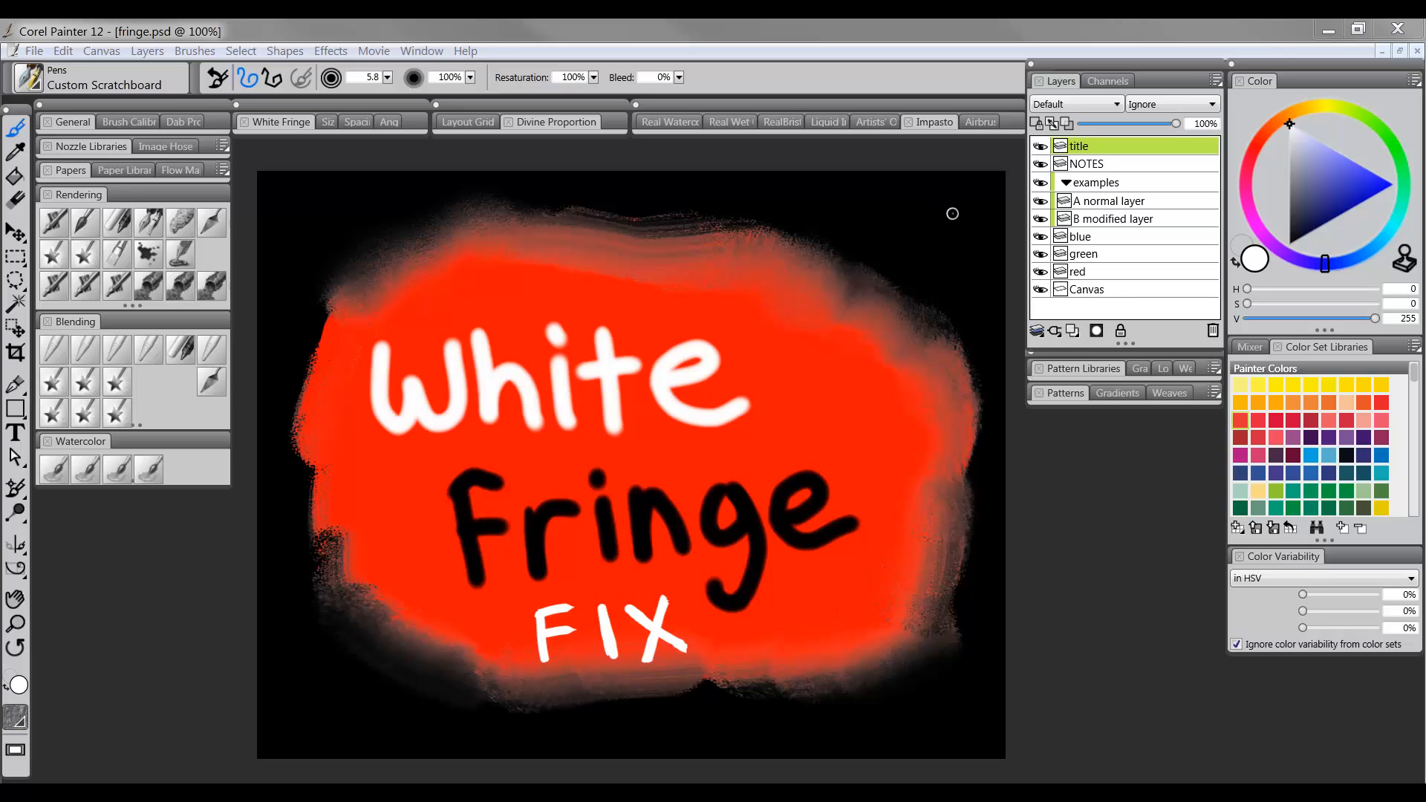
Step: Hide the title layer and select the A normal layer
{"action": "left_click", "coordinate": [1042, 148]}
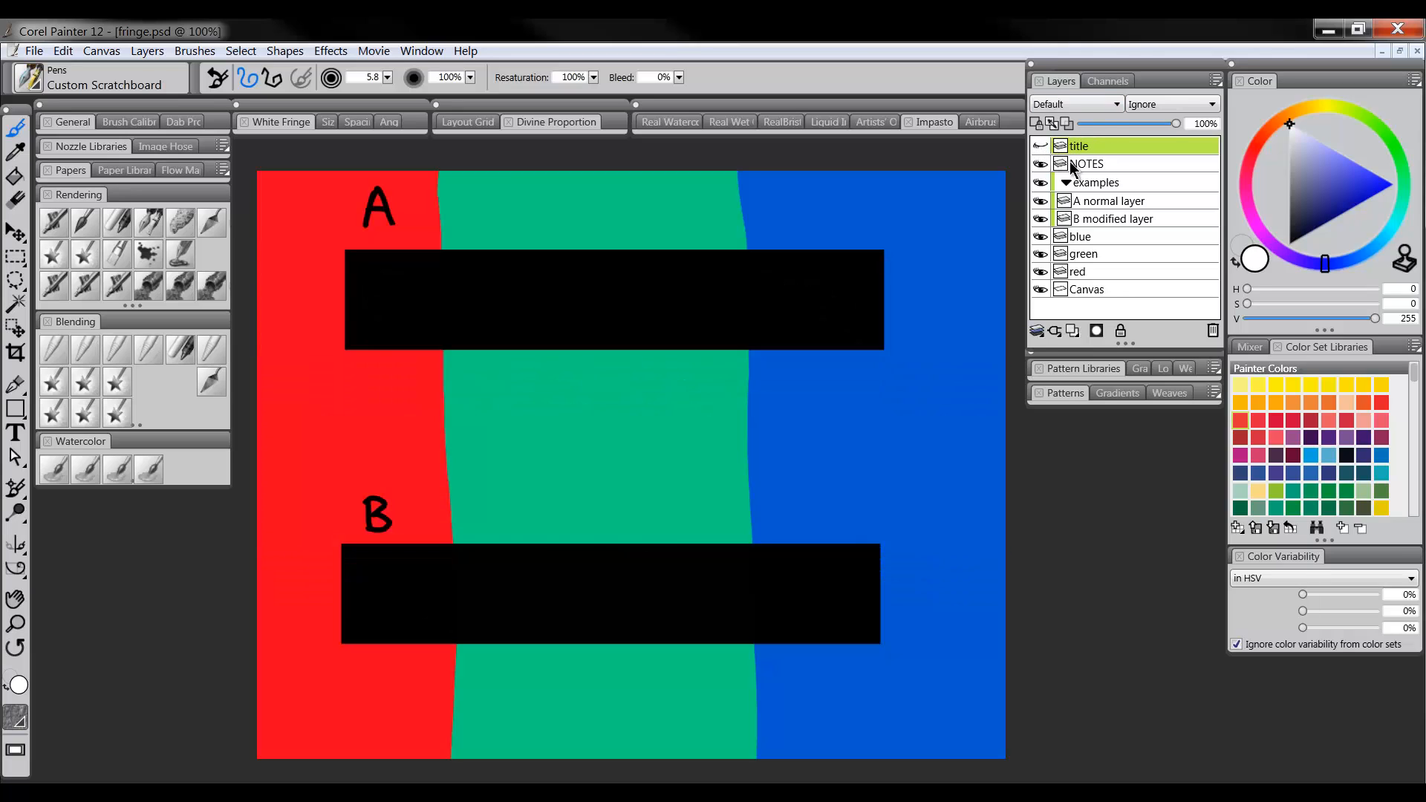
{"action": "left_click", "coordinate": [1105, 199]}
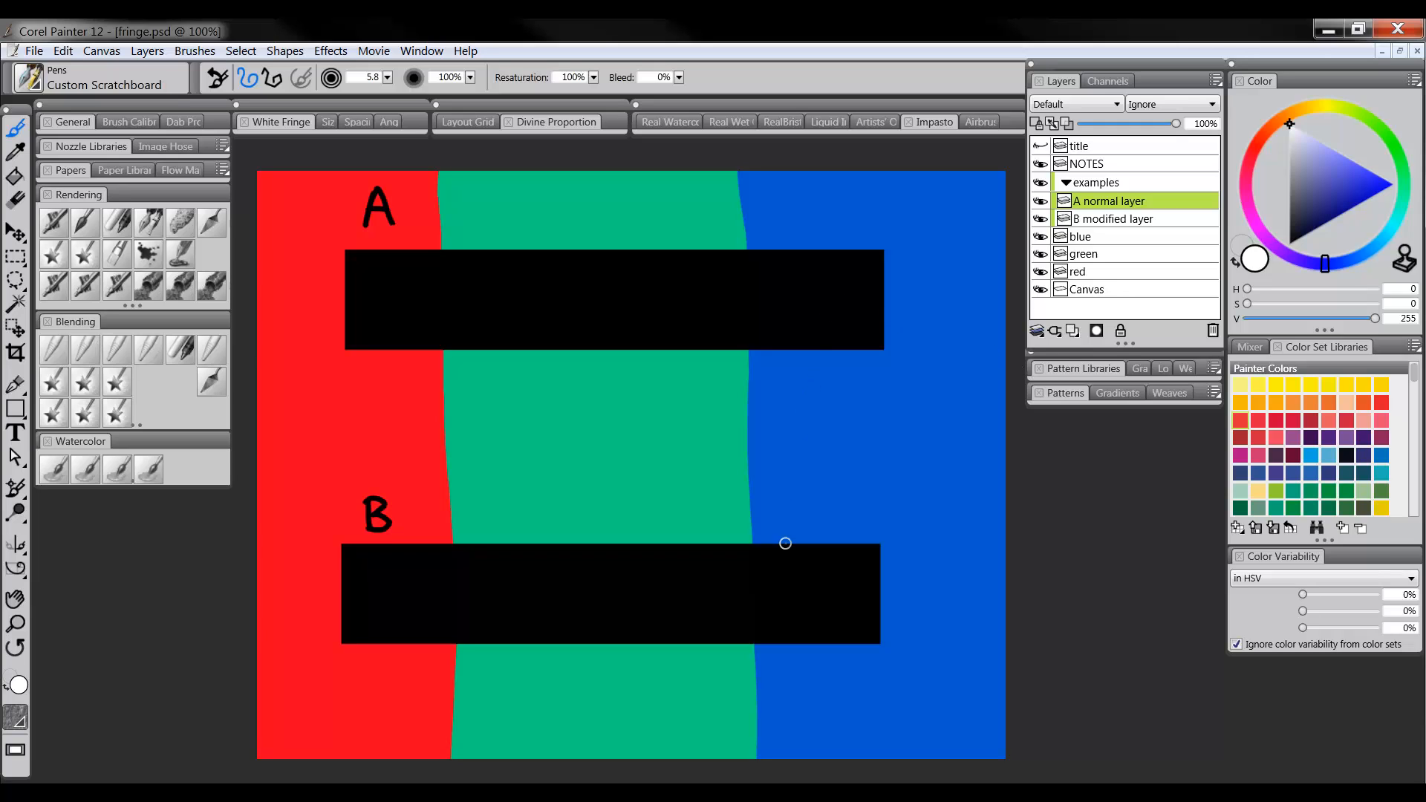
Step: Switch the visibility of the A normal layer and the B modified layer off and on to identify their bars
{"action": "left_click", "coordinate": [1042, 201]}
{"action": "left_click", "coordinate": [1041, 201]}
{"action": "left_click", "coordinate": [1041, 201]}
{"action": "left_click", "coordinate": [1041, 201]}
{"action": "left_click", "coordinate": [1041, 201]}
{"action": "left_click", "coordinate": [1041, 201]}
{"action": "left_click", "coordinate": [1041, 220]}
{"action": "left_click", "coordinate": [1042, 220]}
{"action": "left_click", "coordinate": [1041, 220]}
{"action": "left_click", "coordinate": [1041, 220]}
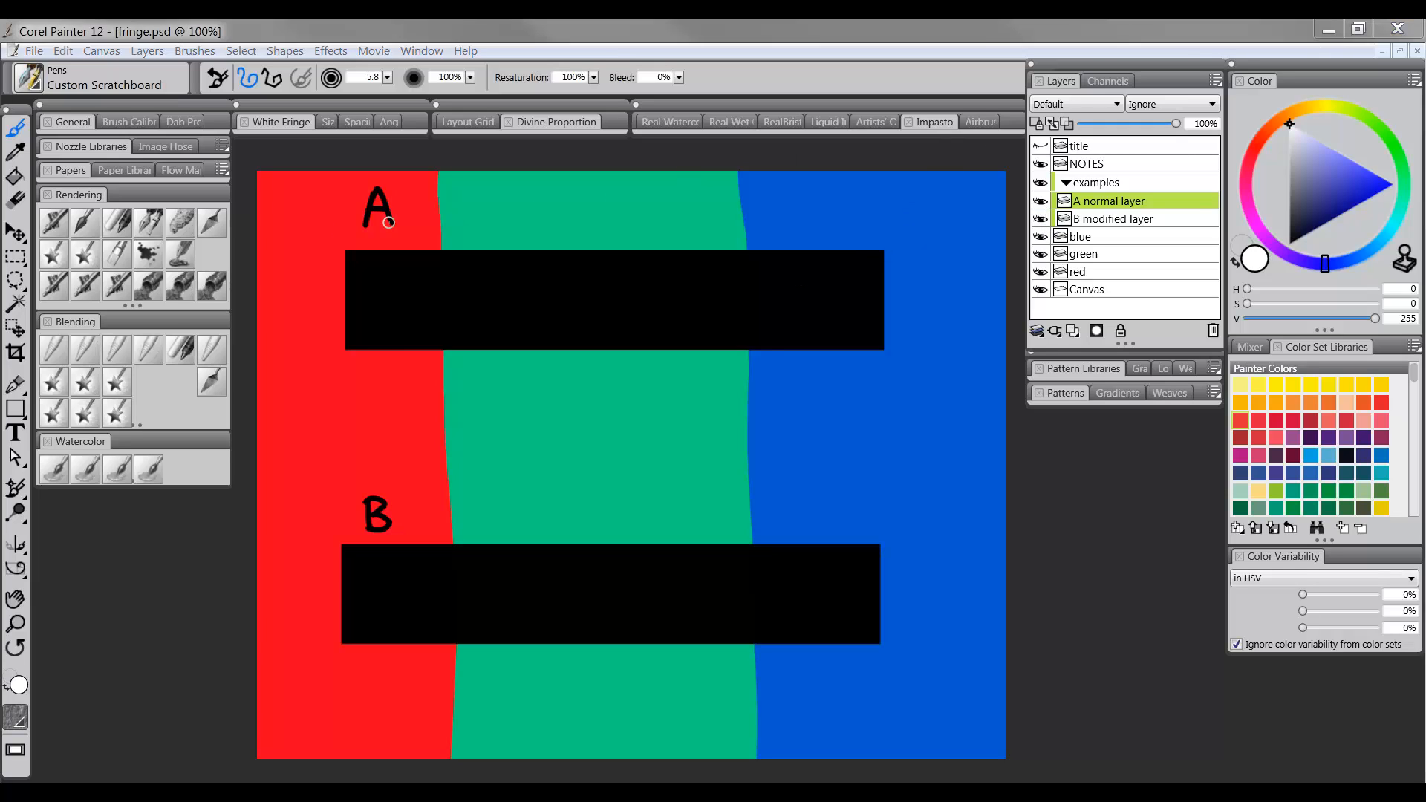
Step: Smear the lower edge of bar A across the red, green and blue areas with the first blending brush at size 77.1
{"action": "left_click", "coordinate": [55, 353]}
{"action": "left_click_drag", "start_coordinate": [430, 351], "coordinate": [572, 359]}
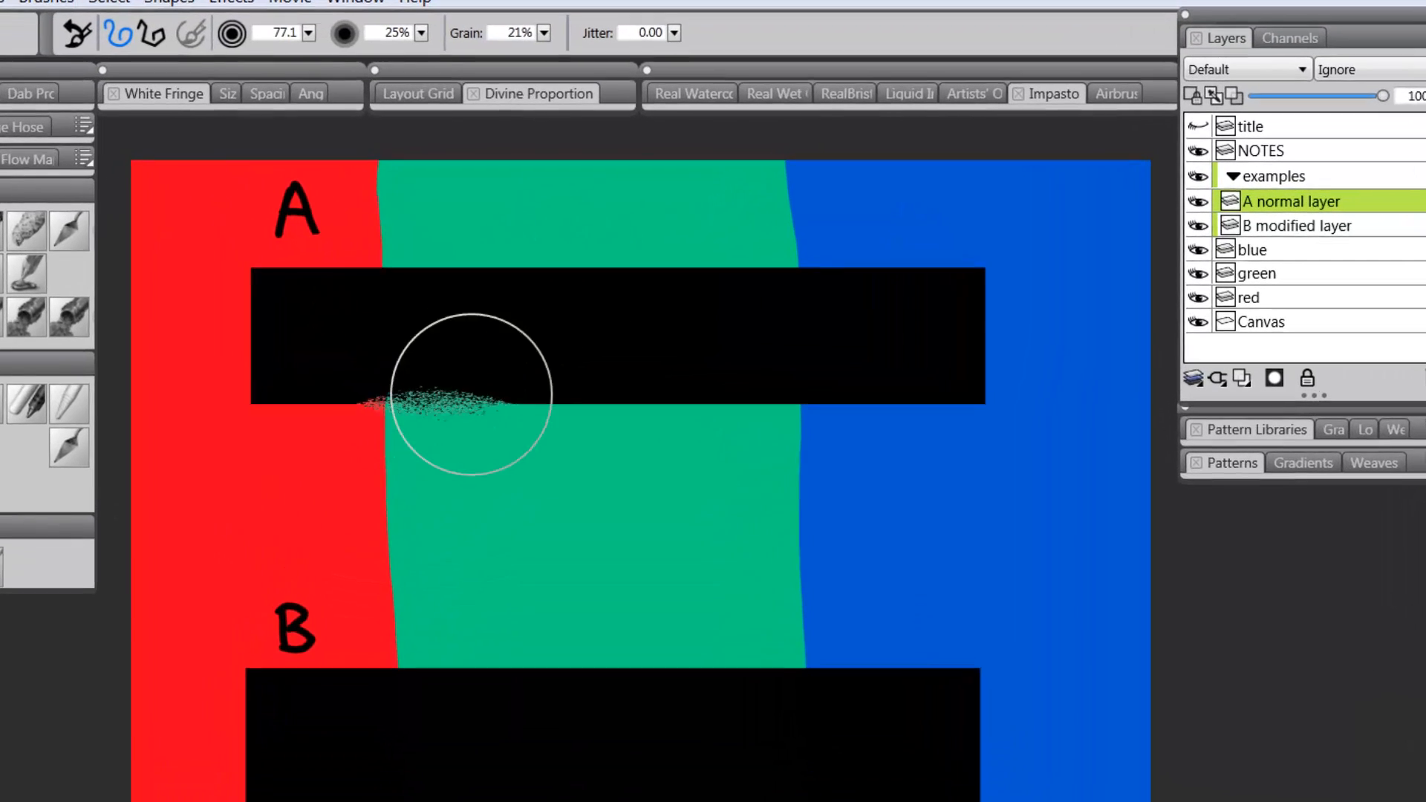
{"action": "mouse_move", "coordinate": [559, 422]}
{"action": "left_mouse_down"}
{"action": "mouse_move", "coordinate": [633, 398]}
{"action": "mouse_move", "coordinate": [718, 446]}
{"action": "mouse_move", "coordinate": [825, 425]}
{"action": "mouse_move", "coordinate": [930, 436]}
{"action": "mouse_move", "coordinate": [976, 395]}
{"action": "mouse_move", "coordinate": [836, 383]}
{"action": "mouse_move", "coordinate": [644, 425]}
{"action": "mouse_move", "coordinate": [557, 397]}
{"action": "mouse_move", "coordinate": [353, 427]}
{"action": "mouse_move", "coordinate": [261, 395]}
{"action": "mouse_move", "coordinate": [310, 379]}
{"action": "mouse_move", "coordinate": [386, 427]}
{"action": "mouse_move", "coordinate": [608, 404]}
{"action": "mouse_move", "coordinate": [745, 441]}
{"action": "mouse_move", "coordinate": [983, 395]}
{"action": "mouse_move", "coordinate": [1038, 413]}
{"action": "left_mouse_up"}
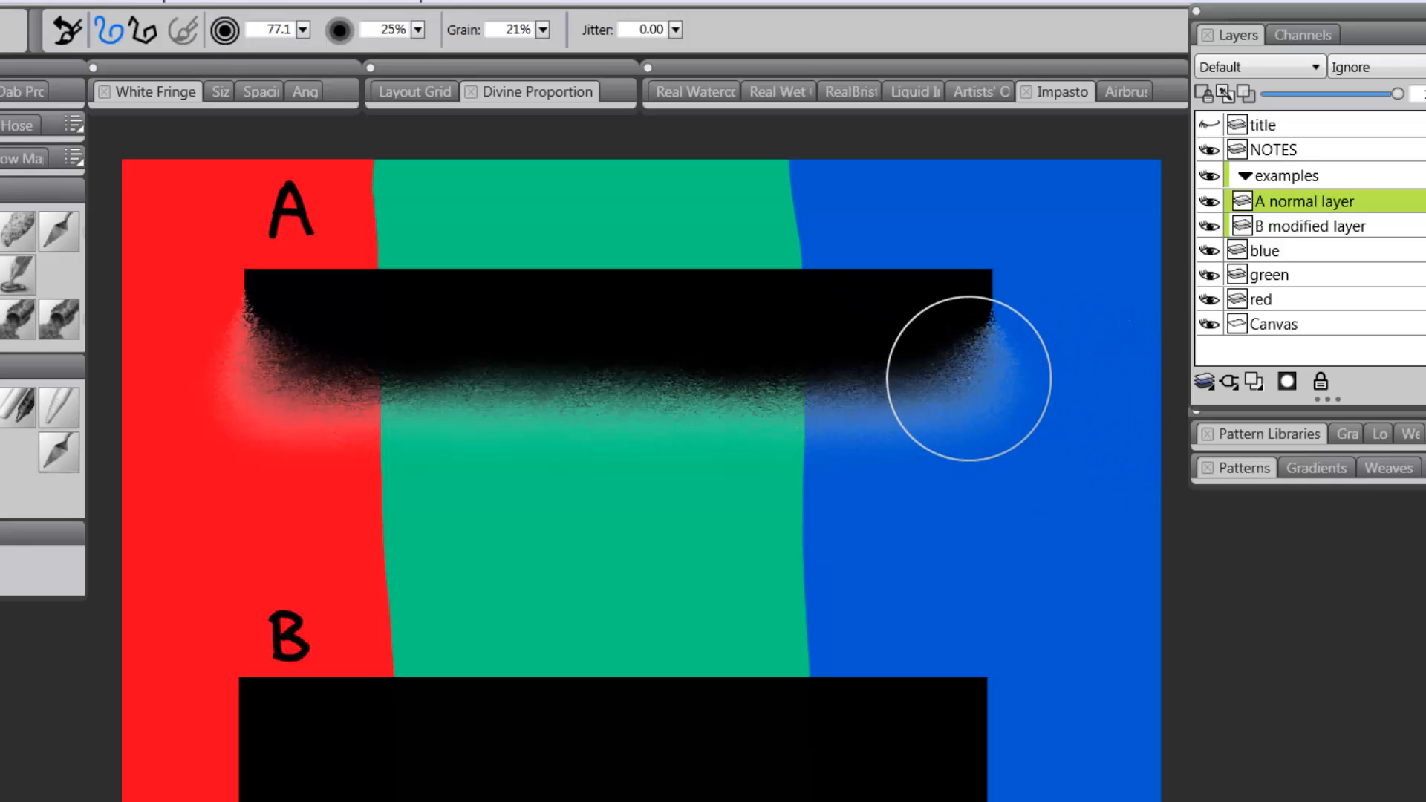
Step: Examine the smeared lower edge of bar A up close over the blue, green and red areas
{"action": "key", "text": "m"}
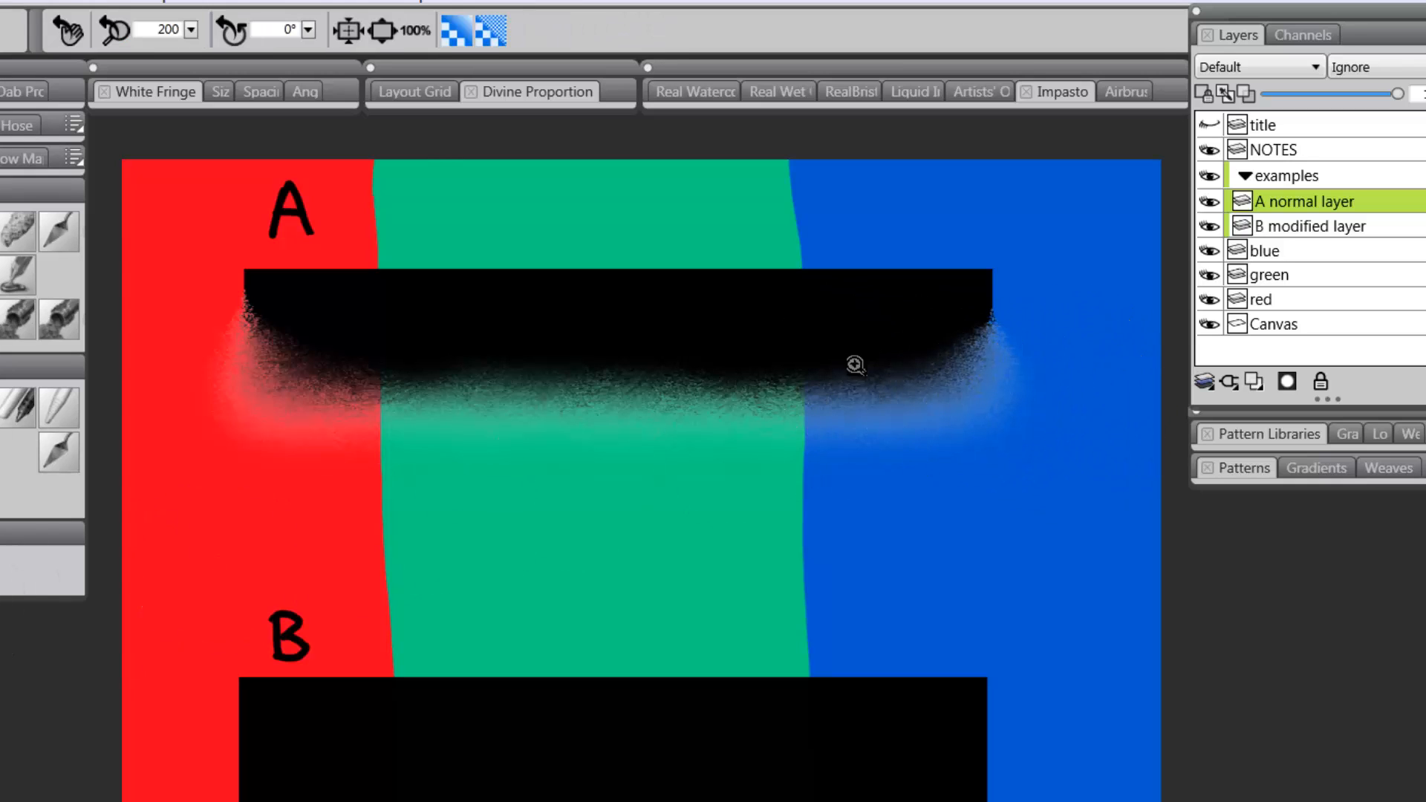
{"action": "left_click", "coordinate": [995, 371]}
{"action": "left_click", "coordinate": [993, 349]}
{"action": "left_click", "coordinate": [989, 389]}
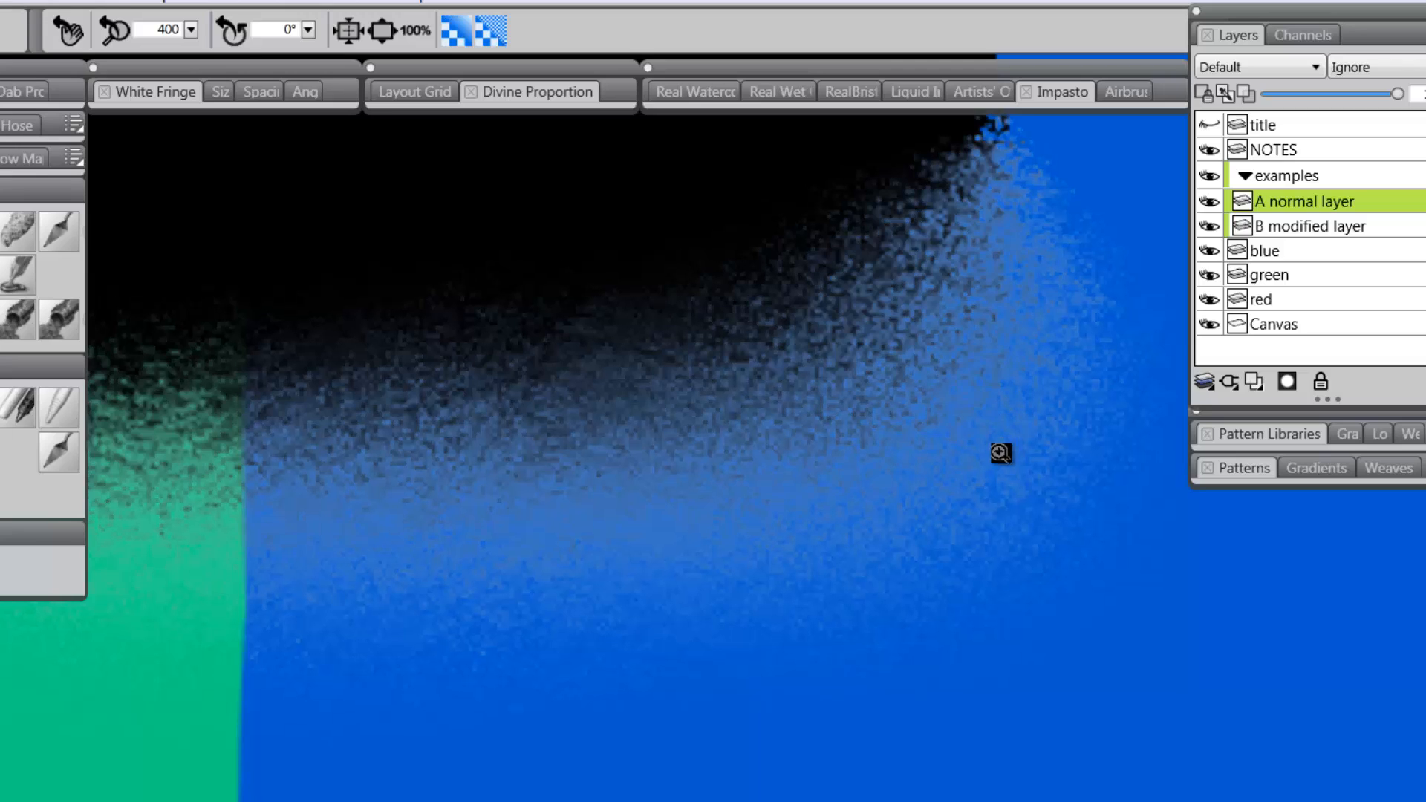
{"action": "left_click", "coordinate": [974, 479], "text": "alt"}
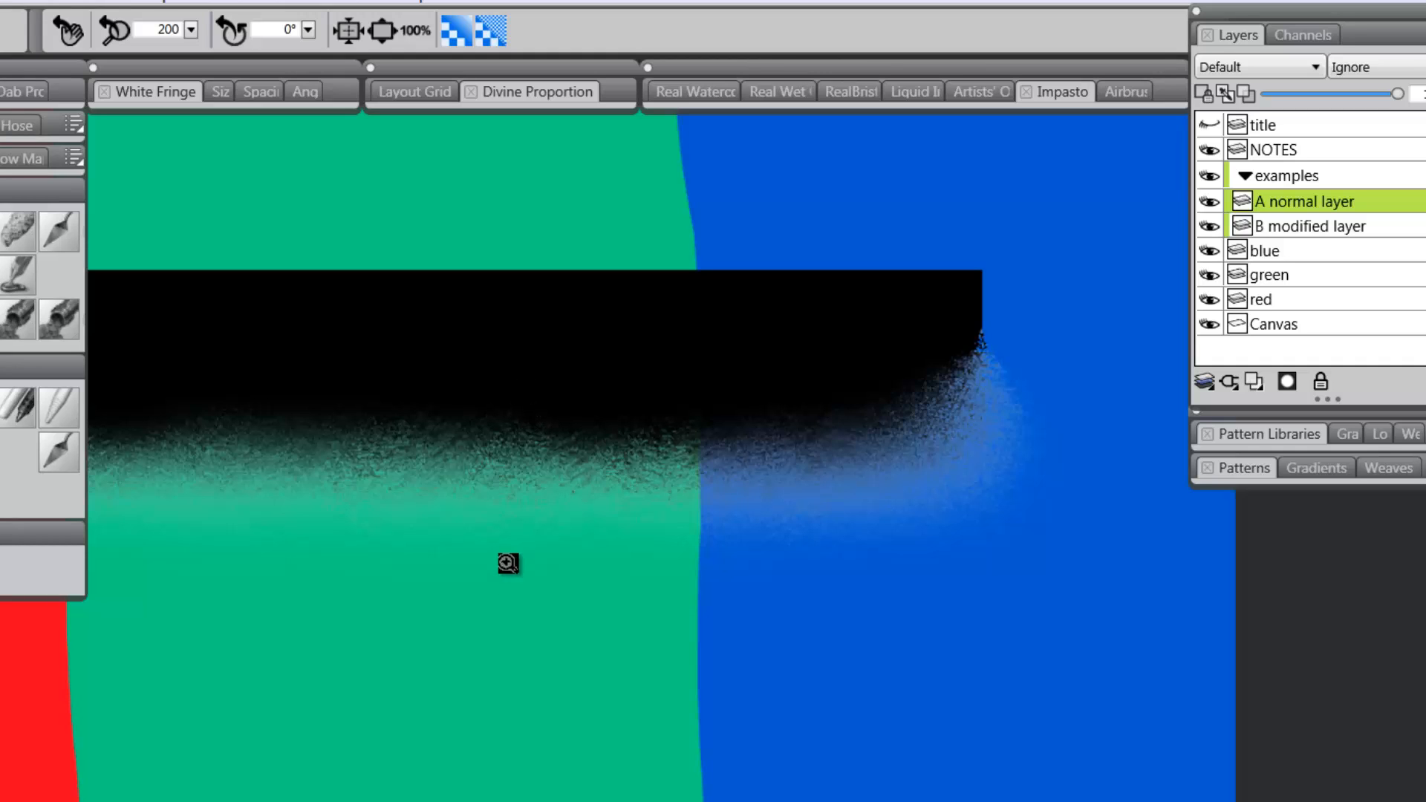
{"action": "left_click_drag", "start_coordinate": [471, 555], "coordinate": [758, 601]}
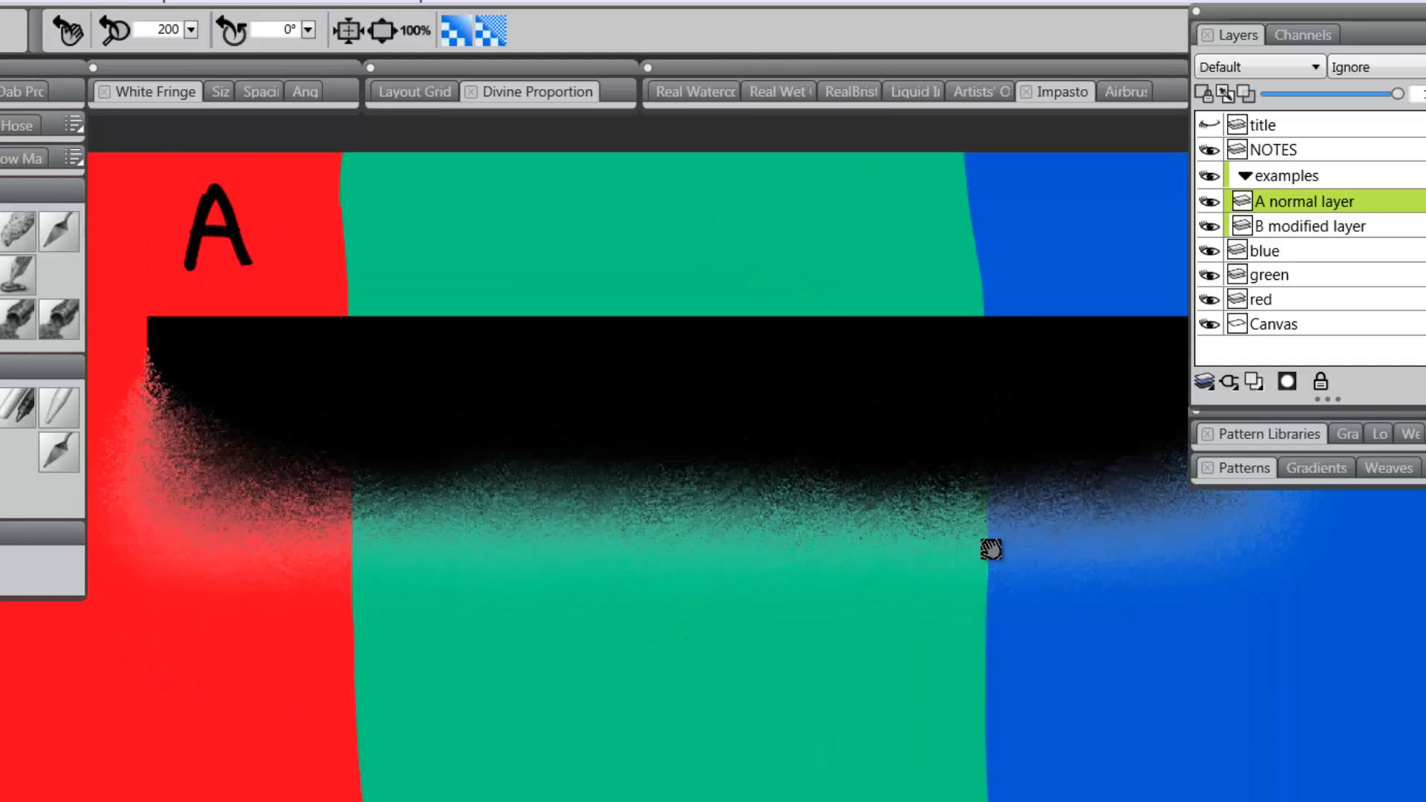
{"action": "left_click_drag", "start_coordinate": [991, 548], "coordinate": [815, 516]}
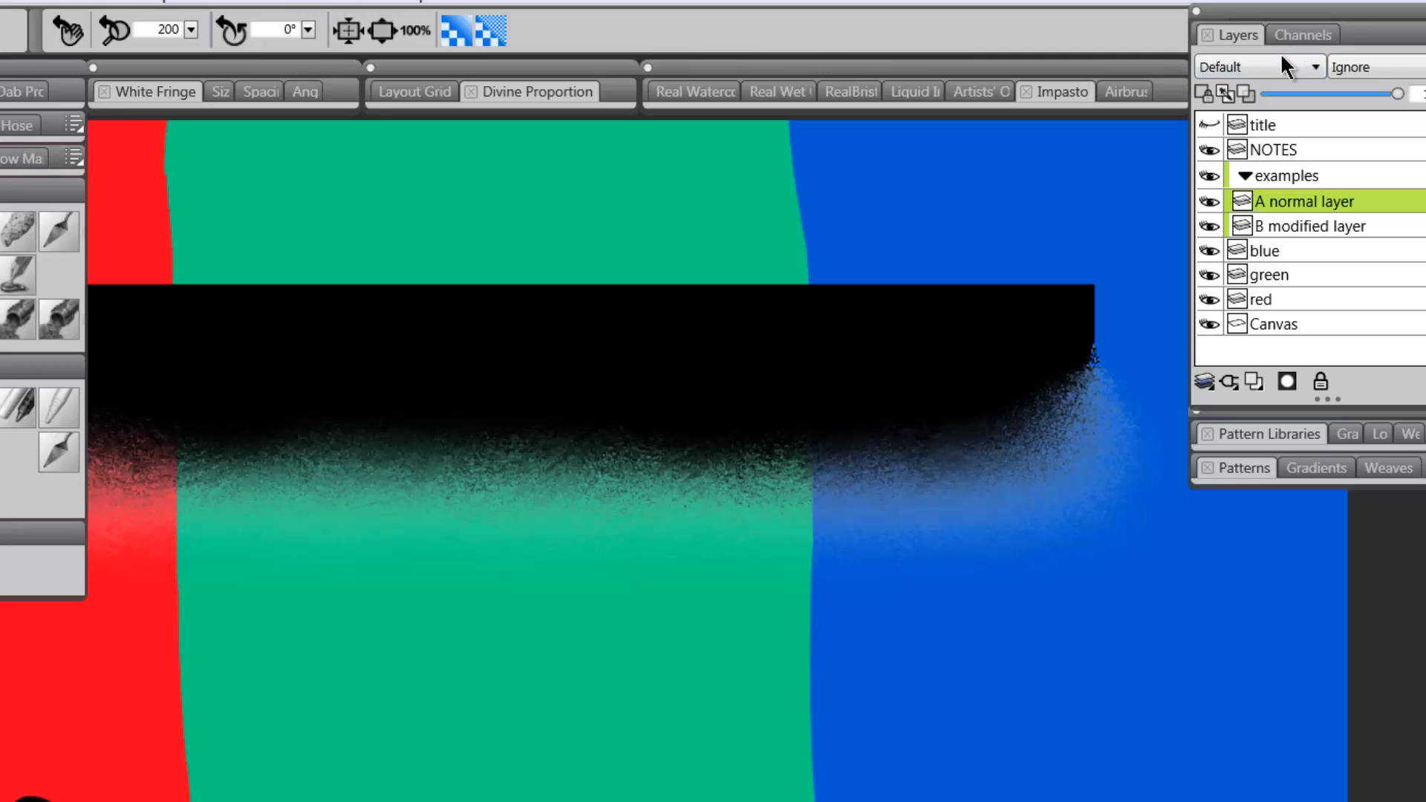
Step: Try the Multiply composite method on the A normal layer and replace it with GelCover
{"action": "left_click", "coordinate": [1243, 64]}
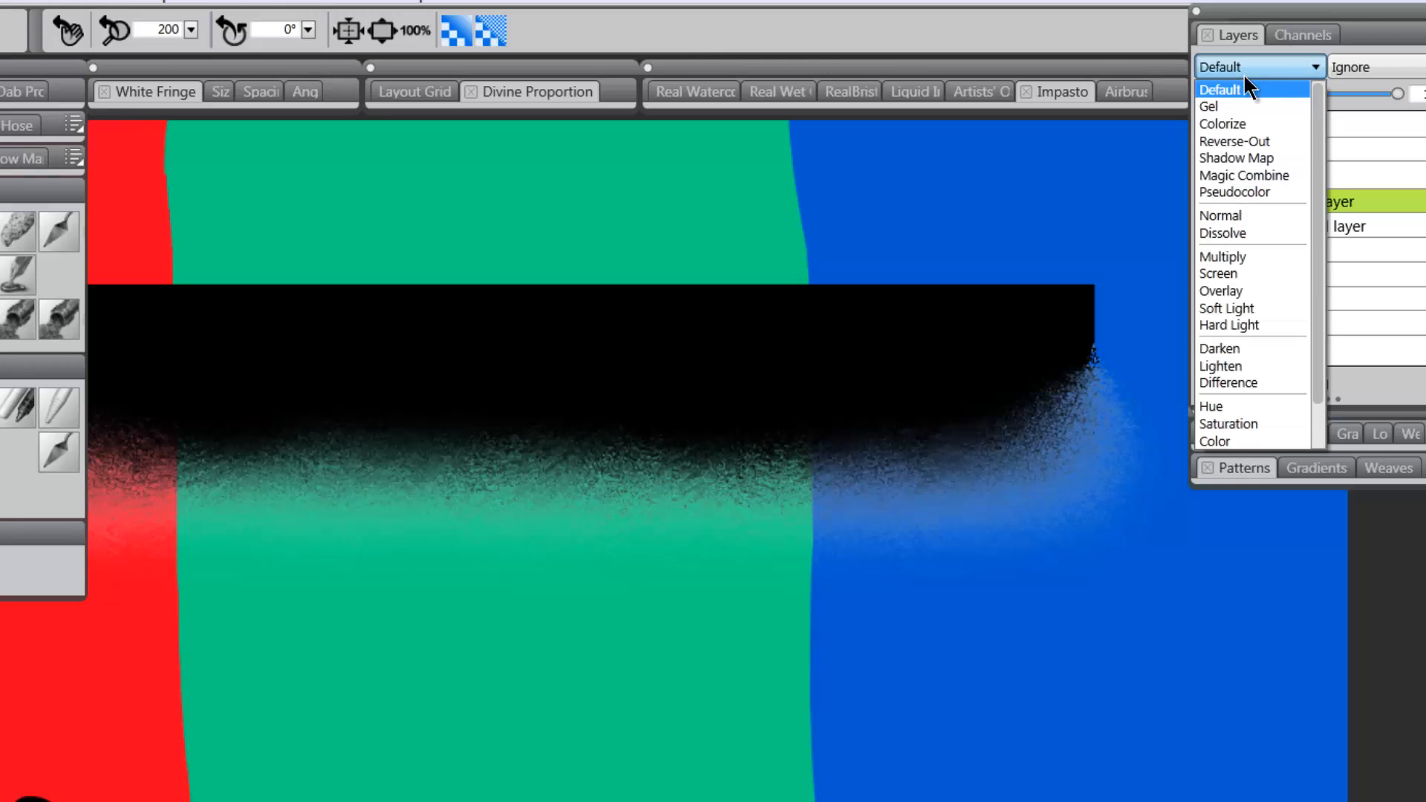
{"action": "left_click", "coordinate": [1230, 256]}
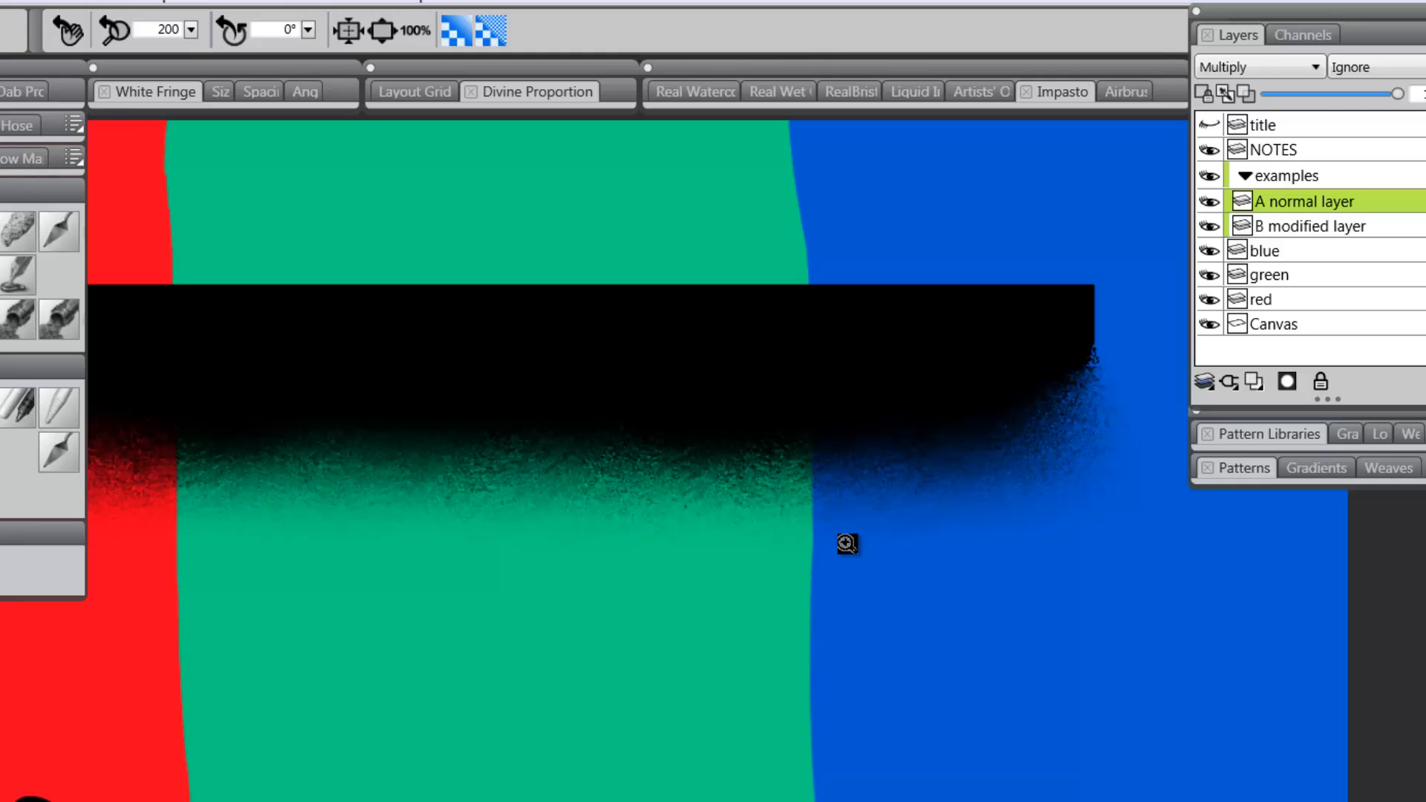
{"action": "left_click", "coordinate": [1262, 67]}
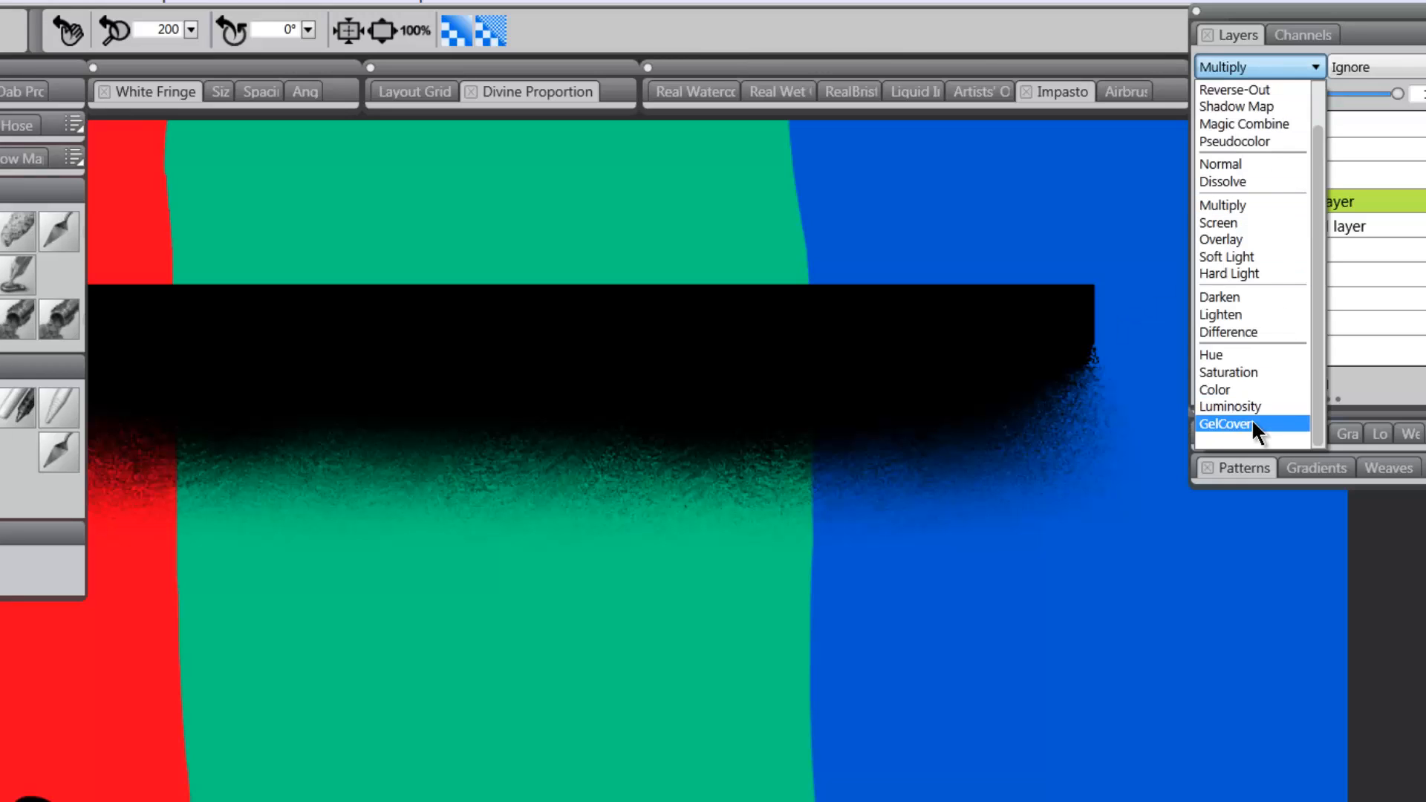
{"action": "left_click", "coordinate": [1225, 424]}
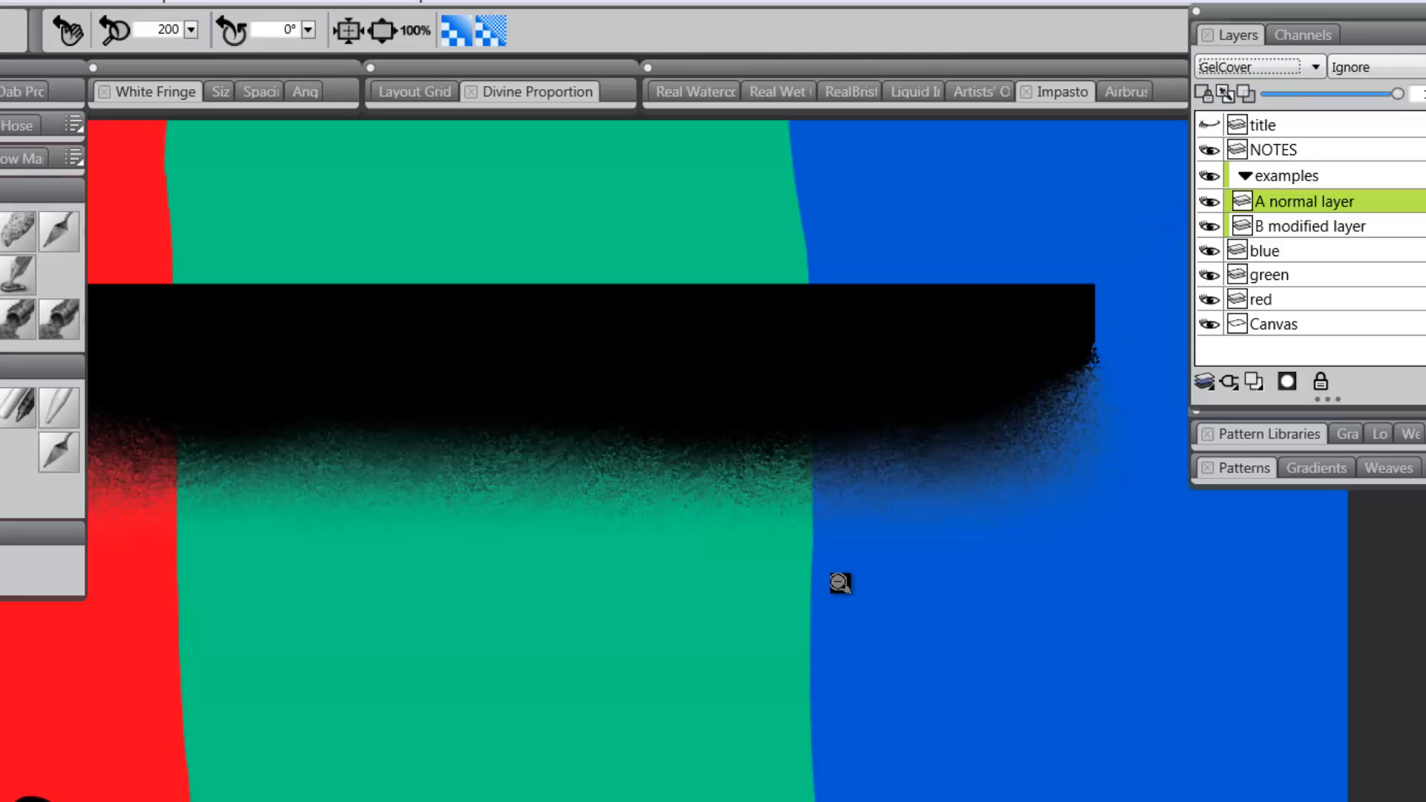
{"action": "left_click_drag", "start_coordinate": [840, 584], "coordinate": [896, 502]}
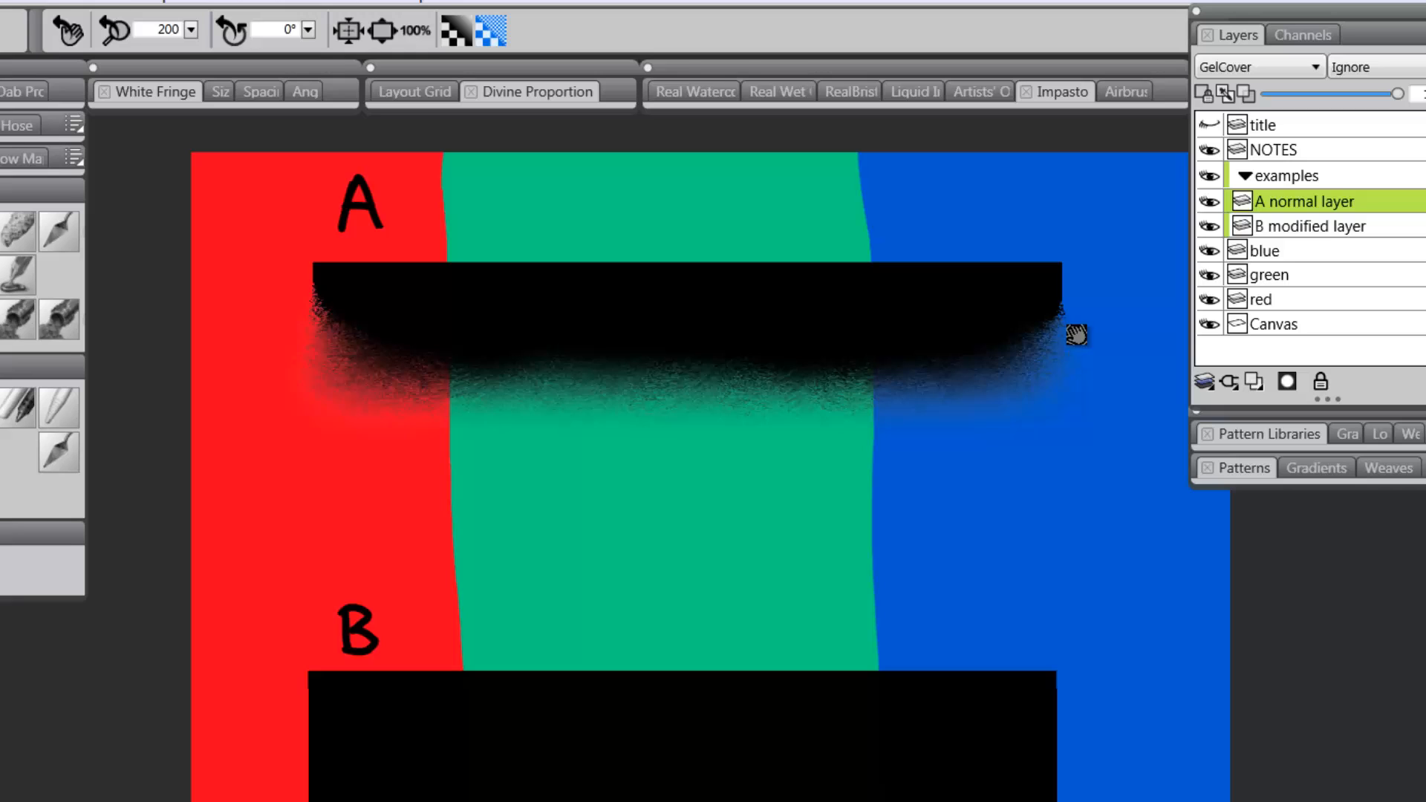
Step: Blend and smear the edges of bar B on the B modified layer with soft and coarse blending brushes
{"action": "left_click", "coordinate": [1318, 225]}
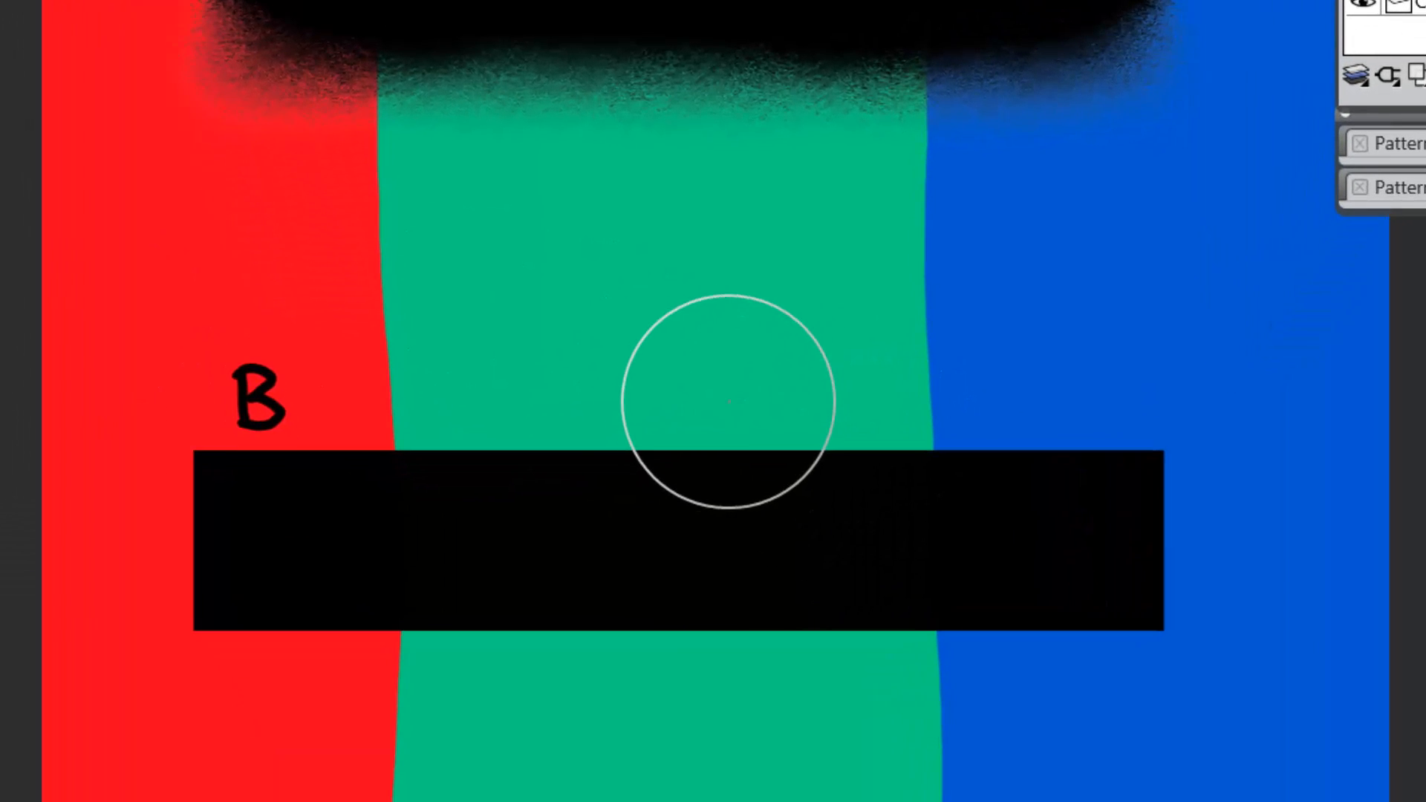
{"action": "left_click", "coordinate": [682, 678]}
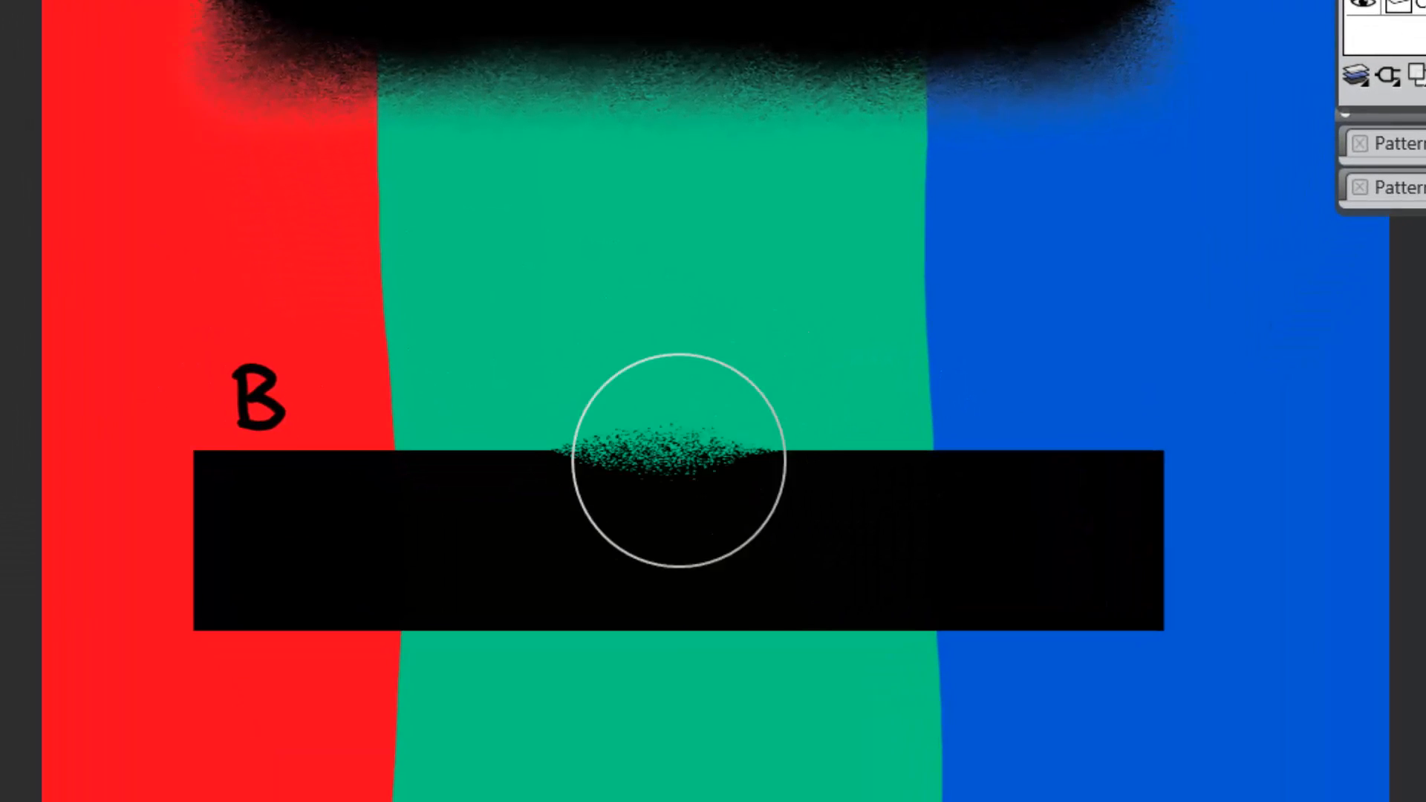
{"action": "mouse_move", "coordinate": [678, 461]}
{"action": "left_mouse_down"}
{"action": "mouse_move", "coordinate": [544, 458]}
{"action": "mouse_move", "coordinate": [1107, 432]}
{"action": "mouse_move", "coordinate": [1167, 532]}
{"action": "mouse_move", "coordinate": [1028, 608]}
{"action": "mouse_move", "coordinate": [853, 646]}
{"action": "mouse_move", "coordinate": [787, 642]}
{"action": "left_mouse_up"}
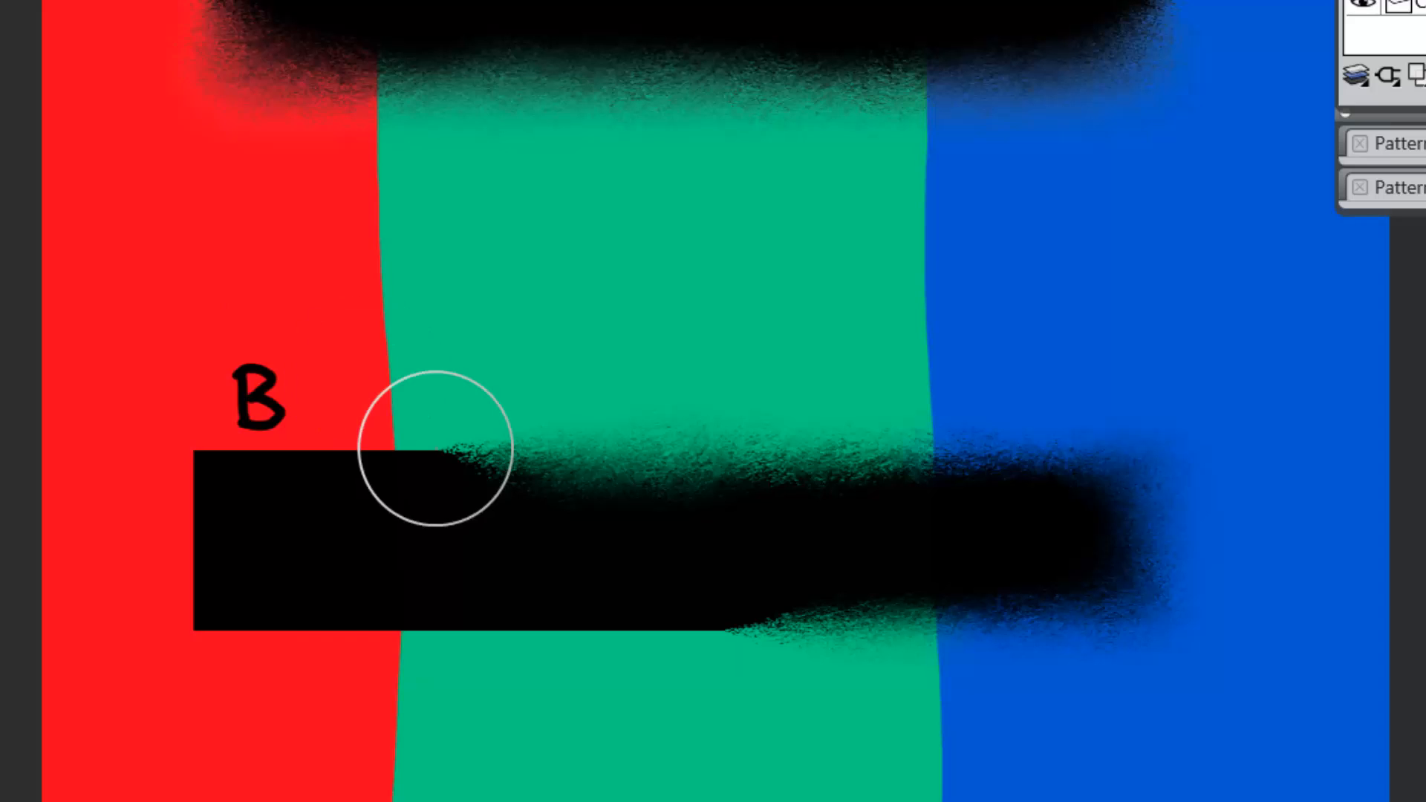
{"action": "mouse_move", "coordinate": [385, 591]}
{"action": "left_mouse_down"}
{"action": "mouse_move", "coordinate": [537, 602]}
{"action": "mouse_move", "coordinate": [514, 522]}
{"action": "mouse_move", "coordinate": [274, 636]}
{"action": "mouse_move", "coordinate": [197, 621]}
{"action": "mouse_move", "coordinate": [255, 541]}
{"action": "mouse_move", "coordinate": [286, 662]}
{"action": "mouse_move", "coordinate": [379, 694]}
{"action": "mouse_move", "coordinate": [398, 416]}
{"action": "mouse_move", "coordinate": [538, 328]}
{"action": "mouse_move", "coordinate": [605, 532]}
{"action": "mouse_move", "coordinate": [722, 417]}
{"action": "mouse_move", "coordinate": [758, 358]}
{"action": "mouse_move", "coordinate": [637, 438]}
{"action": "mouse_move", "coordinate": [856, 388]}
{"action": "mouse_move", "coordinate": [809, 371]}
{"action": "left_mouse_up"}
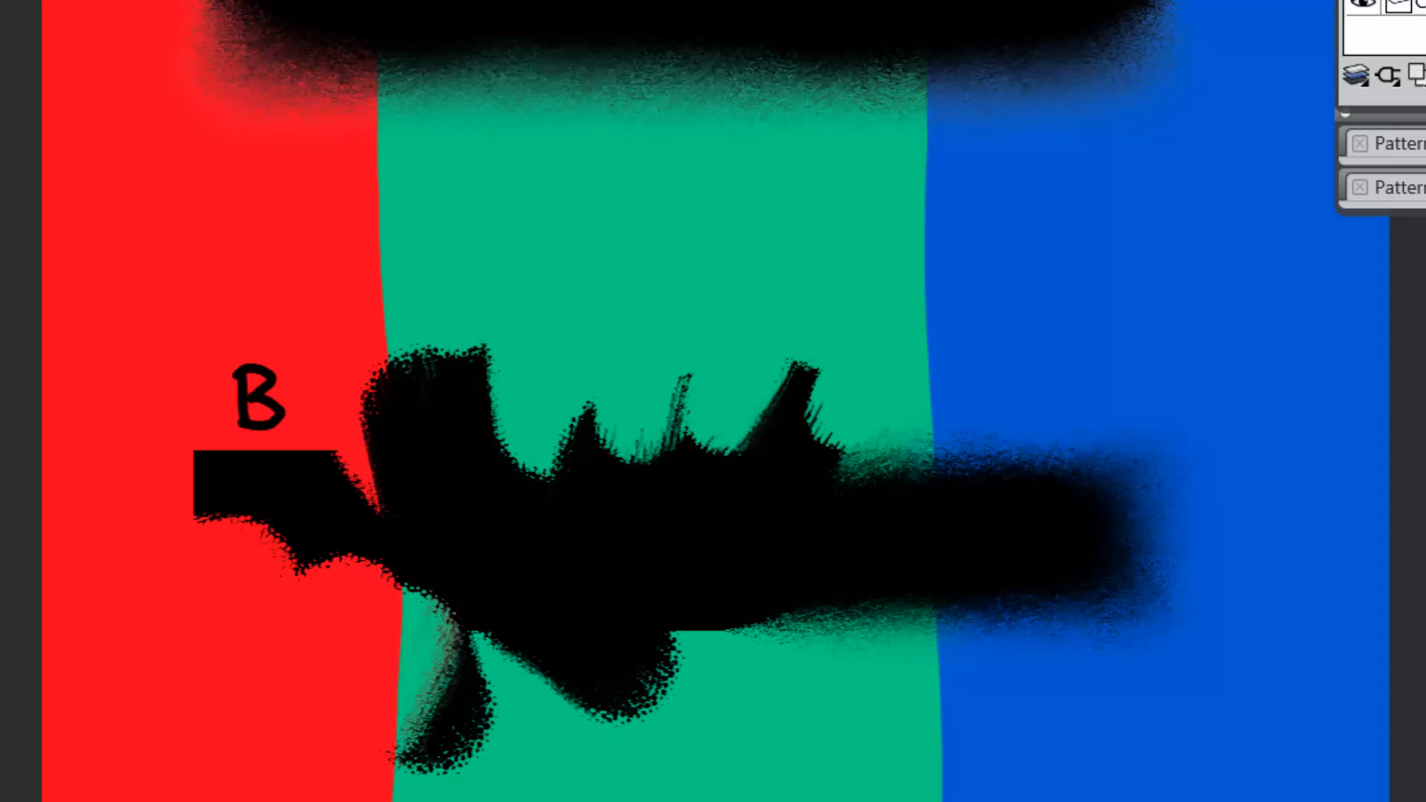
{"action": "mouse_move", "coordinate": [982, 450]}
{"action": "left_mouse_down"}
{"action": "mouse_move", "coordinate": [1103, 428]}
{"action": "mouse_move", "coordinate": [936, 500]}
{"action": "mouse_move", "coordinate": [1004, 358]}
{"action": "mouse_move", "coordinate": [1135, 394]}
{"action": "mouse_move", "coordinate": [1181, 442]}
{"action": "left_mouse_up"}
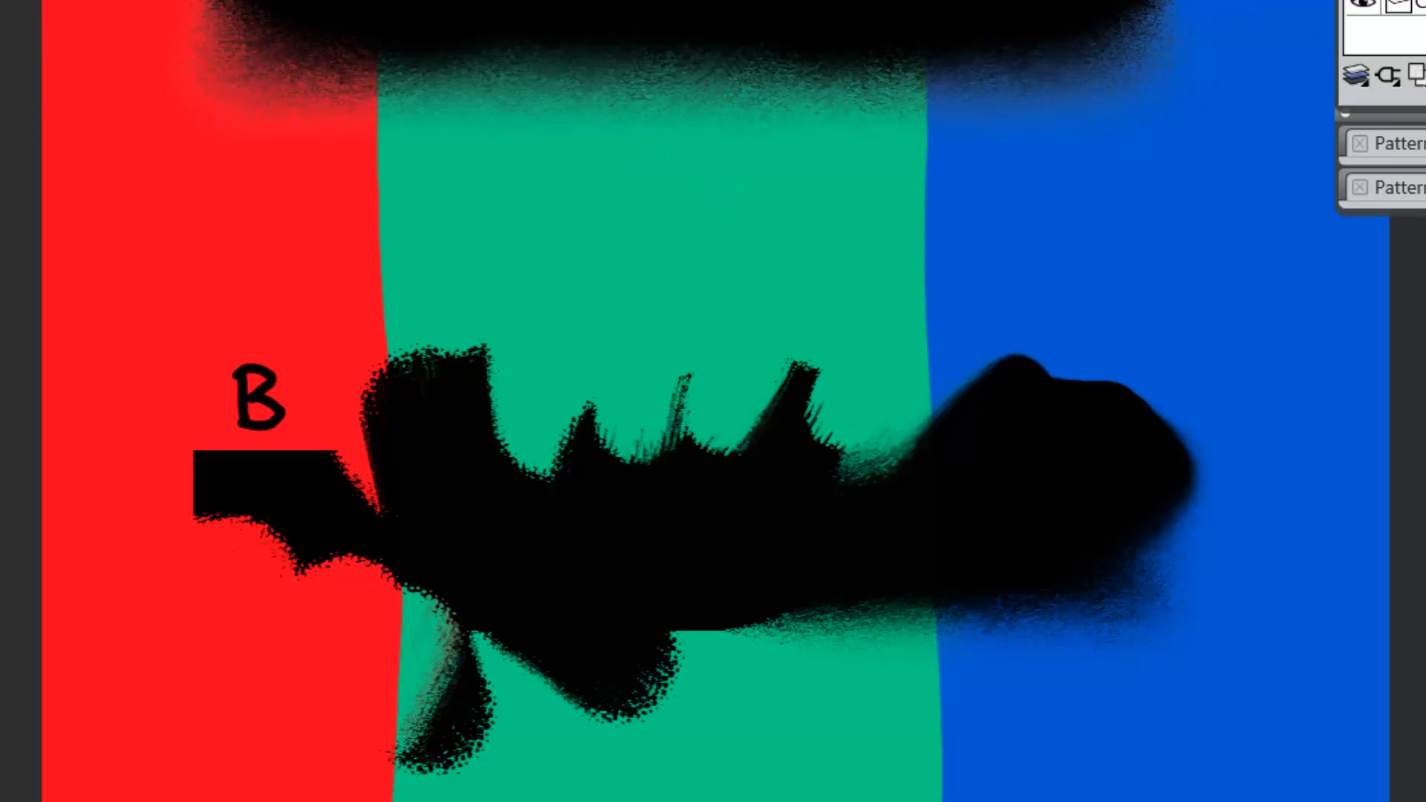
Step: Smear bar A's lower edge on the A normal layer with the Coarse Oily Blender and pull its red-side end outward with Distorto
{"action": "mouse_move", "coordinate": [413, 54]}
{"action": "left_mouse_down"}
{"action": "mouse_move", "coordinate": [398, 89]}
{"action": "mouse_move", "coordinate": [528, 76]}
{"action": "mouse_move", "coordinate": [616, 196]}
{"action": "left_mouse_up"}
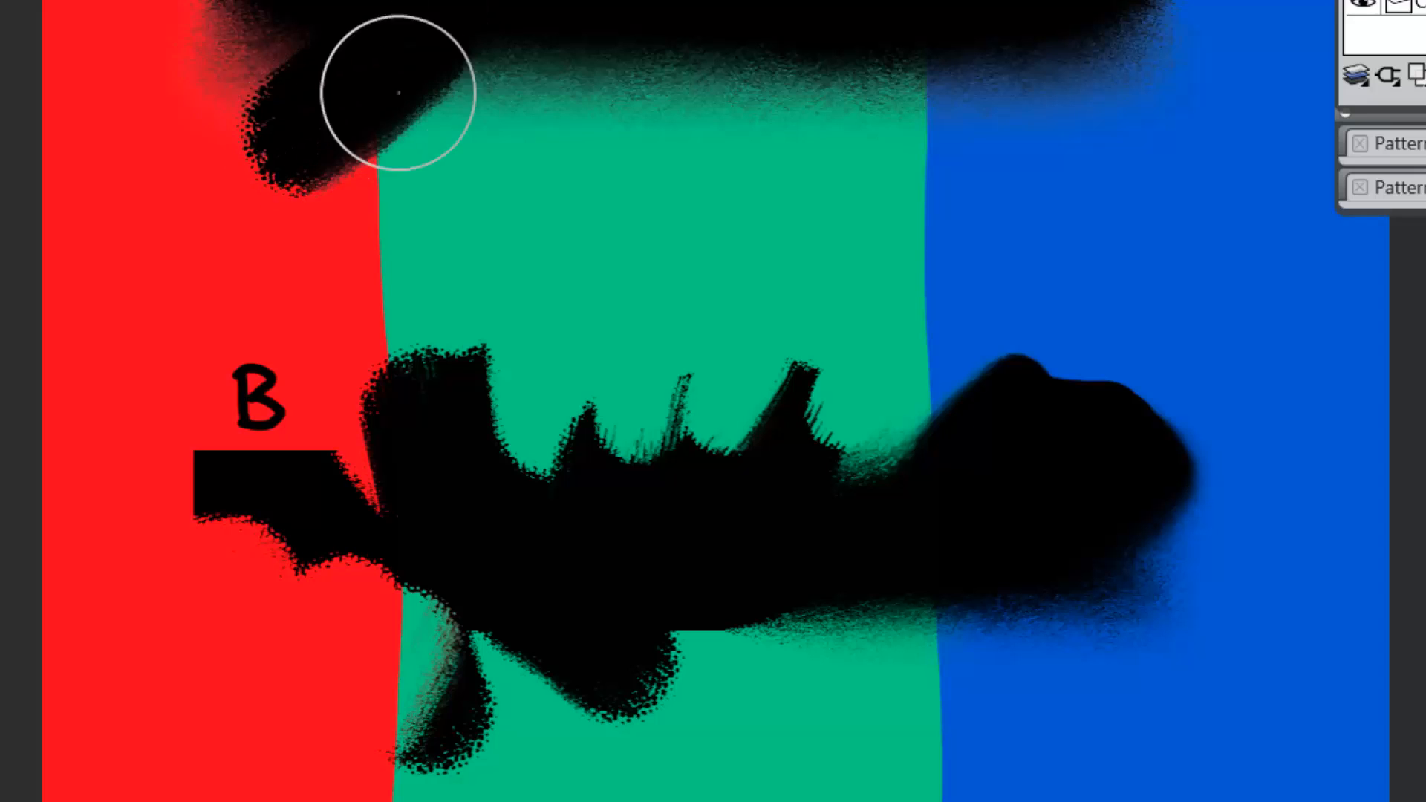
{"action": "mouse_move", "coordinate": [621, 297]}
{"action": "left_mouse_down"}
{"action": "mouse_move", "coordinate": [671, 177]}
{"action": "mouse_move", "coordinate": [734, 190]}
{"action": "mouse_move", "coordinate": [783, 280]}
{"action": "mouse_move", "coordinate": [860, 228]}
{"action": "left_mouse_up"}
{"action": "mouse_move", "coordinate": [796, 349]}
{"action": "left_mouse_down"}
{"action": "mouse_move", "coordinate": [830, 328]}
{"action": "mouse_move", "coordinate": [866, 381]}
{"action": "mouse_move", "coordinate": [871, 324]}
{"action": "mouse_move", "coordinate": [894, 344]}
{"action": "left_mouse_up"}
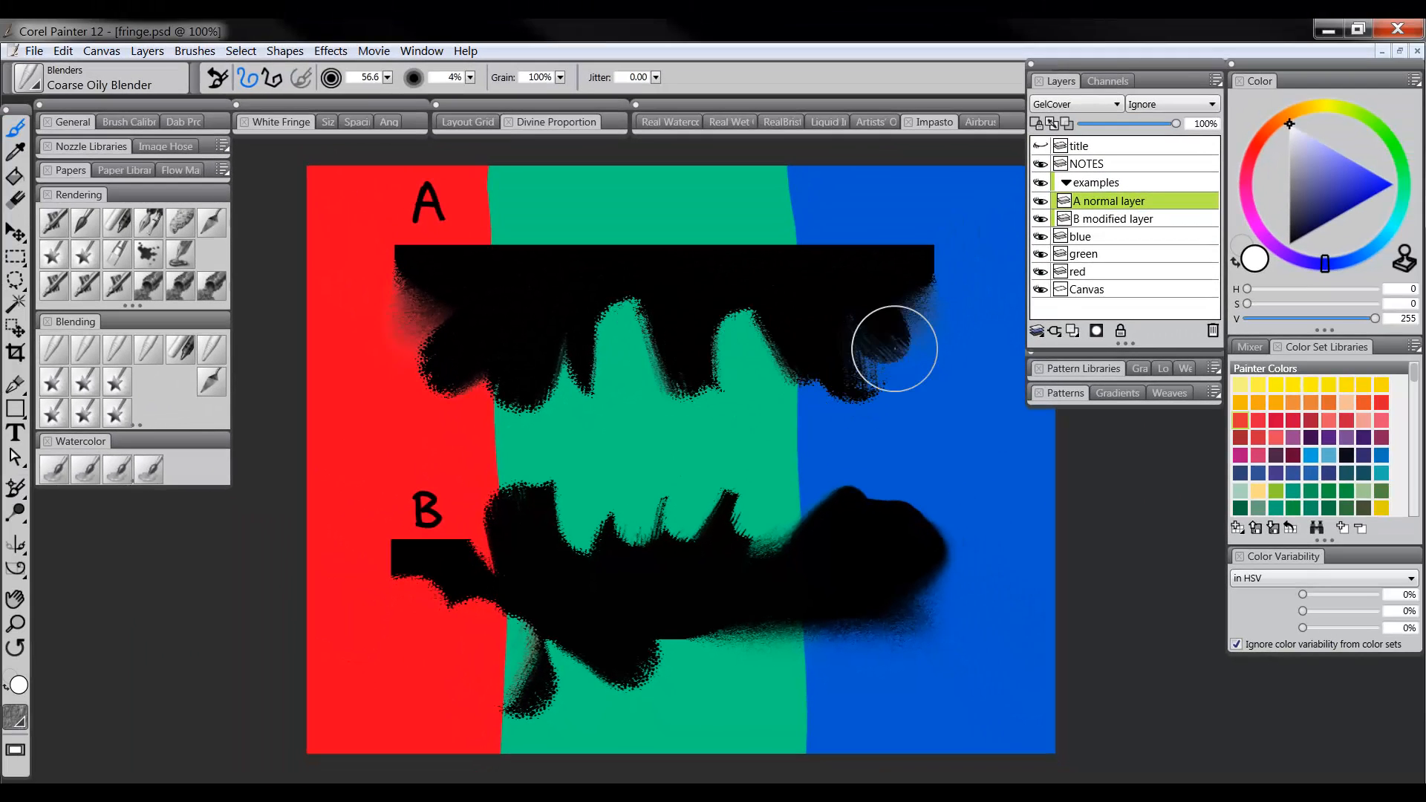
{"action": "left_click", "coordinate": [51, 383]}
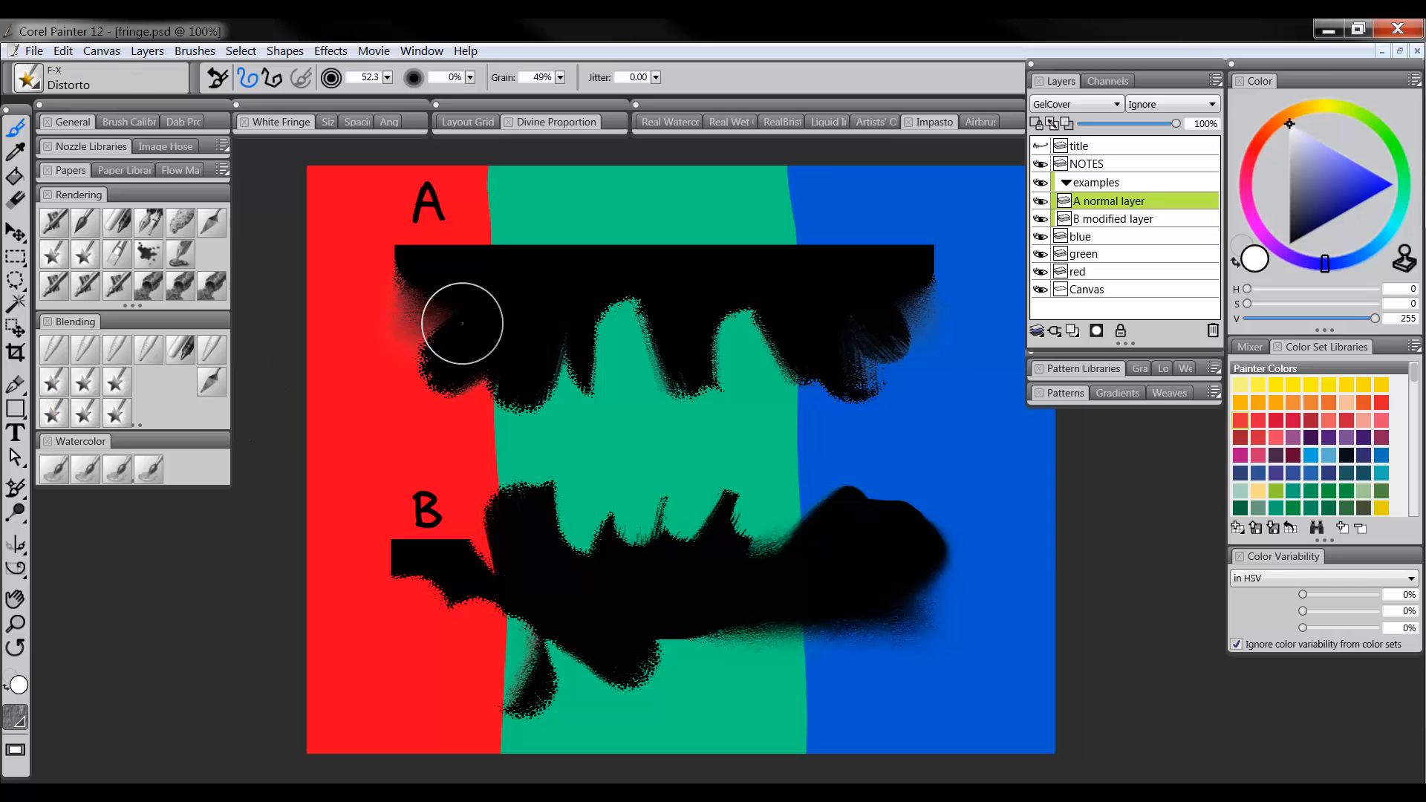
{"action": "mouse_move", "coordinate": [461, 318]}
{"action": "left_mouse_down"}
{"action": "mouse_move", "coordinate": [391, 371]}
{"action": "mouse_move", "coordinate": [362, 430]}
{"action": "mouse_move", "coordinate": [422, 372]}
{"action": "mouse_move", "coordinate": [354, 450]}
{"action": "left_mouse_up"}
Step: Set the A normal layer's composite method to Normal and inspect the smeared edges of bar A up close
{"action": "left_click", "coordinate": [952, 316], "text": "ctrl"}
{"action": "left_click_drag", "start_coordinate": [952, 317], "coordinate": [895, 399]}
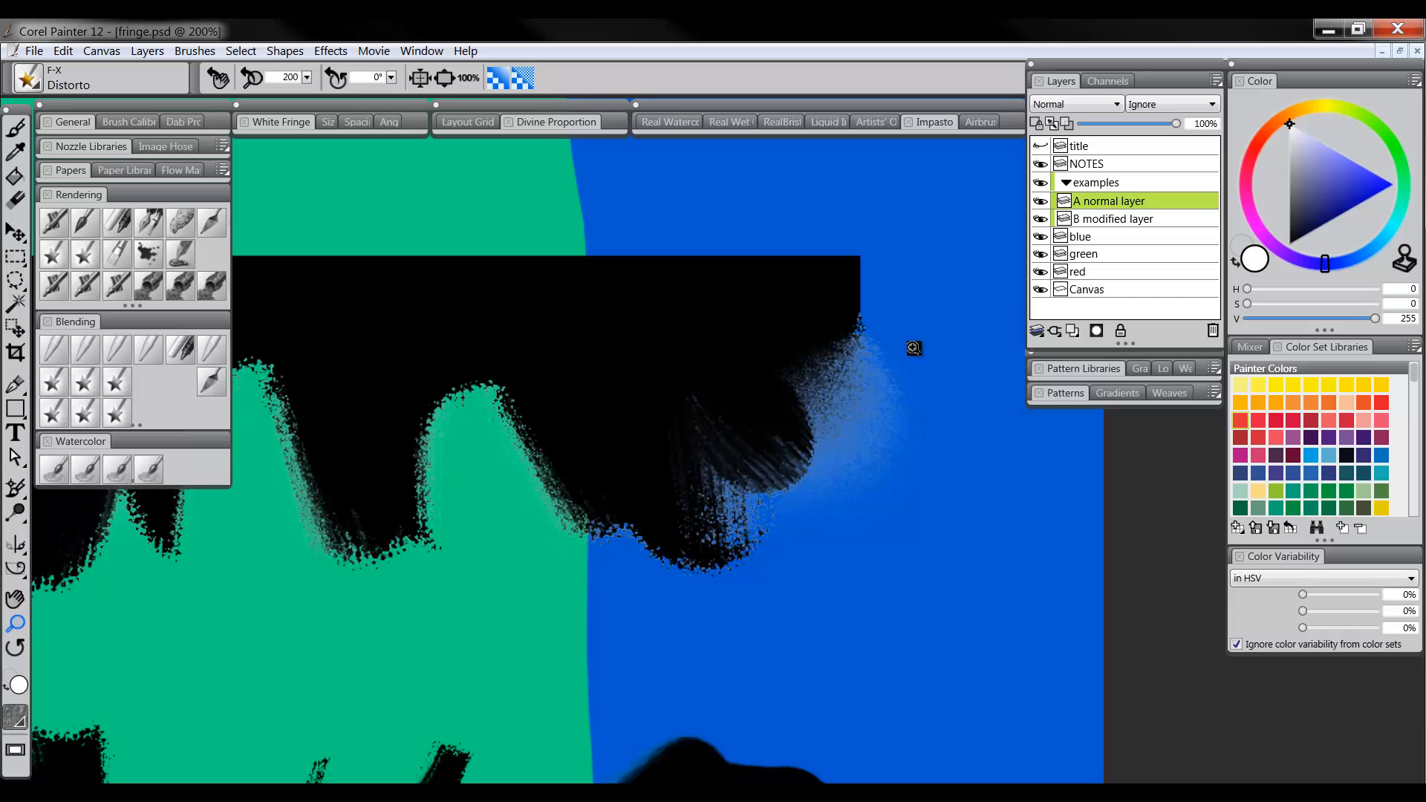
{"action": "left_click_drag", "start_coordinate": [640, 563], "coordinate": [965, 511]}
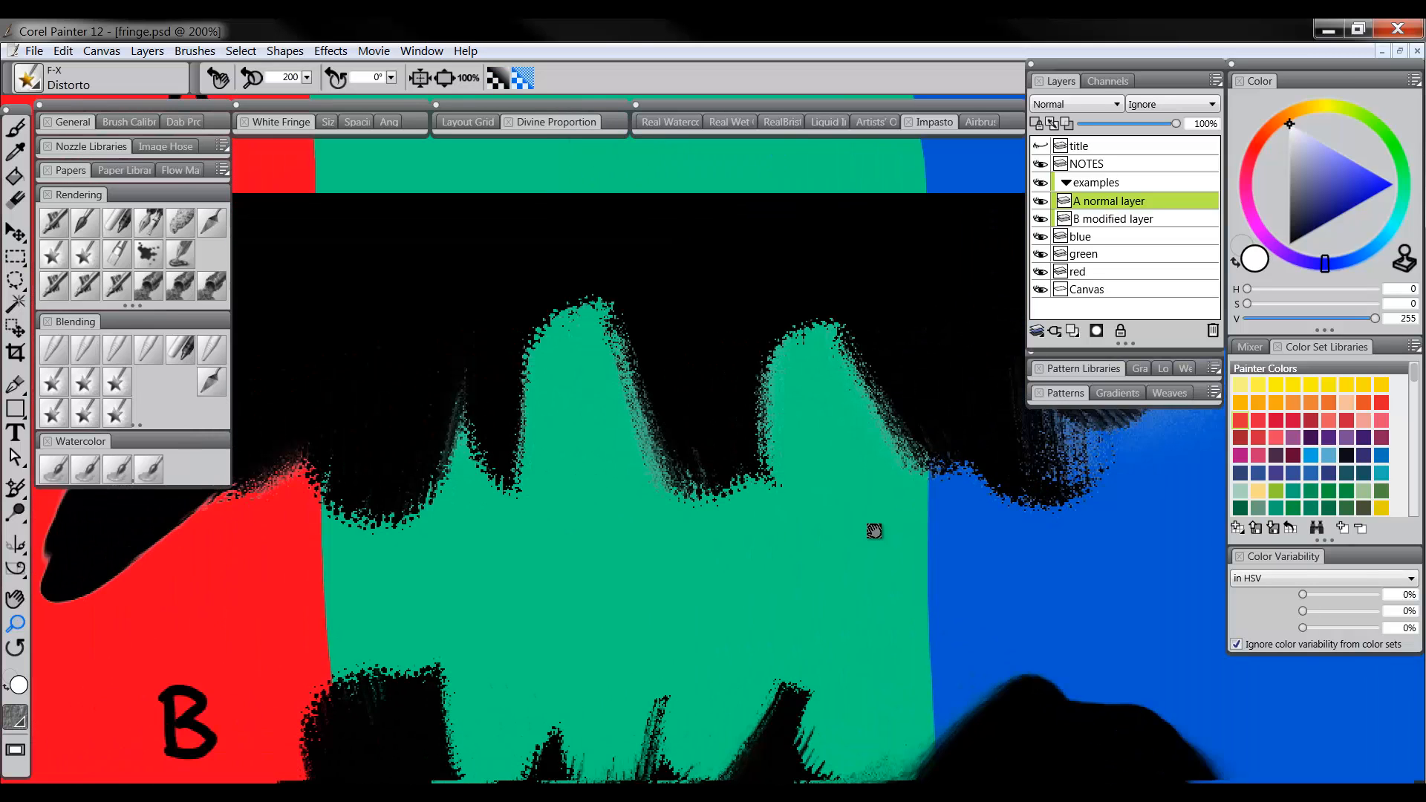
{"action": "left_click_drag", "start_coordinate": [764, 546], "coordinate": [984, 551]}
{"action": "left_click", "coordinate": [334, 496]}
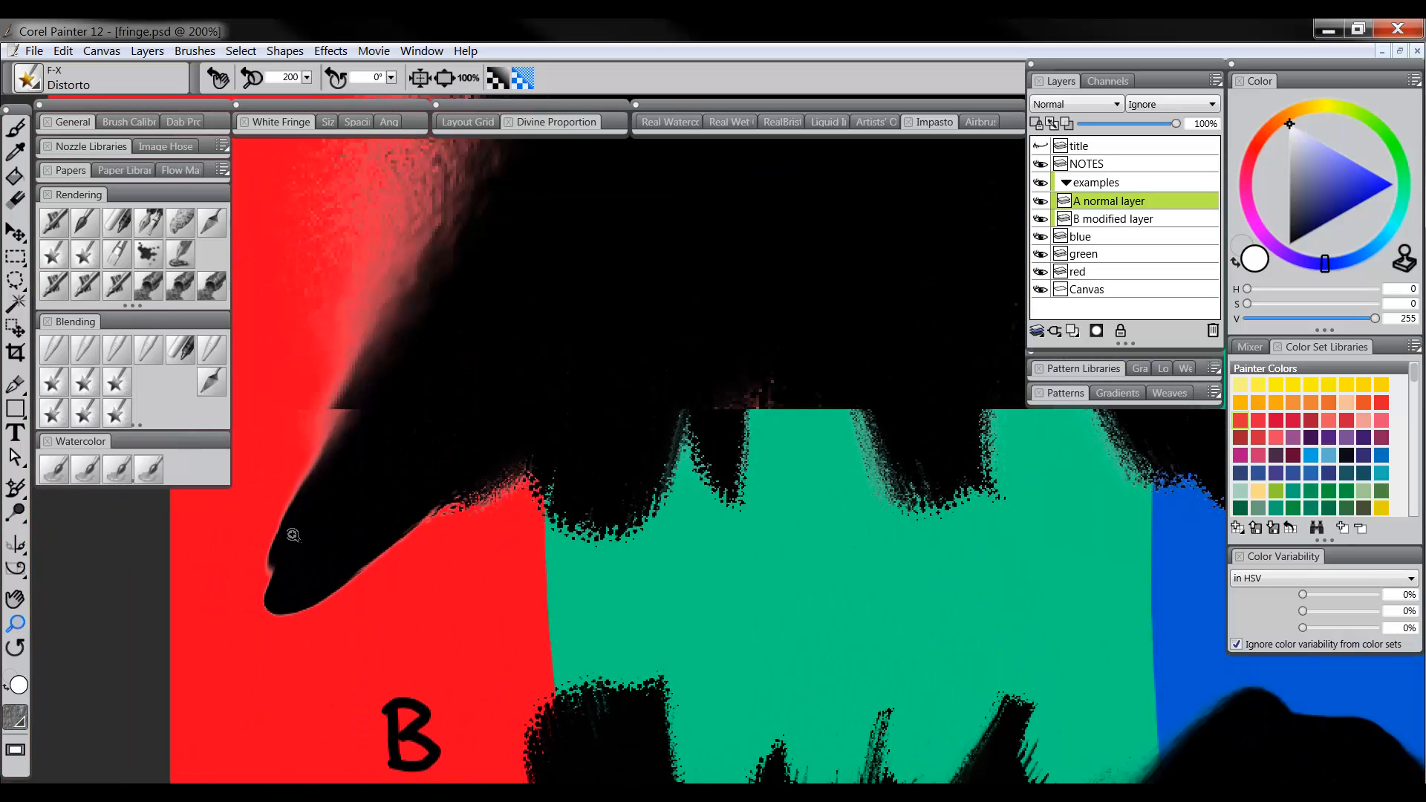
{"action": "left_click", "coordinate": [294, 539]}
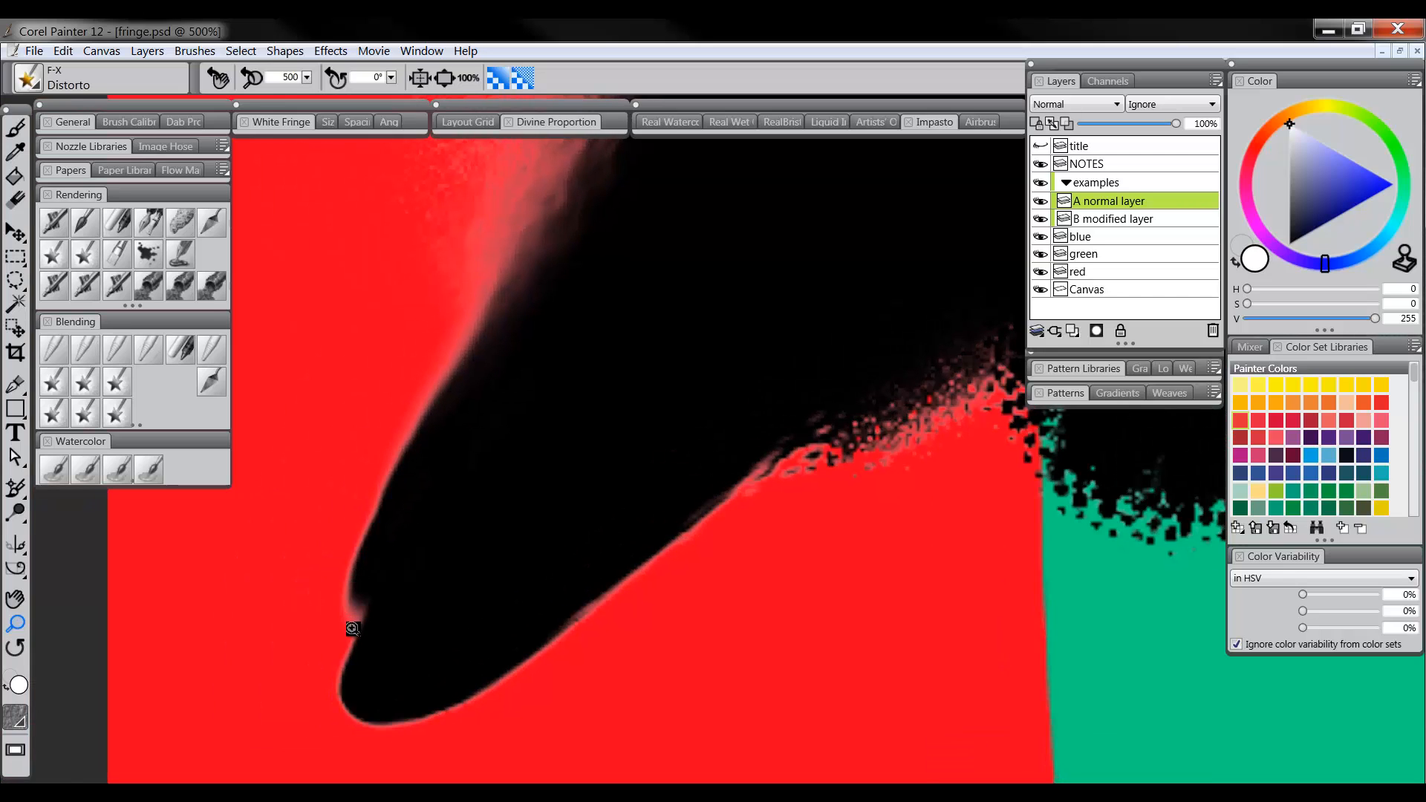
Step: Examine the smeared edges of bar B up close from the red area to the blue area, and compare both bars
{"action": "left_click_drag", "start_coordinate": [571, 704], "coordinate": [621, 334]}
{"action": "left_click_drag", "start_coordinate": [696, 539], "coordinate": [627, 395]}
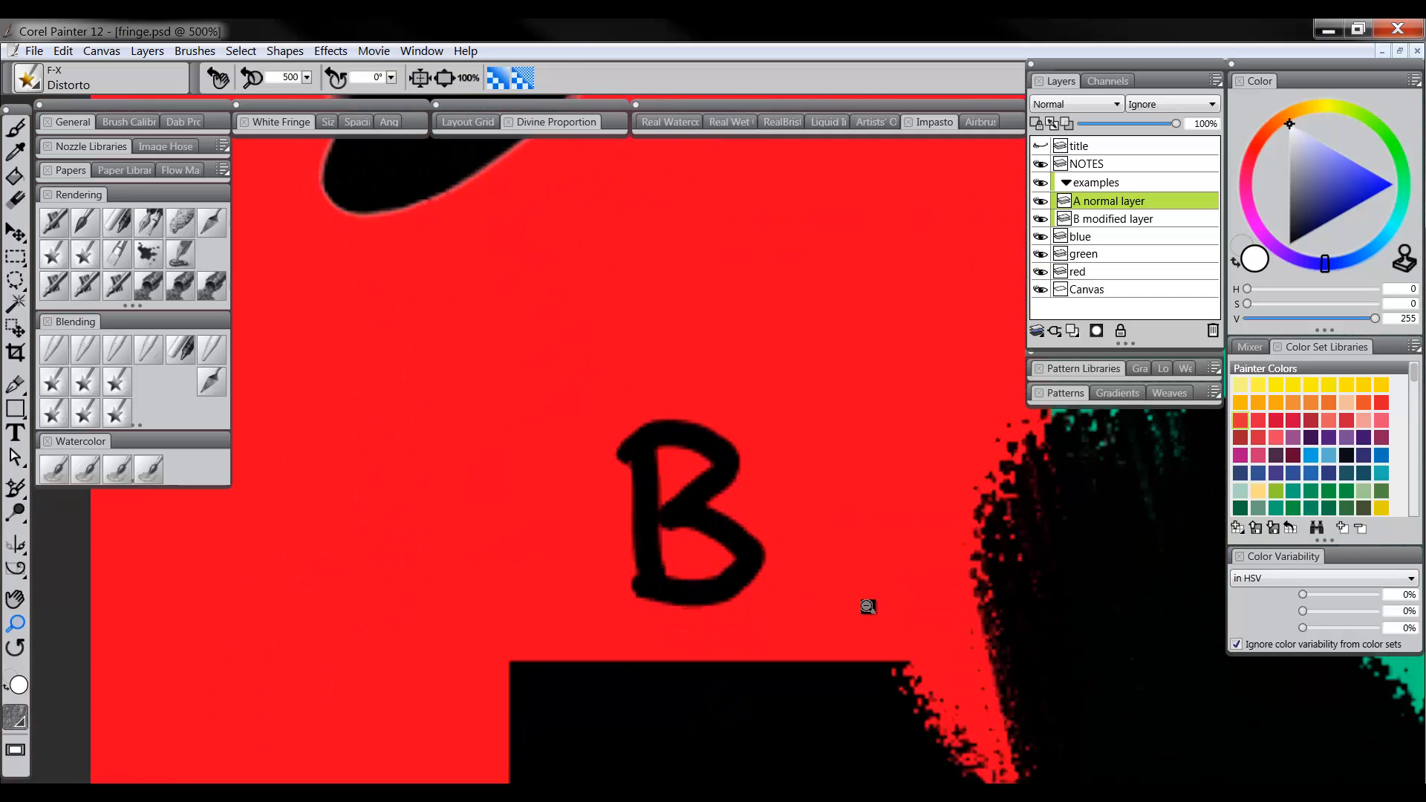
{"action": "left_click", "coordinate": [868, 609], "text": "alt"}
{"action": "left_click_drag", "start_coordinate": [798, 759], "coordinate": [724, 427]}
{"action": "left_click_drag", "start_coordinate": [709, 582], "coordinate": [611, 512]}
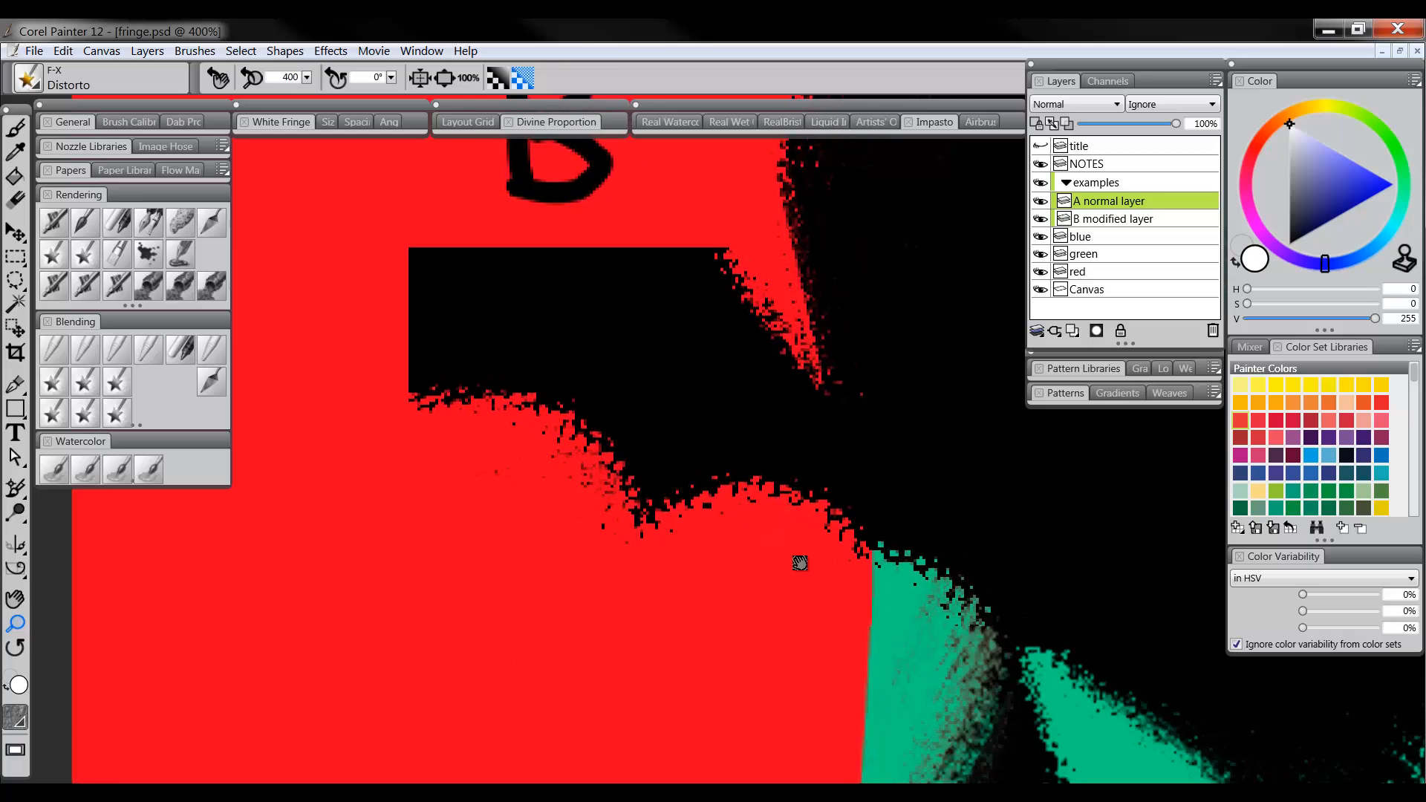
{"action": "left_click_drag", "start_coordinate": [1018, 606], "coordinate": [783, 455]}
{"action": "left_click_drag", "start_coordinate": [942, 596], "coordinate": [783, 577]}
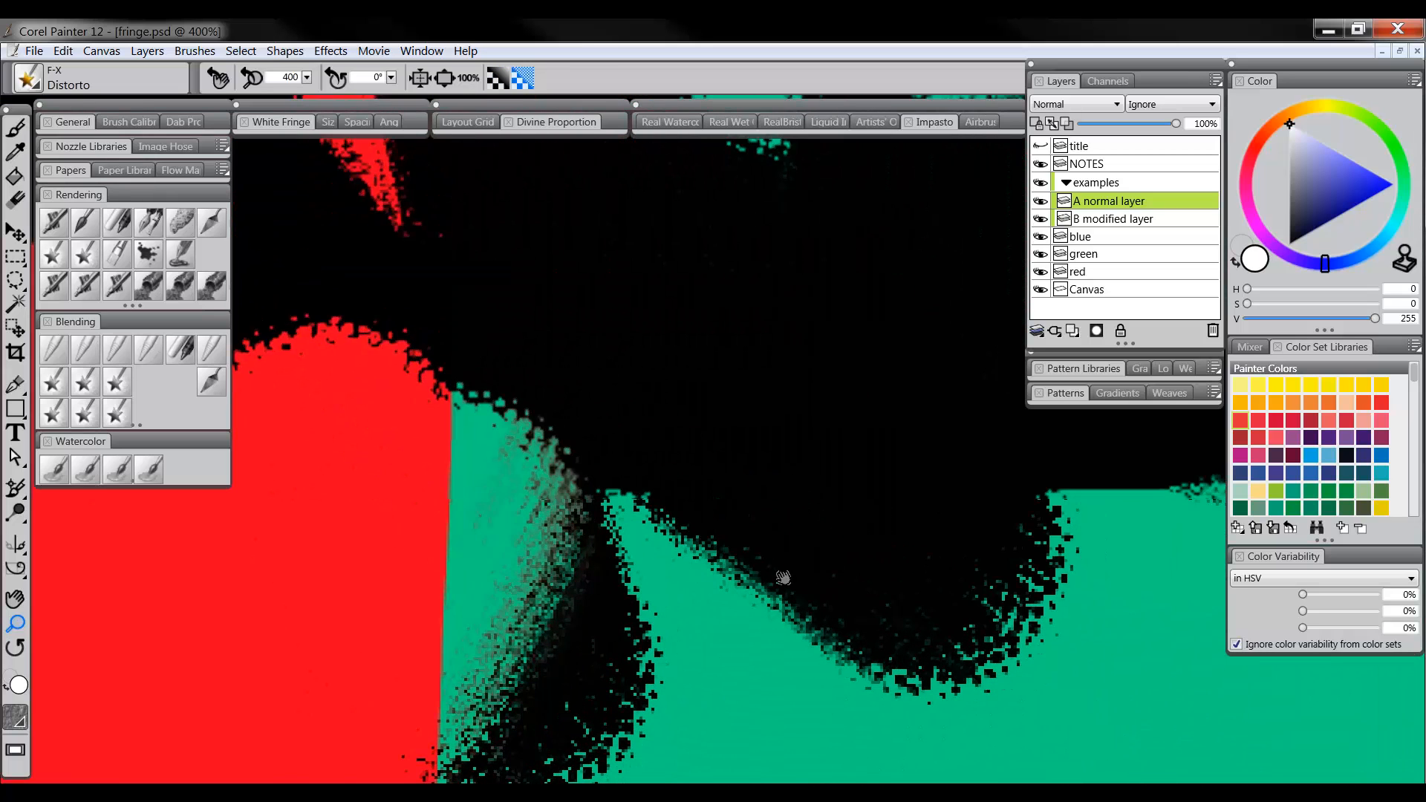
{"action": "left_click_drag", "start_coordinate": [1081, 459], "coordinate": [860, 564]}
{"action": "left_click_drag", "start_coordinate": [1077, 392], "coordinate": [894, 487]}
{"action": "left_click_drag", "start_coordinate": [946, 405], "coordinate": [789, 551]}
{"action": "left_click_drag", "start_coordinate": [879, 457], "coordinate": [706, 545]}
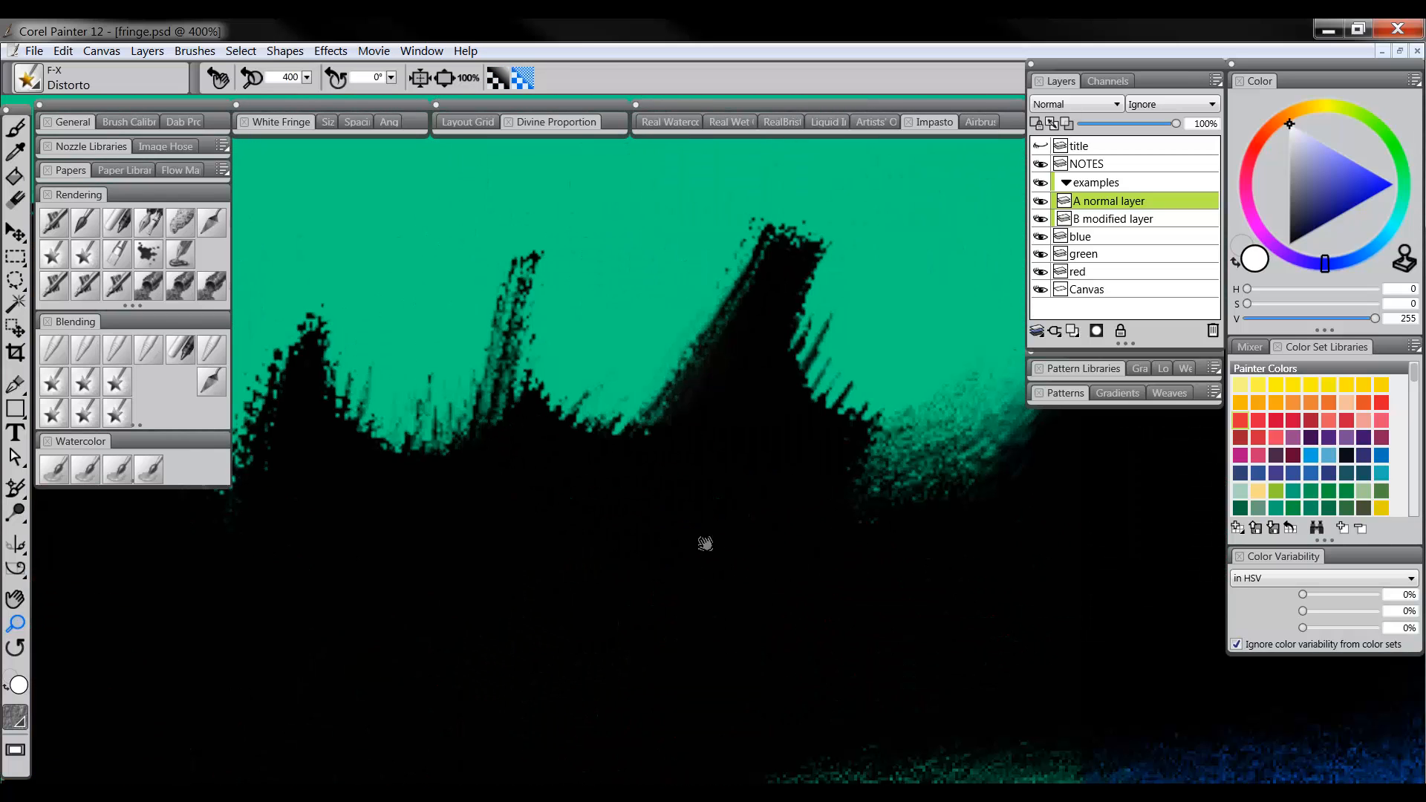
{"action": "left_click_drag", "start_coordinate": [1147, 513], "coordinate": [868, 513]}
{"action": "left_click_drag", "start_coordinate": [965, 550], "coordinate": [751, 461]}
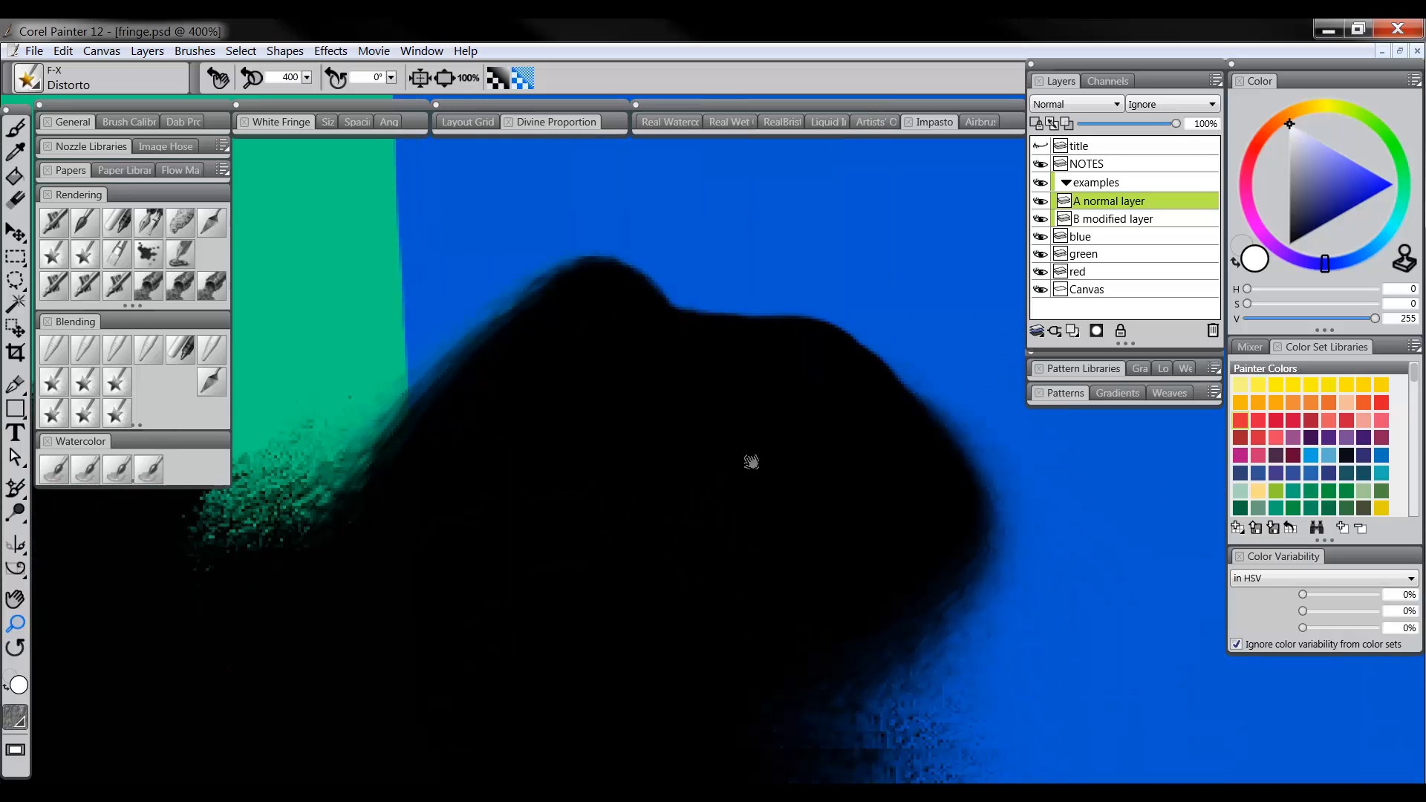
{"action": "left_click_drag", "start_coordinate": [811, 594], "coordinate": [776, 543]}
{"action": "scroll", "coordinate": [663, 403], "scroll_direction": "down", "scroll_amount": 6}
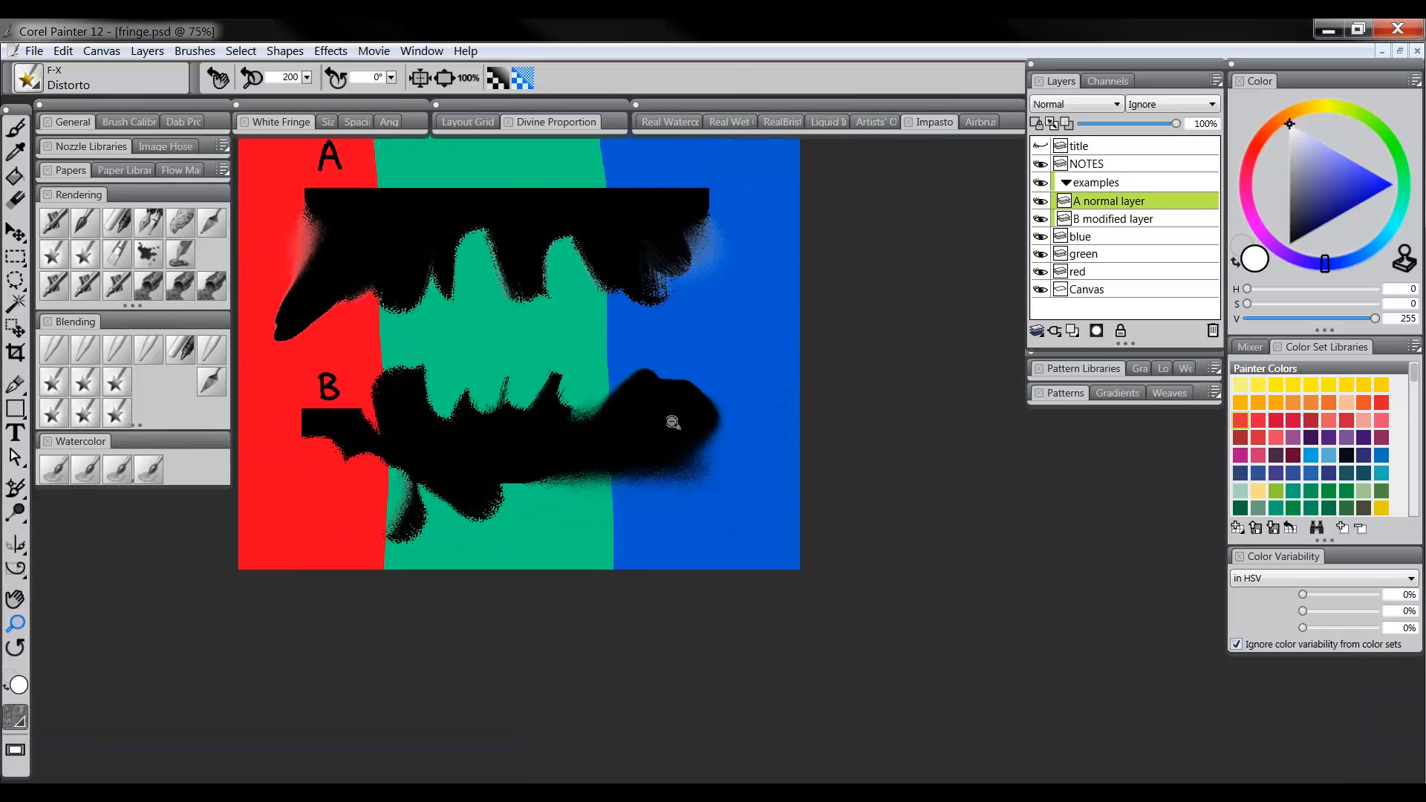
{"action": "left_click_drag", "start_coordinate": [607, 420], "coordinate": [762, 526]}
{"action": "scroll", "coordinate": [713, 478], "scroll_direction": "up", "scroll_amount": 1}
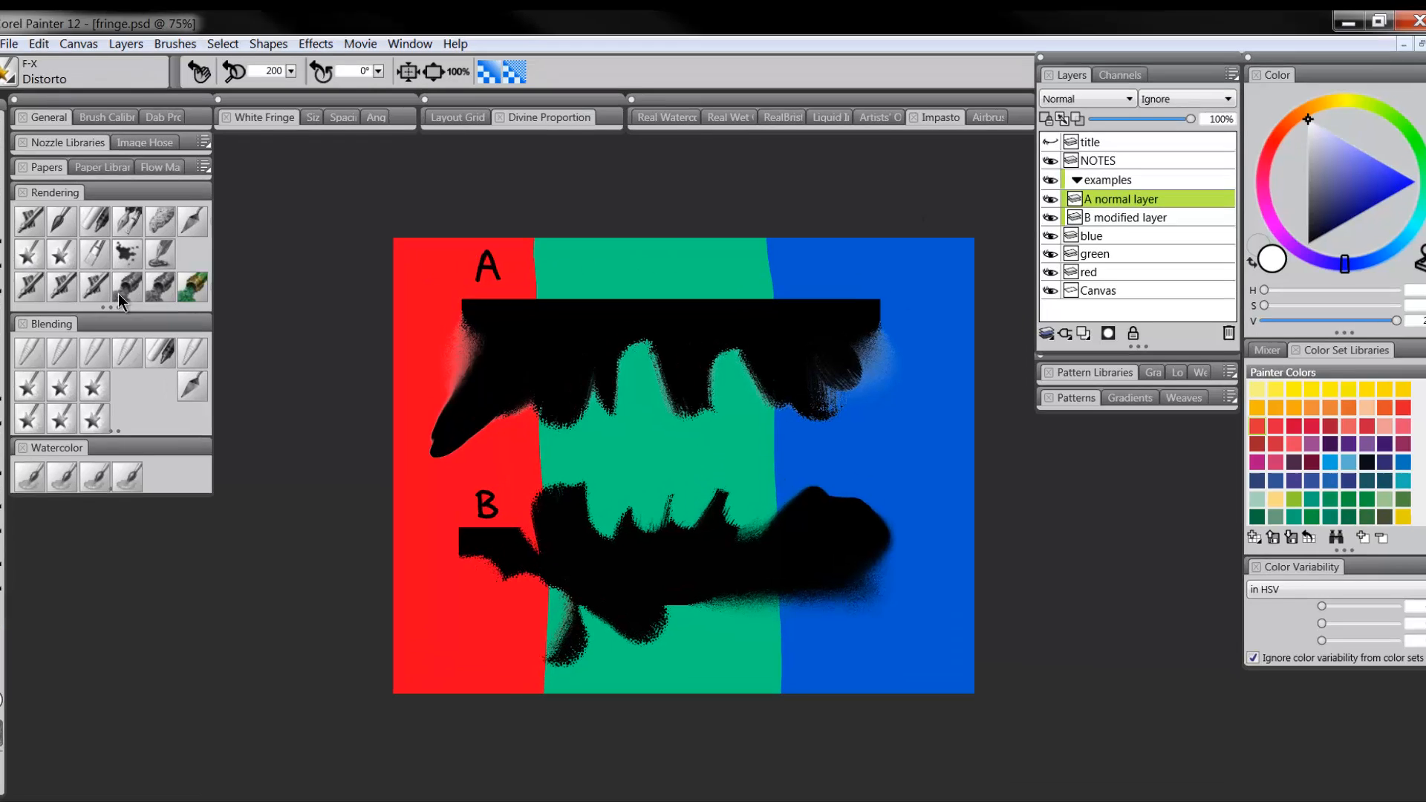
{"action": "left_click", "coordinate": [145, 288]}
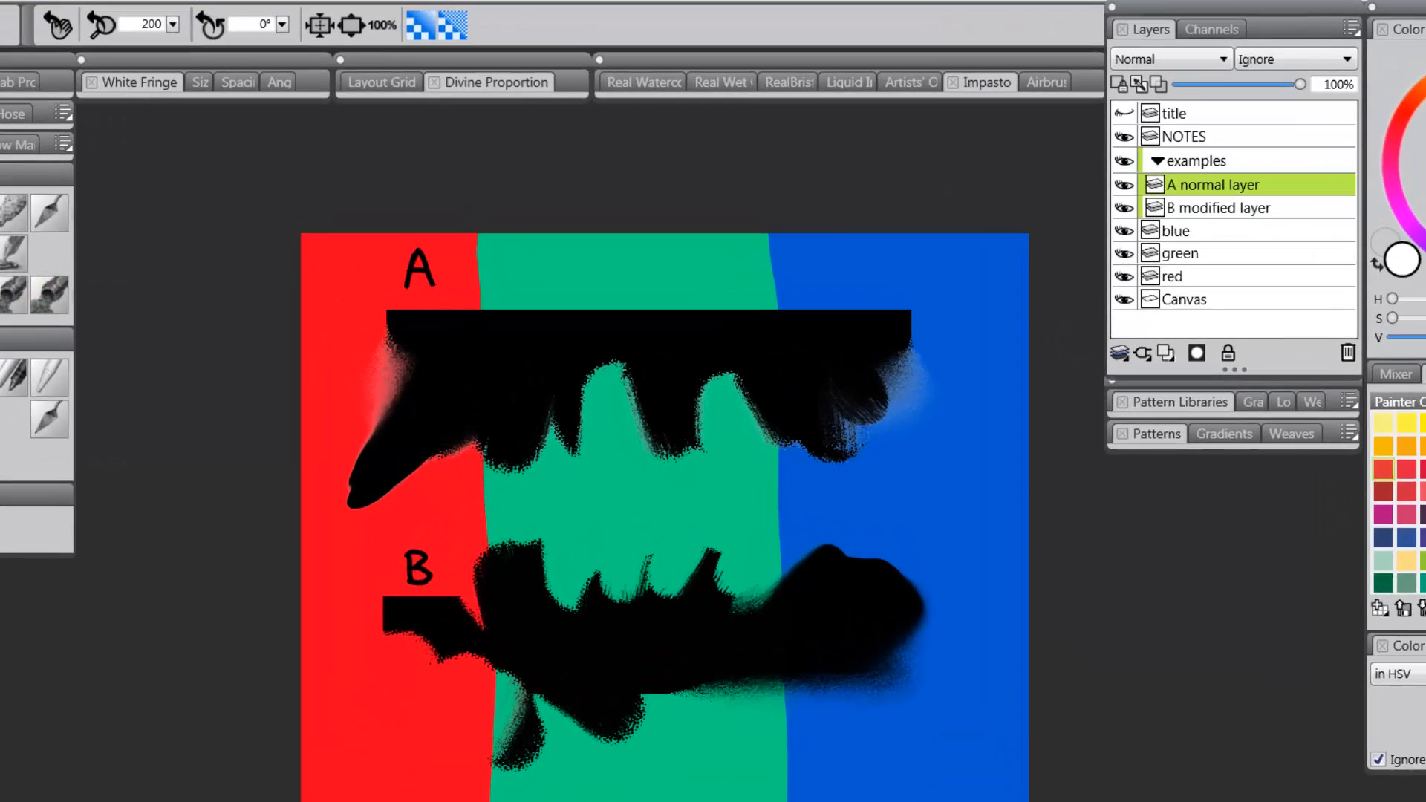
Step: Soften the upper edges of bar A on A normal layer and bar B on B modified layer with Diffuse Blur, and compare them
{"action": "left_click_drag", "start_coordinate": [584, 300], "coordinate": [585, 298]}
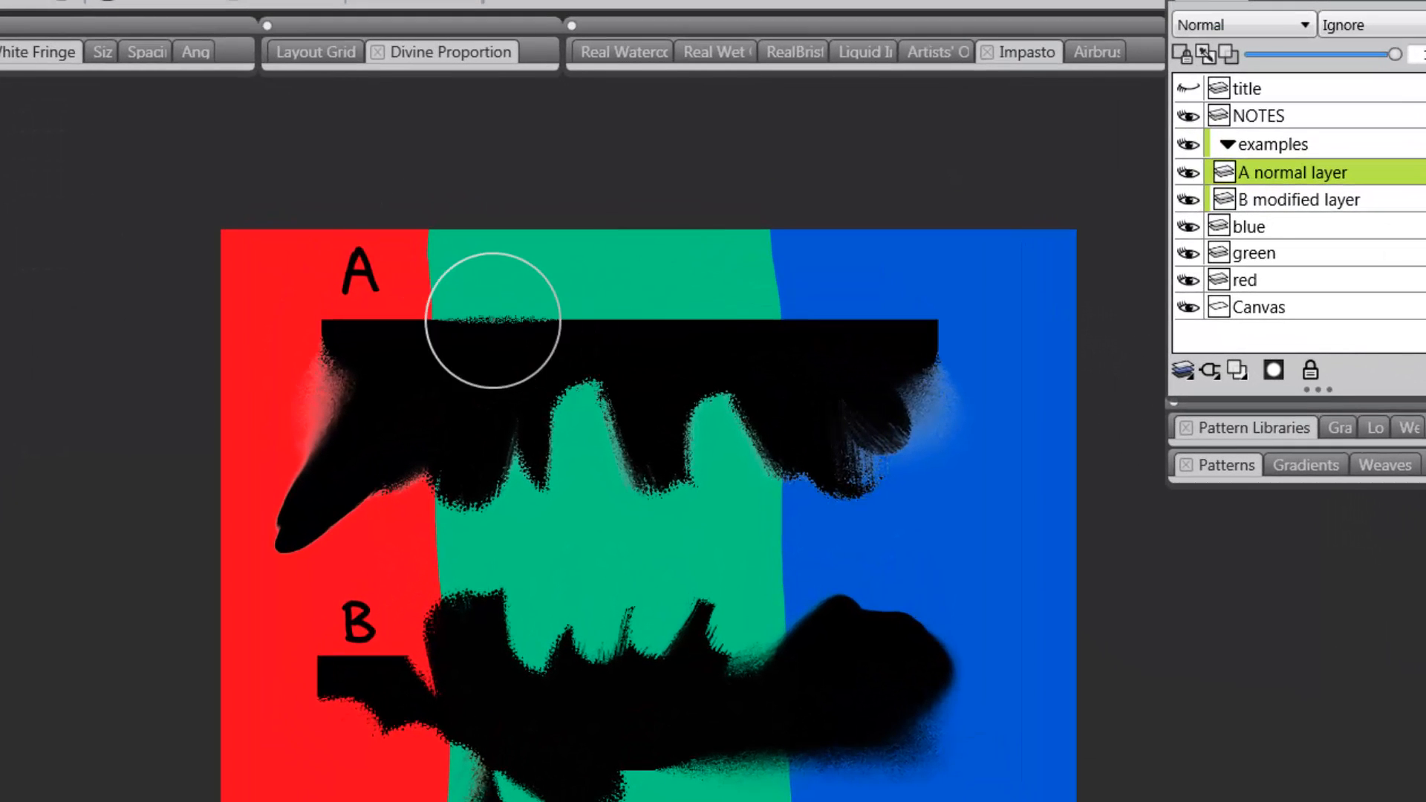
{"action": "mouse_move", "coordinate": [493, 321]}
{"action": "left_mouse_down"}
{"action": "mouse_move", "coordinate": [557, 302]}
{"action": "mouse_move", "coordinate": [937, 327]}
{"action": "left_mouse_up"}
{"action": "left_click", "coordinate": [1299, 202]}
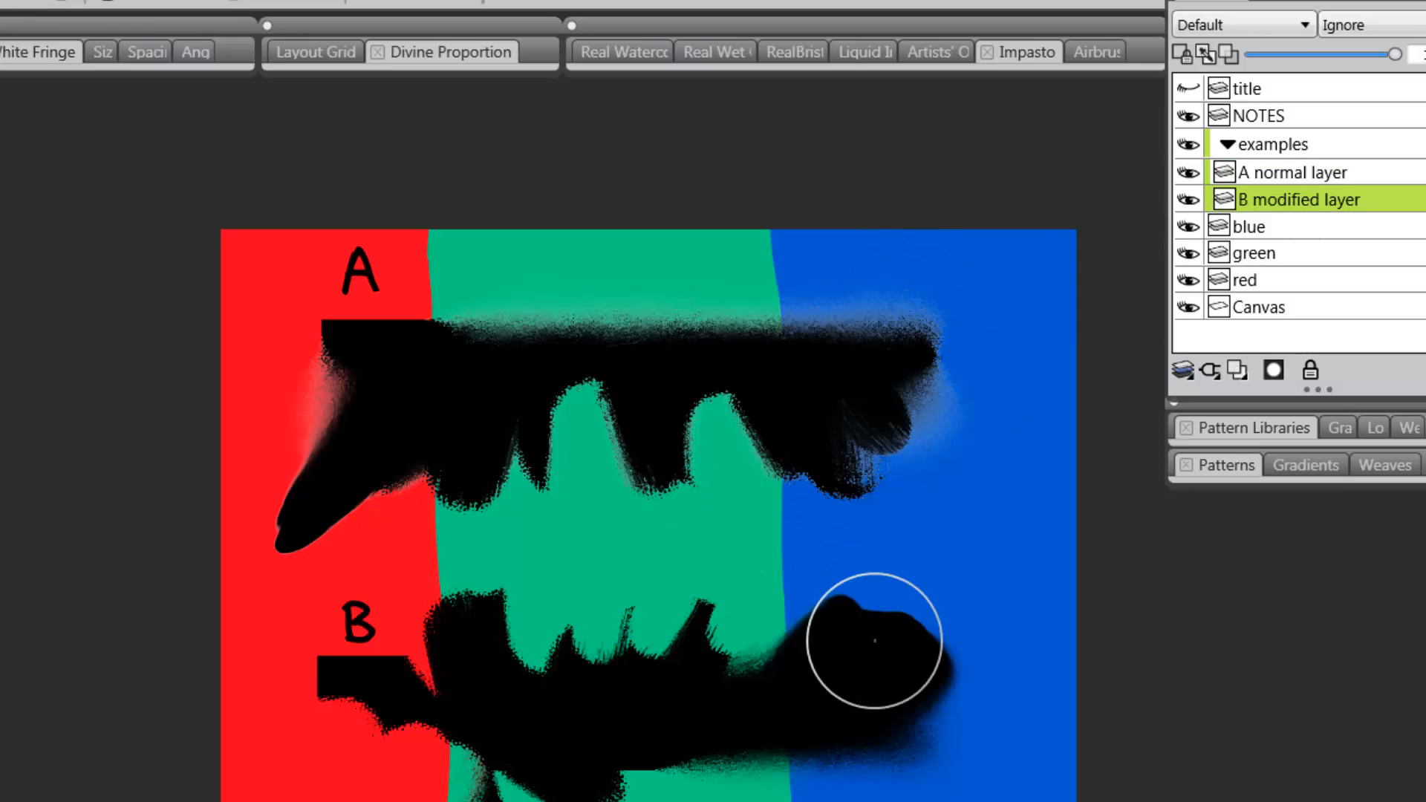
{"action": "mouse_move", "coordinate": [875, 640]}
{"action": "left_mouse_down"}
{"action": "mouse_move", "coordinate": [779, 626]}
{"action": "mouse_move", "coordinate": [684, 655]}
{"action": "mouse_move", "coordinate": [668, 611]}
{"action": "mouse_move", "coordinate": [549, 663]}
{"action": "mouse_move", "coordinate": [545, 628]}
{"action": "mouse_move", "coordinate": [495, 607]}
{"action": "mouse_move", "coordinate": [575, 673]}
{"action": "mouse_move", "coordinate": [690, 629]}
{"action": "mouse_move", "coordinate": [820, 614]}
{"action": "mouse_move", "coordinate": [867, 633]}
{"action": "left_mouse_up"}
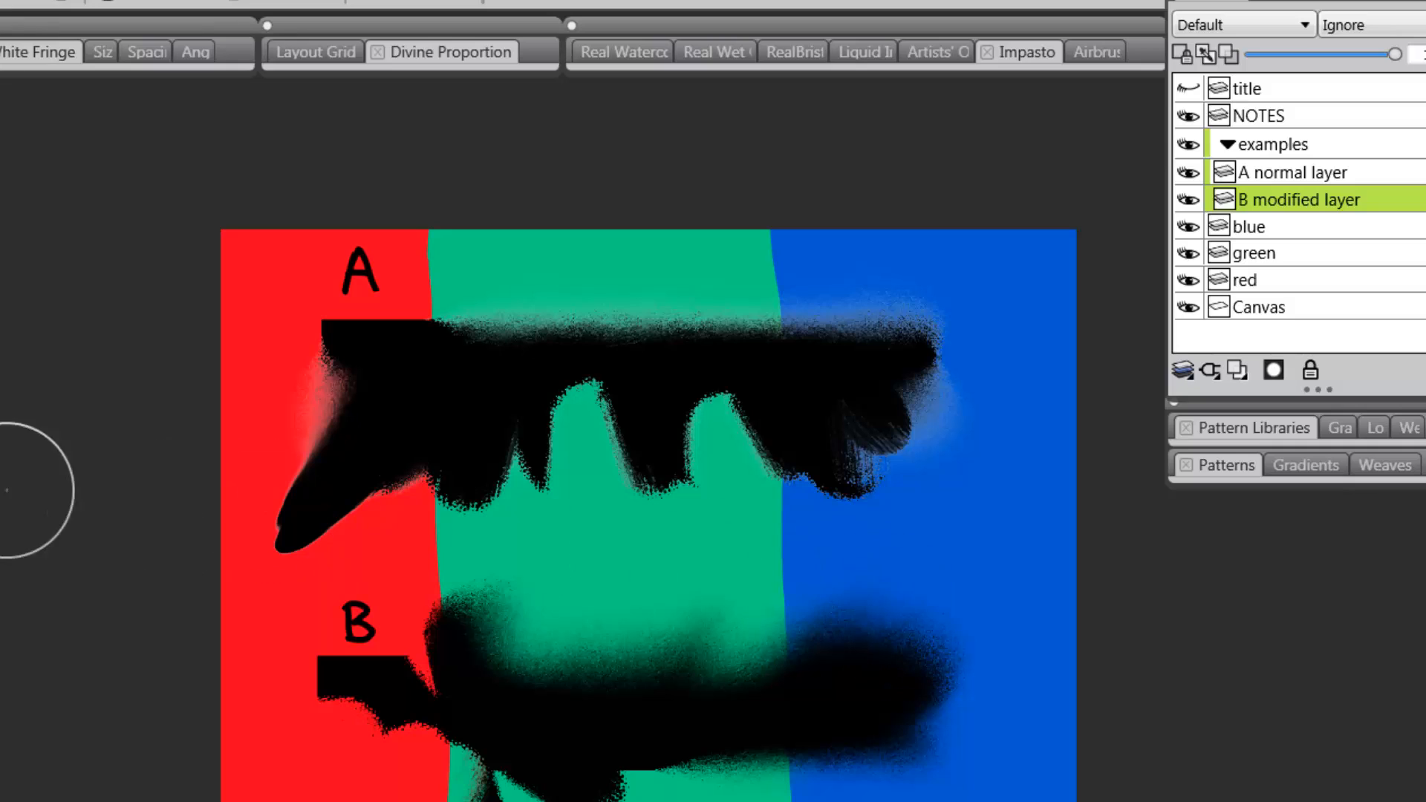
{"action": "scroll", "coordinate": [656, 684], "scroll_direction": "up", "scroll_amount": 1}
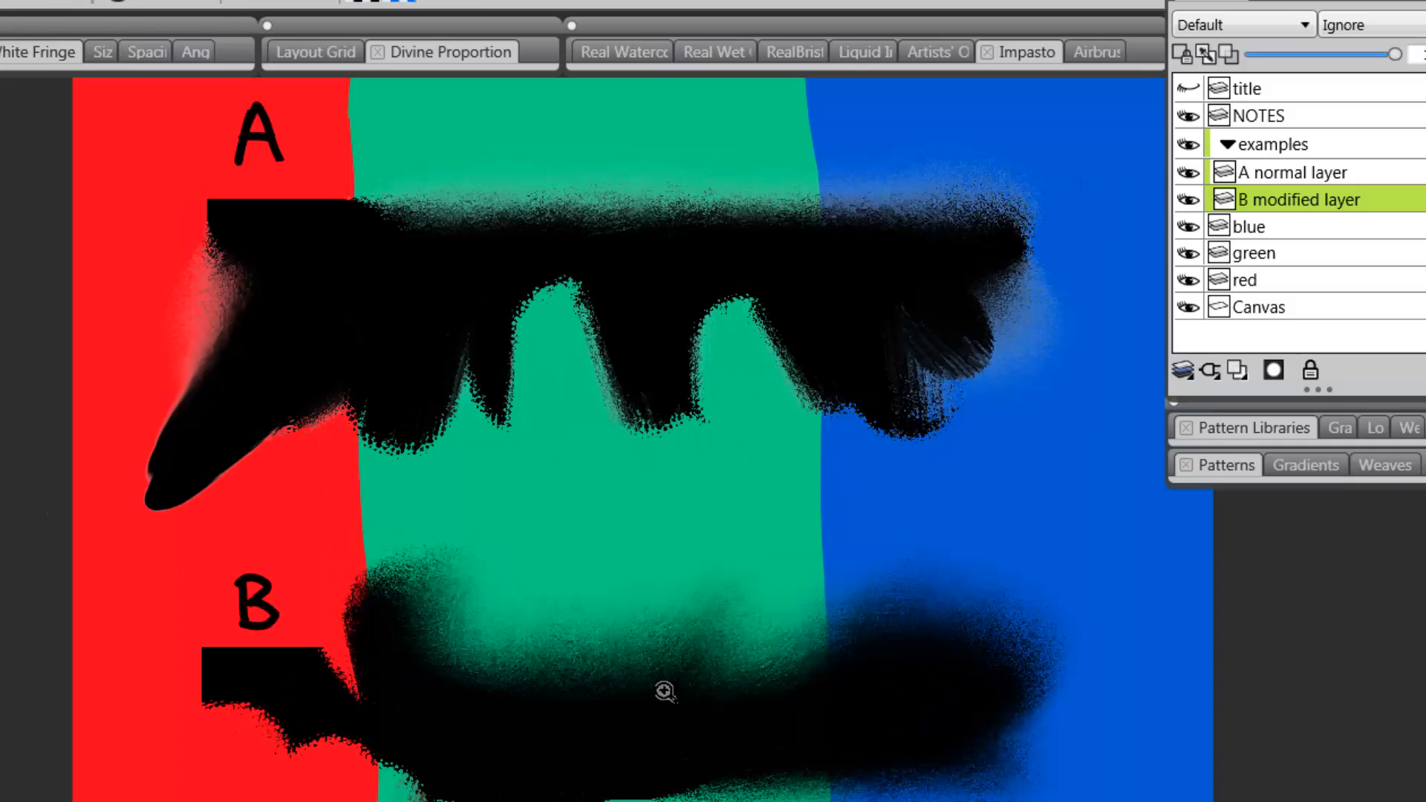
{"action": "left_click_drag", "start_coordinate": [678, 652], "coordinate": [633, 698]}
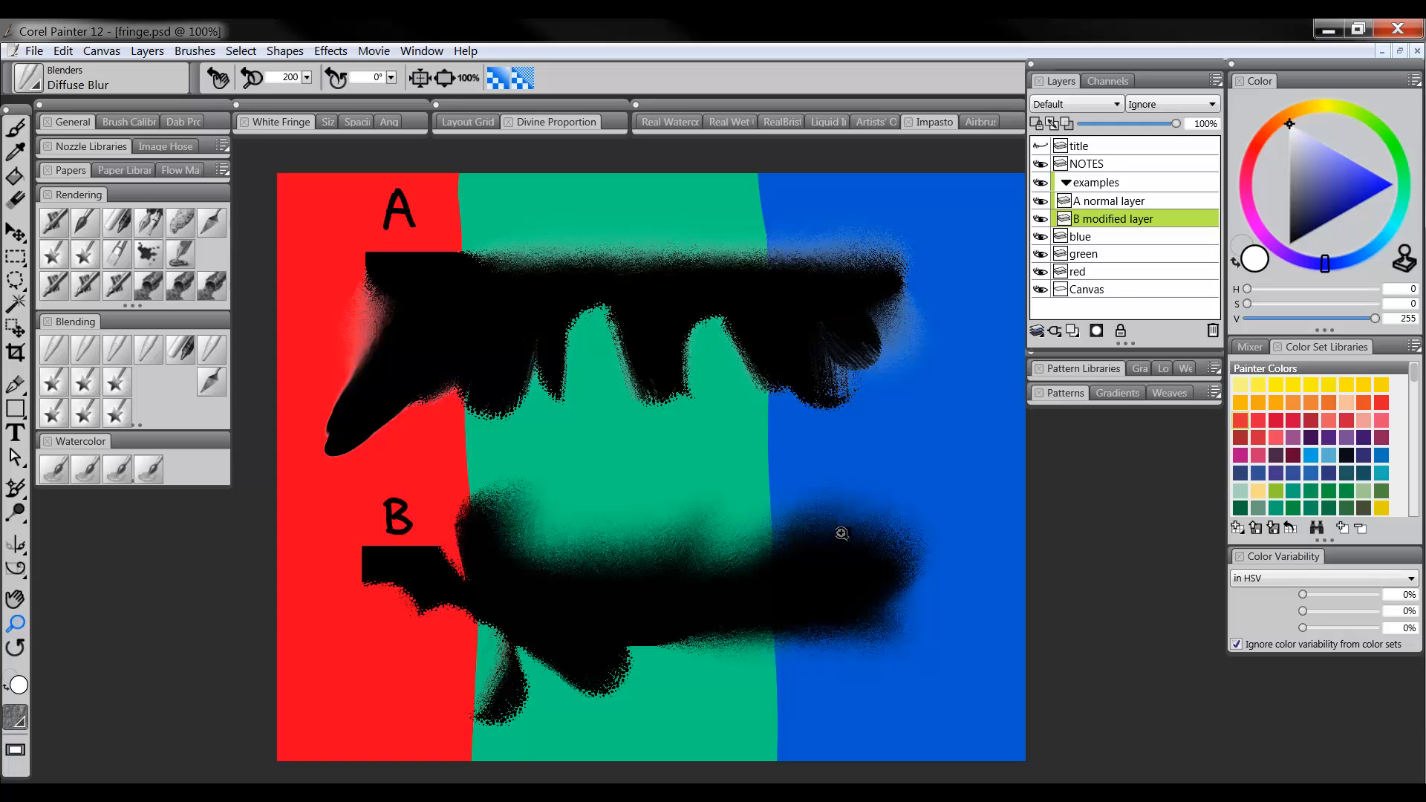
Step: Select the blue layer and shift it slightly left over the green area with the Layer Adjuster
{"action": "left_click", "coordinate": [1089, 236]}
{"action": "left_click", "coordinate": [1090, 254]}
{"action": "left_click", "coordinate": [1088, 271]}
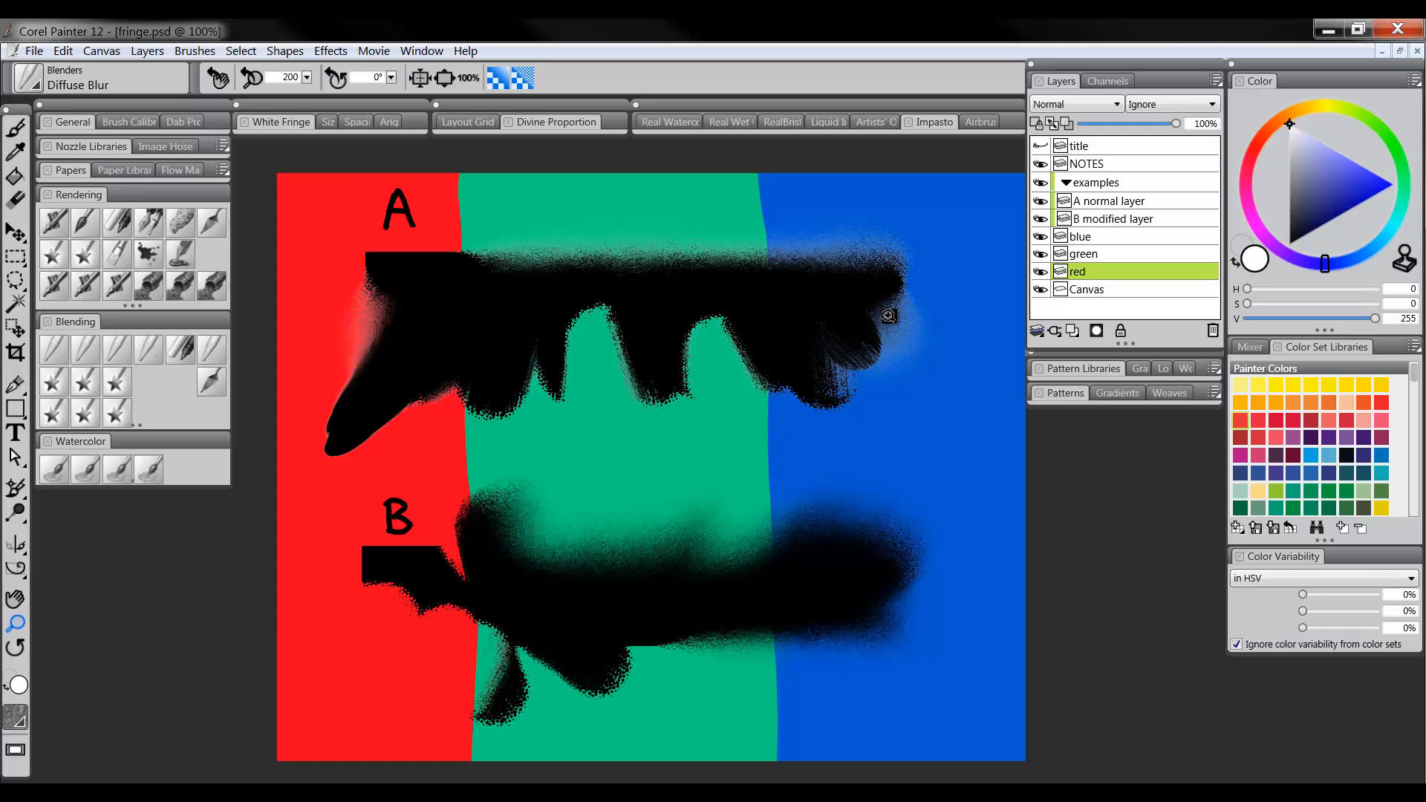
{"action": "left_click", "coordinate": [1092, 236]}
{"action": "left_click", "coordinate": [1093, 250]}
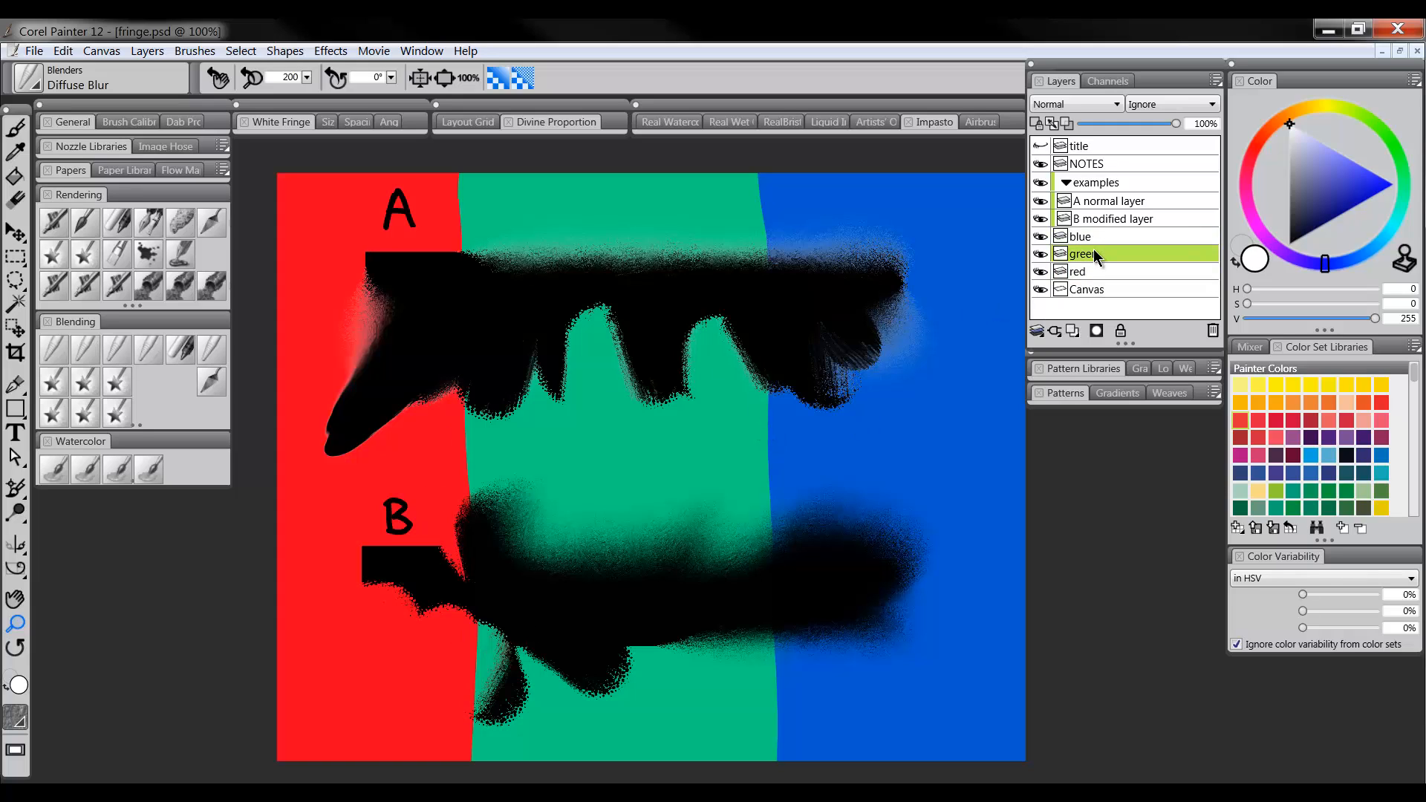
{"action": "left_click", "coordinate": [1093, 234]}
{"action": "left_click", "coordinate": [14, 233]}
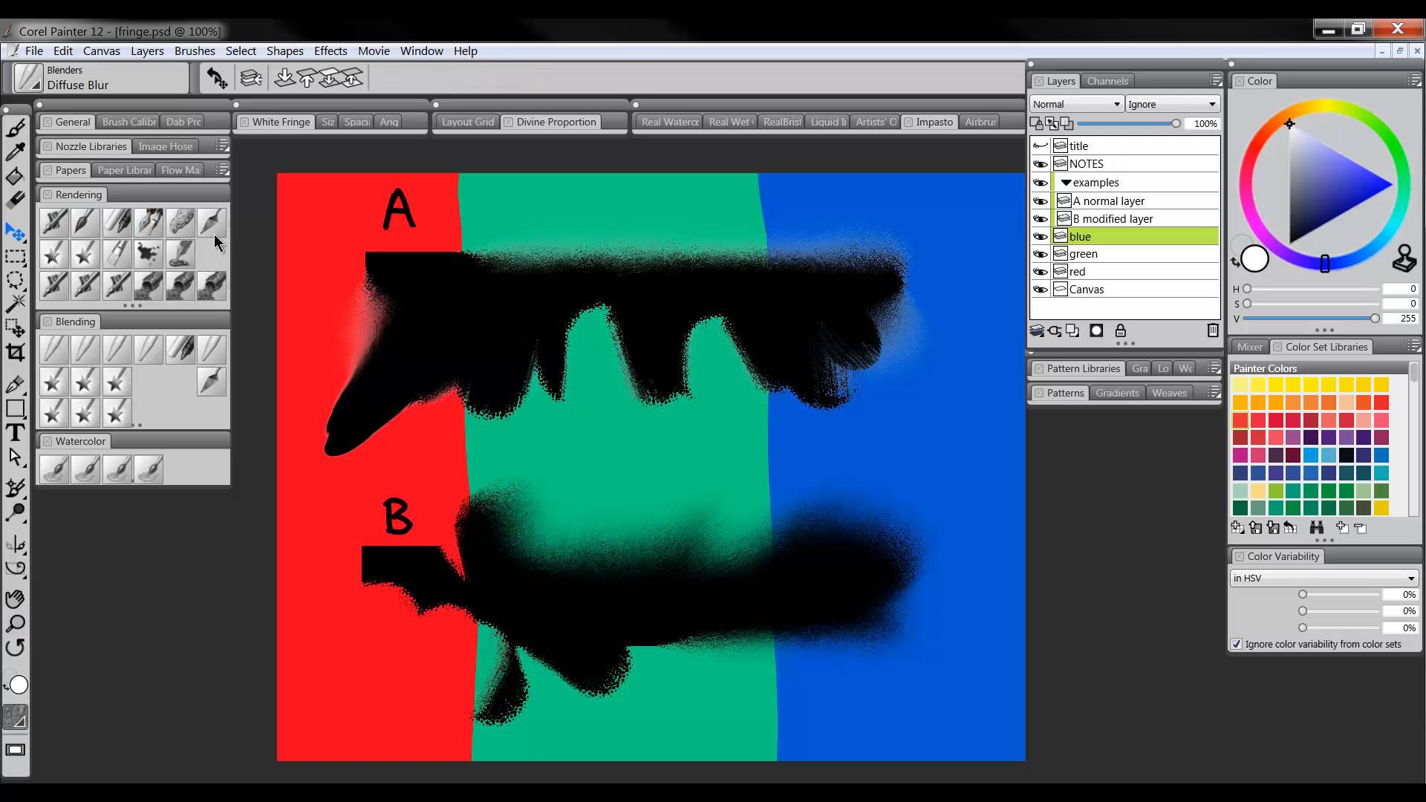
{"action": "left_click_drag", "start_coordinate": [924, 263], "coordinate": [891, 262]}
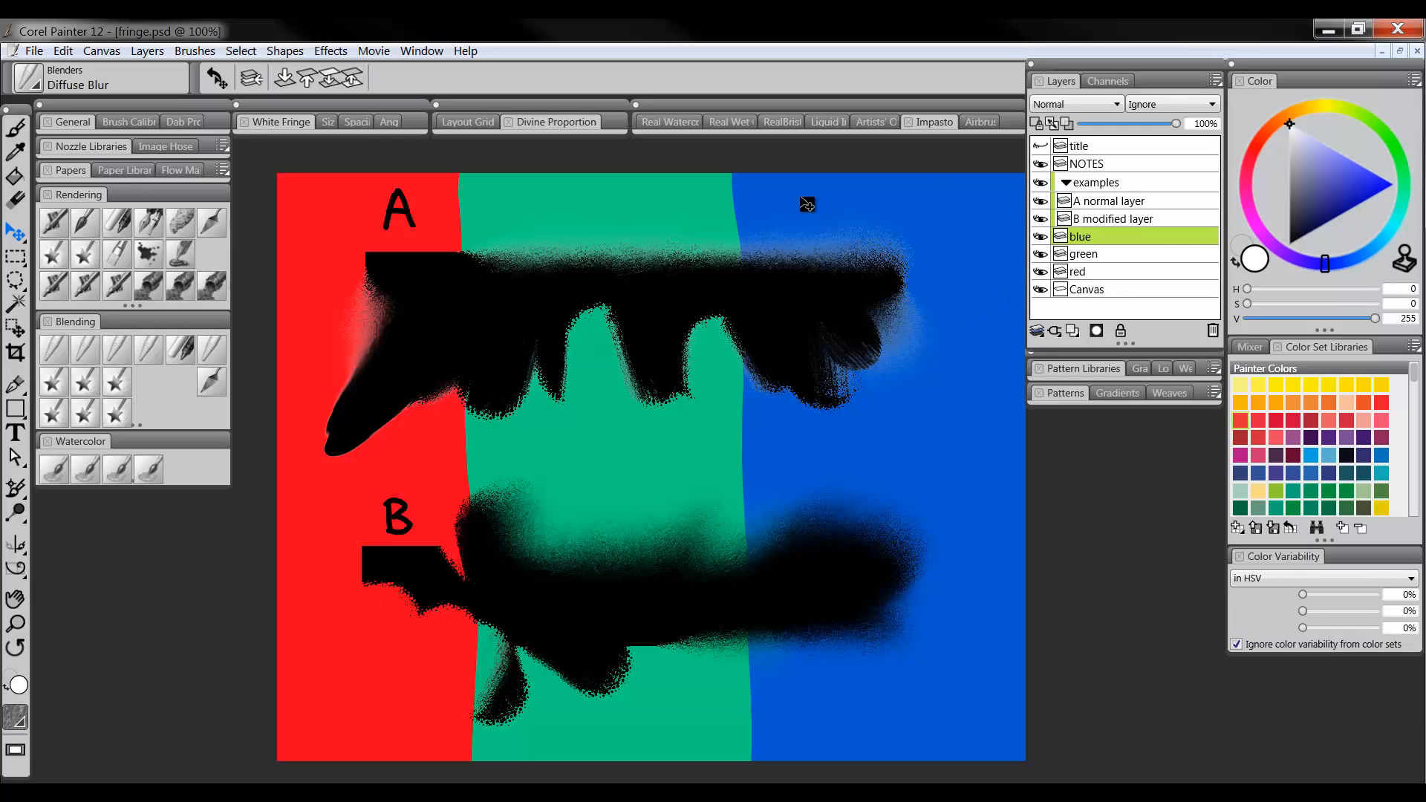
Step: Expand the White Fringe command palette and fit the canvas beside it at 75% zoom
{"action": "left_click", "coordinate": [290, 119]}
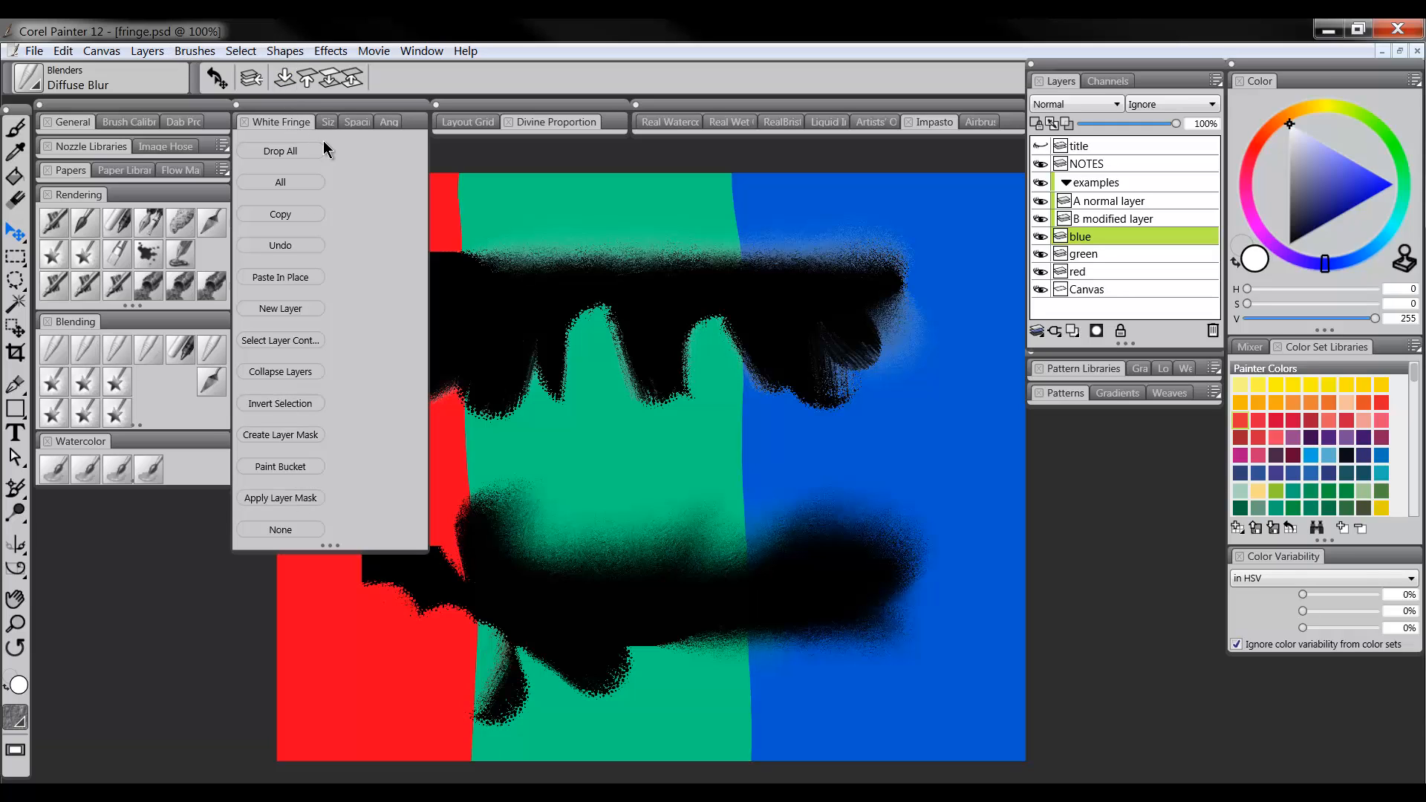
{"action": "left_click_drag", "start_coordinate": [605, 298], "coordinate": [700, 270]}
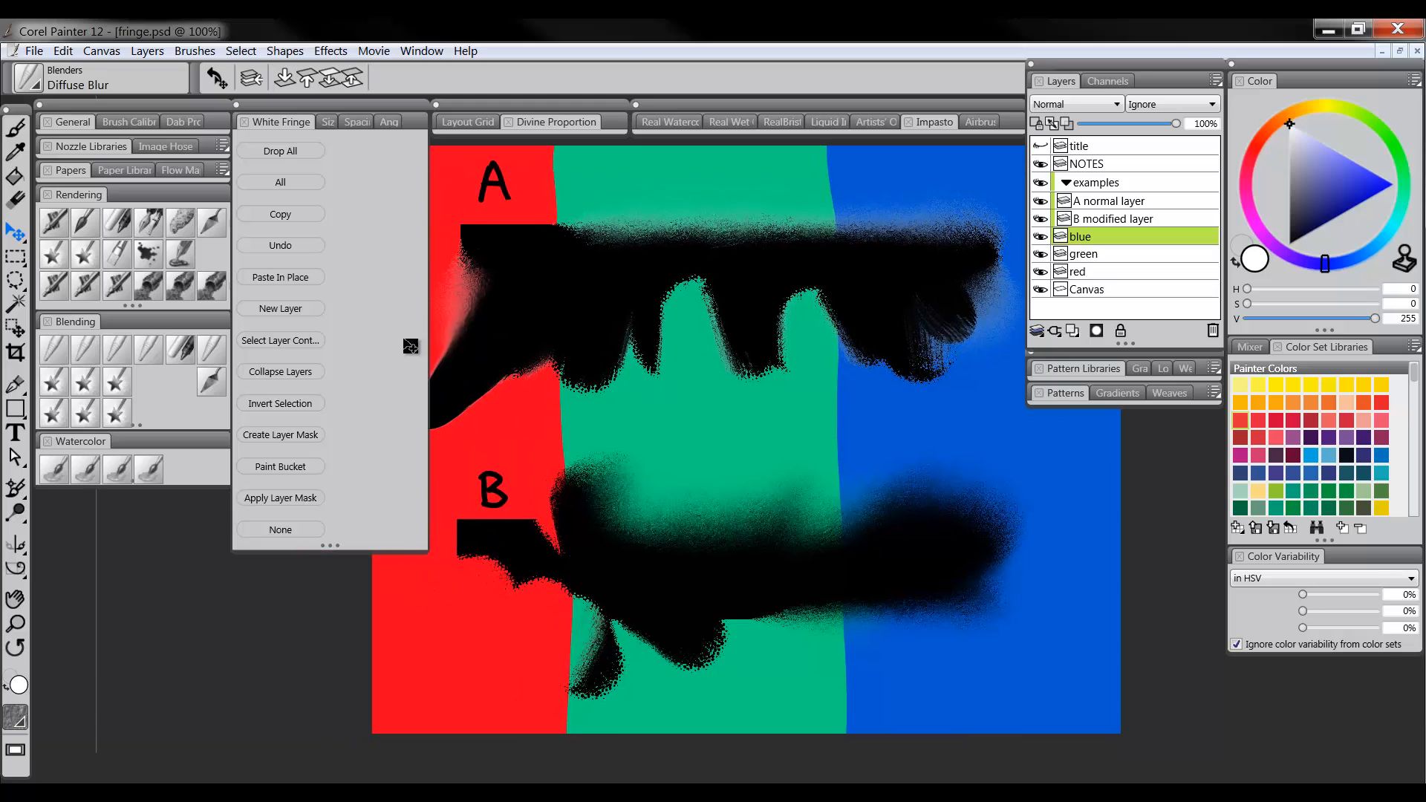
{"action": "left_click", "coordinate": [15, 622]}
{"action": "left_click", "coordinate": [751, 449], "text": "alt"}
{"action": "left_click_drag", "start_coordinate": [751, 448], "coordinate": [751, 416]}
Step: Delete the examples group, the NOTES layer and the hidden title layer
{"action": "left_click", "coordinate": [1102, 181]}
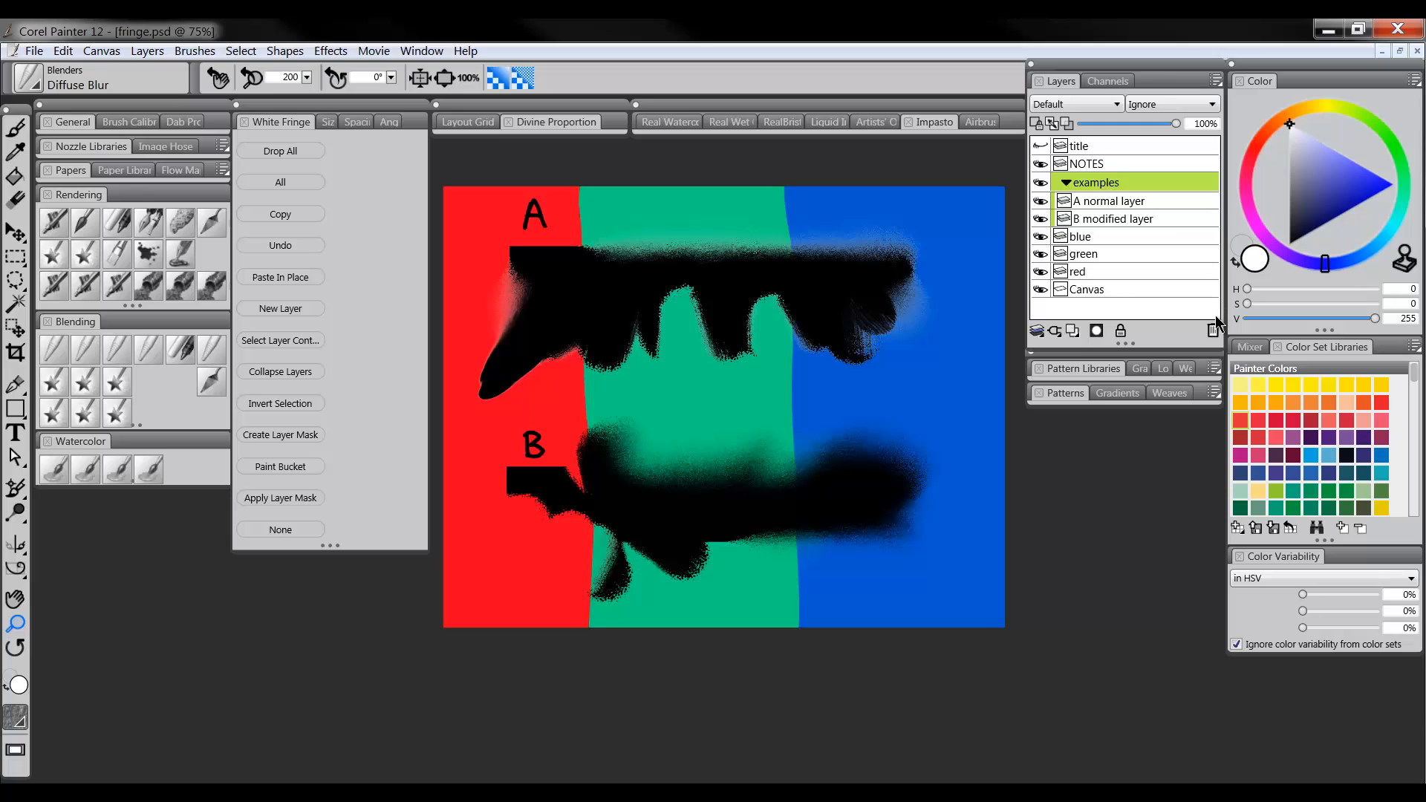
{"action": "left_click", "coordinate": [1067, 181]}
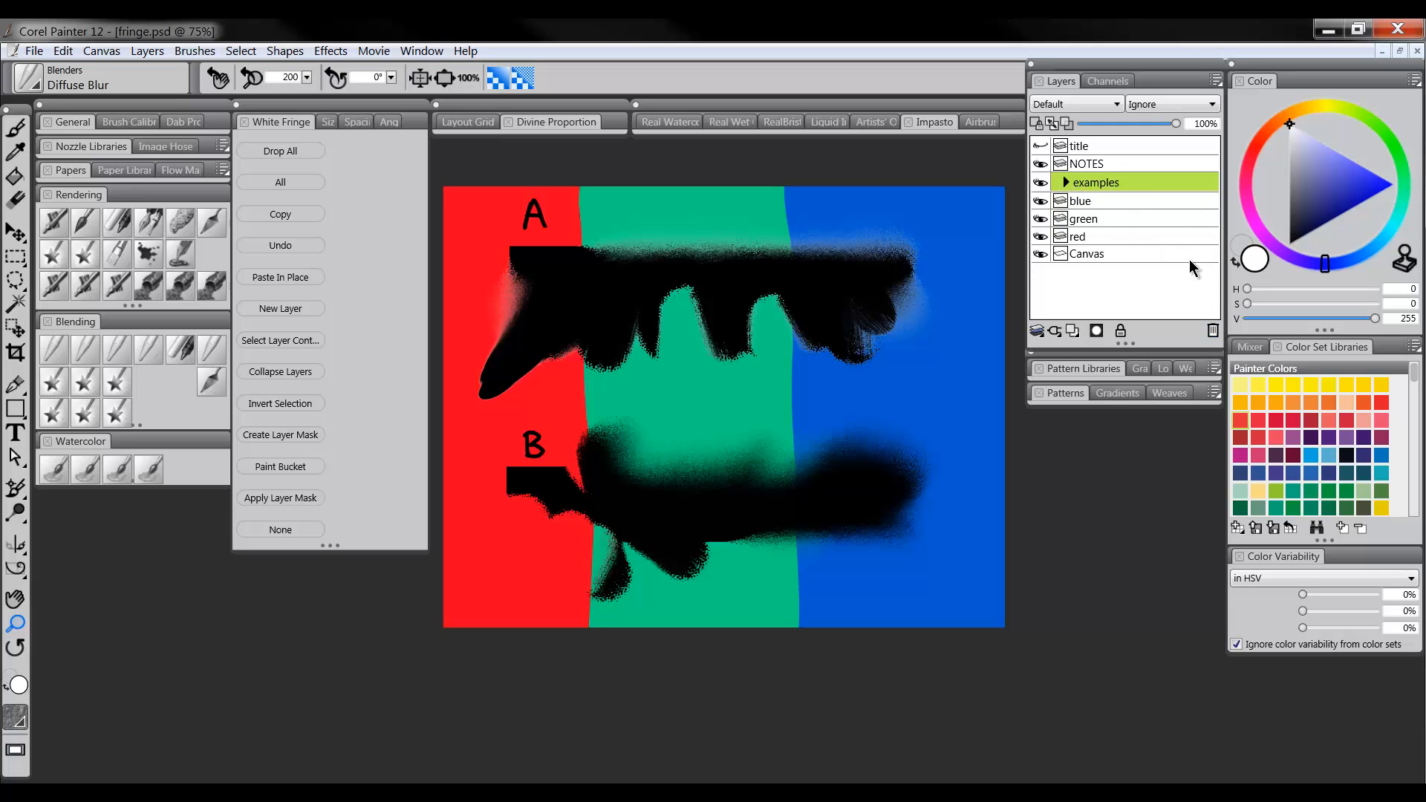
{"action": "left_click", "coordinate": [1213, 331]}
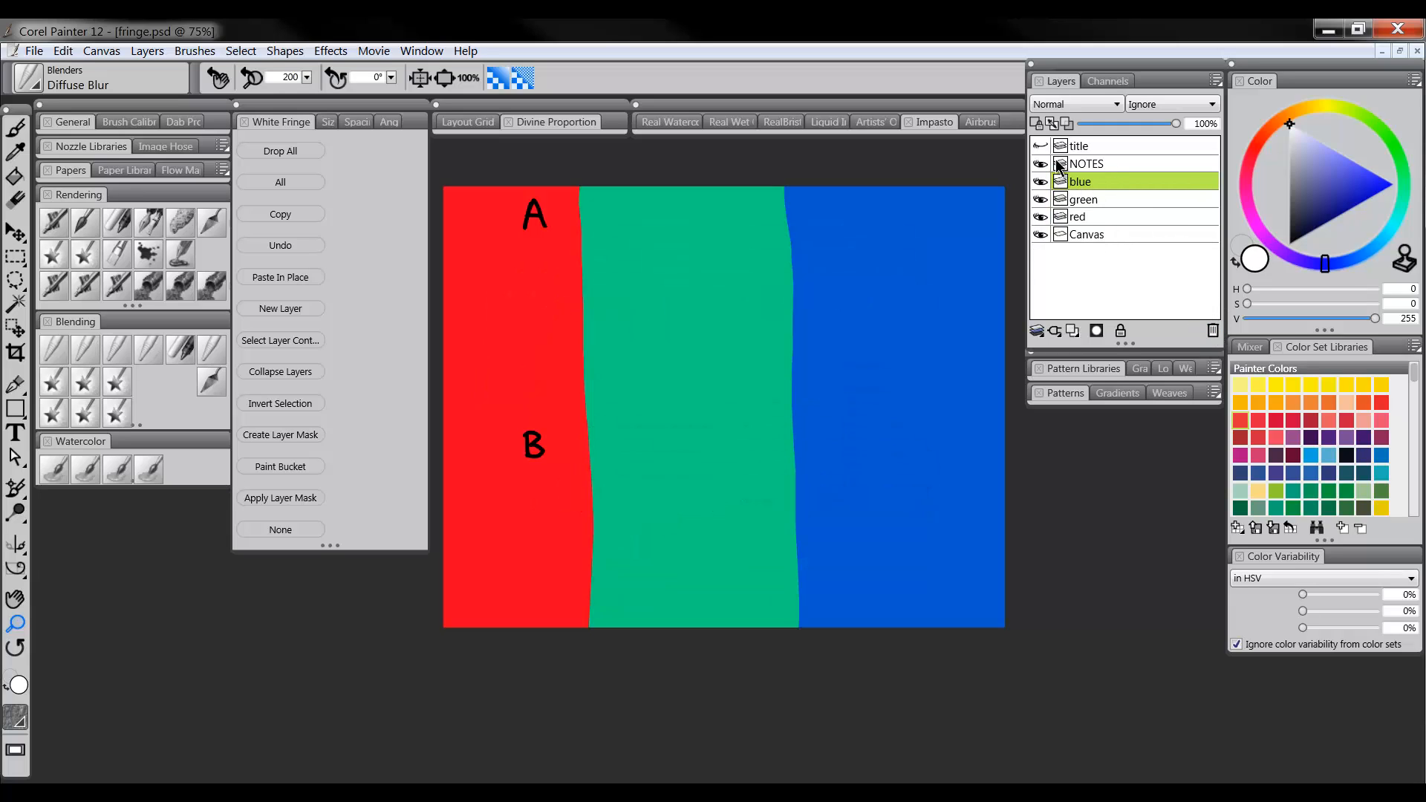
{"action": "left_click", "coordinate": [1097, 164]}
{"action": "left_click", "coordinate": [1213, 331]}
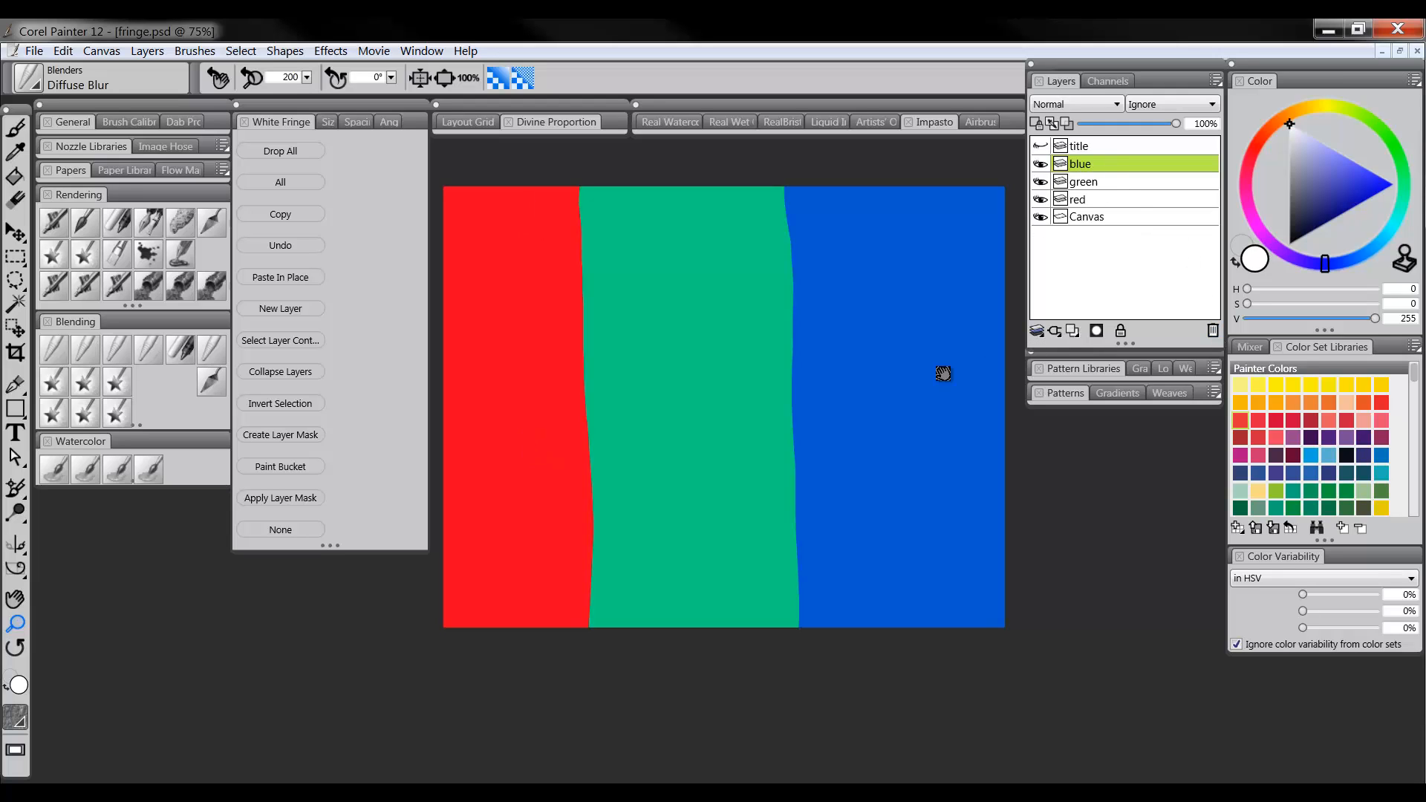
{"action": "left_click", "coordinate": [1097, 146]}
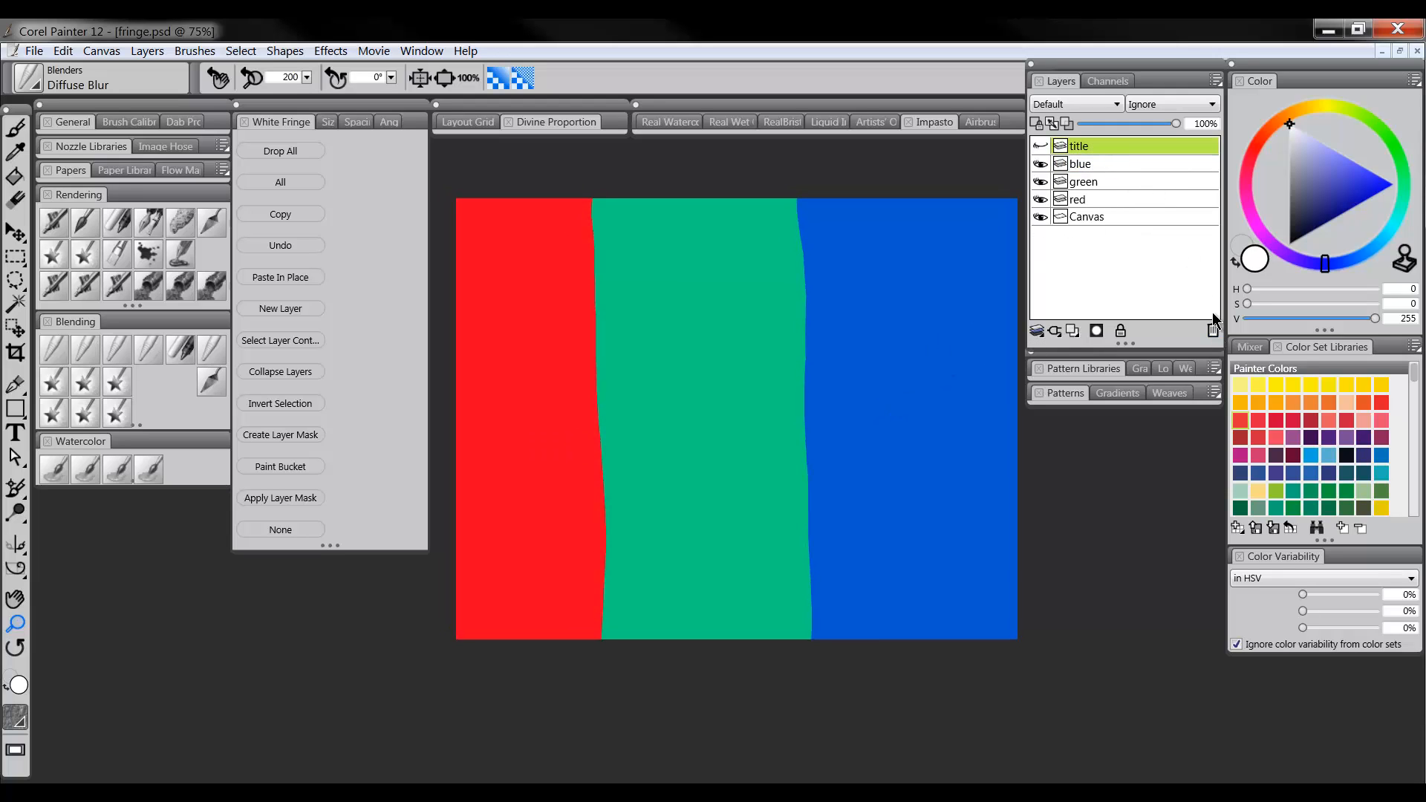
{"action": "left_click", "coordinate": [1213, 331]}
Step: Add a new layer above the blue layer and paint a black circle at the green-blue boundary with the Custom Scratchboard pen
{"action": "left_click", "coordinate": [1089, 163]}
{"action": "left_click", "coordinate": [1089, 179]}
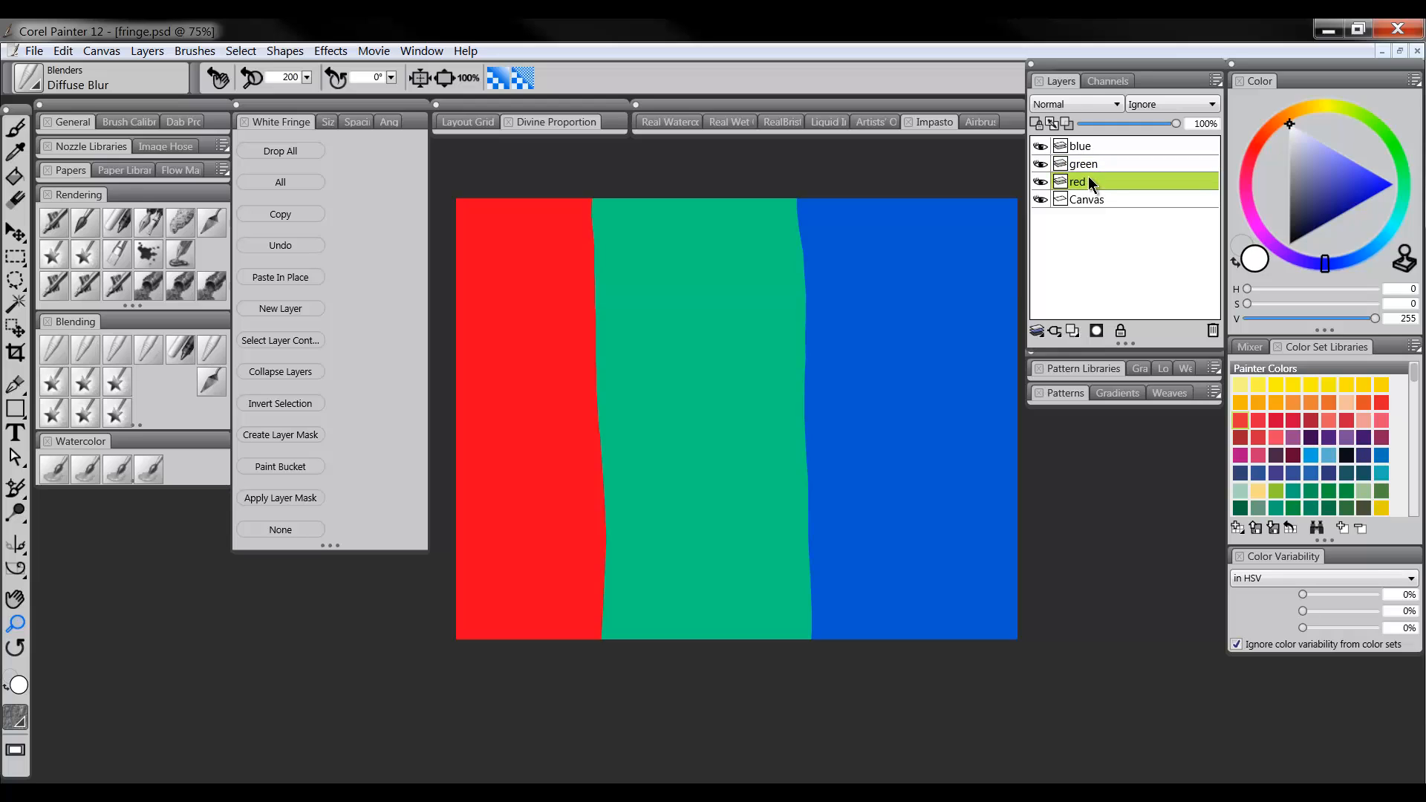
{"action": "left_click", "coordinate": [1089, 163]}
{"action": "left_click", "coordinate": [1092, 145]}
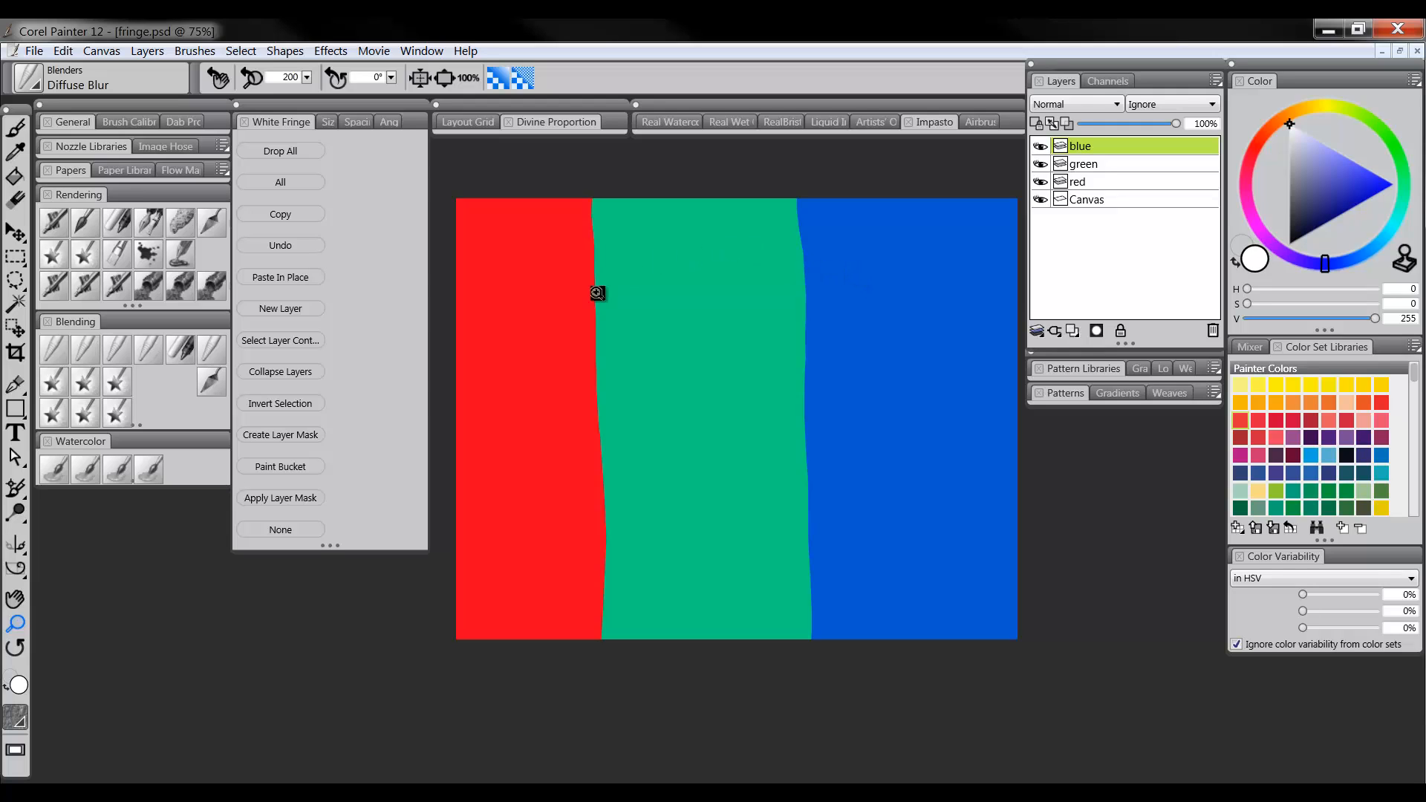
{"action": "left_click", "coordinate": [1073, 332]}
{"action": "left_click", "coordinate": [1289, 244]}
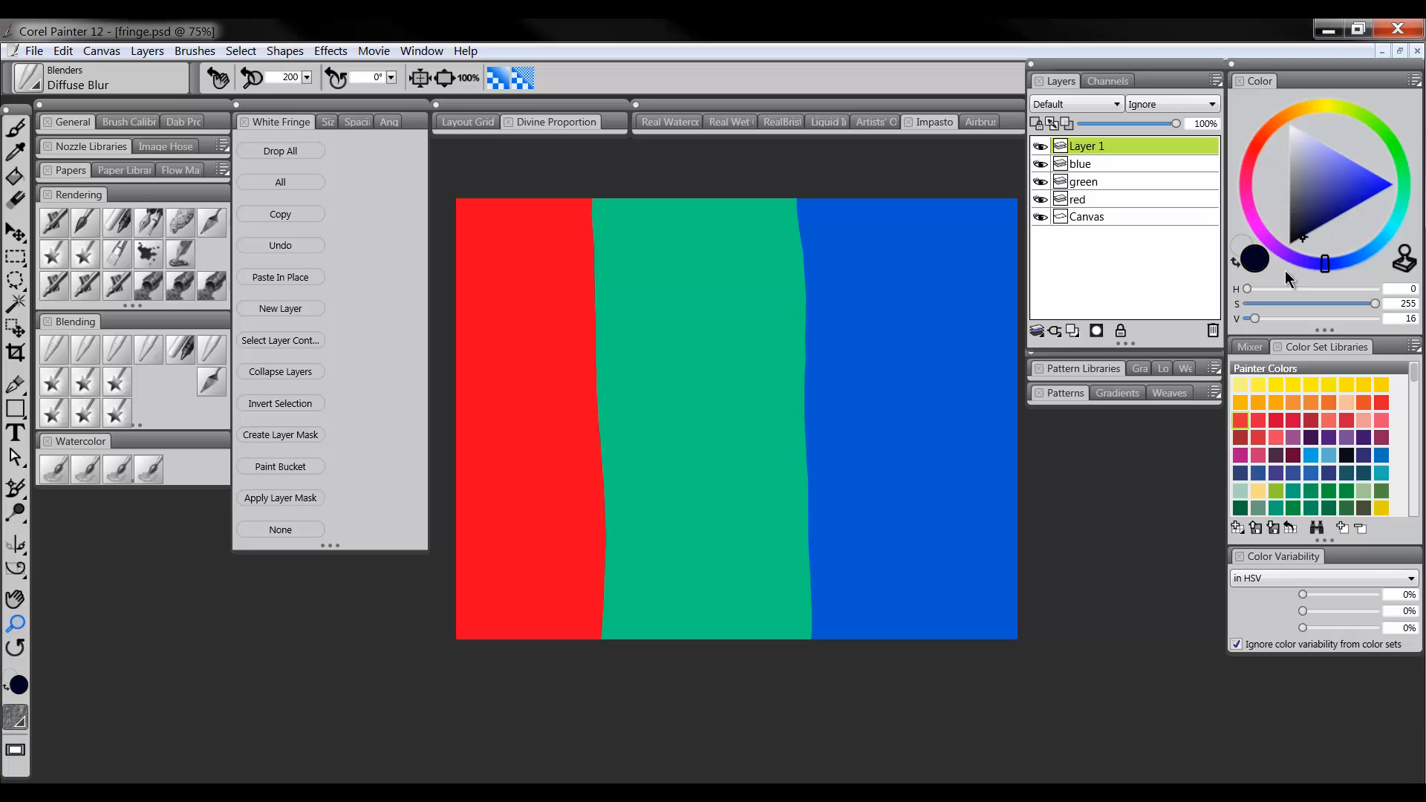
{"action": "left_click", "coordinate": [151, 223]}
{"action": "mouse_move", "coordinate": [716, 372]}
{"action": "left_mouse_down"}
{"action": "mouse_move", "coordinate": [747, 400]}
{"action": "mouse_move", "coordinate": [747, 414]}
{"action": "mouse_move", "coordinate": [776, 378]}
{"action": "left_mouse_up"}
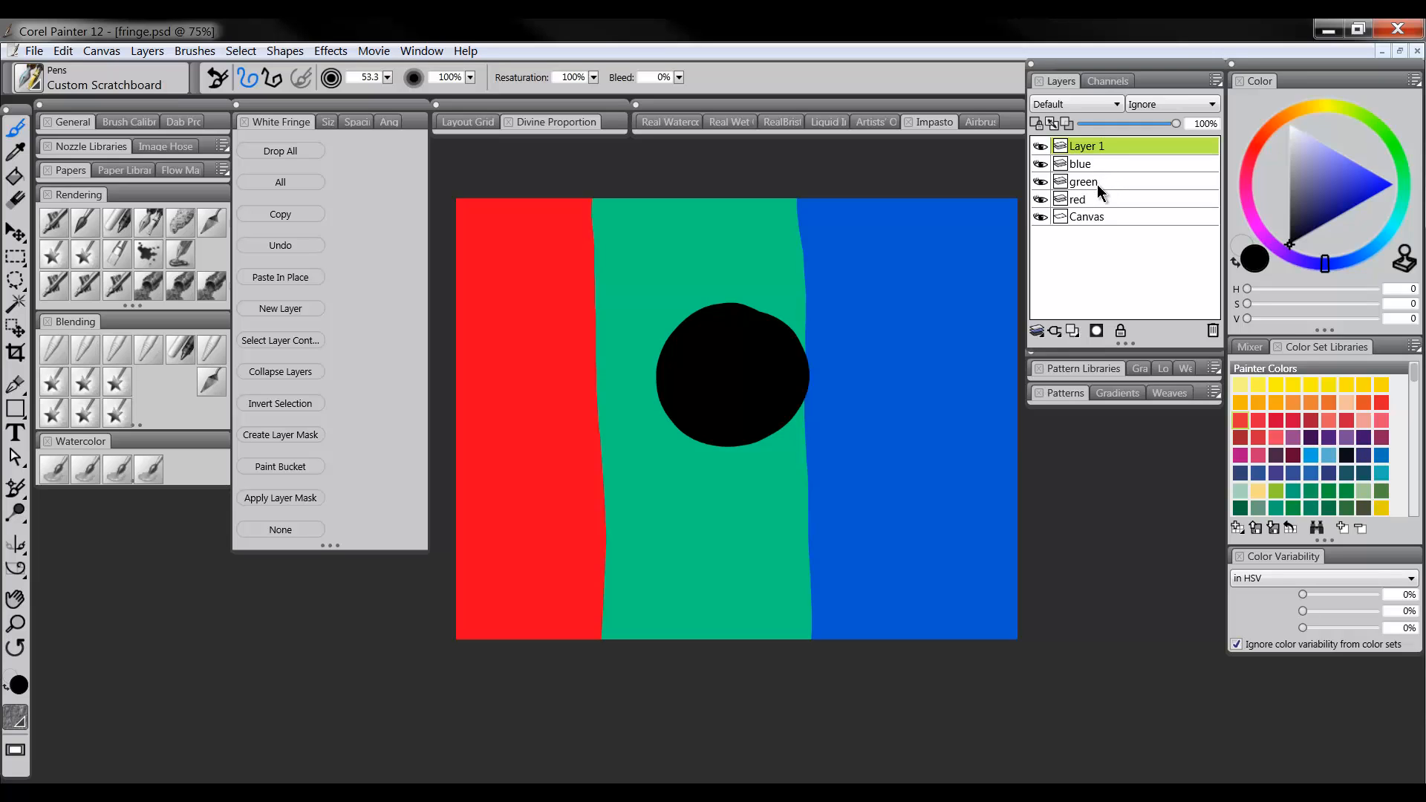
Step: Add another layer at the top of the stack and rename it fg
{"action": "left_click", "coordinate": [1073, 331]}
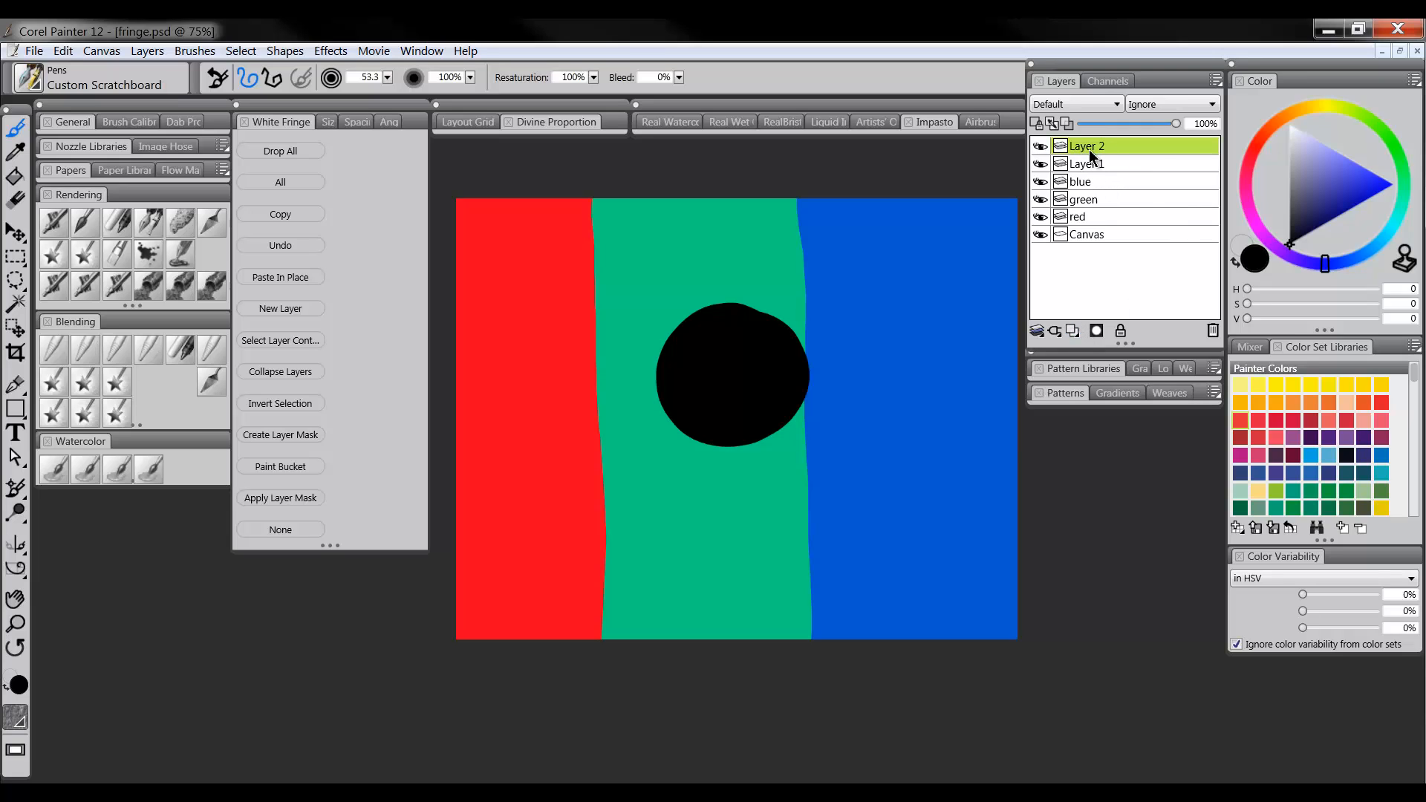
{"action": "double_click", "coordinate": [1089, 150]}
{"action": "type", "text": "fg"}
{"action": "key", "text": "Return"}
Step: Paint a yellow oval on the fg layer with Custom Scratchboard, above the black circle and across the green-blue boundary
{"action": "left_click_drag", "start_coordinate": [1356, 185], "coordinate": [1369, 198]}
{"action": "left_click_drag", "start_coordinate": [1292, 117], "coordinate": [1317, 117]}
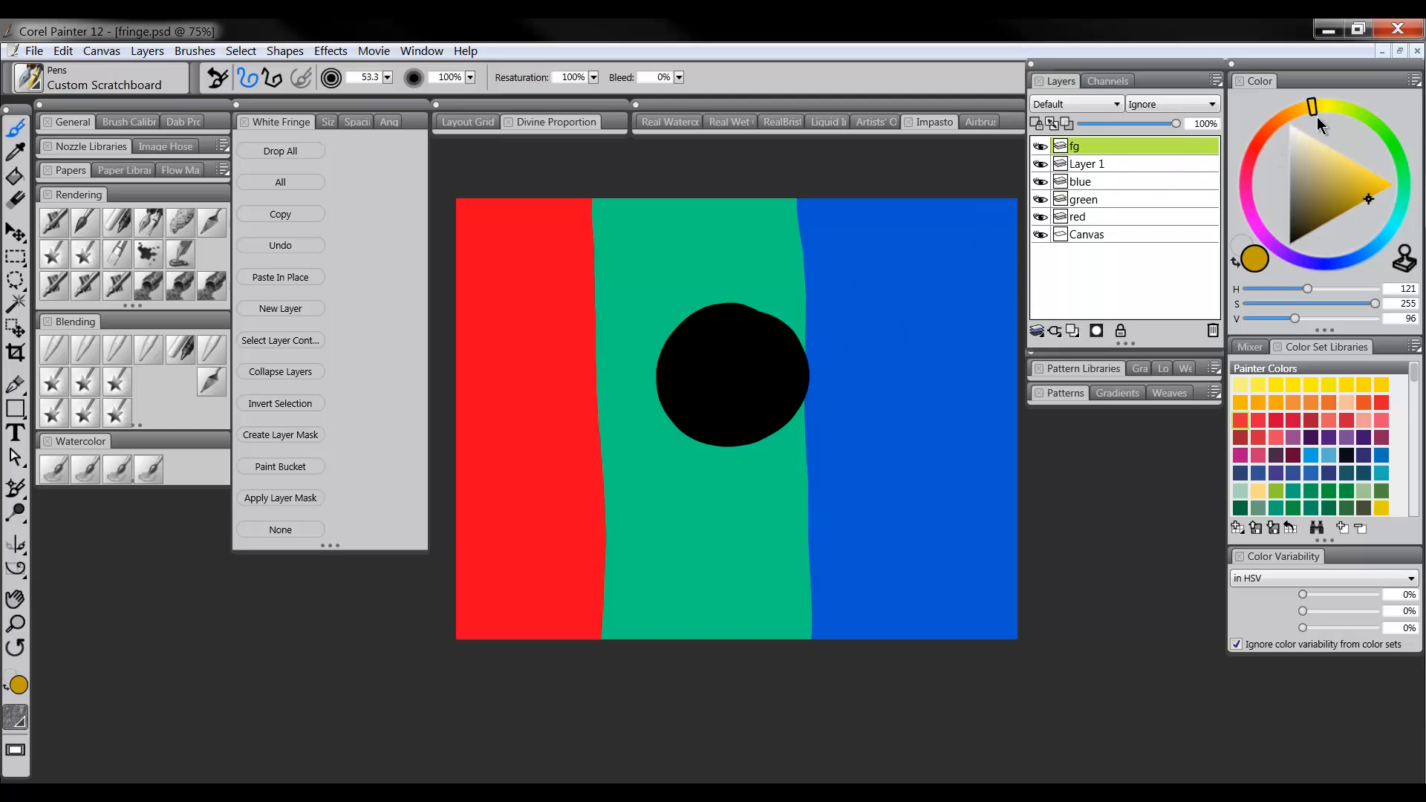
{"action": "left_click", "coordinate": [1382, 177]}
{"action": "mouse_move", "coordinate": [845, 275]}
{"action": "left_mouse_down"}
{"action": "mouse_move", "coordinate": [783, 289]}
{"action": "mouse_move", "coordinate": [819, 248]}
{"action": "mouse_move", "coordinate": [887, 279]}
{"action": "left_mouse_up"}
Step: Delete Layer 1 with the black circle and hide the fg layer
{"action": "left_click", "coordinate": [1098, 183]}
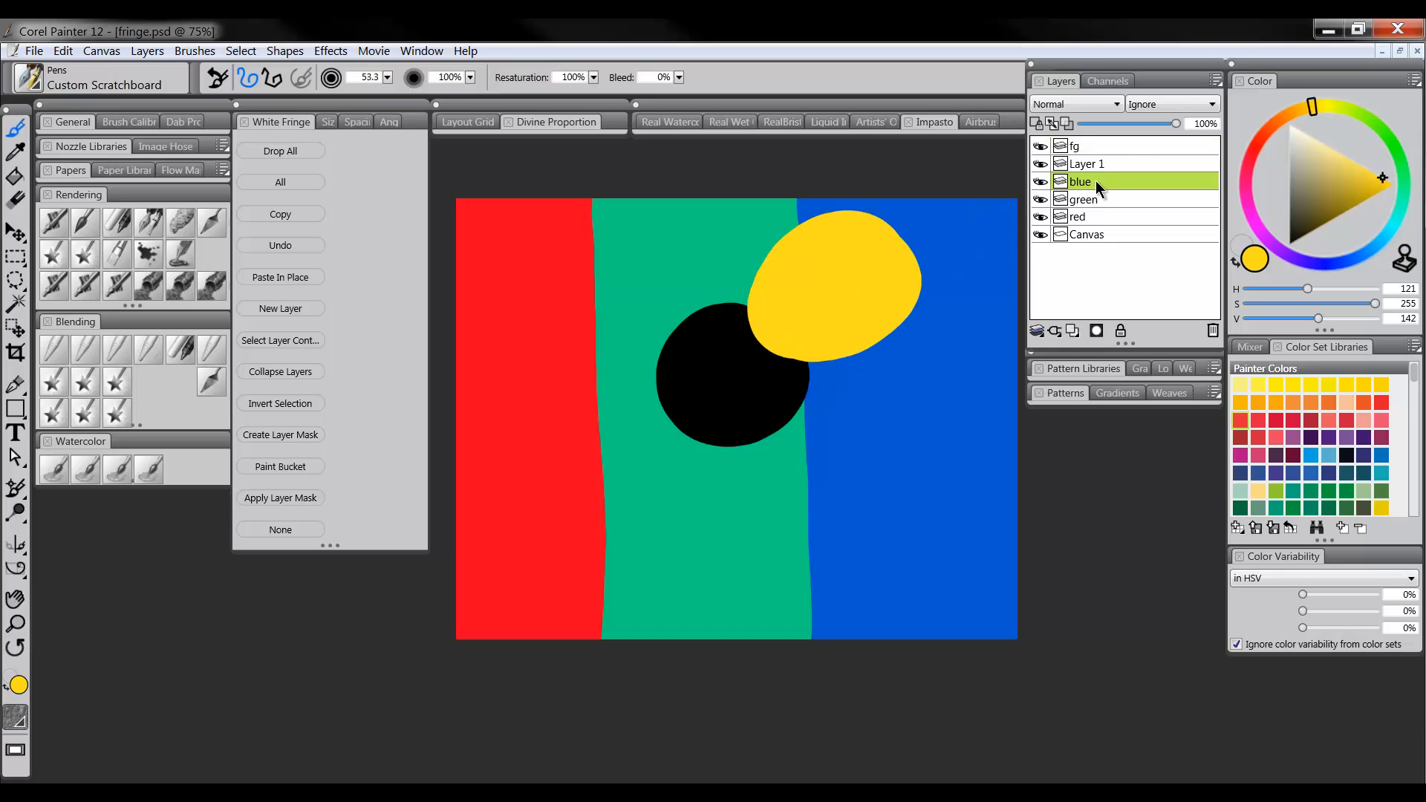
{"action": "left_click", "coordinate": [1074, 165]}
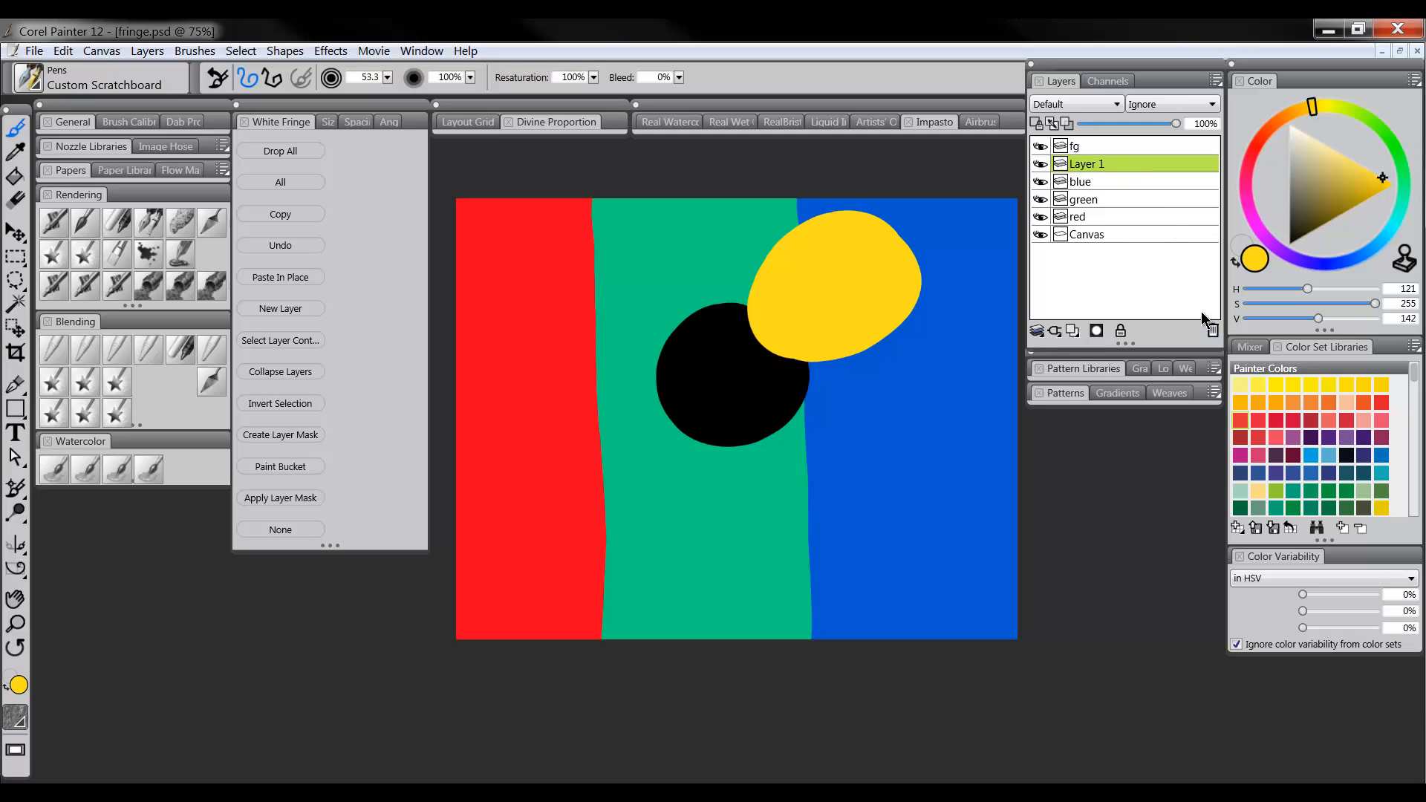
{"action": "left_click", "coordinate": [1213, 329]}
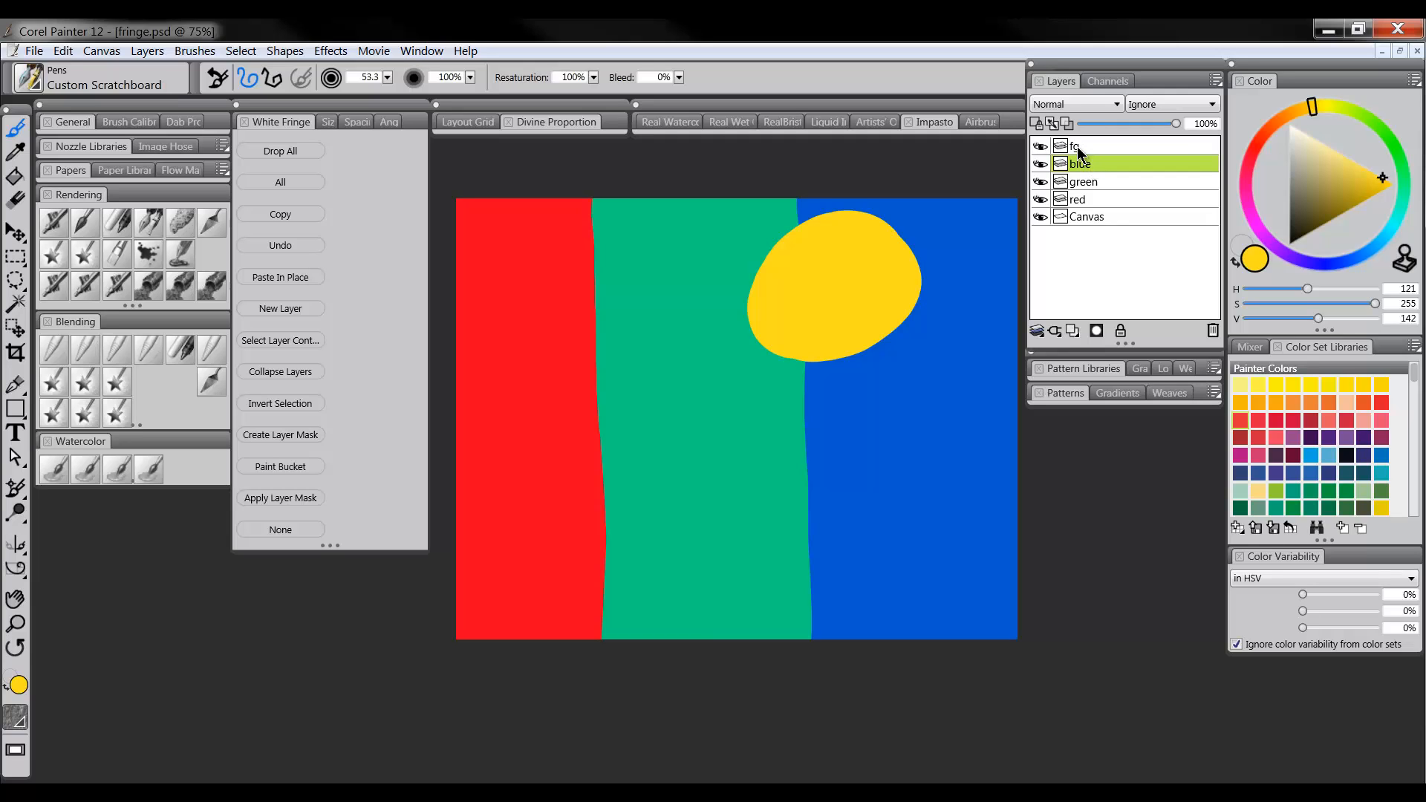
{"action": "left_click", "coordinate": [1040, 145]}
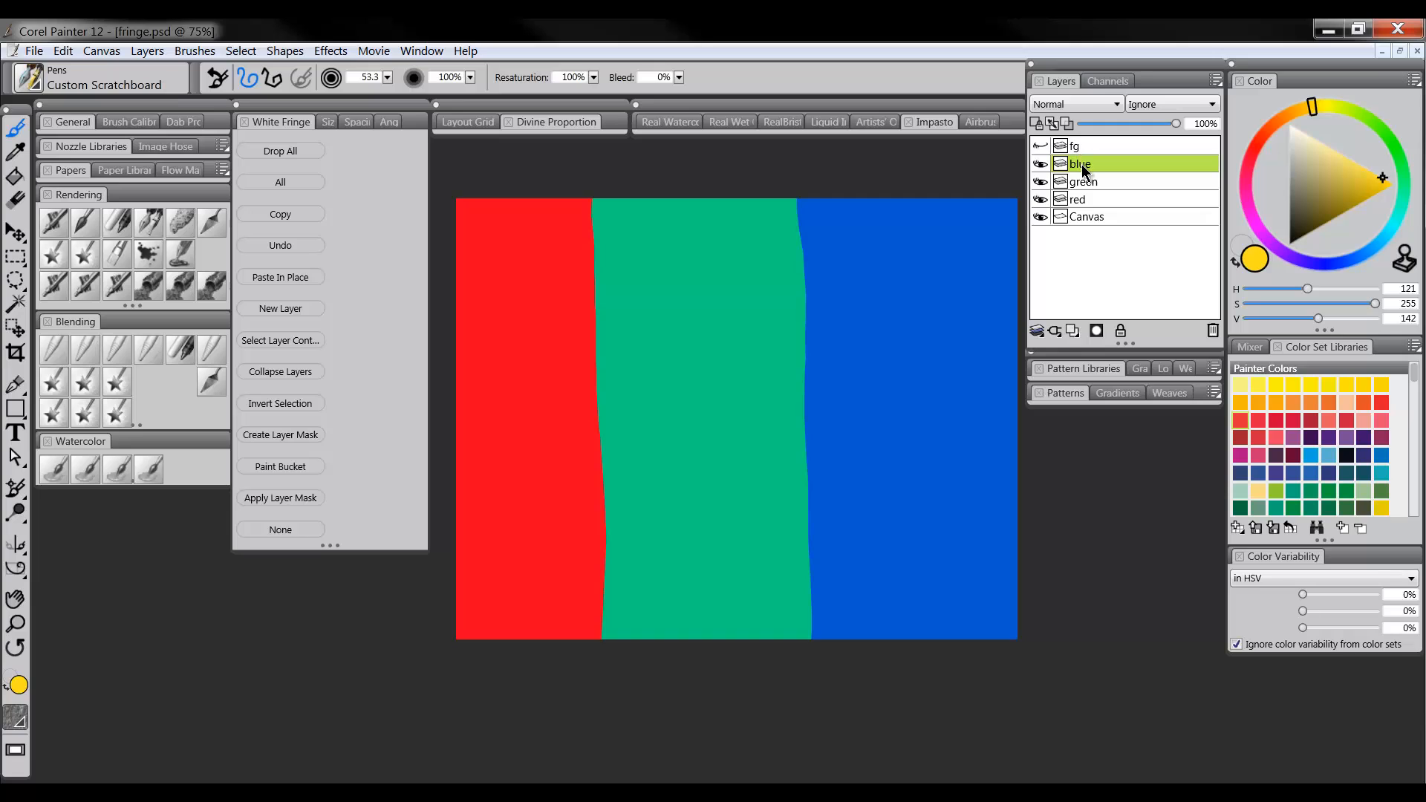
Step: Drop all layers onto the Canvas and undo the drop
{"action": "left_click", "coordinate": [291, 152]}
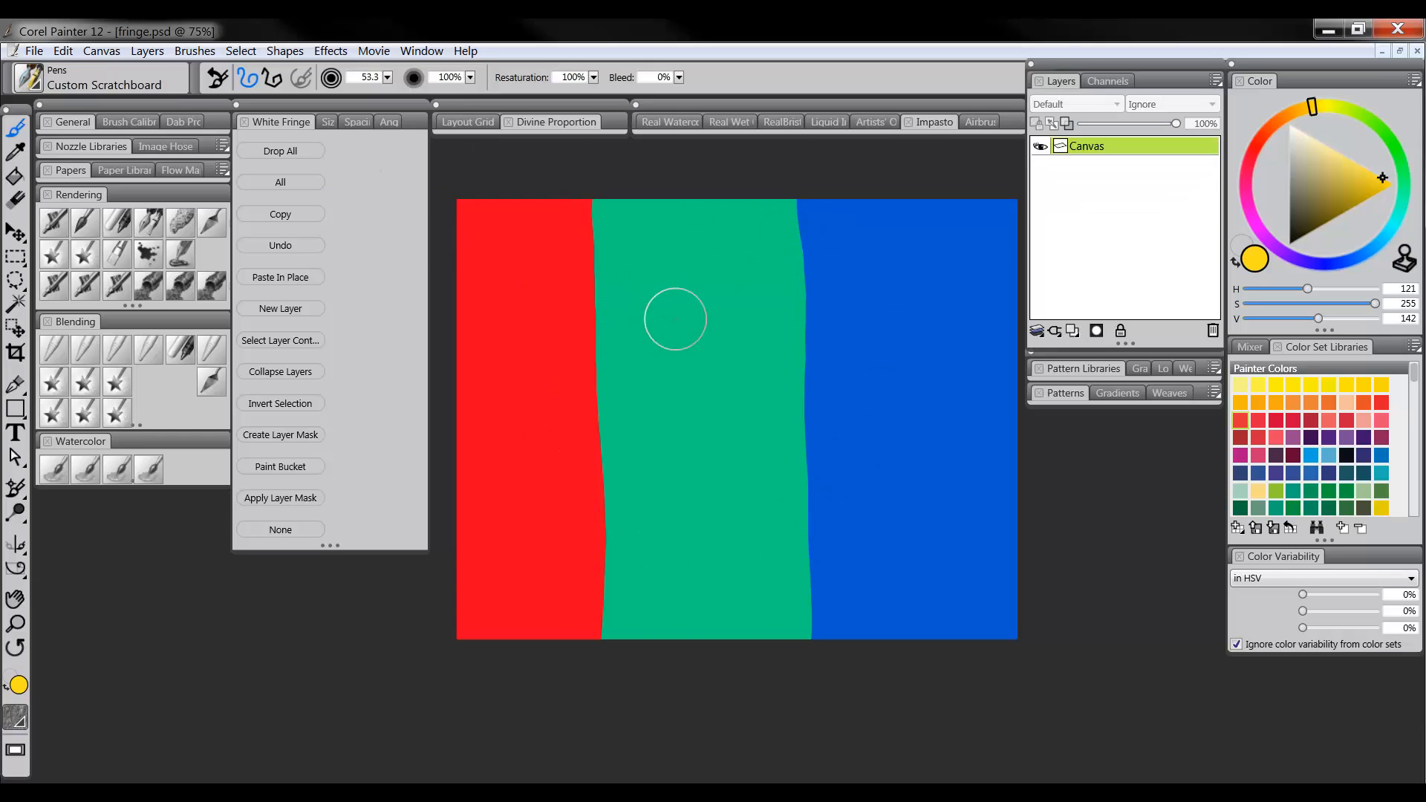
{"action": "key", "text": "ctrl+z"}
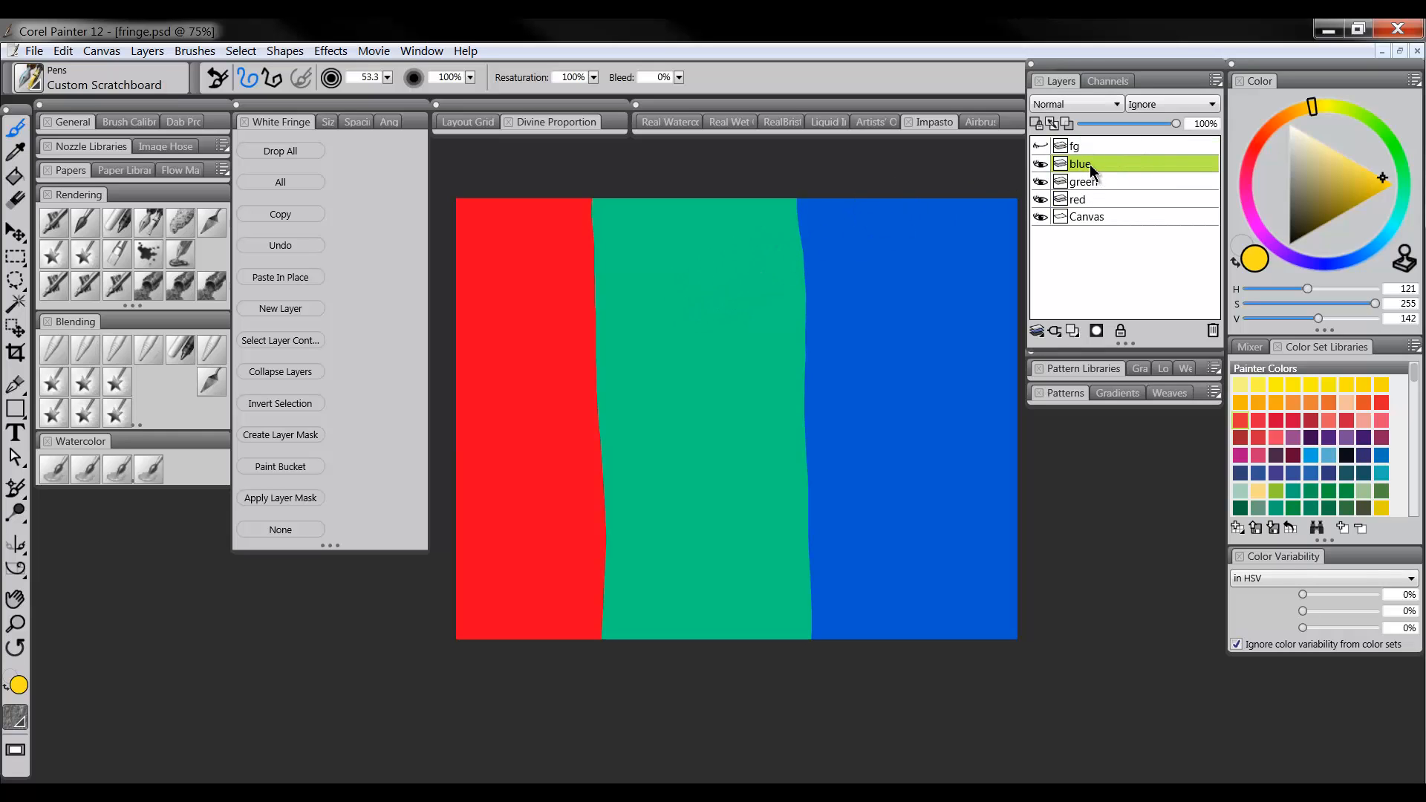
Step: Collapse the blue, green and red layers into one layer and check its content by toggling its visibility
{"action": "left_click", "coordinate": [1093, 198], "text": "shift"}
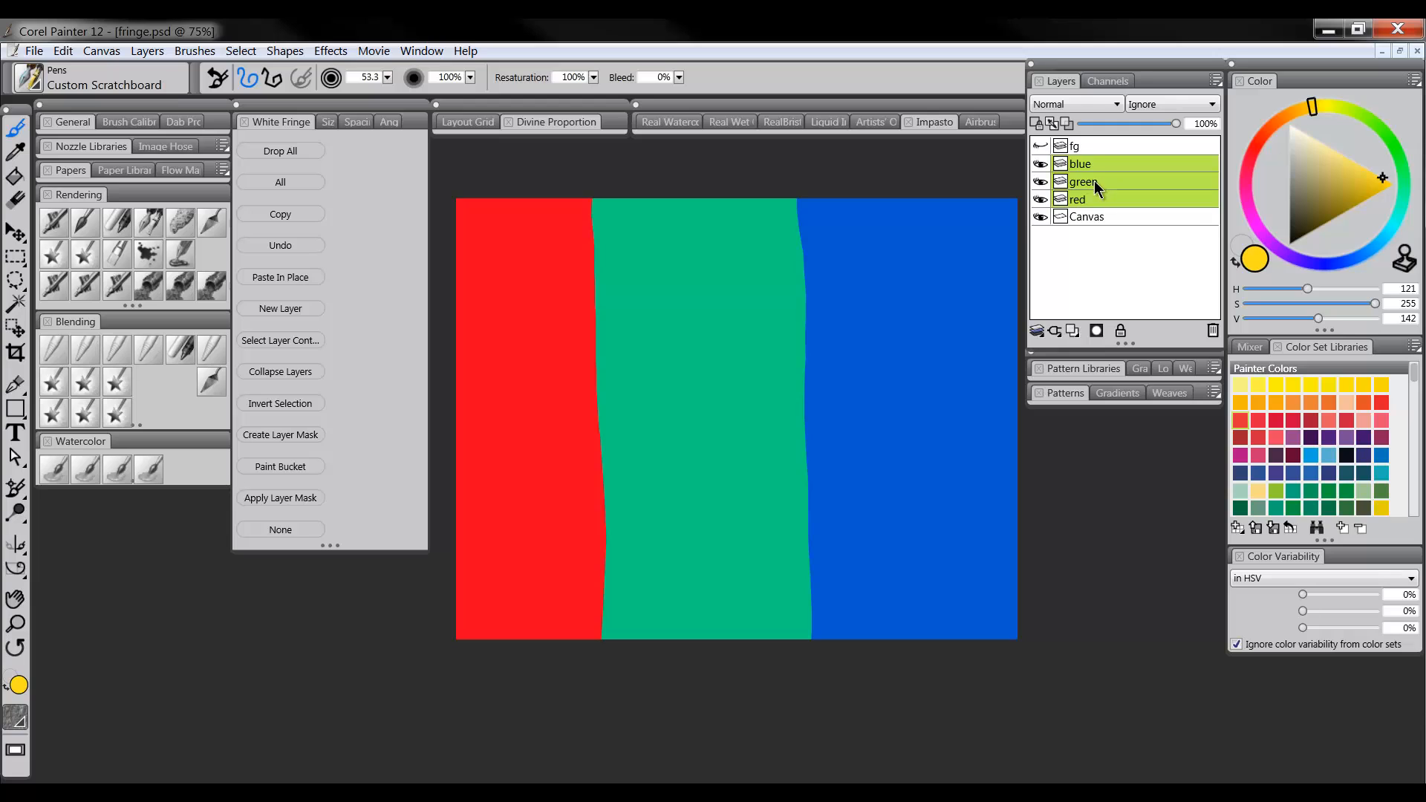
{"action": "left_click", "coordinate": [1094, 182], "text": "ctrl"}
{"action": "left_click", "coordinate": [1105, 179], "text": "ctrl"}
{"action": "key", "text": "ctrl+e"}
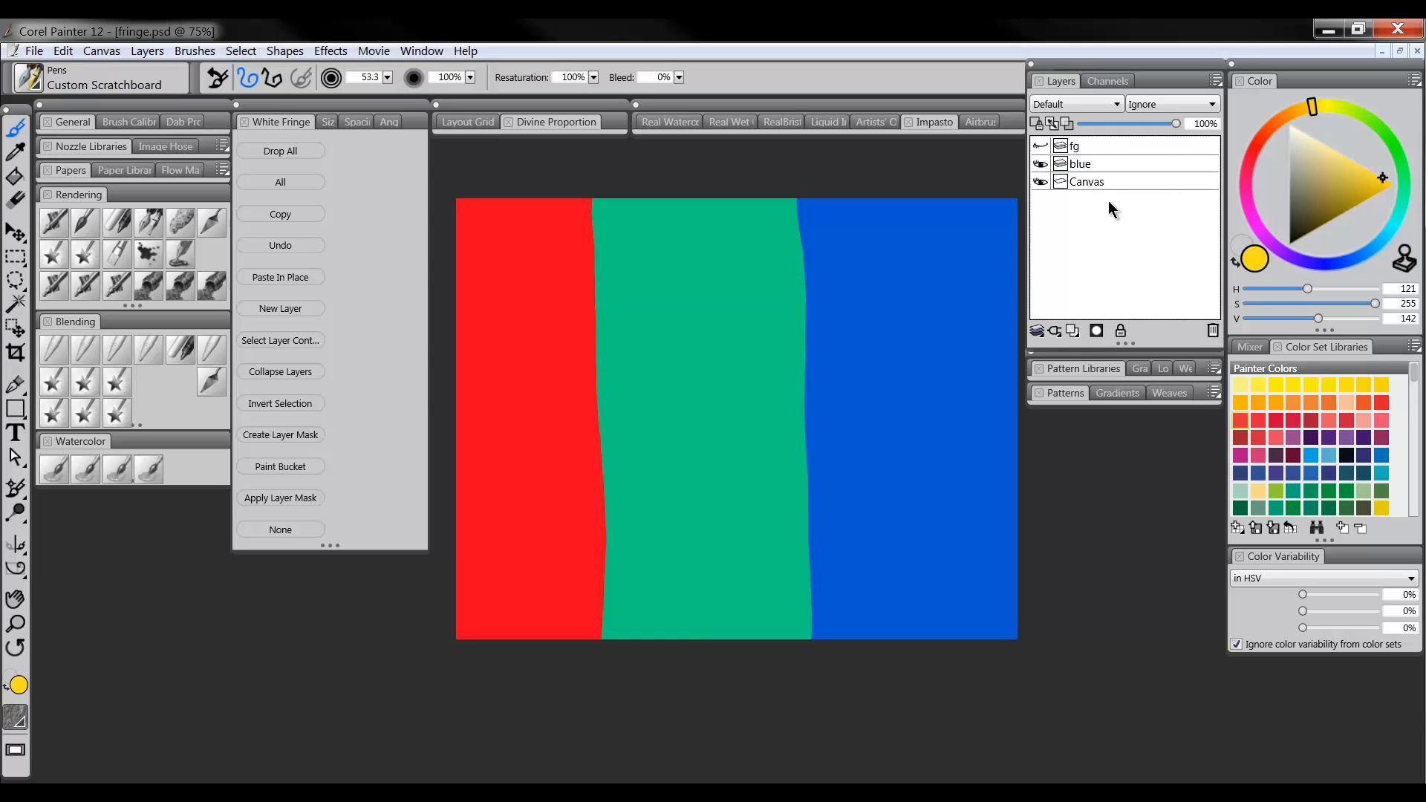
{"action": "left_click", "coordinate": [1088, 167]}
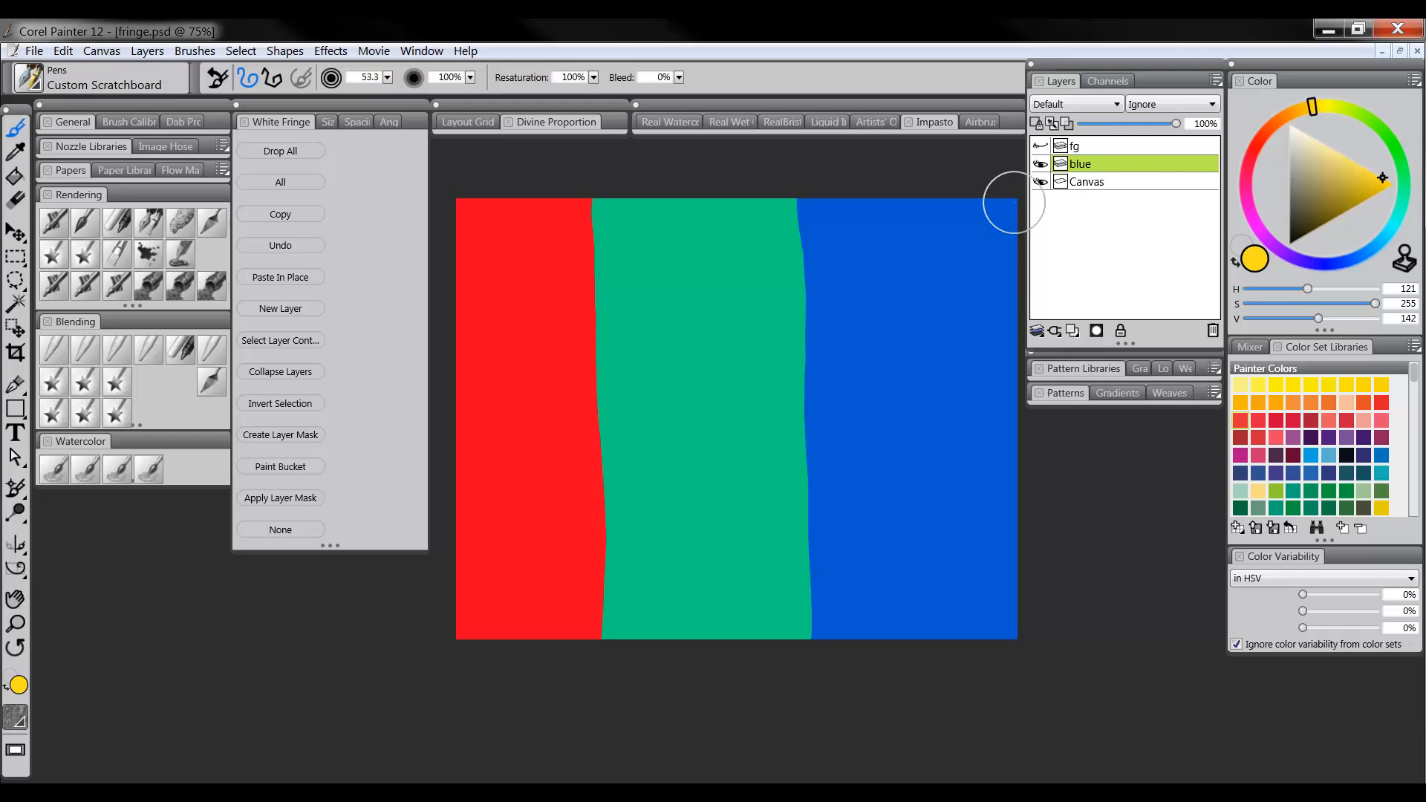
{"action": "left_click", "coordinate": [1042, 163]}
{"action": "left_click", "coordinate": [1041, 164]}
Step: Select and copy the entire collapsed layer, and undo back to the separate blue, green and red layers
{"action": "left_click", "coordinate": [302, 180]}
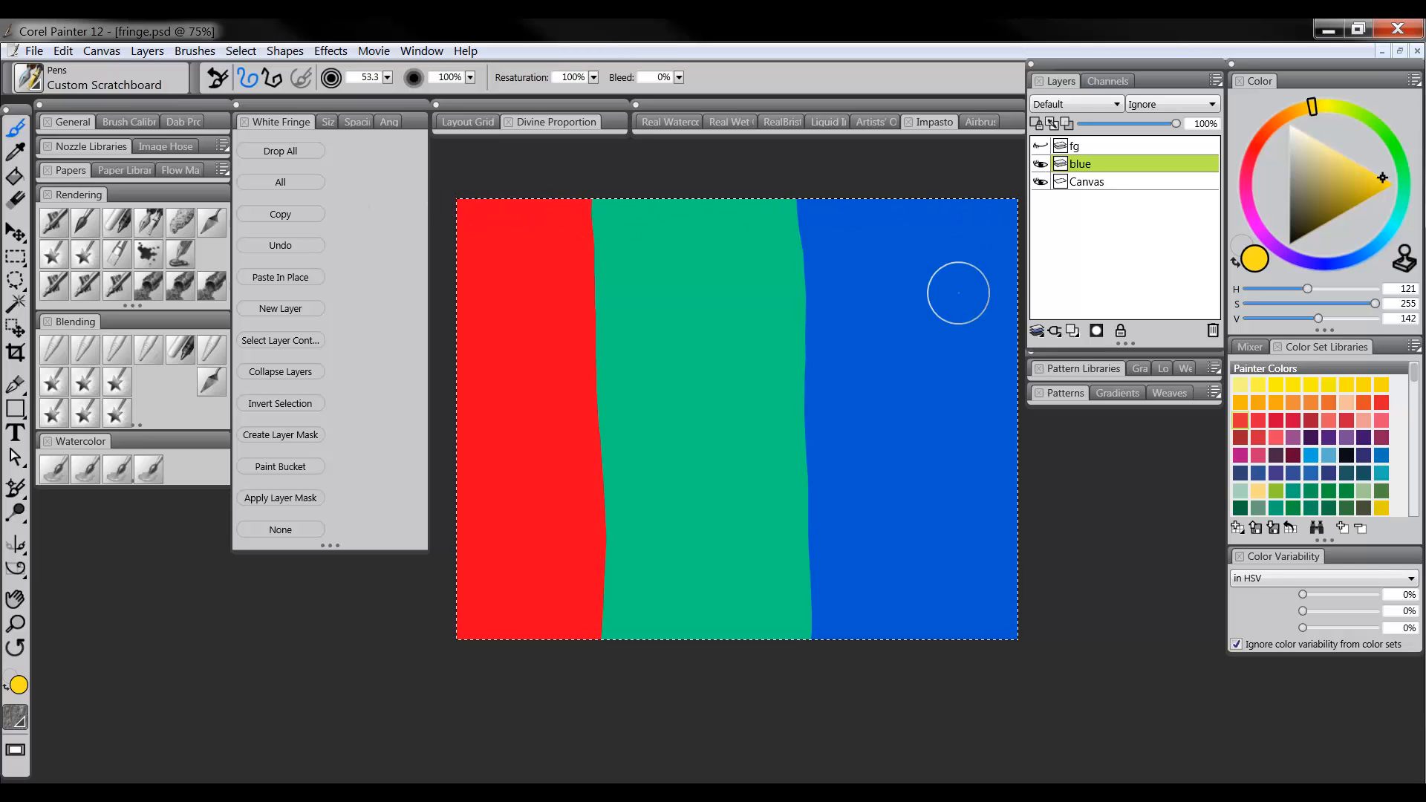
{"action": "left_click", "coordinate": [296, 213]}
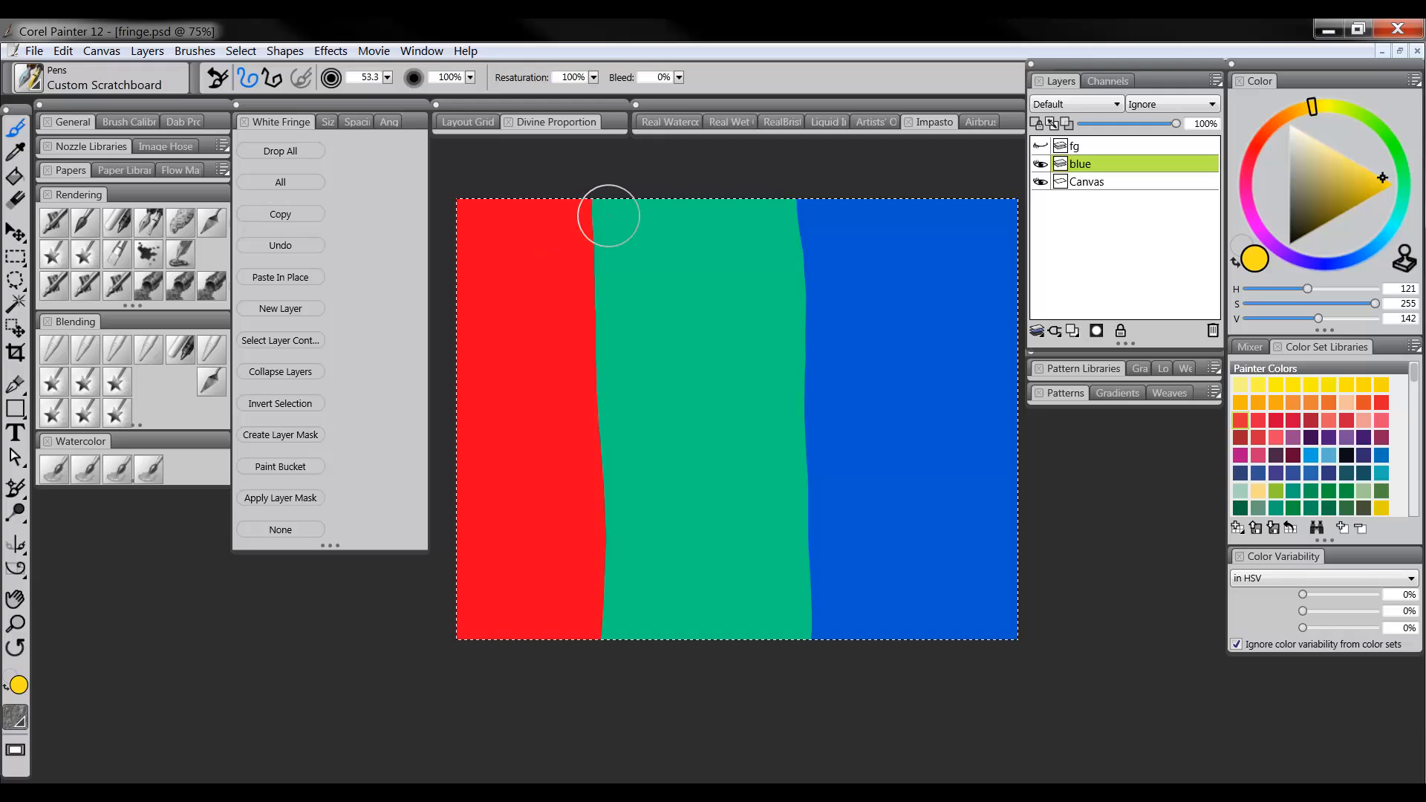
{"action": "left_click", "coordinate": [290, 241]}
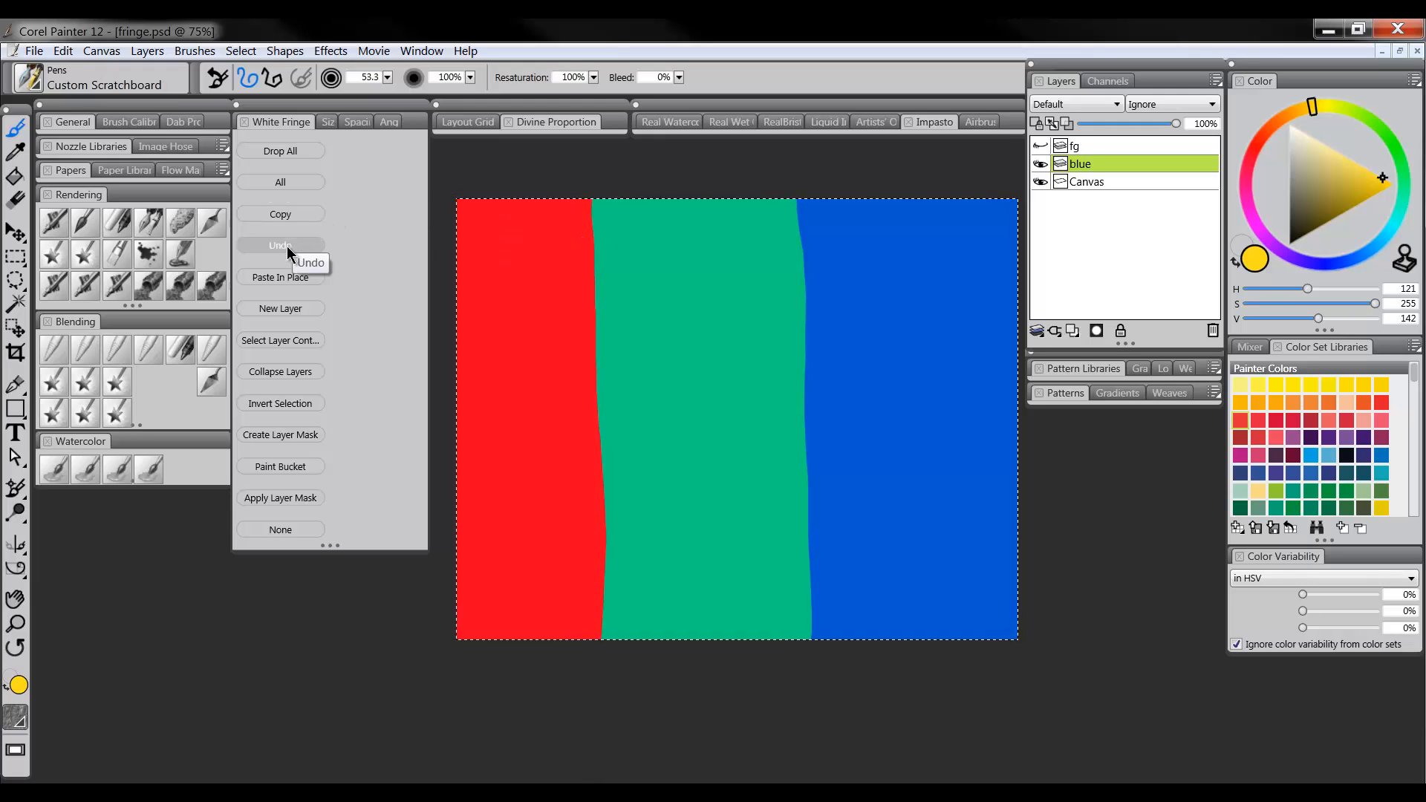
{"action": "left_click", "coordinate": [298, 246]}
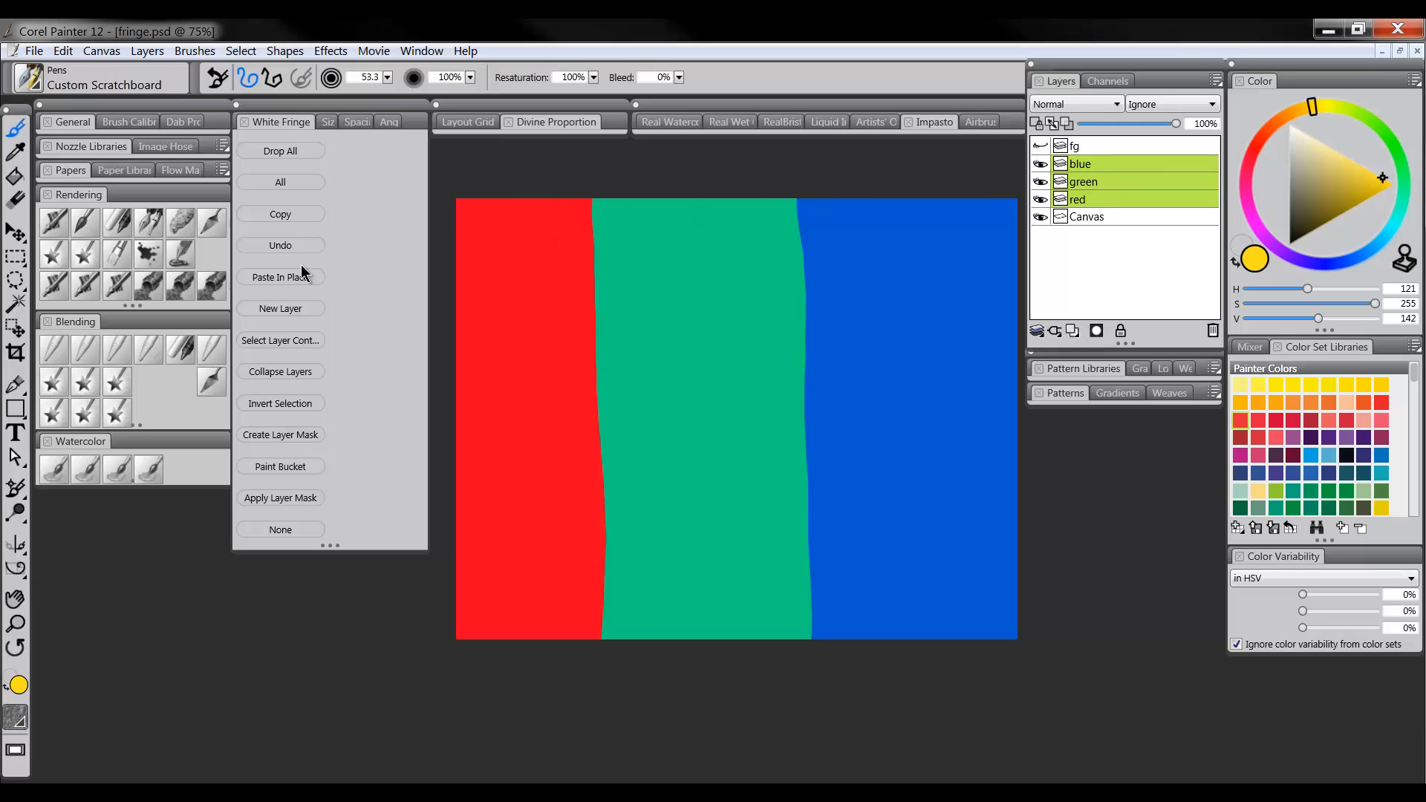
Step: Paste the copied artwork in place as a new layer and hide the blue, green and red layers
{"action": "left_click", "coordinate": [272, 276]}
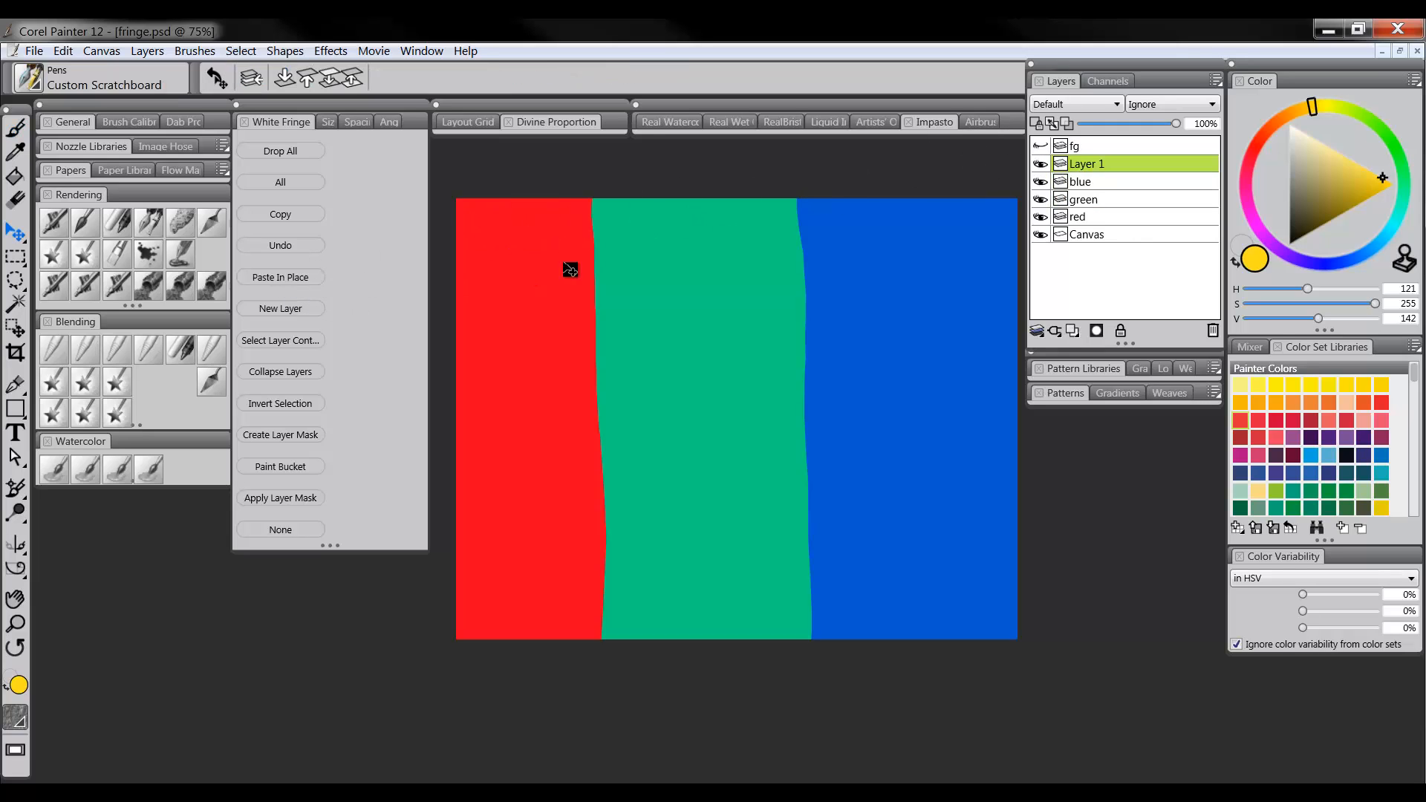
{"action": "left_click", "coordinate": [1040, 181]}
{"action": "left_click", "coordinate": [1040, 199]}
{"action": "left_click", "coordinate": [1040, 216]}
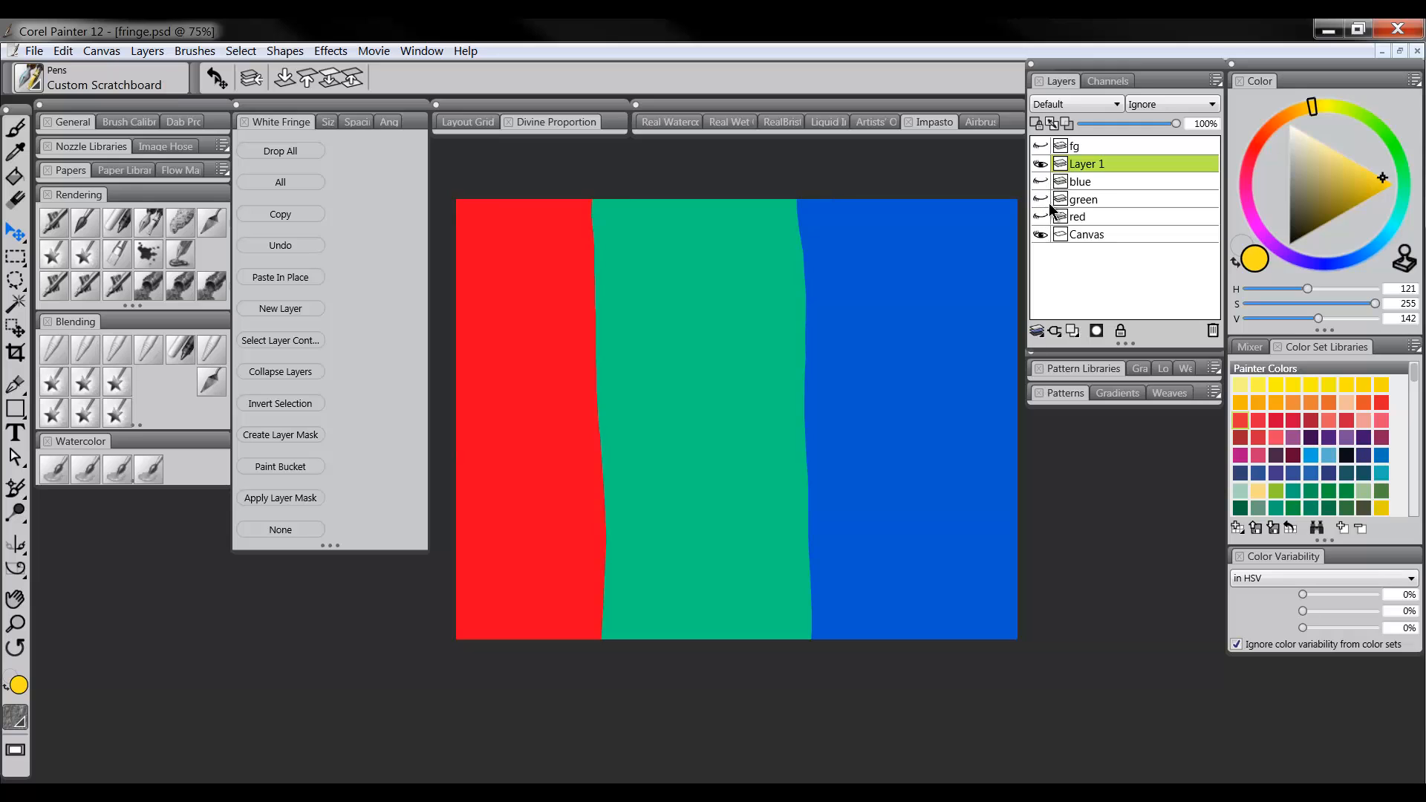
Step: Toggle the pasted layer's visibility repeatedly to check that it holds all three colour stripes
{"action": "left_click", "coordinate": [1041, 165]}
{"action": "left_click", "coordinate": [1042, 164]}
{"action": "left_click", "coordinate": [1043, 165]}
{"action": "left_click", "coordinate": [1044, 165]}
{"action": "left_click", "coordinate": [1044, 165]}
{"action": "left_click", "coordinate": [1045, 165]}
{"action": "left_click", "coordinate": [1046, 165]}
{"action": "left_click", "coordinate": [1048, 164]}
{"action": "left_click", "coordinate": [1047, 165]}
{"action": "left_click", "coordinate": [1045, 165]}
{"action": "left_click", "coordinate": [1045, 165]}
{"action": "left_click", "coordinate": [1045, 164]}
{"action": "left_click", "coordinate": [1043, 164]}
Step: Show the blue, green and red layers again and inspect blue and green by toggling their visibility
{"action": "left_click", "coordinate": [1042, 182]}
{"action": "left_click", "coordinate": [1041, 199]}
{"action": "left_click", "coordinate": [1042, 216]}
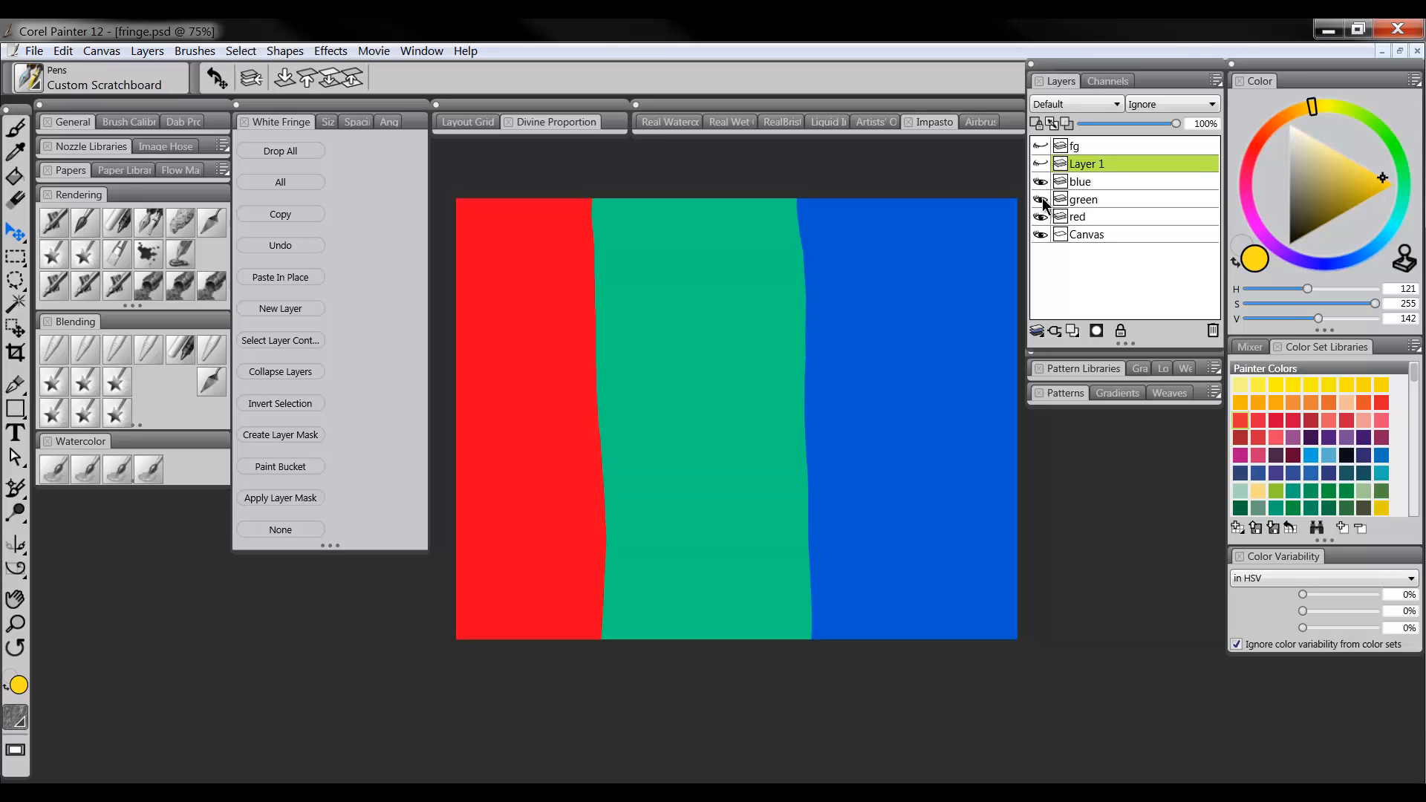
{"action": "left_click", "coordinate": [1042, 182]}
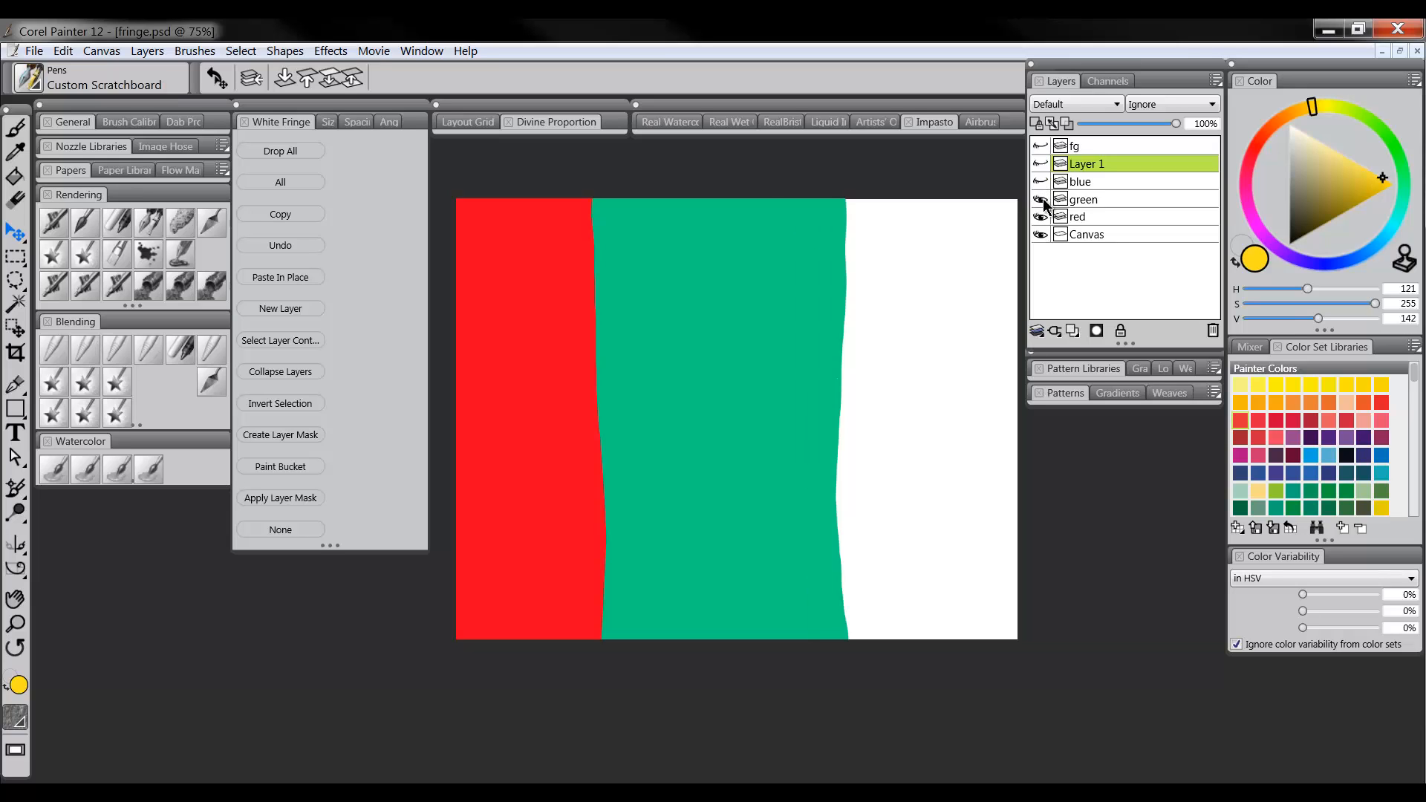
{"action": "left_click", "coordinate": [1042, 199]}
{"action": "left_click", "coordinate": [1042, 199]}
{"action": "left_click", "coordinate": [1042, 182]}
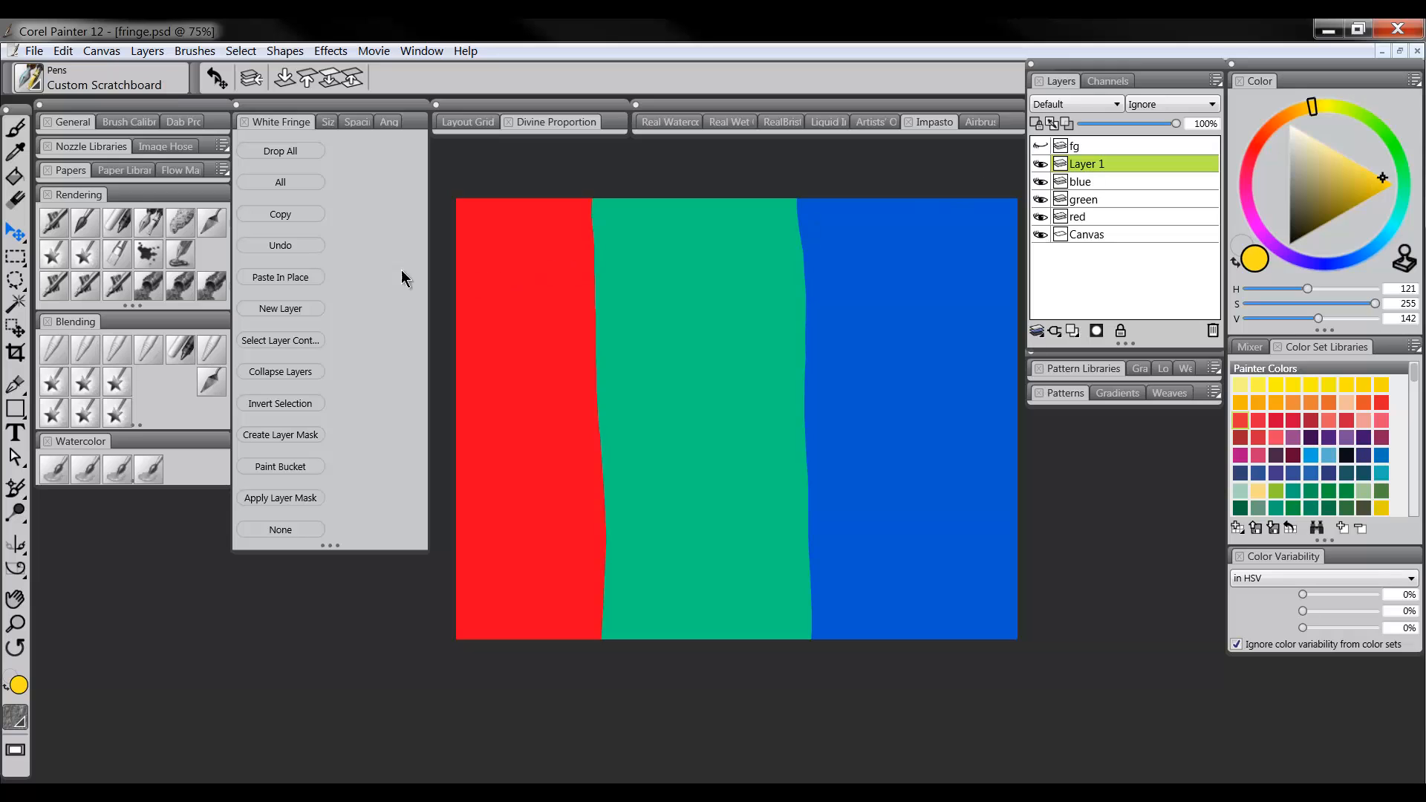
Step: Add a new layer and paint a solid black circle on it with the Scratchboard pen, over the green and blue stripes
{"action": "left_click", "coordinate": [297, 309]}
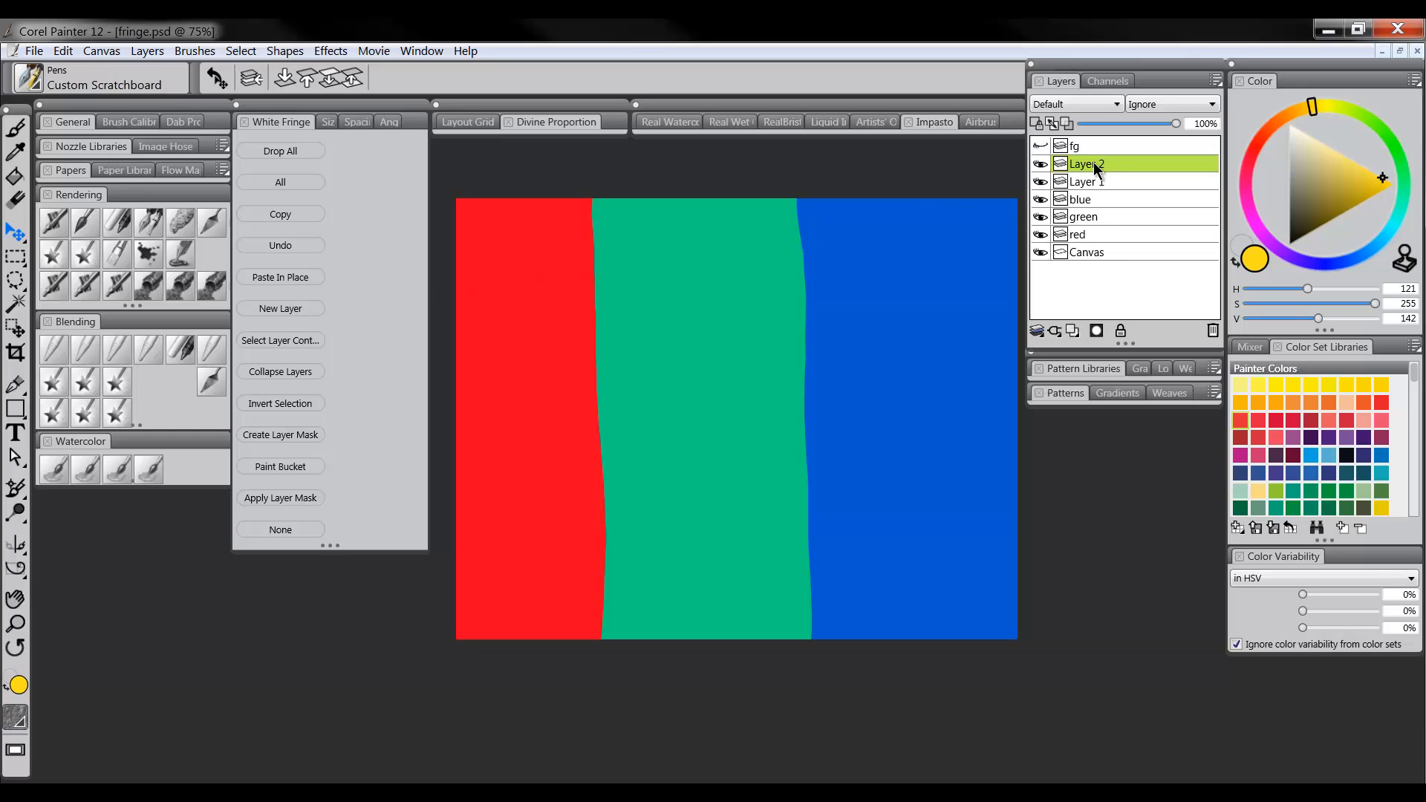
{"action": "left_click", "coordinate": [1290, 243]}
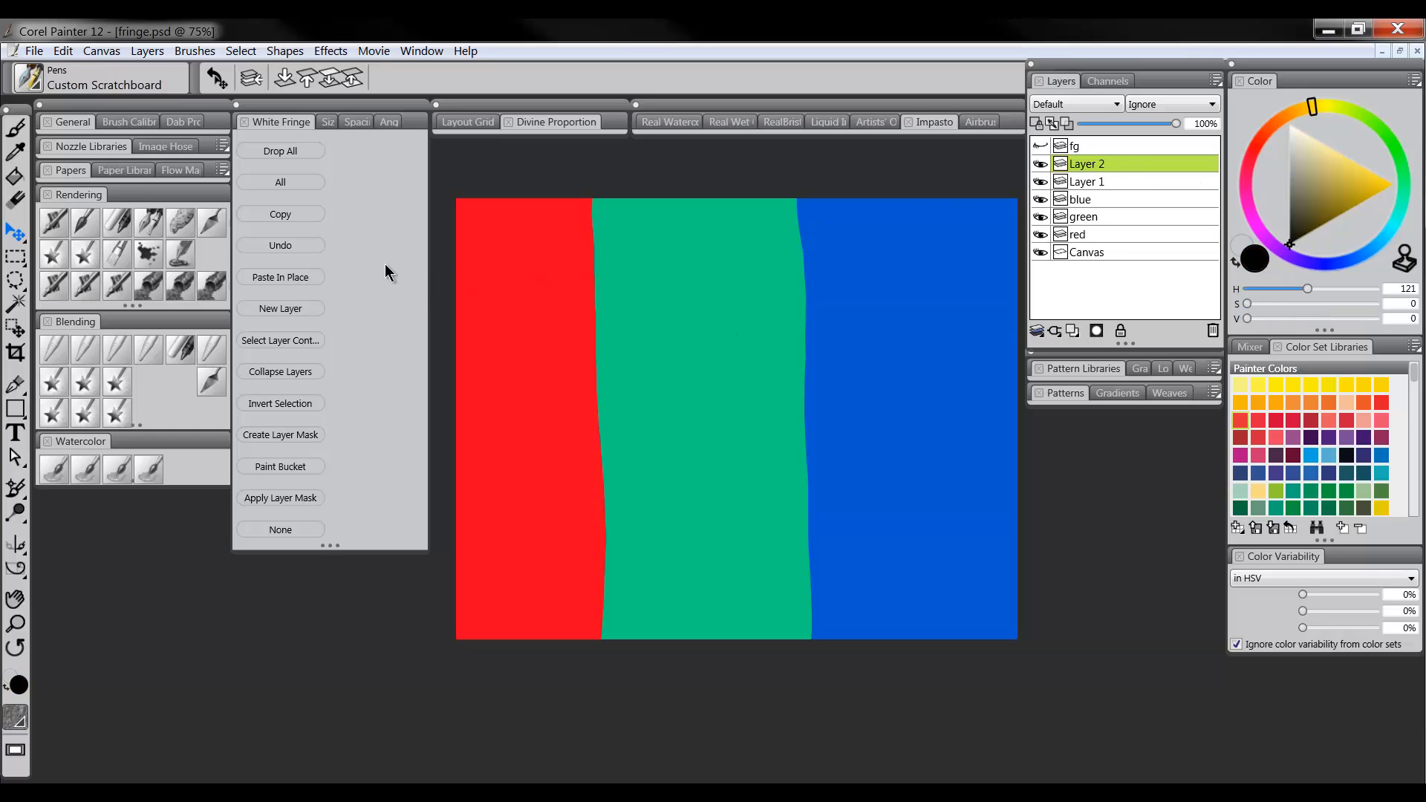
{"action": "left_click", "coordinate": [148, 220]}
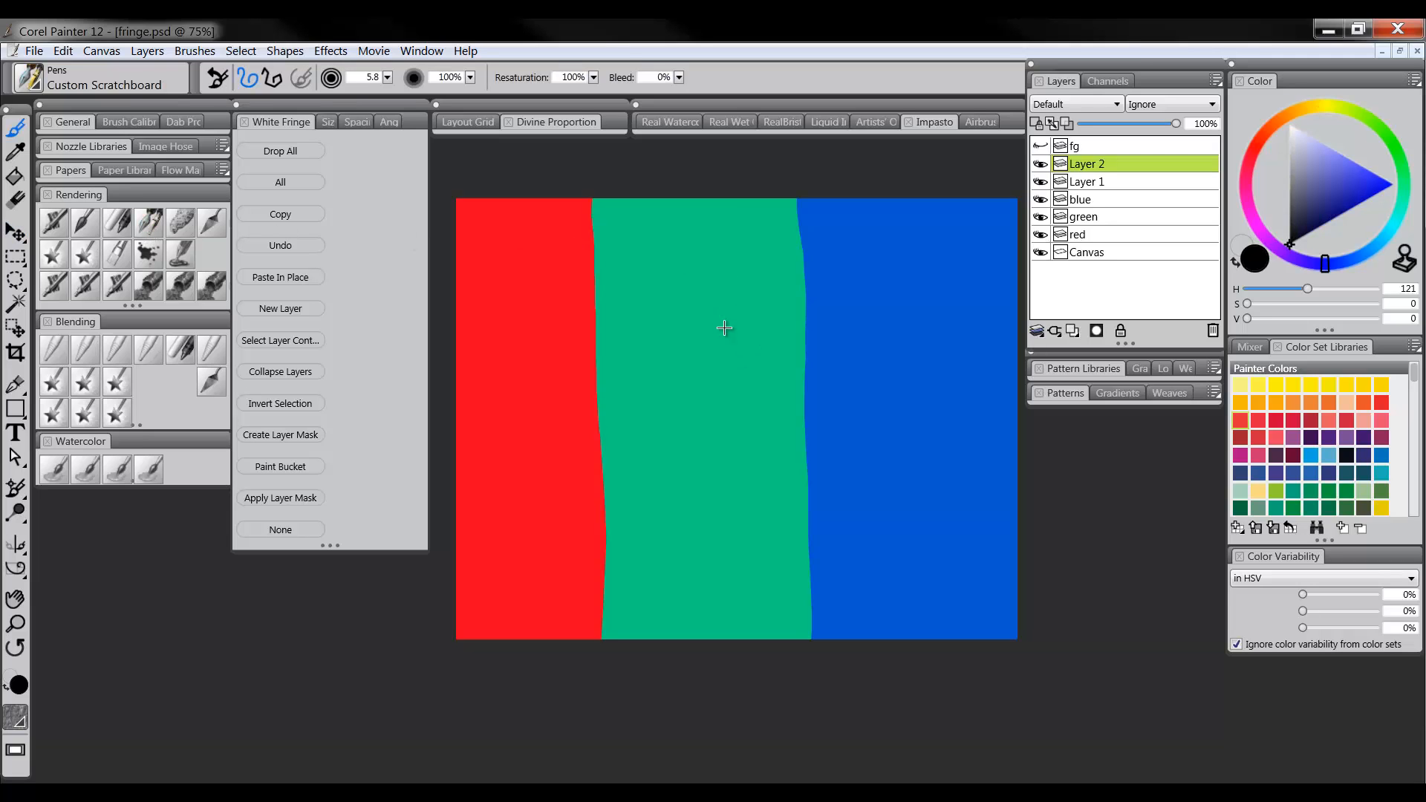
{"action": "mouse_move", "coordinate": [727, 357]}
{"action": "left_mouse_down"}
{"action": "mouse_move", "coordinate": [750, 379]}
{"action": "mouse_move", "coordinate": [700, 398]}
{"action": "mouse_move", "coordinate": [701, 342]}
{"action": "mouse_move", "coordinate": [765, 334]}
{"action": "mouse_move", "coordinate": [774, 378]}
{"action": "mouse_move", "coordinate": [683, 388]}
{"action": "mouse_move", "coordinate": [719, 324]}
{"action": "mouse_move", "coordinate": [775, 361]}
{"action": "mouse_move", "coordinate": [710, 407]}
{"action": "mouse_move", "coordinate": [691, 328]}
{"action": "mouse_move", "coordinate": [771, 340]}
{"action": "mouse_move", "coordinate": [688, 390]}
{"action": "mouse_move", "coordinate": [720, 322]}
{"action": "mouse_move", "coordinate": [765, 385]}
{"action": "mouse_move", "coordinate": [695, 399]}
{"action": "left_mouse_up"}
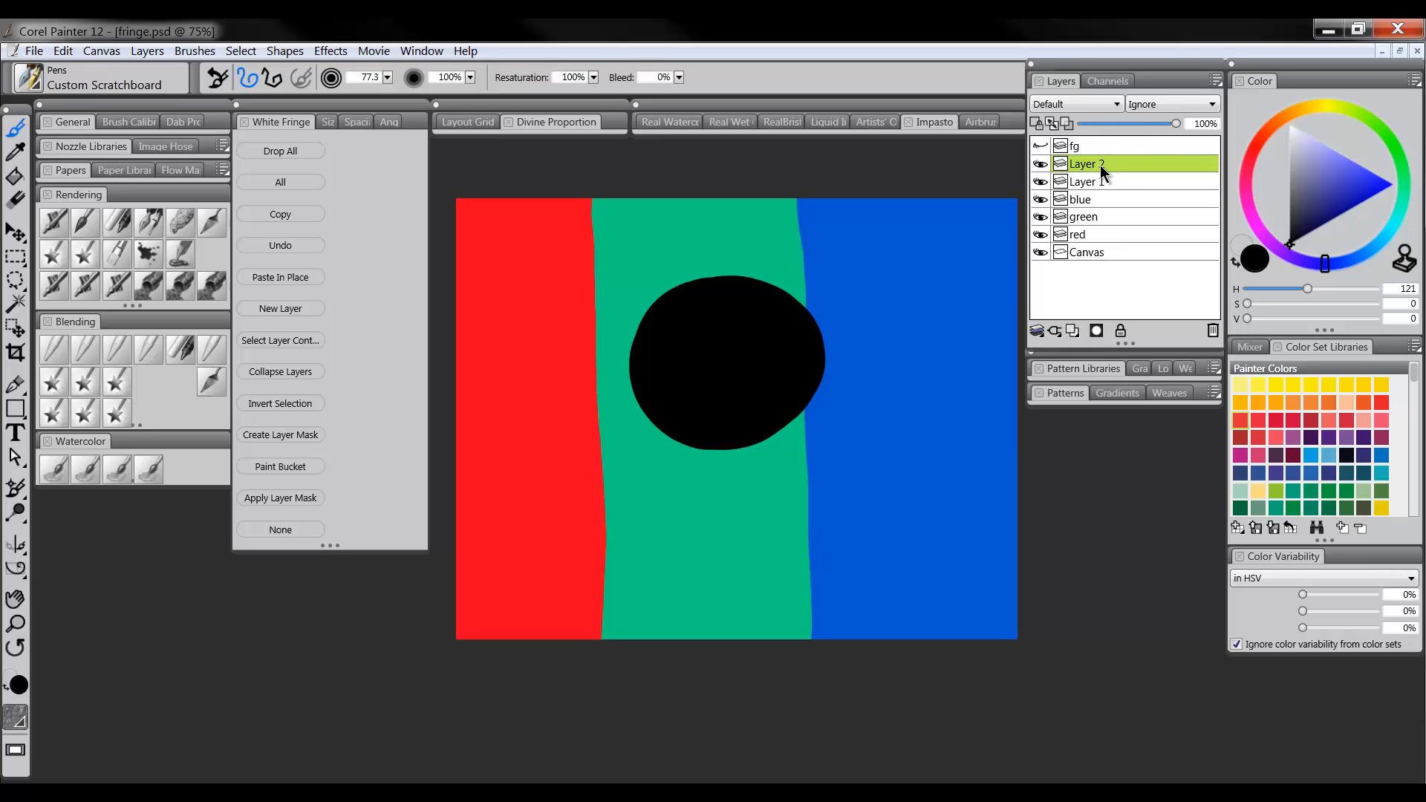
Step: Select the black circle's layer content, then collapse Layer 2 and Layer 1 into one layer and make it active
{"action": "left_click", "coordinate": [294, 342]}
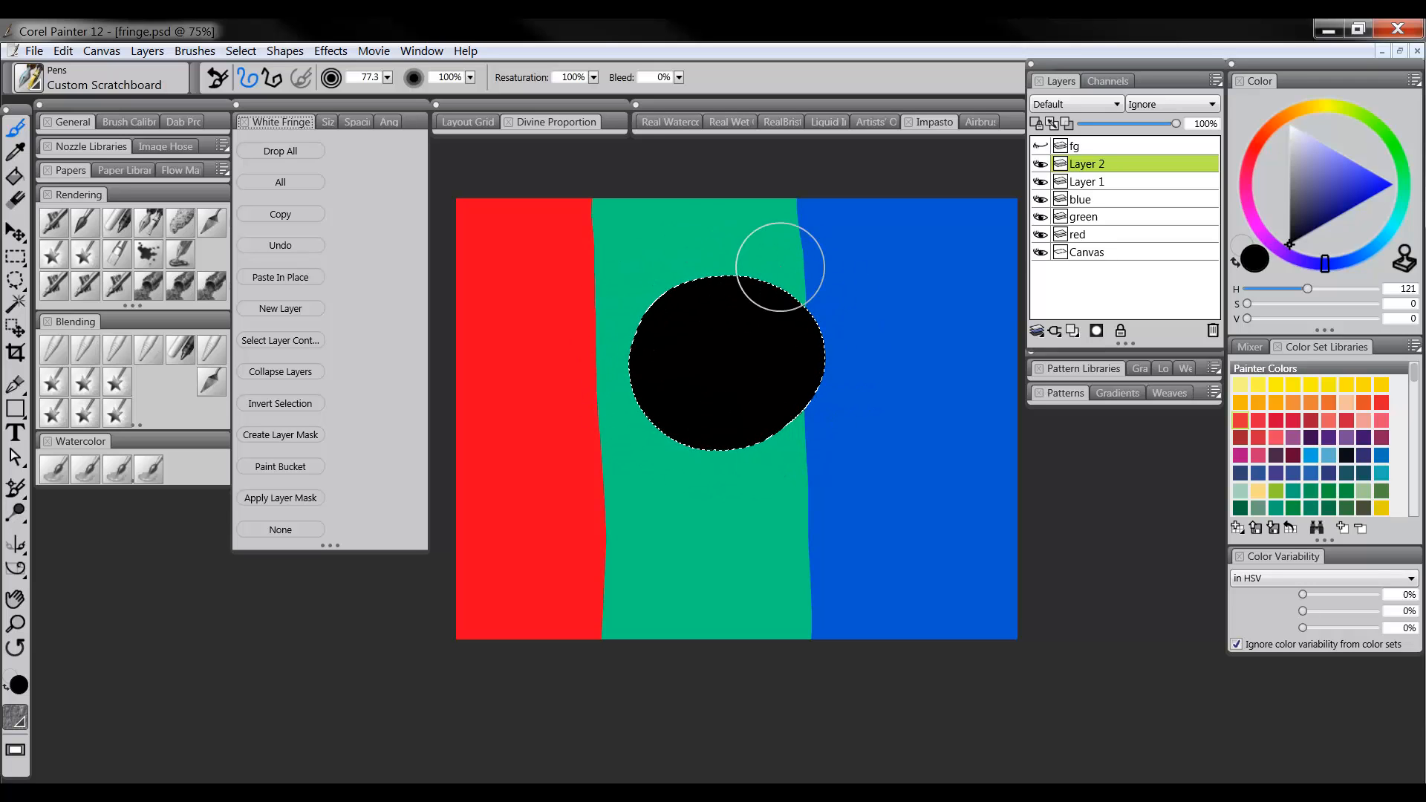
{"action": "left_click", "coordinate": [1103, 182], "text": "shift"}
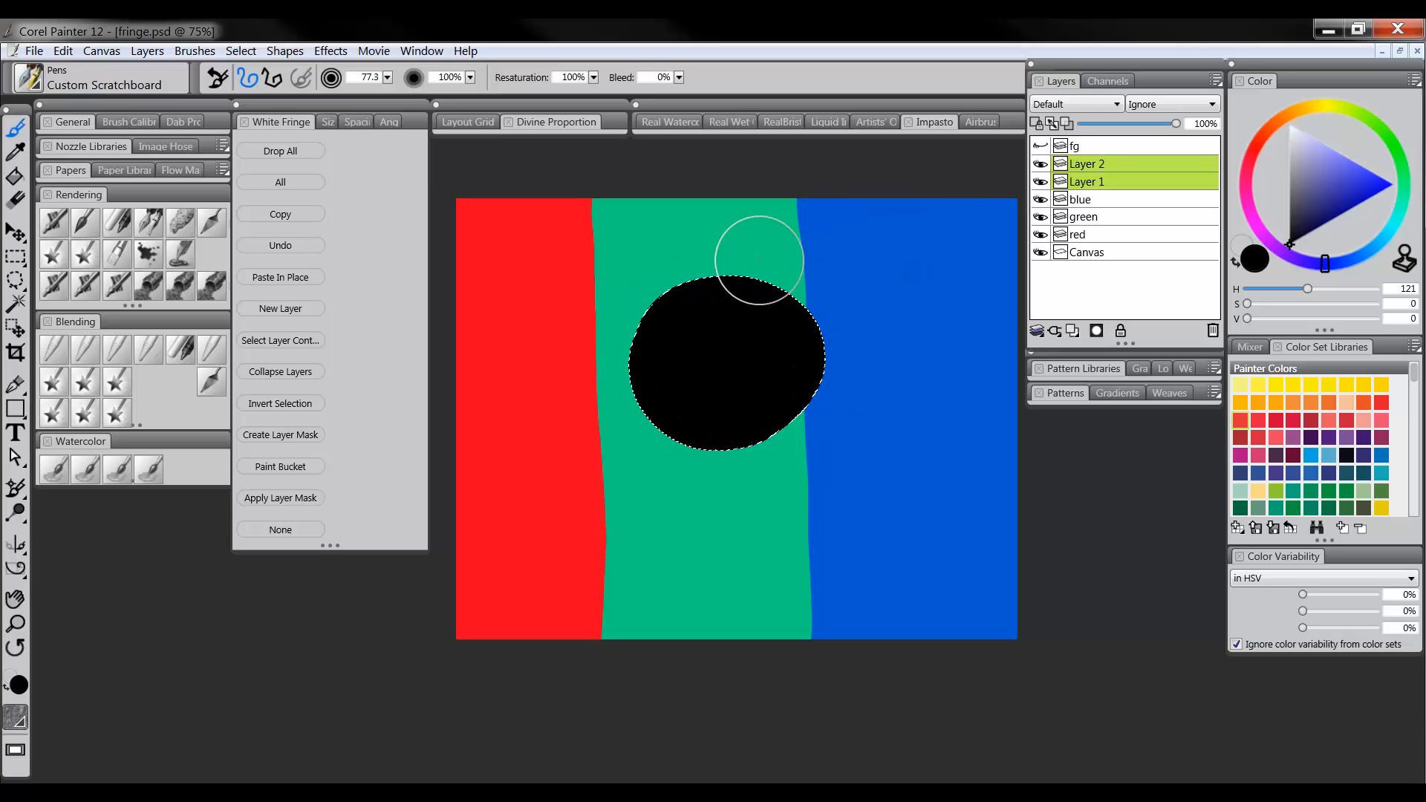
{"action": "left_click", "coordinate": [290, 380]}
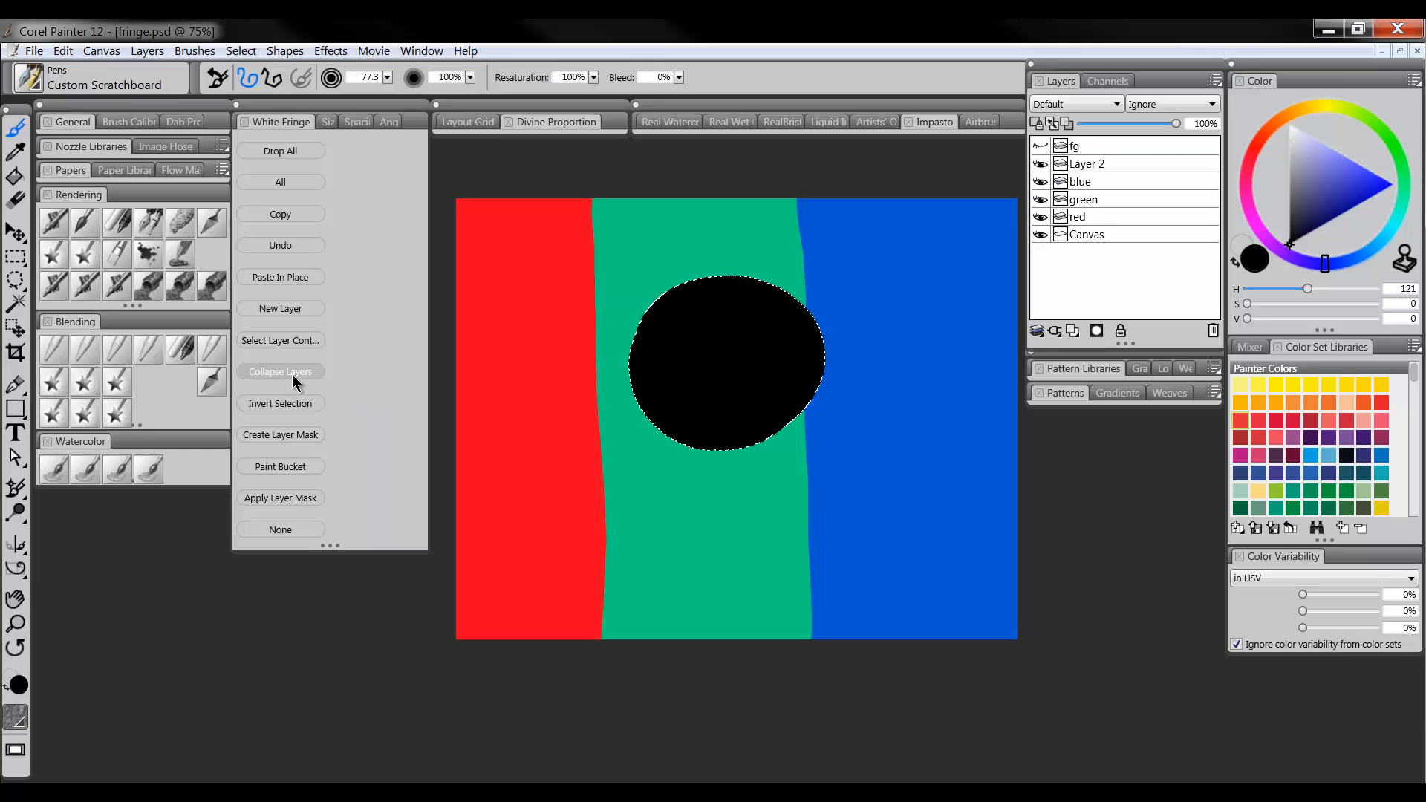
{"action": "left_click", "coordinate": [1102, 163]}
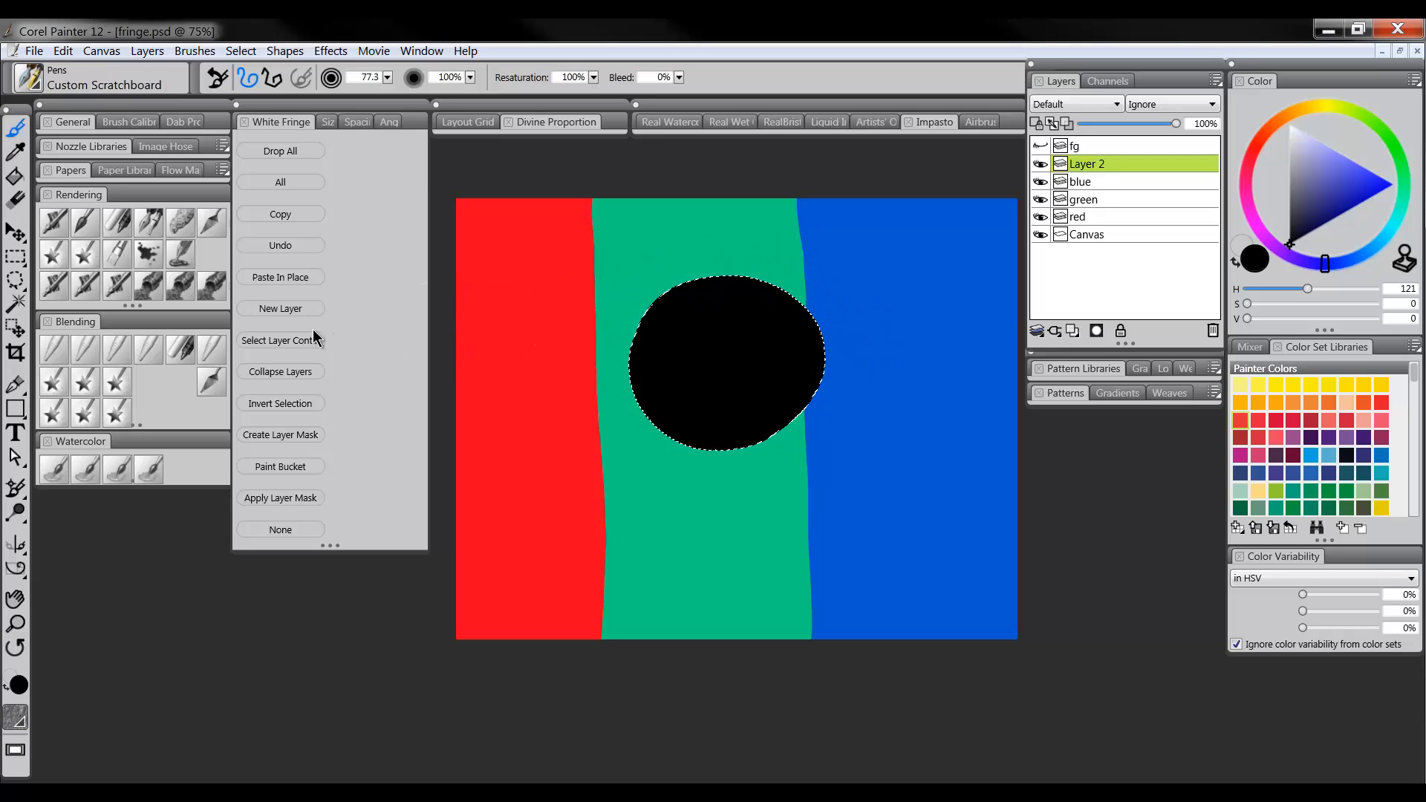
Step: Invert the selection and create a layer mask from it on Layer 2, with the mask active
{"action": "left_click", "coordinate": [294, 407]}
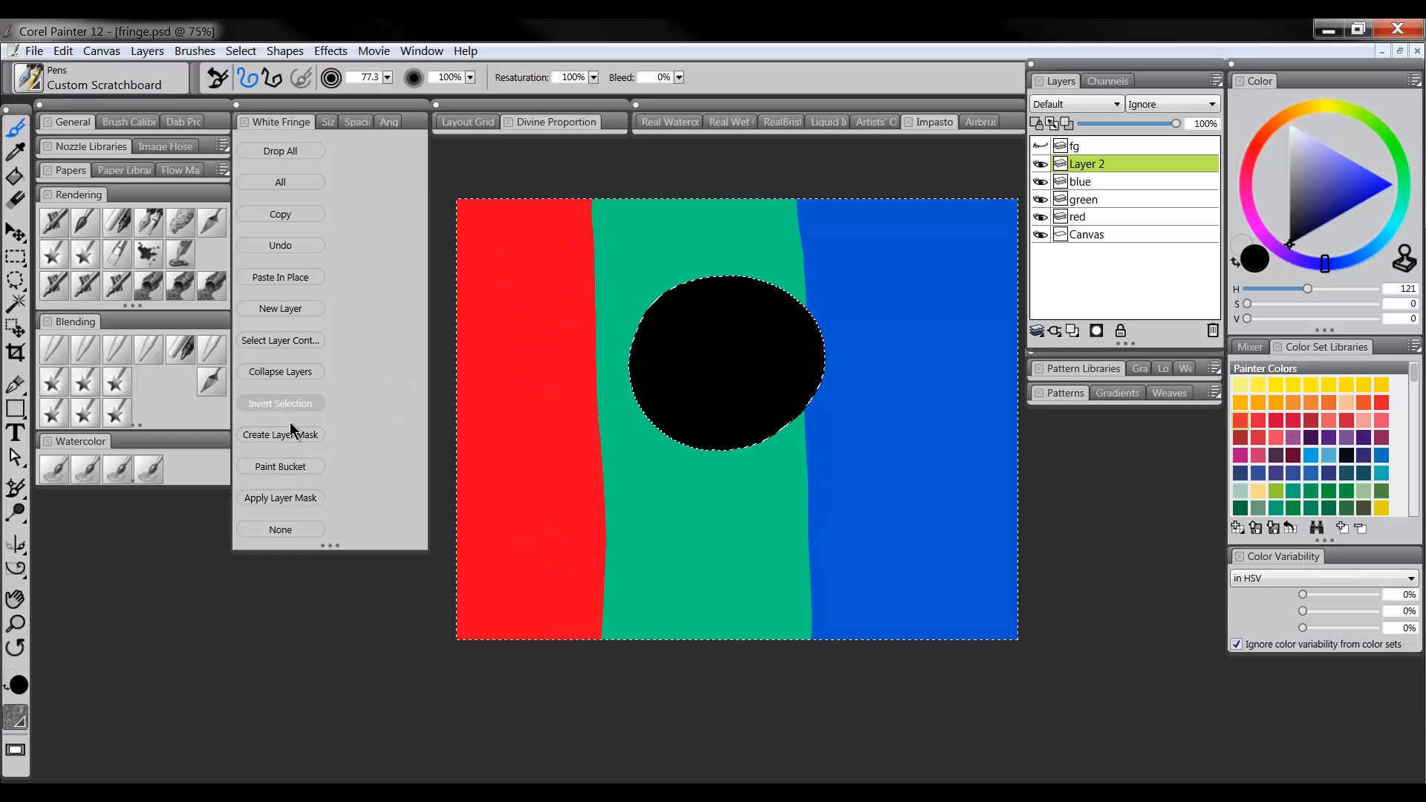
{"action": "left_click", "coordinate": [311, 436]}
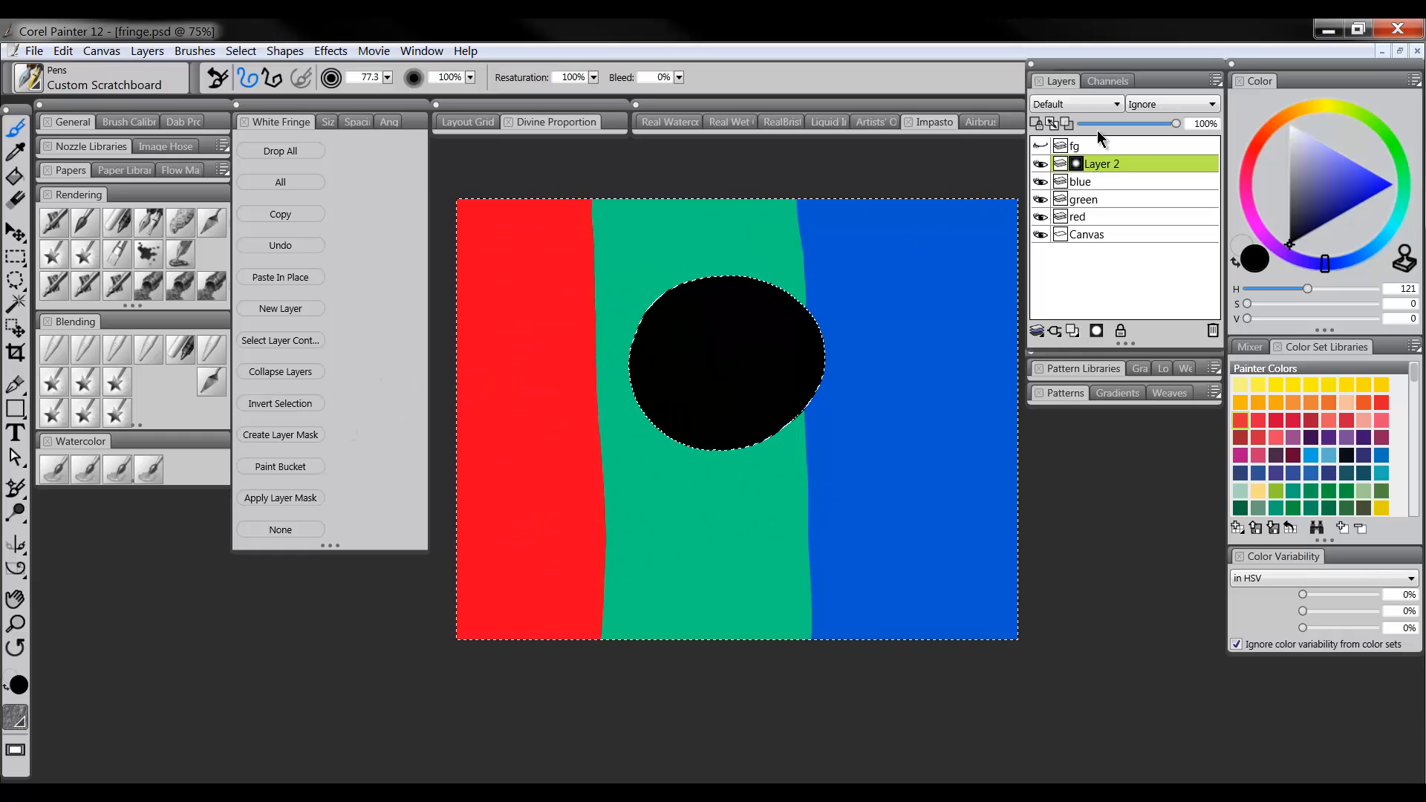
{"action": "left_click", "coordinate": [1077, 163]}
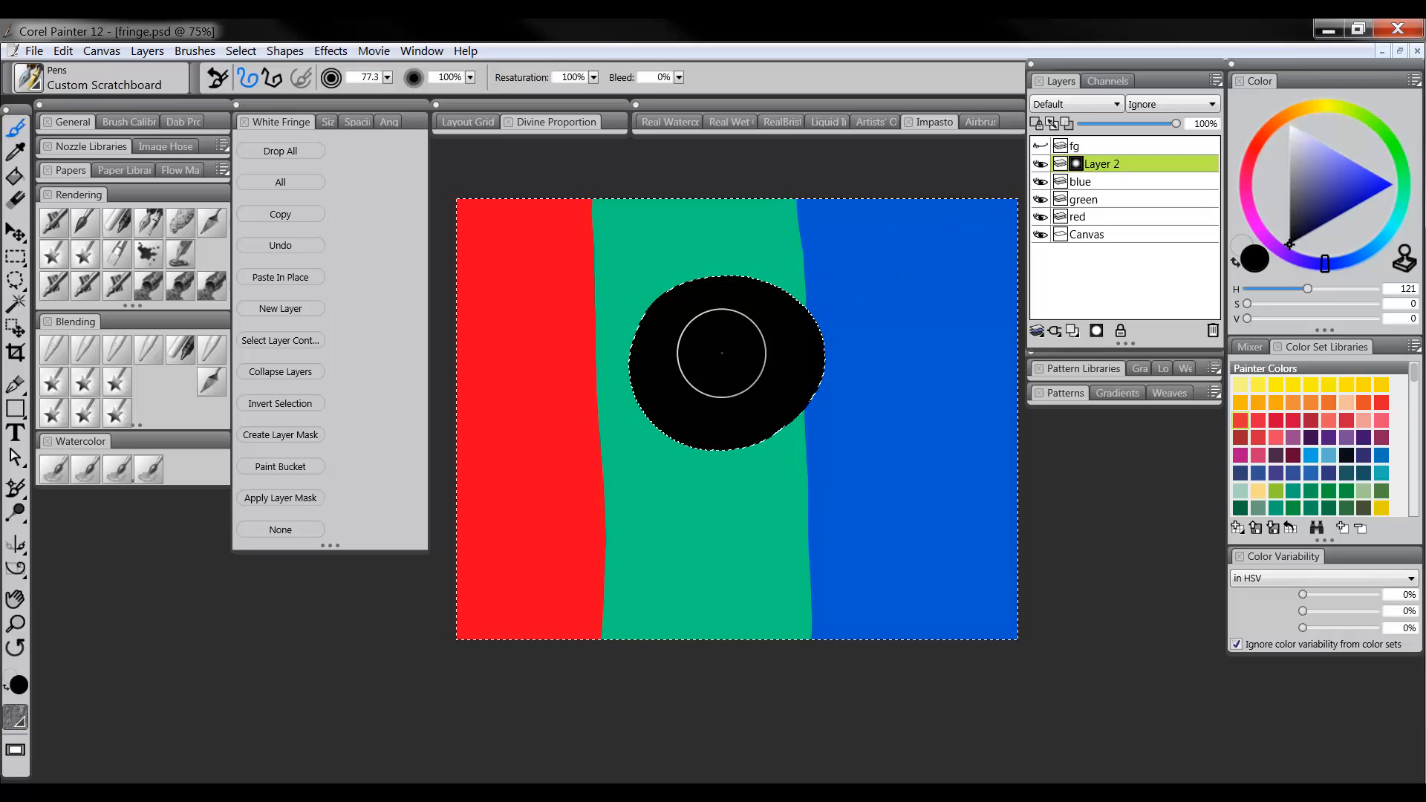
Step: Activate the Paint Bucket and examine the Layer 2 mask among the channels before returning to the layers
{"action": "left_click", "coordinate": [287, 472]}
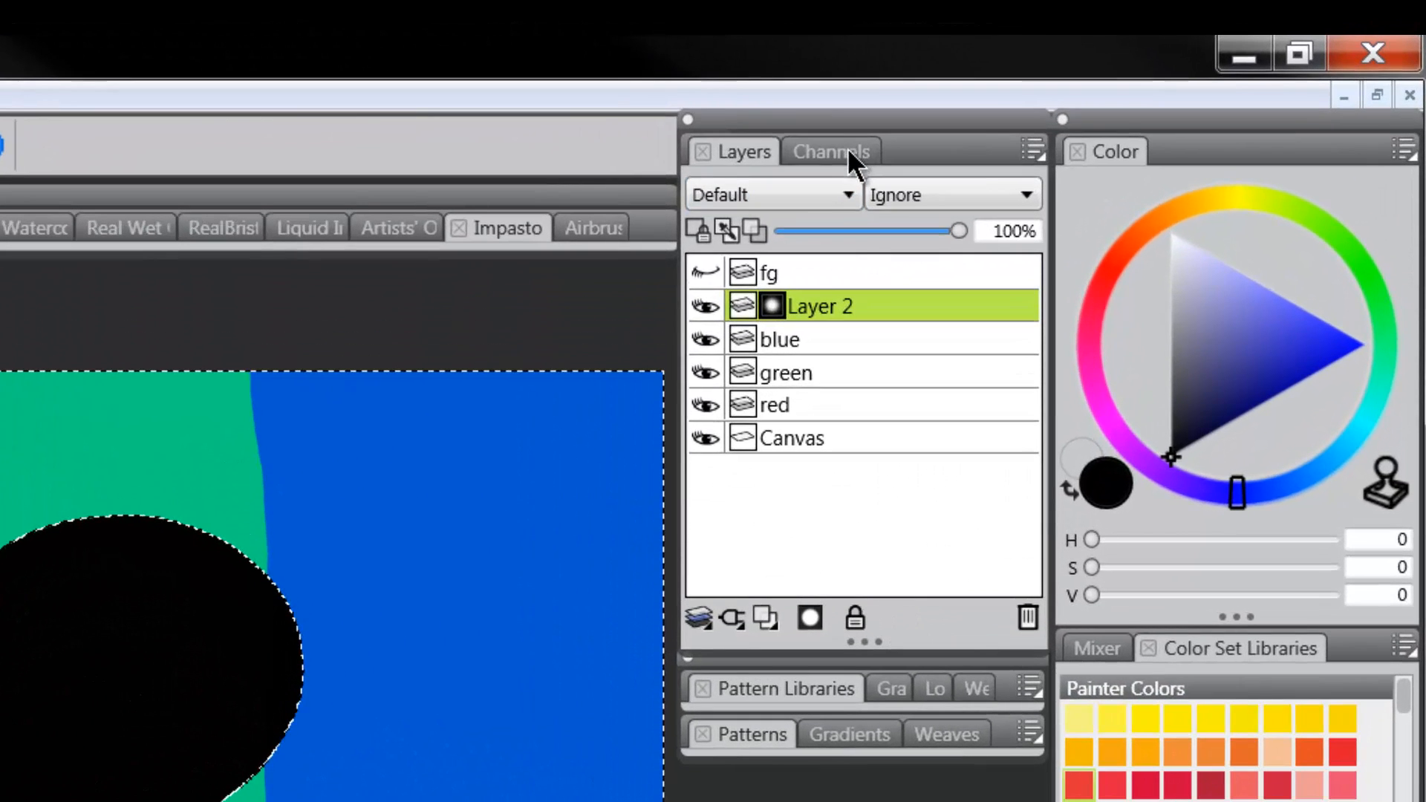
{"action": "left_click", "coordinate": [1113, 82]}
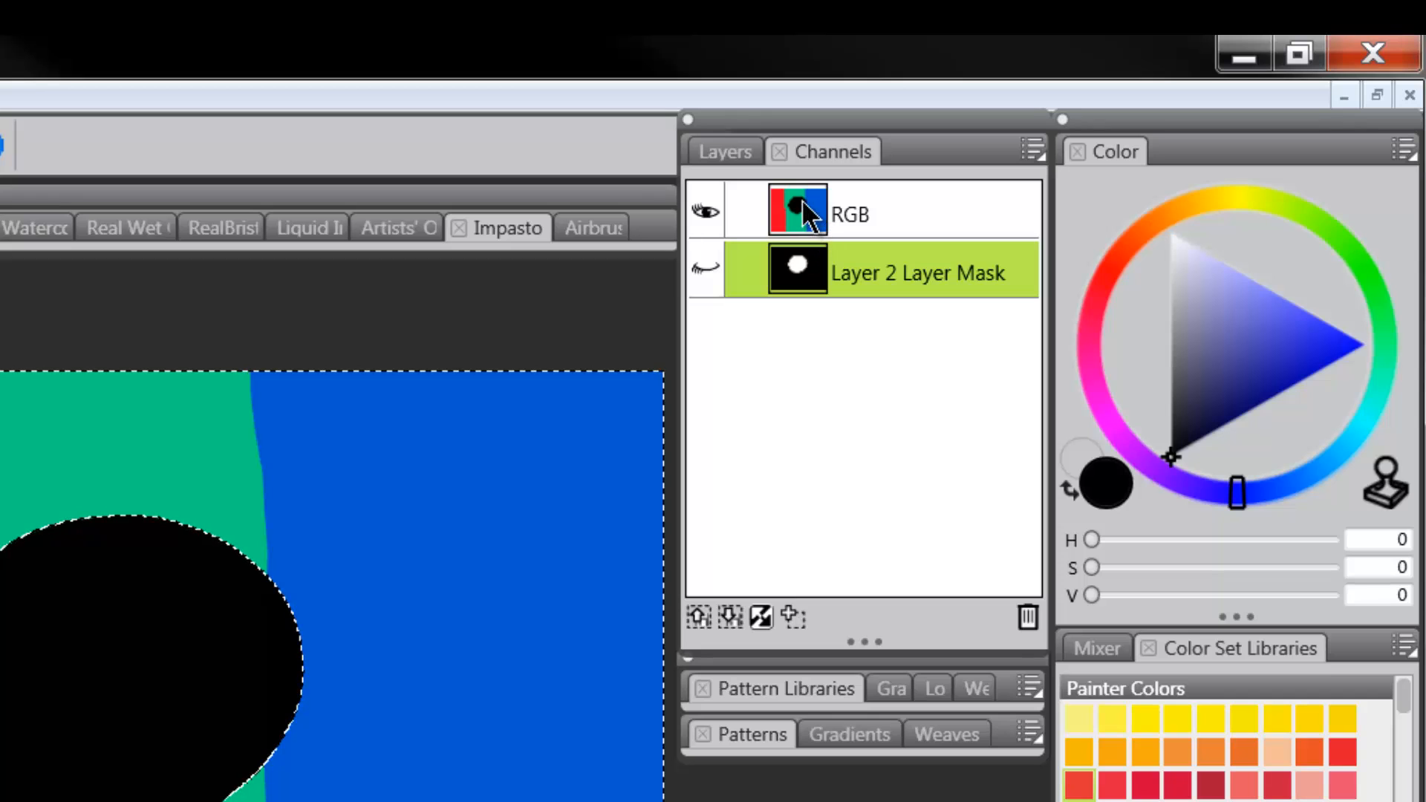
{"action": "left_click", "coordinate": [742, 153]}
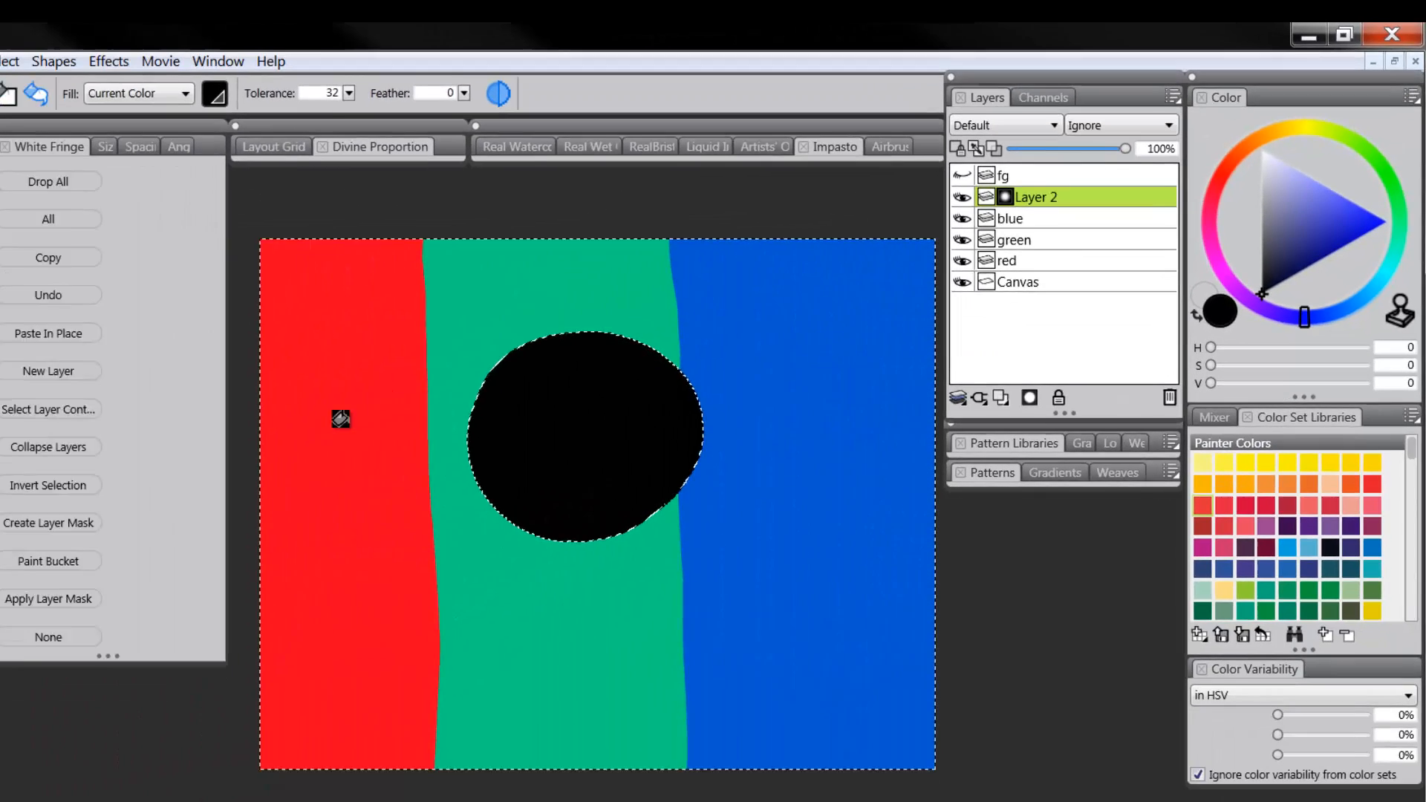
Step: Apply the layer mask to Layer 2, clear the selection, and check the layer by toggling its visibility
{"action": "left_click", "coordinate": [50, 600]}
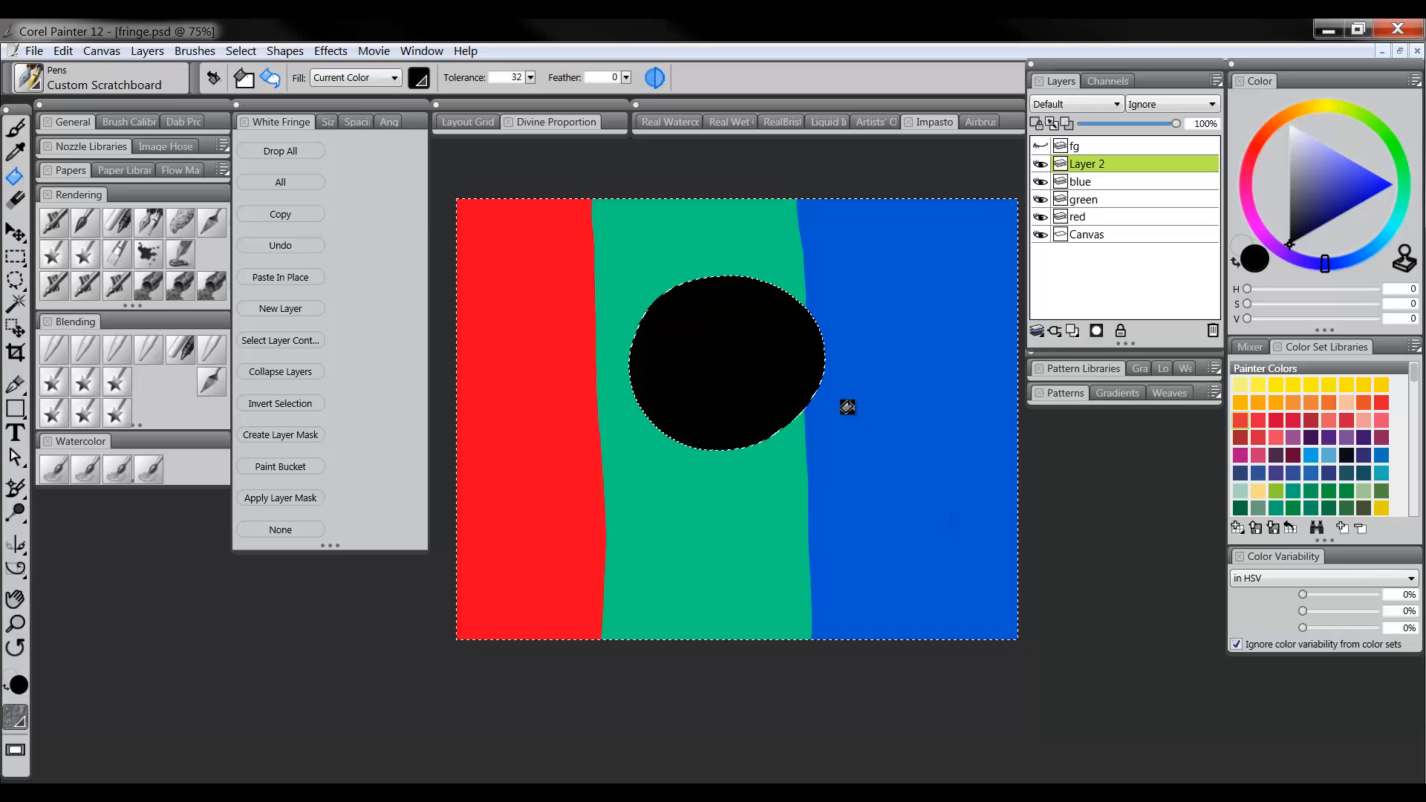
{"action": "left_click", "coordinate": [287, 531]}
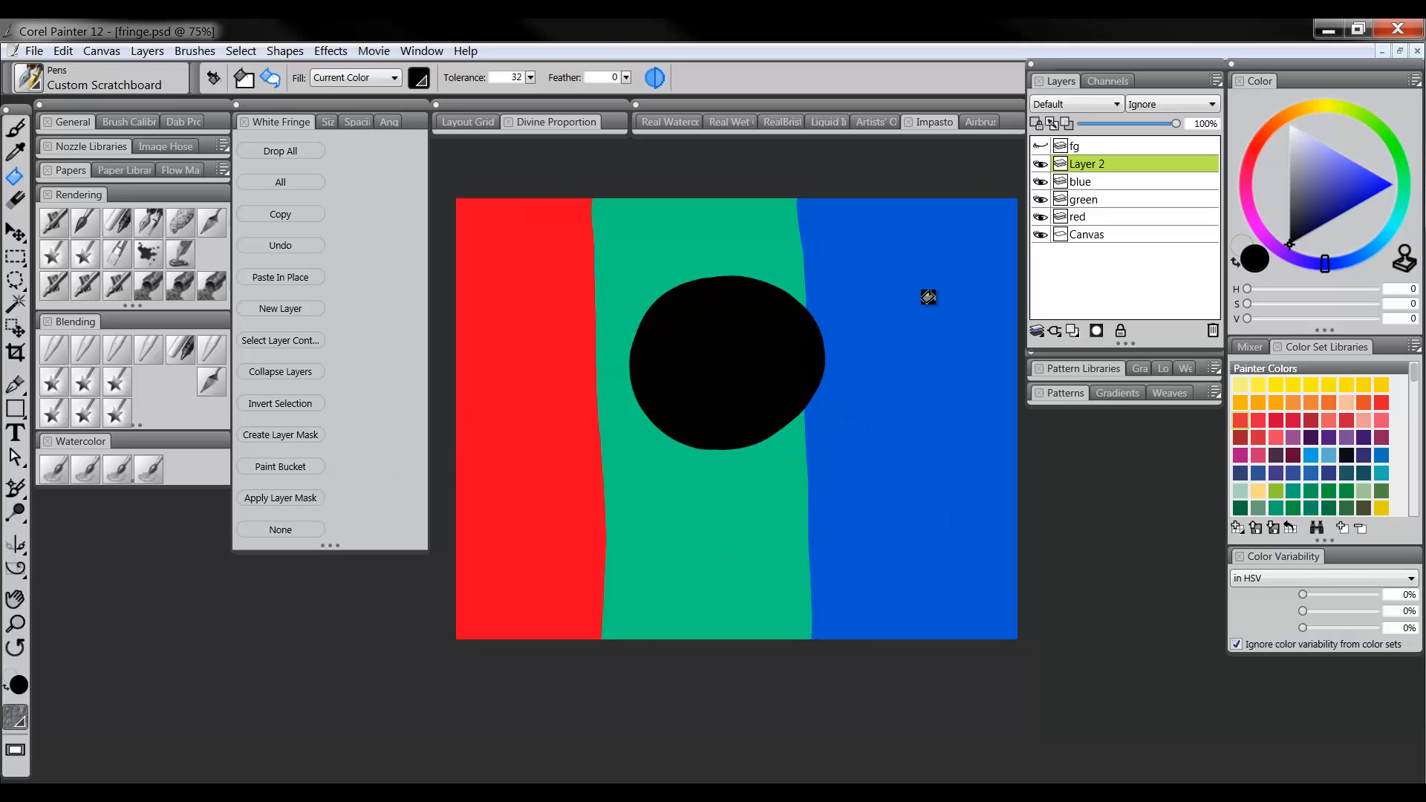
{"action": "left_click_drag", "start_coordinate": [931, 334], "coordinate": [894, 331]}
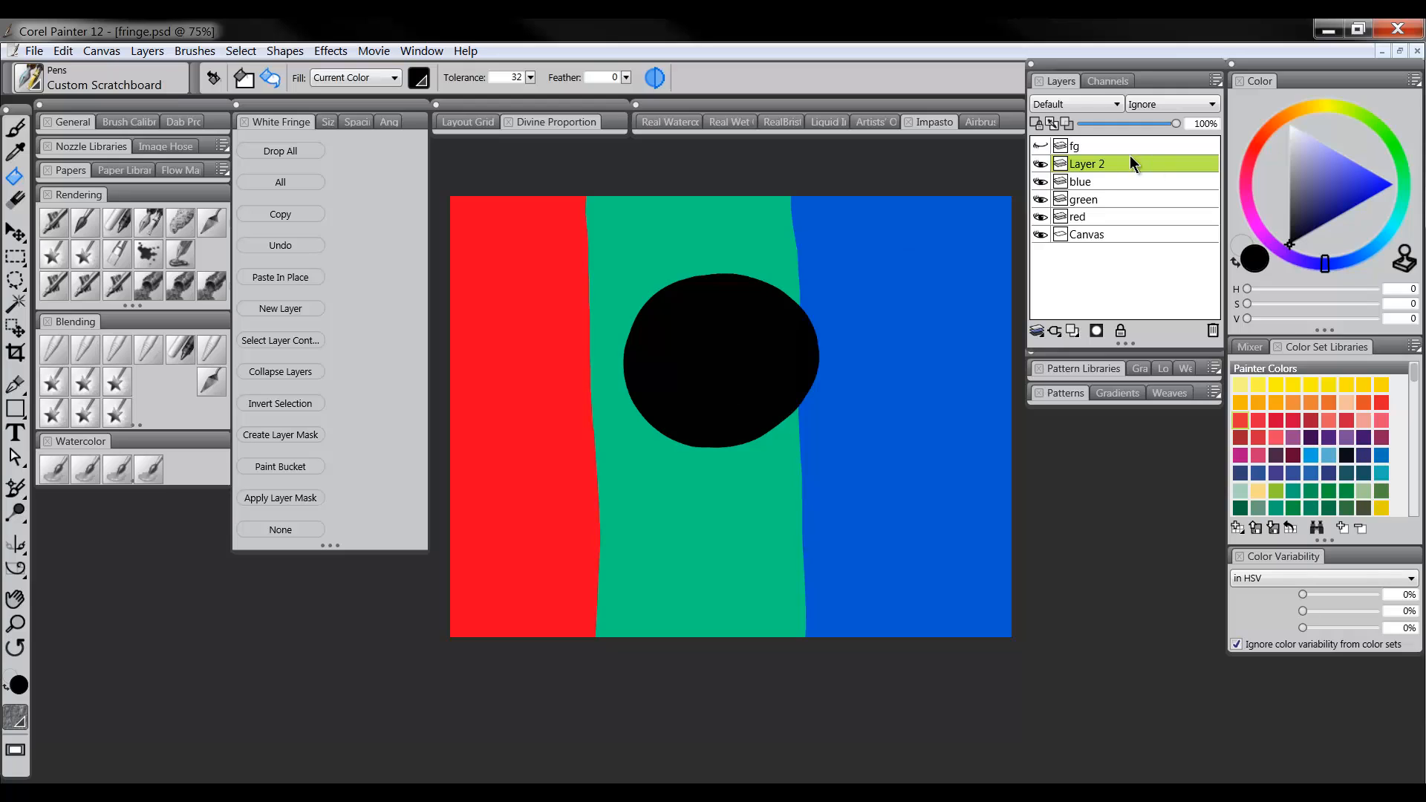
{"action": "left_click", "coordinate": [1038, 165]}
{"action": "left_click", "coordinate": [1038, 165]}
Step: On a new layer above Layer 2, paint a second black circle below the first and blend its edge facing the blue stripe
{"action": "left_click", "coordinate": [1073, 332]}
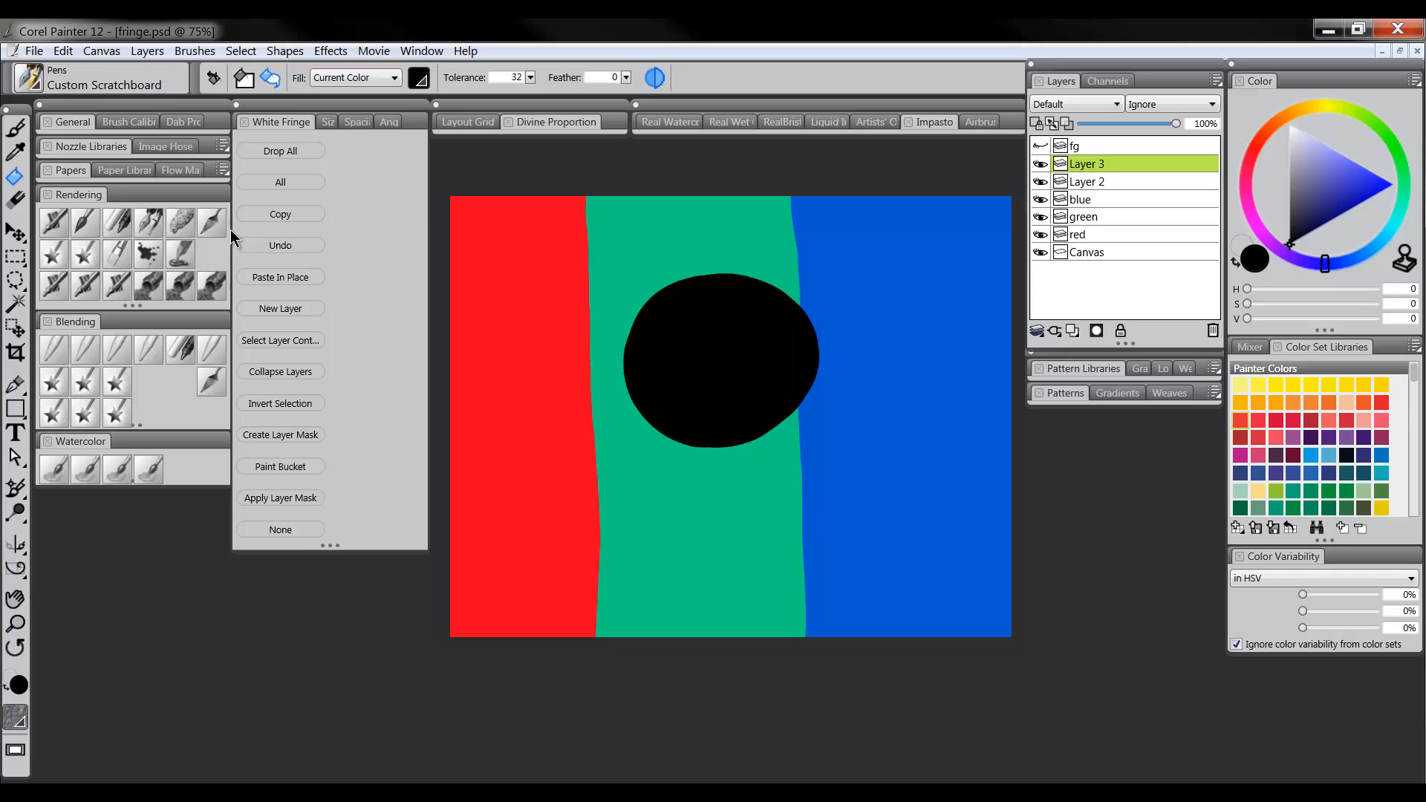
{"action": "left_click", "coordinate": [170, 221]}
{"action": "left_click_drag", "start_coordinate": [738, 530], "coordinate": [735, 526]}
{"action": "mouse_move", "coordinate": [726, 568]}
{"action": "left_mouse_down"}
{"action": "mouse_move", "coordinate": [696, 541]}
{"action": "mouse_move", "coordinate": [684, 551]}
{"action": "mouse_move", "coordinate": [703, 531]}
{"action": "left_mouse_up"}
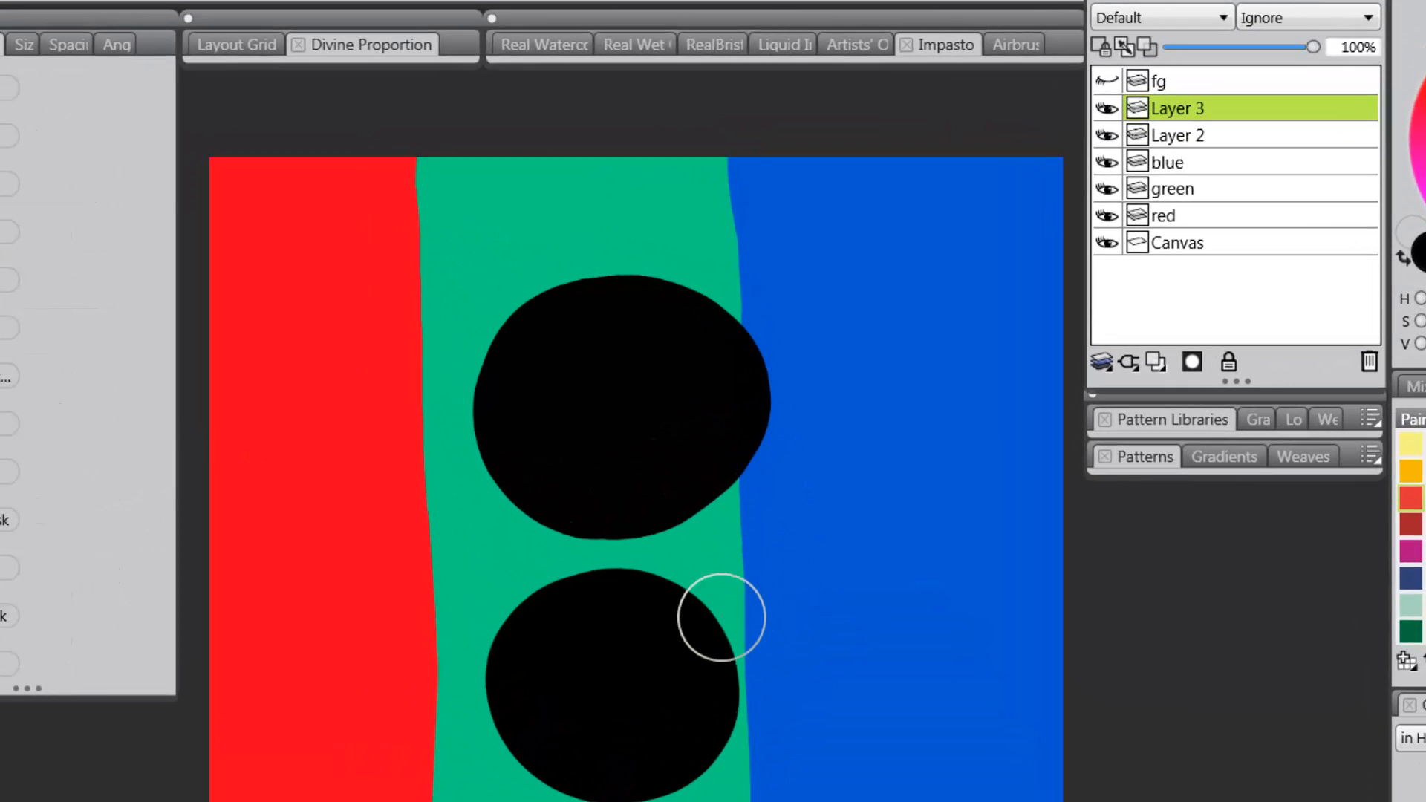
{"action": "mouse_move", "coordinate": [722, 614]}
{"action": "left_mouse_down"}
{"action": "mouse_move", "coordinate": [720, 699]}
{"action": "mouse_move", "coordinate": [763, 711]}
{"action": "mouse_move", "coordinate": [690, 727]}
{"action": "mouse_move", "coordinate": [670, 748]}
{"action": "mouse_move", "coordinate": [738, 733]}
{"action": "mouse_move", "coordinate": [741, 653]}
{"action": "mouse_move", "coordinate": [687, 653]}
{"action": "mouse_move", "coordinate": [757, 681]}
{"action": "mouse_move", "coordinate": [733, 683]}
{"action": "mouse_move", "coordinate": [724, 748]}
{"action": "mouse_move", "coordinate": [750, 698]}
{"action": "left_mouse_up"}
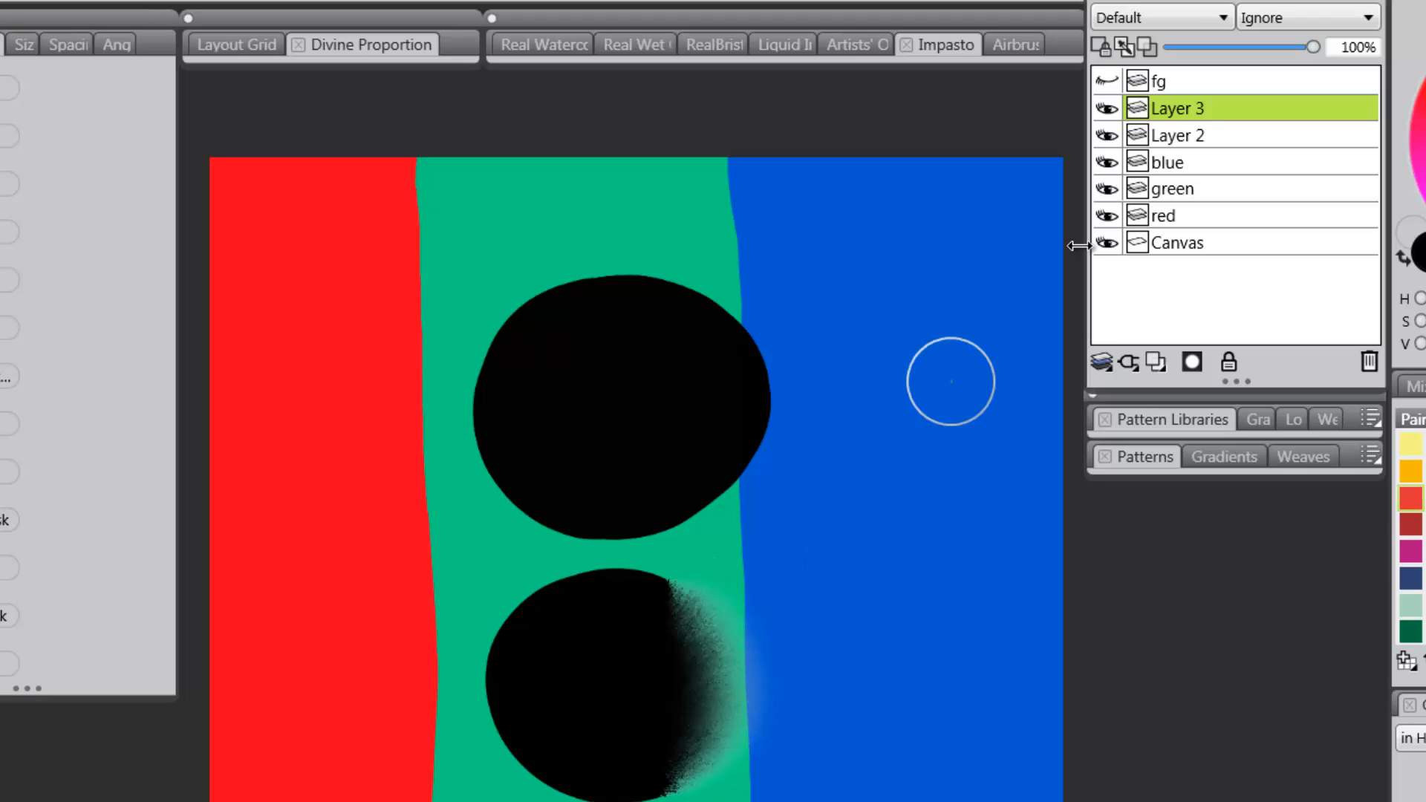
Step: Rename Layer 2 as "modified" and Layer 3 as "regular"
{"action": "left_click", "coordinate": [1180, 134]}
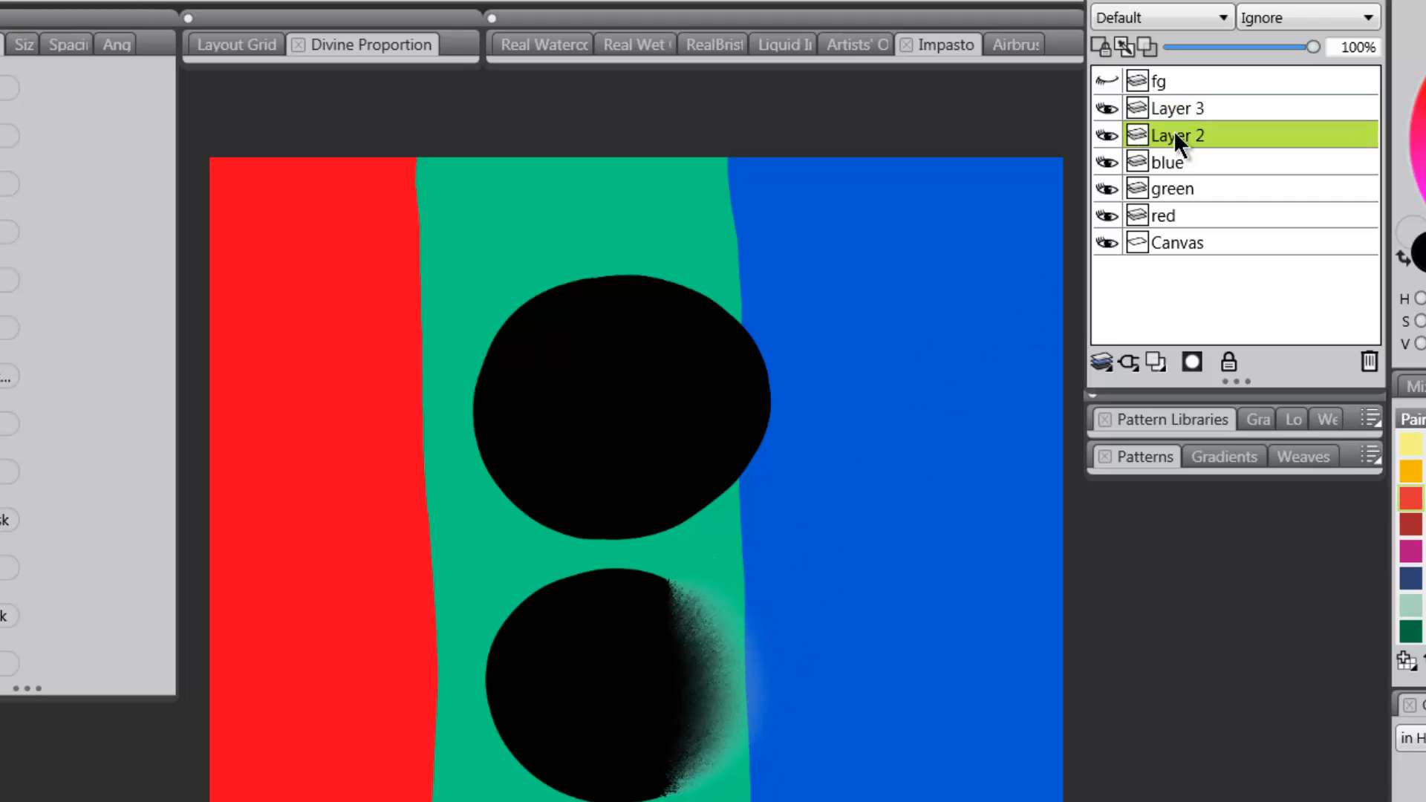
{"action": "double_click", "coordinate": [1173, 133]}
{"action": "type", "text": "modified"}
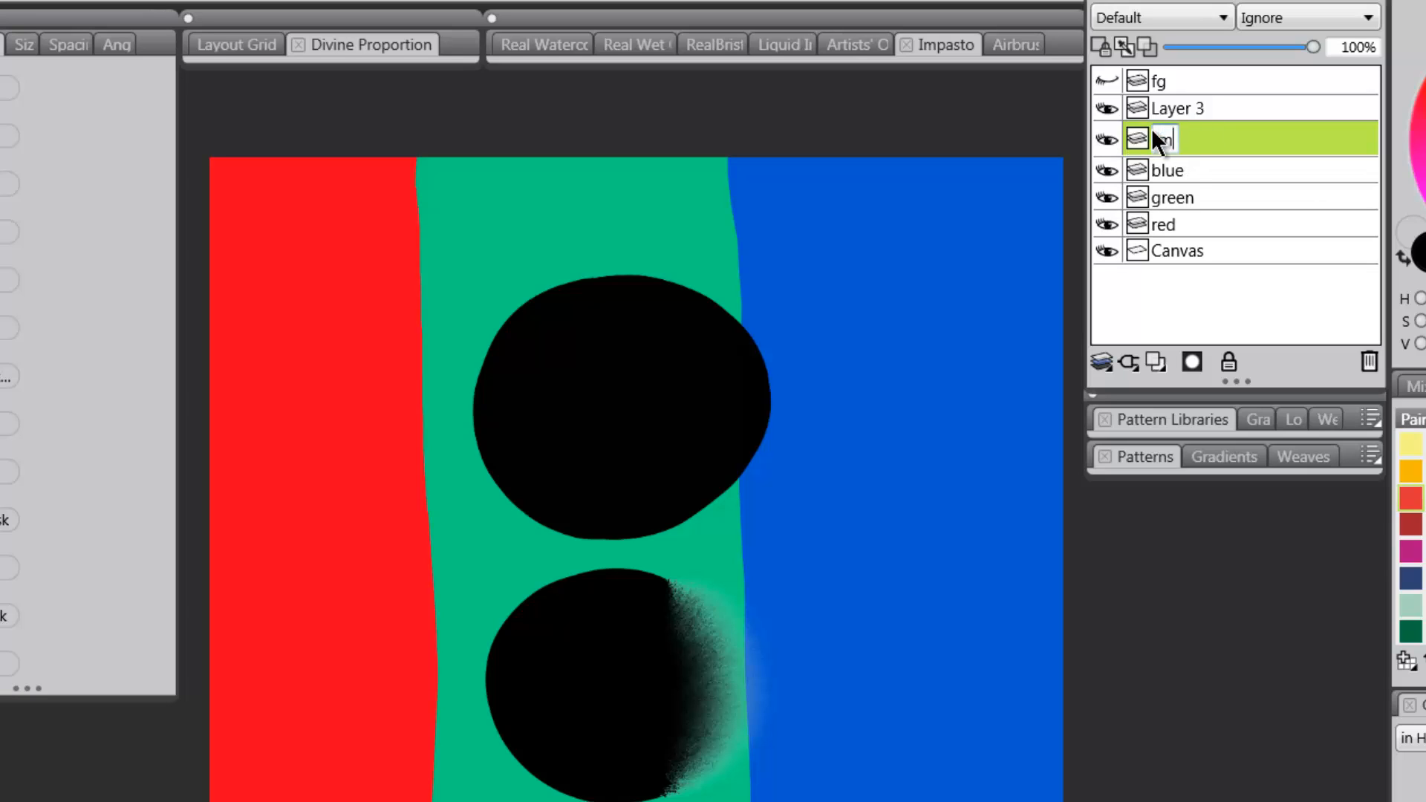
{"action": "key", "text": "Return"}
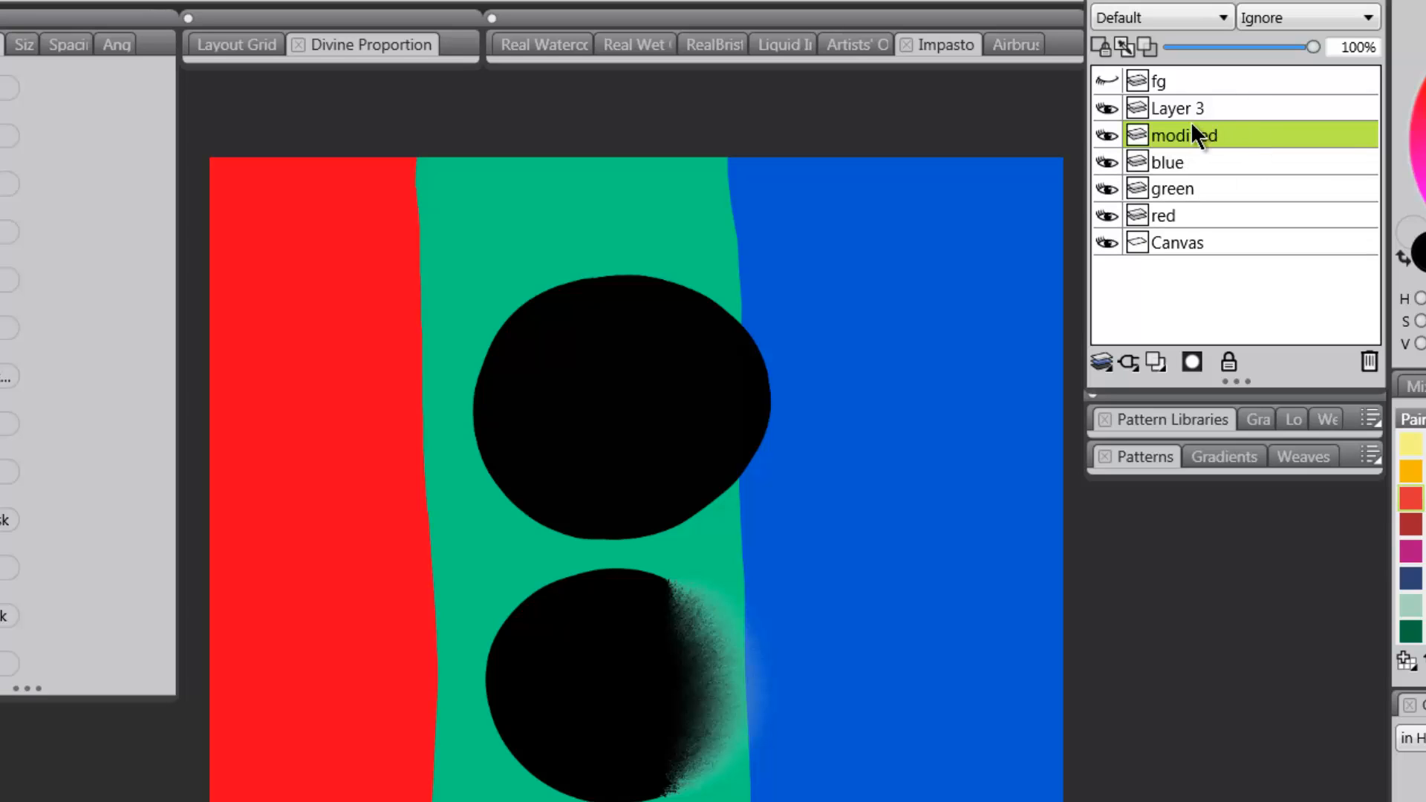
{"action": "left_click", "coordinate": [1182, 110]}
{"action": "double_click", "coordinate": [1181, 109]}
{"action": "type", "text": "regular"}
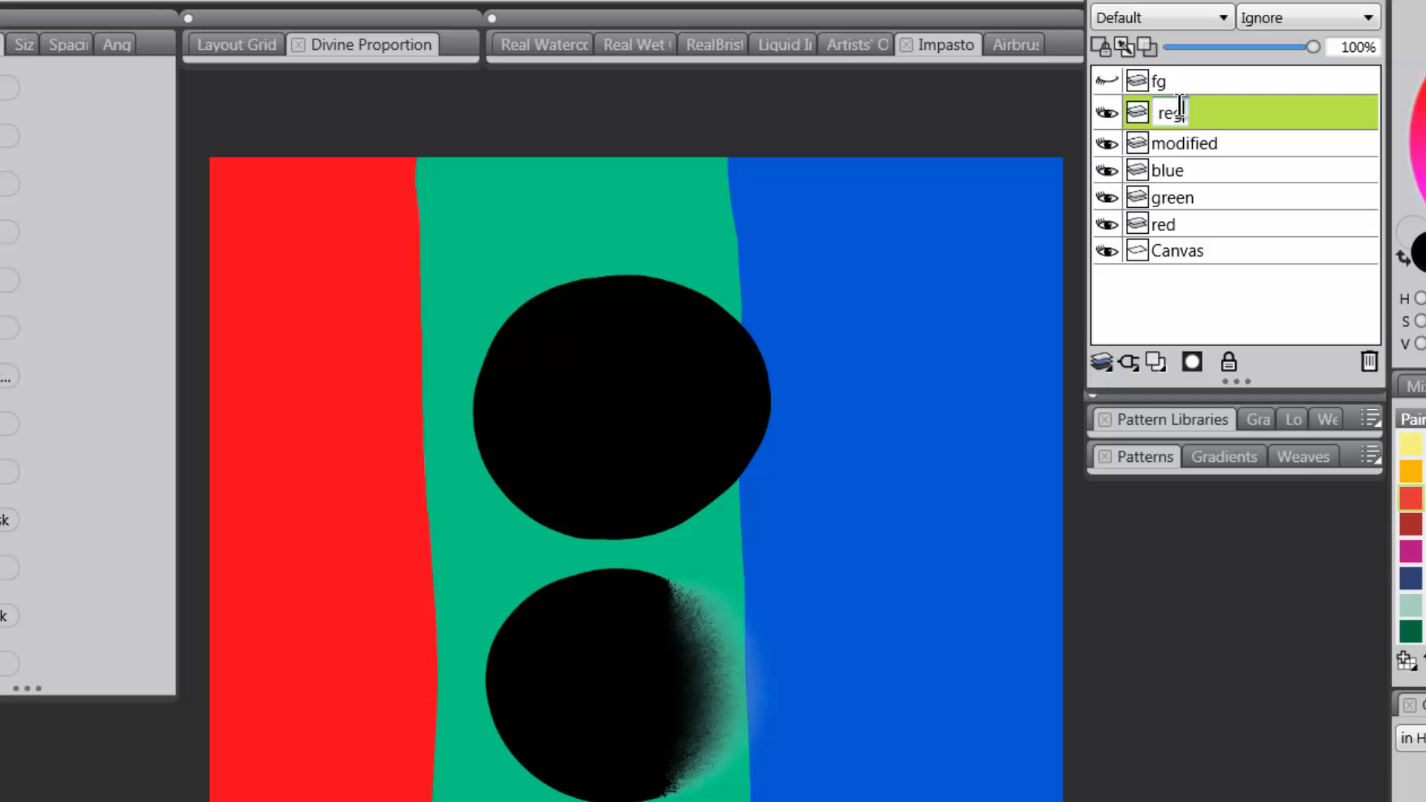
{"action": "key", "text": "Return"}
Step: On the modified layer, blend the black circle's edge outwards all the way around
{"action": "left_click", "coordinate": [1199, 134]}
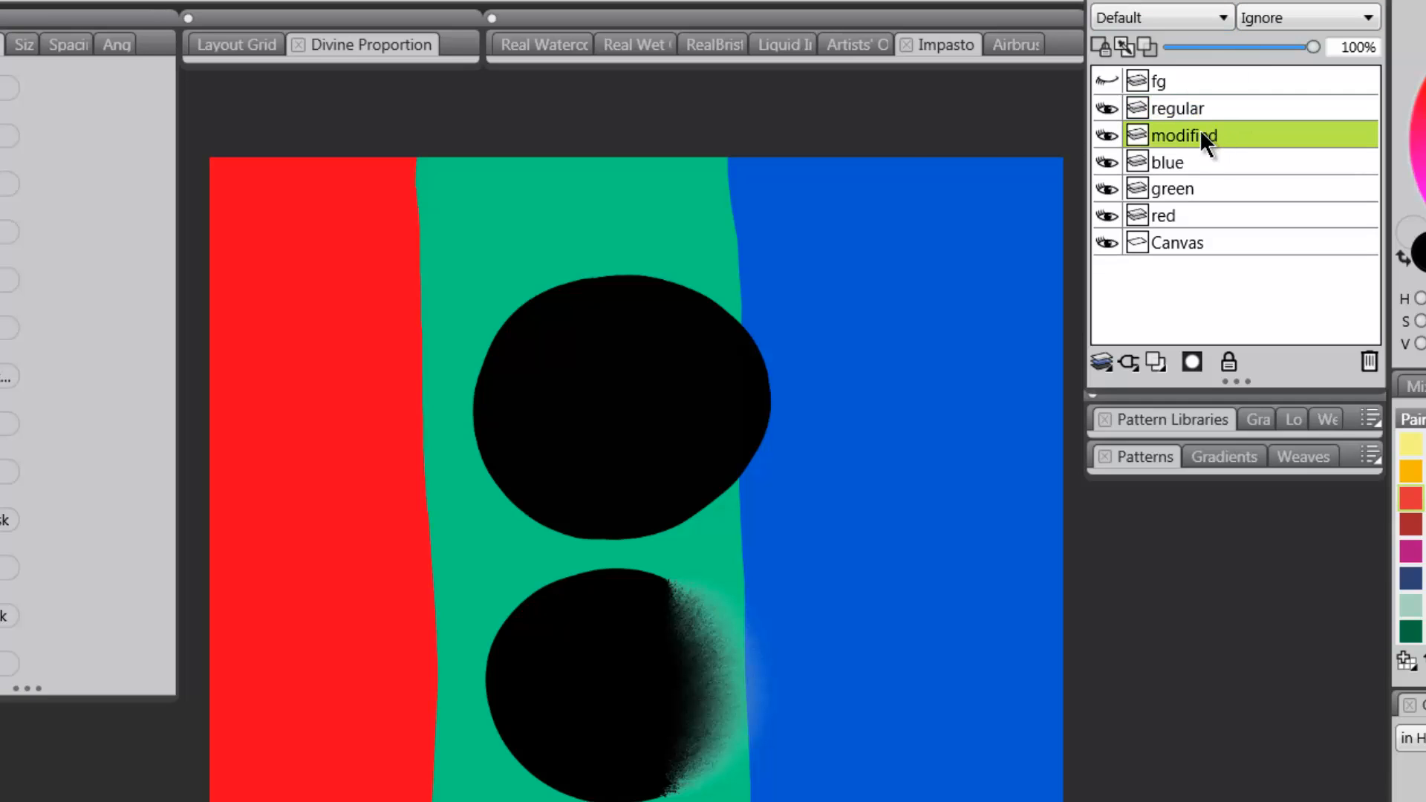
{"action": "mouse_move", "coordinate": [718, 300]}
{"action": "left_mouse_down"}
{"action": "mouse_move", "coordinate": [681, 282]}
{"action": "mouse_move", "coordinate": [666, 293]}
{"action": "mouse_move", "coordinate": [715, 285]}
{"action": "mouse_move", "coordinate": [710, 305]}
{"action": "mouse_move", "coordinate": [744, 324]}
{"action": "mouse_move", "coordinate": [736, 311]}
{"action": "mouse_move", "coordinate": [689, 318]}
{"action": "mouse_move", "coordinate": [704, 298]}
{"action": "mouse_move", "coordinate": [632, 283]}
{"action": "mouse_move", "coordinate": [636, 307]}
{"action": "mouse_move", "coordinate": [695, 253]}
{"action": "mouse_move", "coordinate": [741, 238]}
{"action": "mouse_move", "coordinate": [684, 240]}
{"action": "left_mouse_up"}
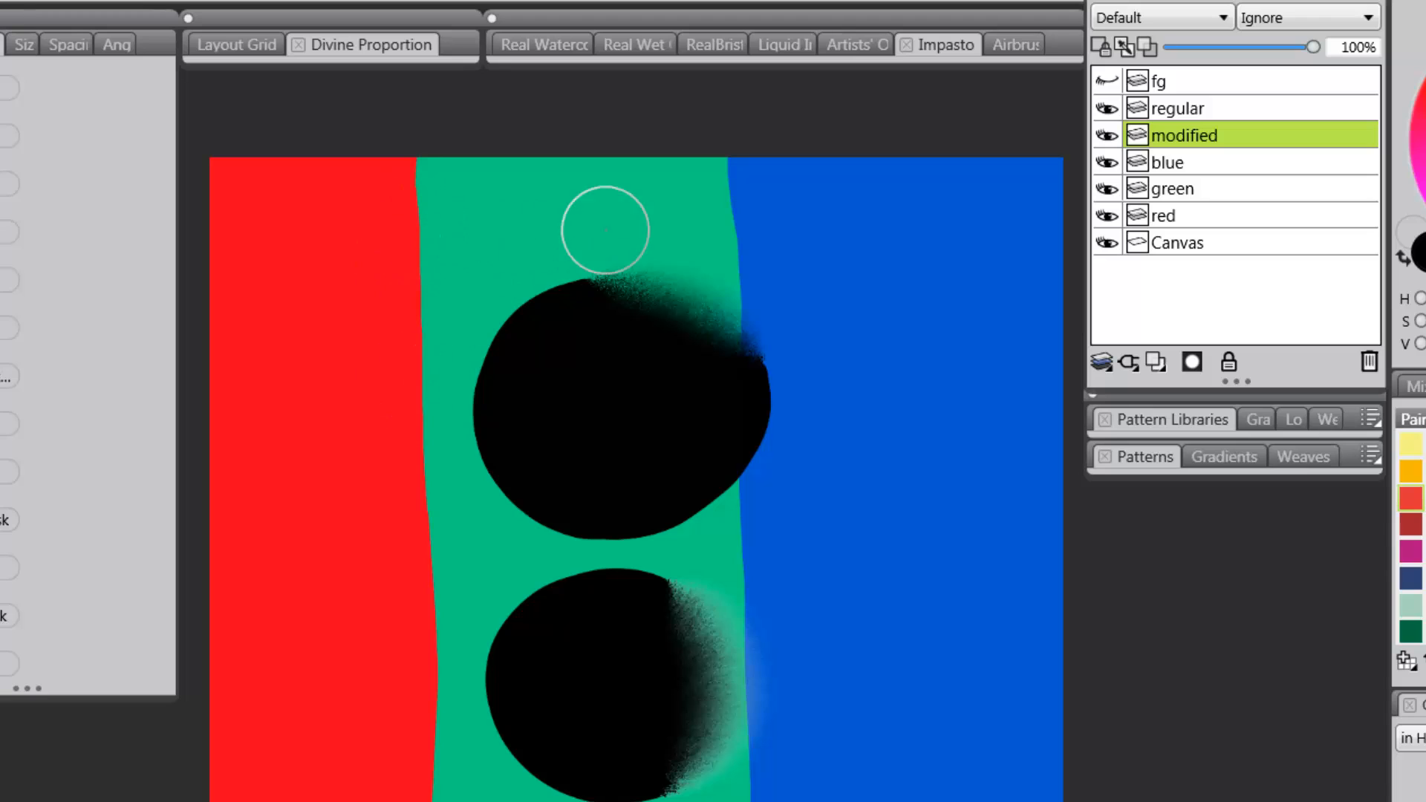
{"action": "mouse_move", "coordinate": [592, 286]}
{"action": "left_mouse_down"}
{"action": "mouse_move", "coordinate": [558, 288]}
{"action": "mouse_move", "coordinate": [528, 342]}
{"action": "mouse_move", "coordinate": [545, 333]}
{"action": "mouse_move", "coordinate": [497, 349]}
{"action": "left_mouse_up"}
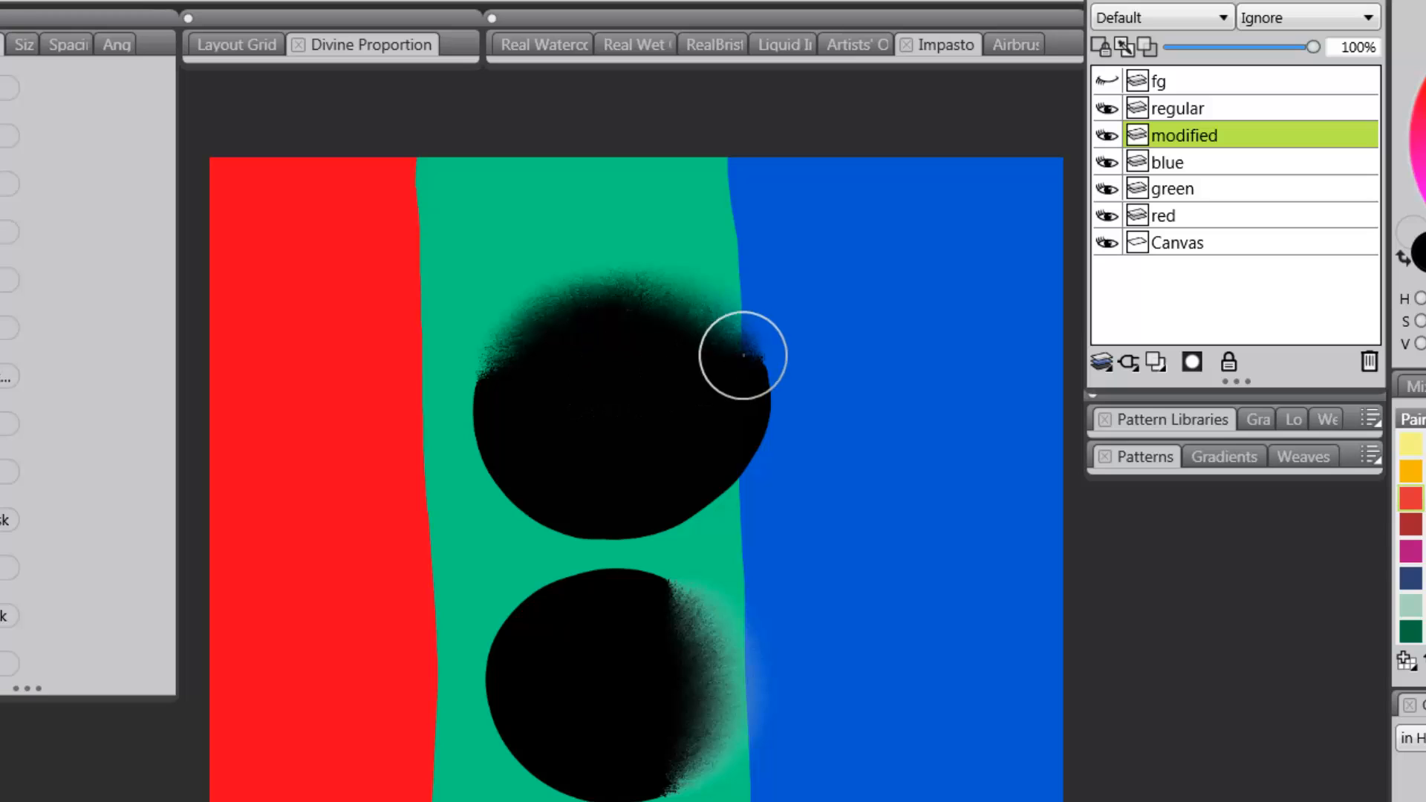
{"action": "mouse_move", "coordinate": [742, 355]}
{"action": "left_mouse_down"}
{"action": "mouse_move", "coordinate": [794, 367]}
{"action": "mouse_move", "coordinate": [751, 401]}
{"action": "mouse_move", "coordinate": [776, 462]}
{"action": "mouse_move", "coordinate": [735, 463]}
{"action": "mouse_move", "coordinate": [687, 519]}
{"action": "mouse_move", "coordinate": [656, 510]}
{"action": "mouse_move", "coordinate": [609, 560]}
{"action": "mouse_move", "coordinate": [606, 534]}
{"action": "mouse_move", "coordinate": [512, 540]}
{"action": "mouse_move", "coordinate": [520, 465]}
{"action": "mouse_move", "coordinate": [479, 446]}
{"action": "mouse_move", "coordinate": [510, 404]}
{"action": "mouse_move", "coordinate": [479, 335]}
{"action": "mouse_move", "coordinate": [526, 343]}
{"action": "mouse_move", "coordinate": [564, 264]}
{"action": "mouse_move", "coordinate": [726, 307]}
{"action": "mouse_move", "coordinate": [774, 406]}
{"action": "mouse_move", "coordinate": [702, 449]}
{"action": "mouse_move", "coordinate": [719, 509]}
{"action": "mouse_move", "coordinate": [635, 509]}
{"action": "mouse_move", "coordinate": [500, 386]}
{"action": "left_mouse_up"}
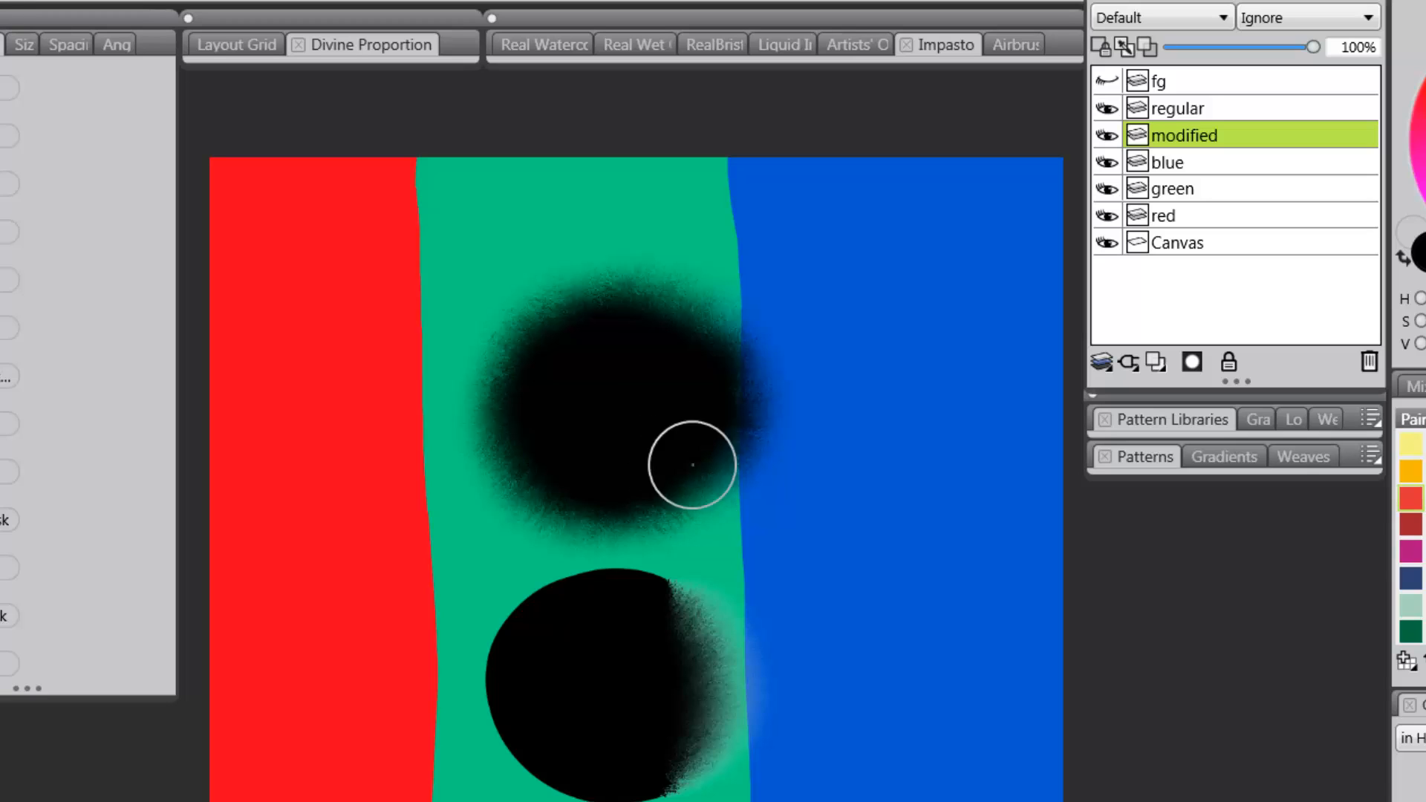
{"action": "mouse_move", "coordinate": [541, 446]}
{"action": "left_mouse_down"}
{"action": "mouse_move", "coordinate": [518, 362]}
{"action": "mouse_move", "coordinate": [582, 299]}
{"action": "mouse_move", "coordinate": [615, 318]}
{"action": "mouse_move", "coordinate": [714, 279]}
{"action": "mouse_move", "coordinate": [728, 367]}
{"action": "mouse_move", "coordinate": [647, 520]}
{"action": "left_mouse_up"}
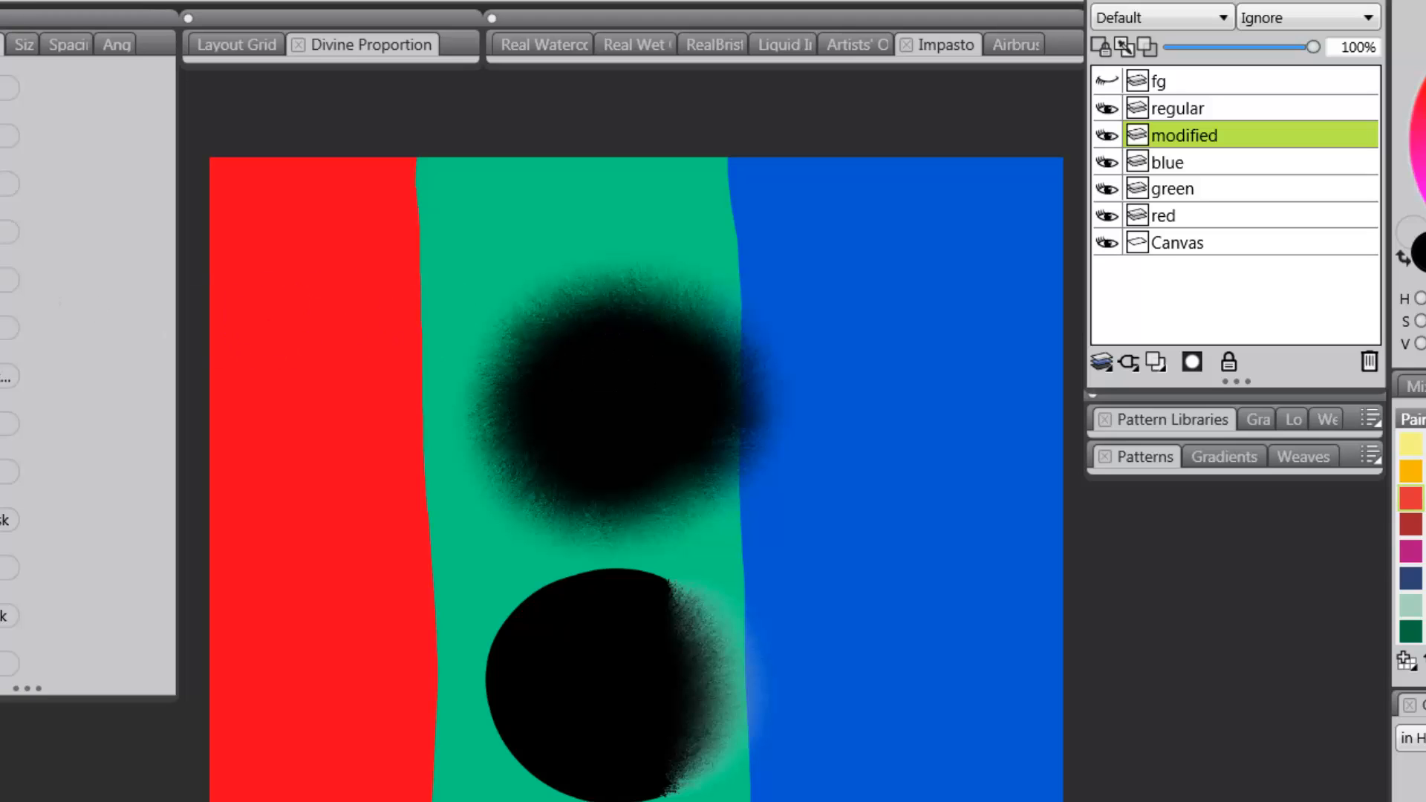
Step: Move the modified layer's blended circle over the red stripe
{"action": "left_click_drag", "start_coordinate": [605, 284], "coordinate": [308, 419]}
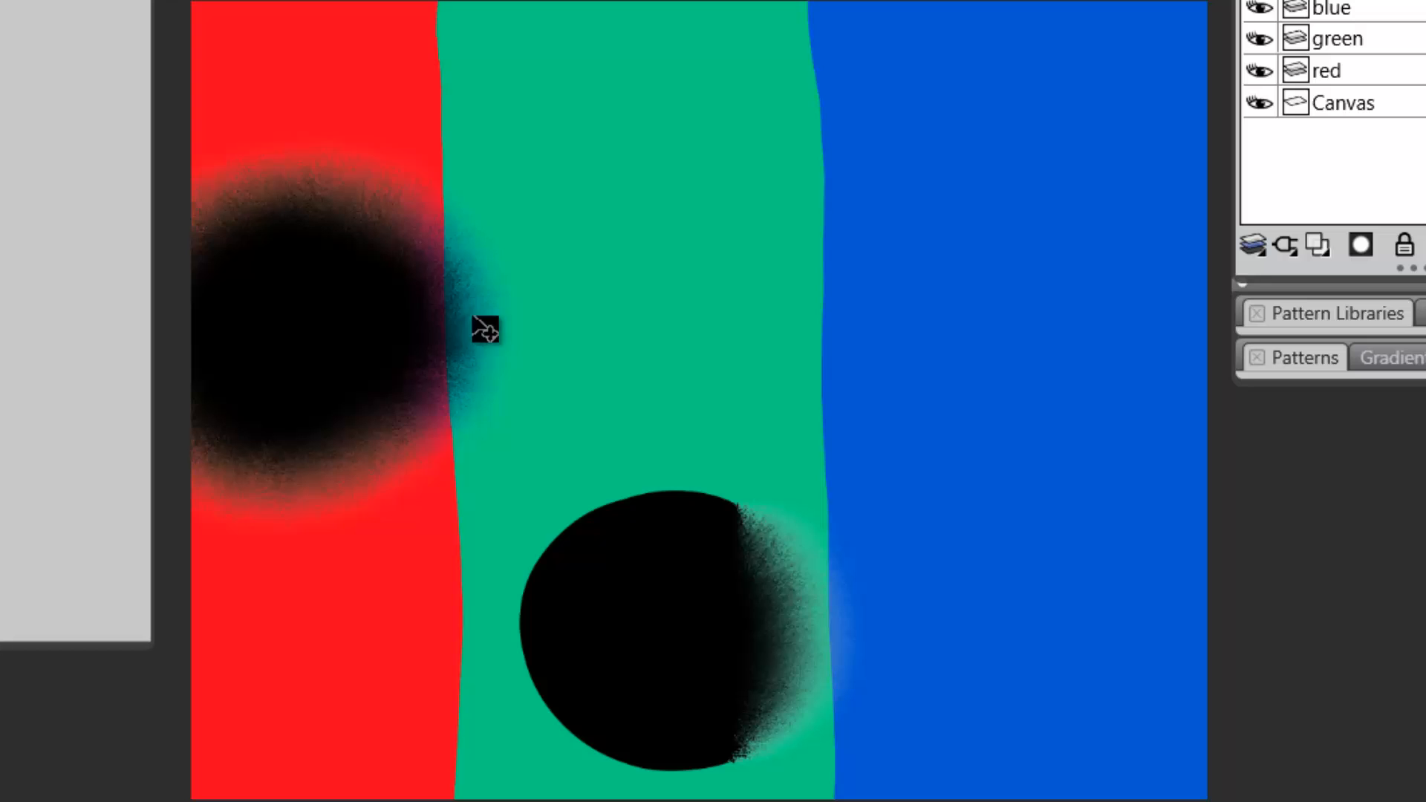
Step: Move the modified layer's blended circle across the green and blue stripes, and undo the layer moves
{"action": "mouse_move", "coordinate": [462, 328]}
{"action": "left_mouse_down"}
{"action": "mouse_move", "coordinate": [587, 299]}
{"action": "mouse_move", "coordinate": [601, 210]}
{"action": "mouse_move", "coordinate": [589, 180]}
{"action": "mouse_move", "coordinate": [621, 171]}
{"action": "left_mouse_up"}
{"action": "key", "text": "ctrl+z"}
{"action": "key", "text": "ctrl+z"}
{"action": "key", "text": "ctrl+z"}
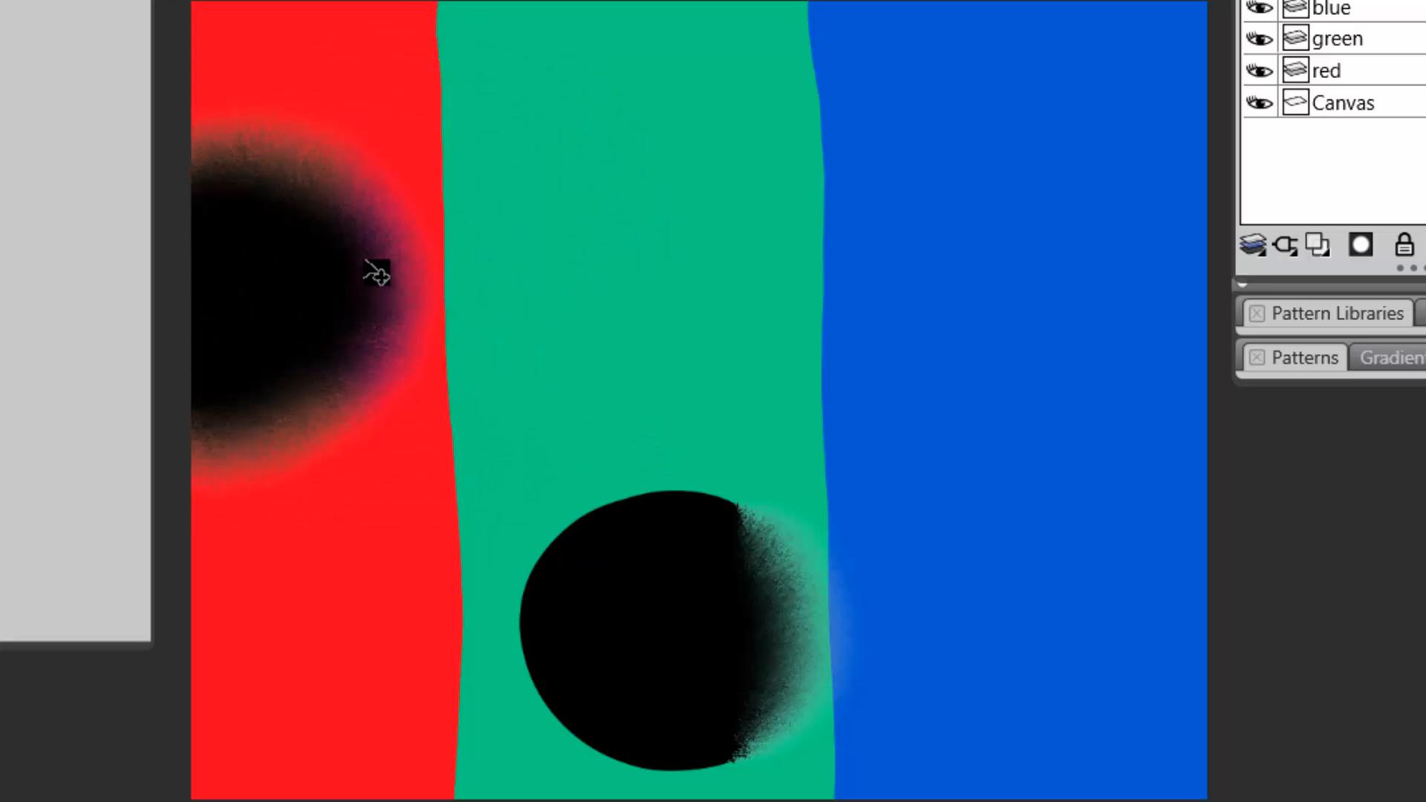
{"action": "left_click_drag", "start_coordinate": [336, 311], "coordinate": [1232, 321]}
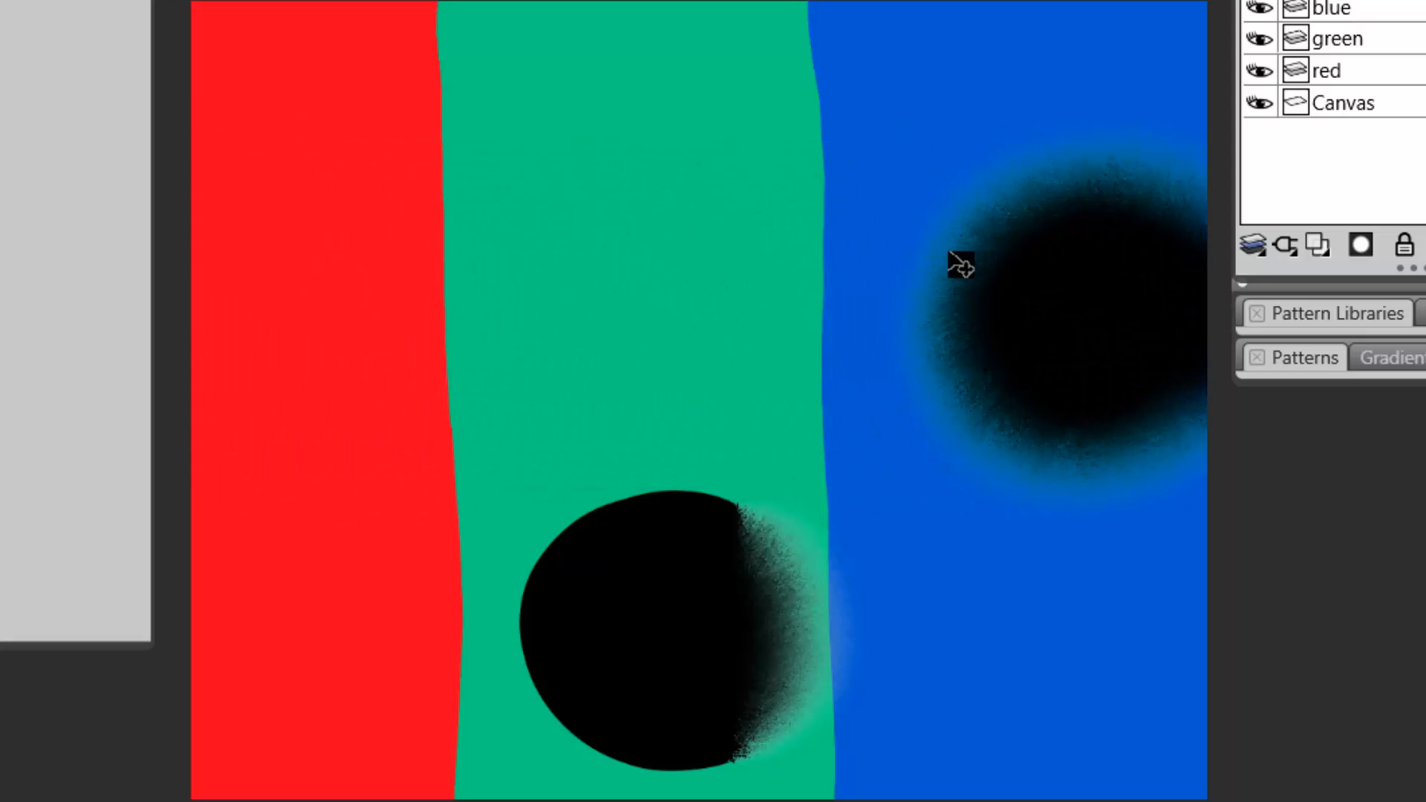
{"action": "key", "text": "ctrl+z"}
{"action": "key", "text": "ctrl+z"}
{"action": "key", "text": "ctrl+z"}
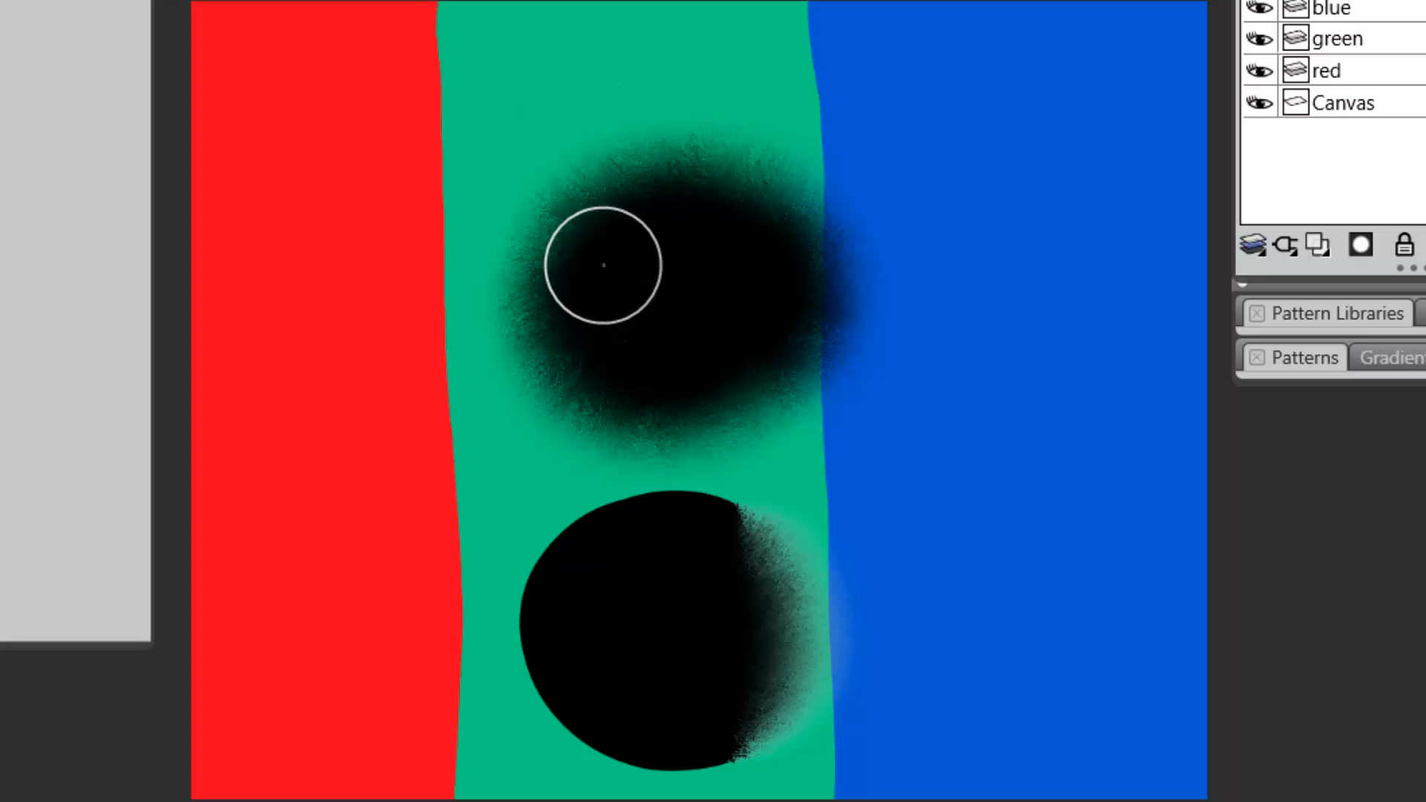
Step: Paint black bands from the upper circle to both canvas edges and reshape its blurred edge into a smooth outline with the Pinch brush
{"action": "left_click_drag", "start_coordinate": [636, 271], "coordinate": [171, 309]}
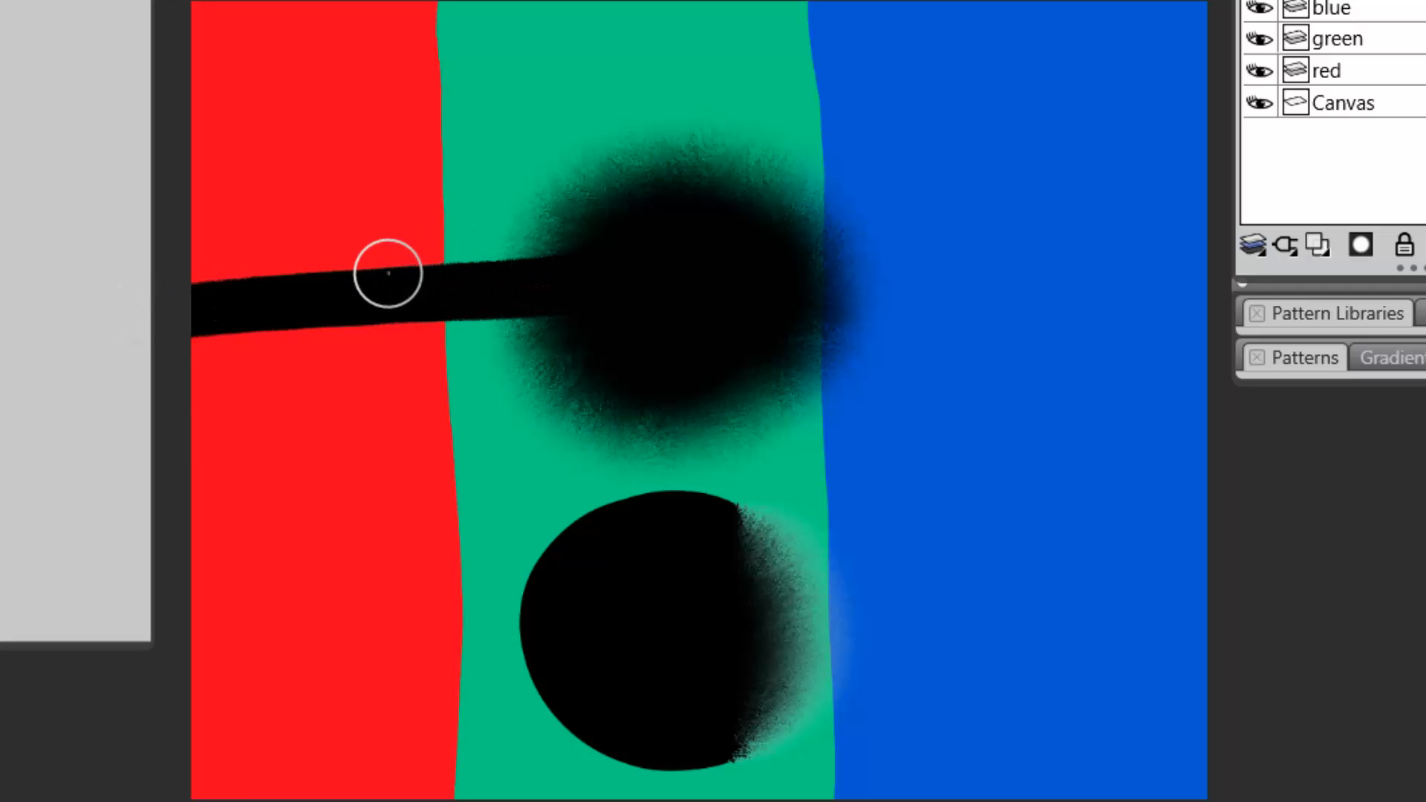
{"action": "left_click_drag", "start_coordinate": [745, 283], "coordinate": [1210, 321]}
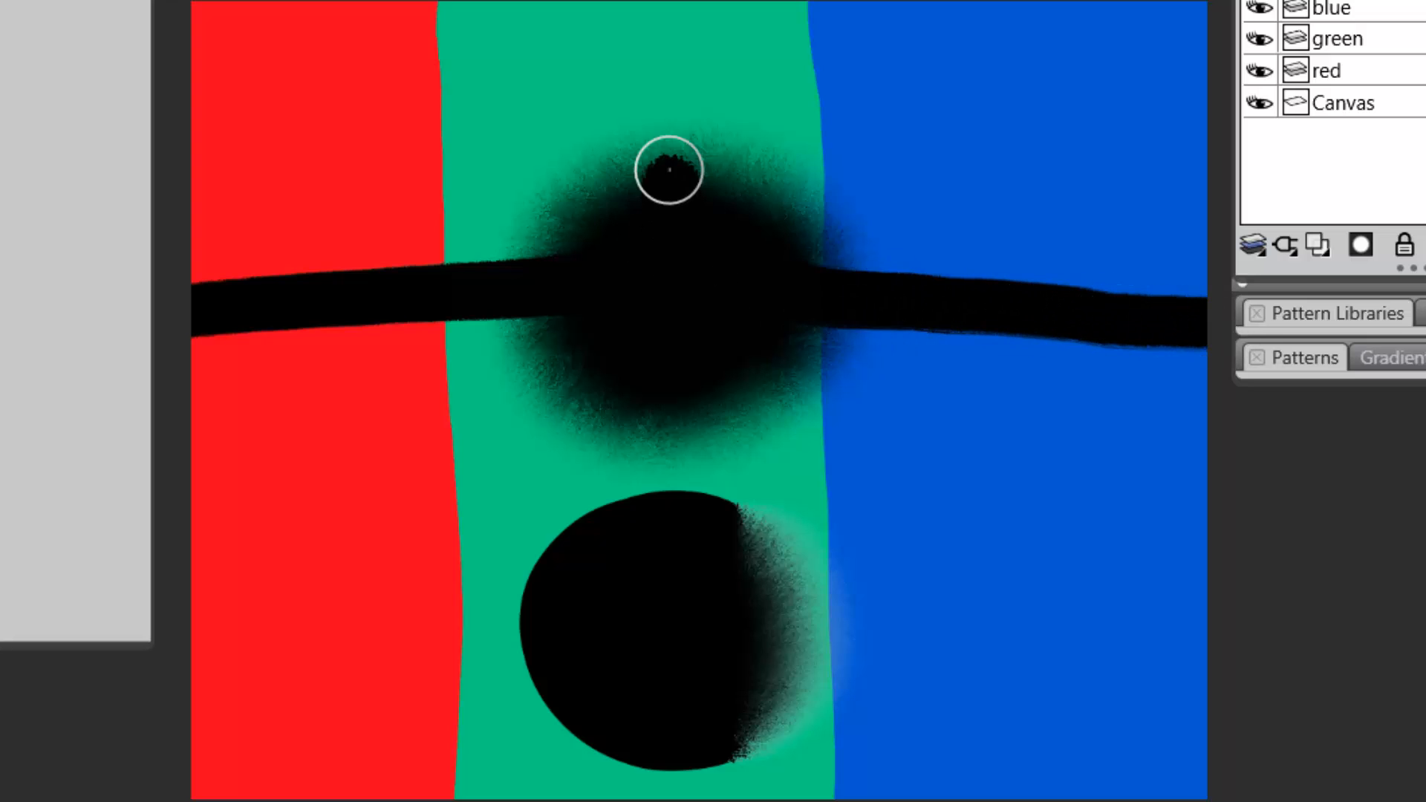
{"action": "left_click_drag", "start_coordinate": [665, 166], "coordinate": [663, 140]}
{"action": "key", "text": "ctrl+z"}
{"action": "mouse_move", "coordinate": [669, 191]}
{"action": "left_mouse_down"}
{"action": "mouse_move", "coordinate": [655, 162]}
{"action": "mouse_move", "coordinate": [644, 190]}
{"action": "mouse_move", "coordinate": [619, 168]}
{"action": "mouse_move", "coordinate": [581, 191]}
{"action": "mouse_move", "coordinate": [592, 154]}
{"action": "mouse_move", "coordinate": [661, 118]}
{"action": "left_mouse_up"}
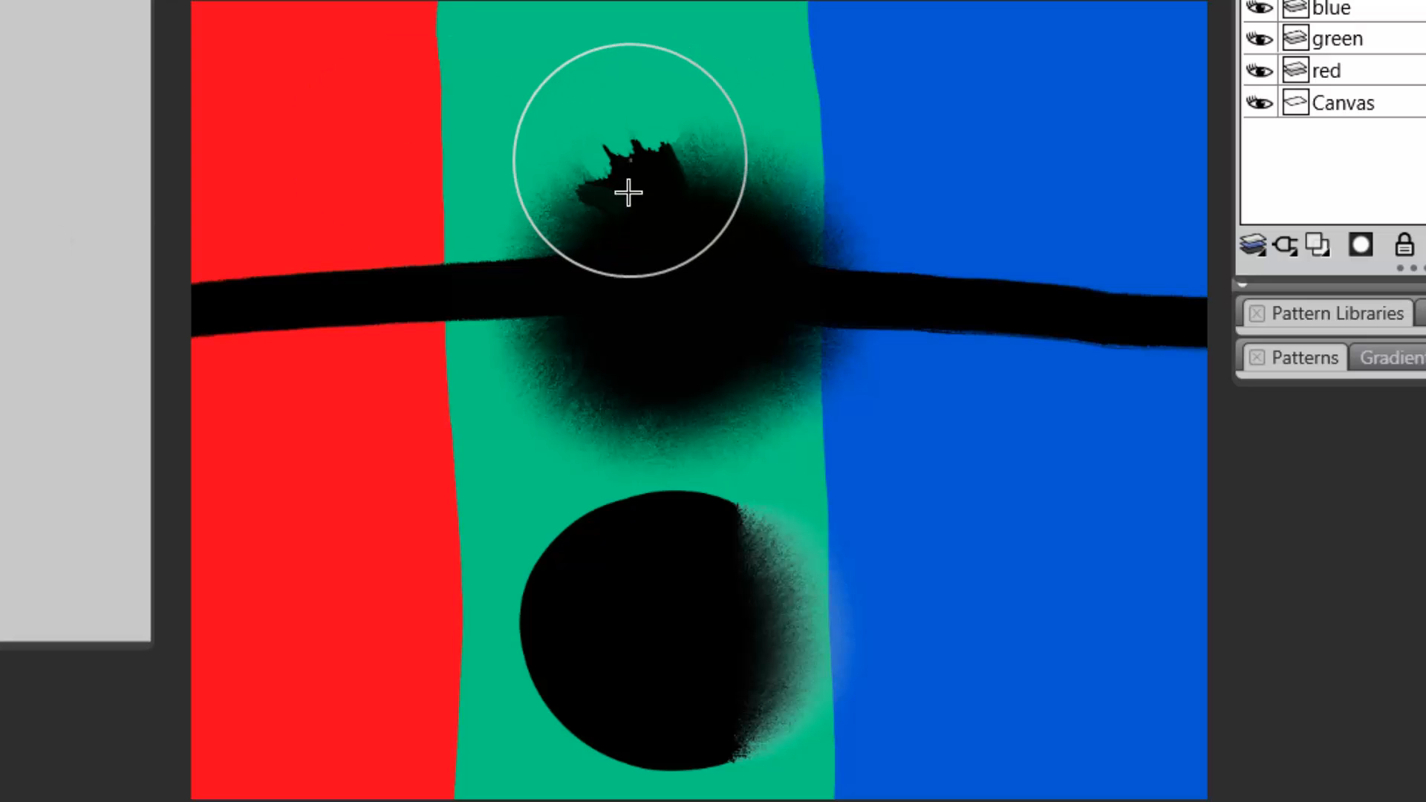
{"action": "mouse_move", "coordinate": [625, 191]}
{"action": "left_mouse_down"}
{"action": "mouse_move", "coordinate": [548, 239]}
{"action": "mouse_move", "coordinate": [603, 181]}
{"action": "mouse_move", "coordinate": [688, 149]}
{"action": "mouse_move", "coordinate": [780, 188]}
{"action": "mouse_move", "coordinate": [665, 163]}
{"action": "mouse_move", "coordinate": [592, 177]}
{"action": "mouse_move", "coordinate": [563, 225]}
{"action": "mouse_move", "coordinate": [525, 242]}
{"action": "mouse_move", "coordinate": [544, 213]}
{"action": "mouse_move", "coordinate": [739, 150]}
{"action": "mouse_move", "coordinate": [817, 256]}
{"action": "left_mouse_up"}
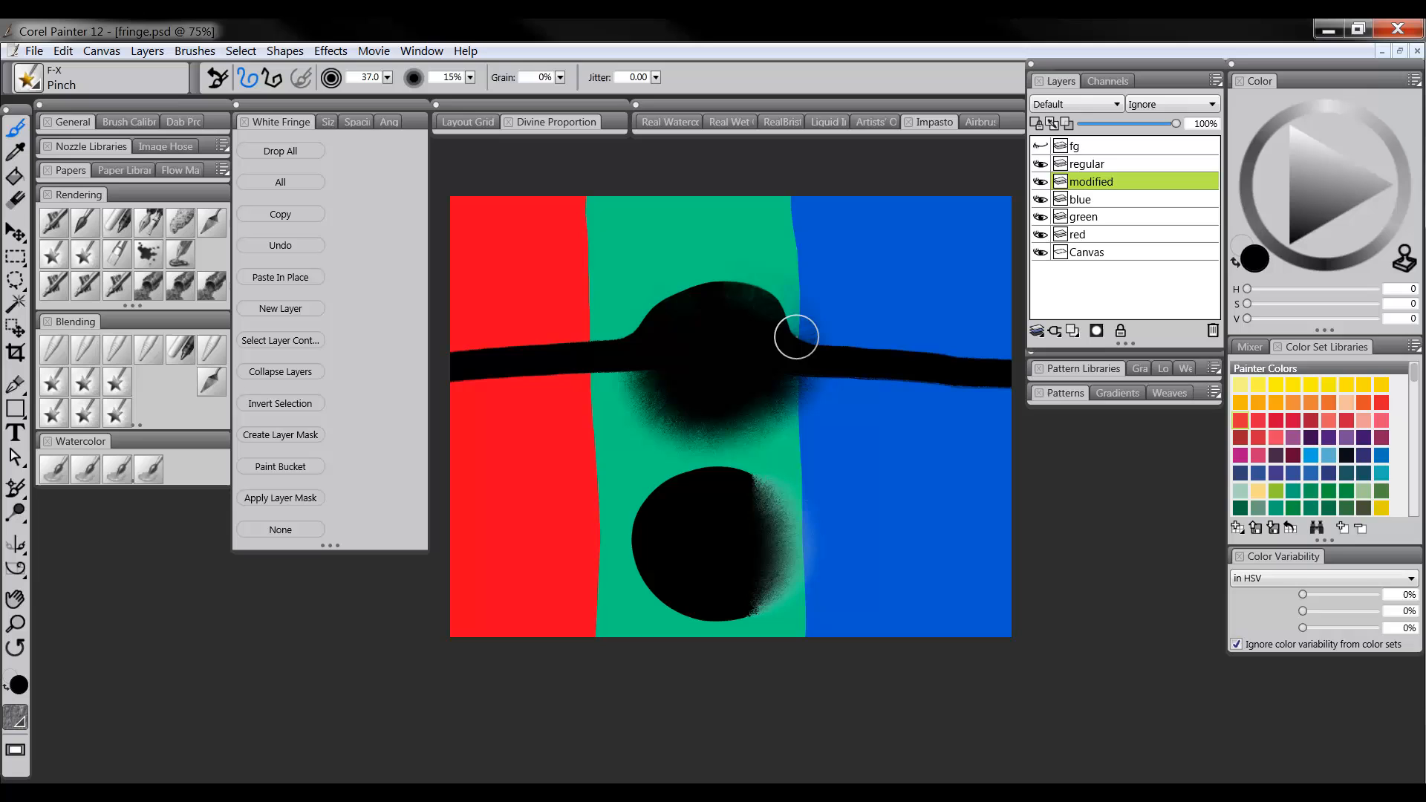
{"action": "mouse_move", "coordinate": [796, 337]}
{"action": "left_mouse_down"}
{"action": "mouse_move", "coordinate": [805, 324]}
{"action": "mouse_move", "coordinate": [751, 306]}
{"action": "mouse_move", "coordinate": [629, 378]}
{"action": "left_mouse_up"}
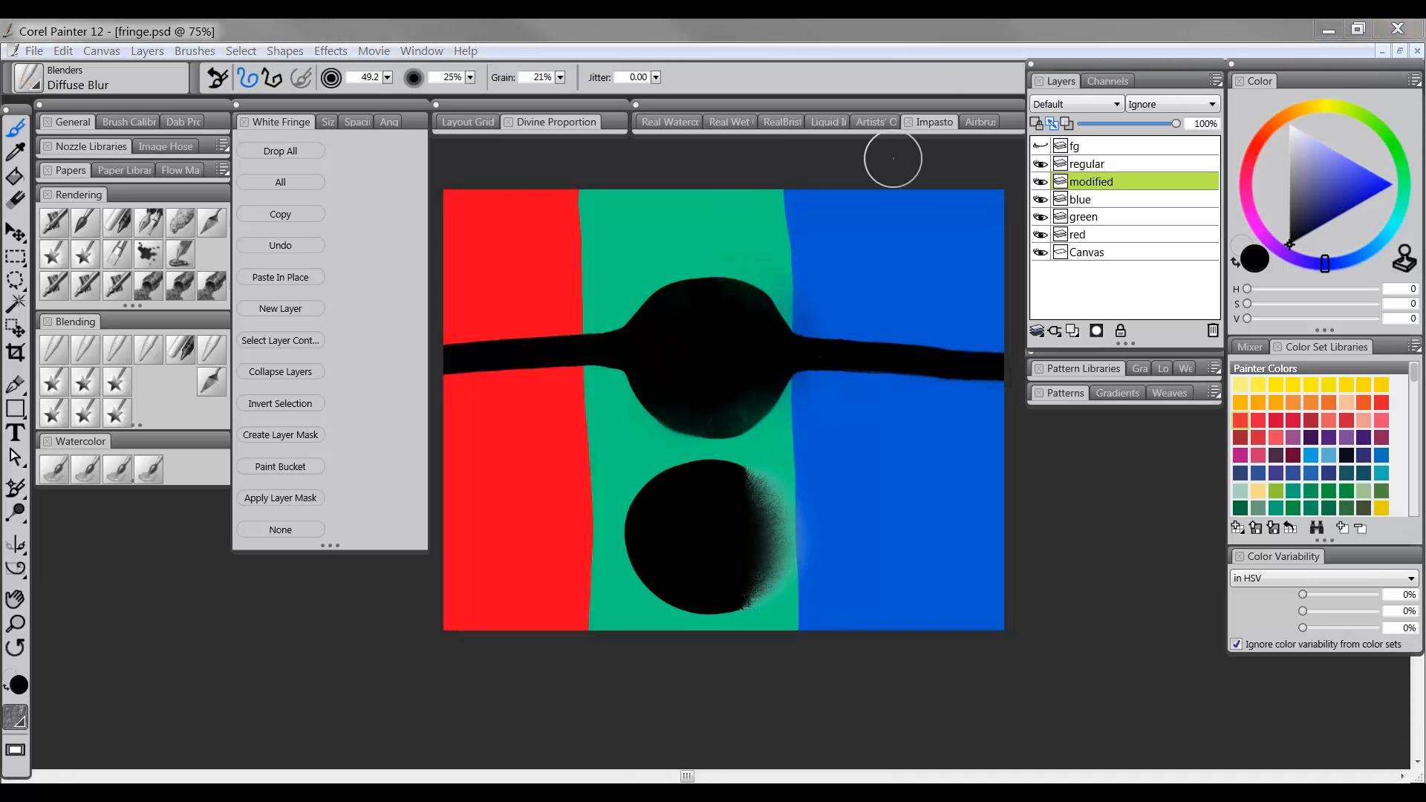
Step: Collapse the White Fringe palette, delete the regular and modified layers, and show the fg layer
{"action": "left_click", "coordinate": [295, 125]}
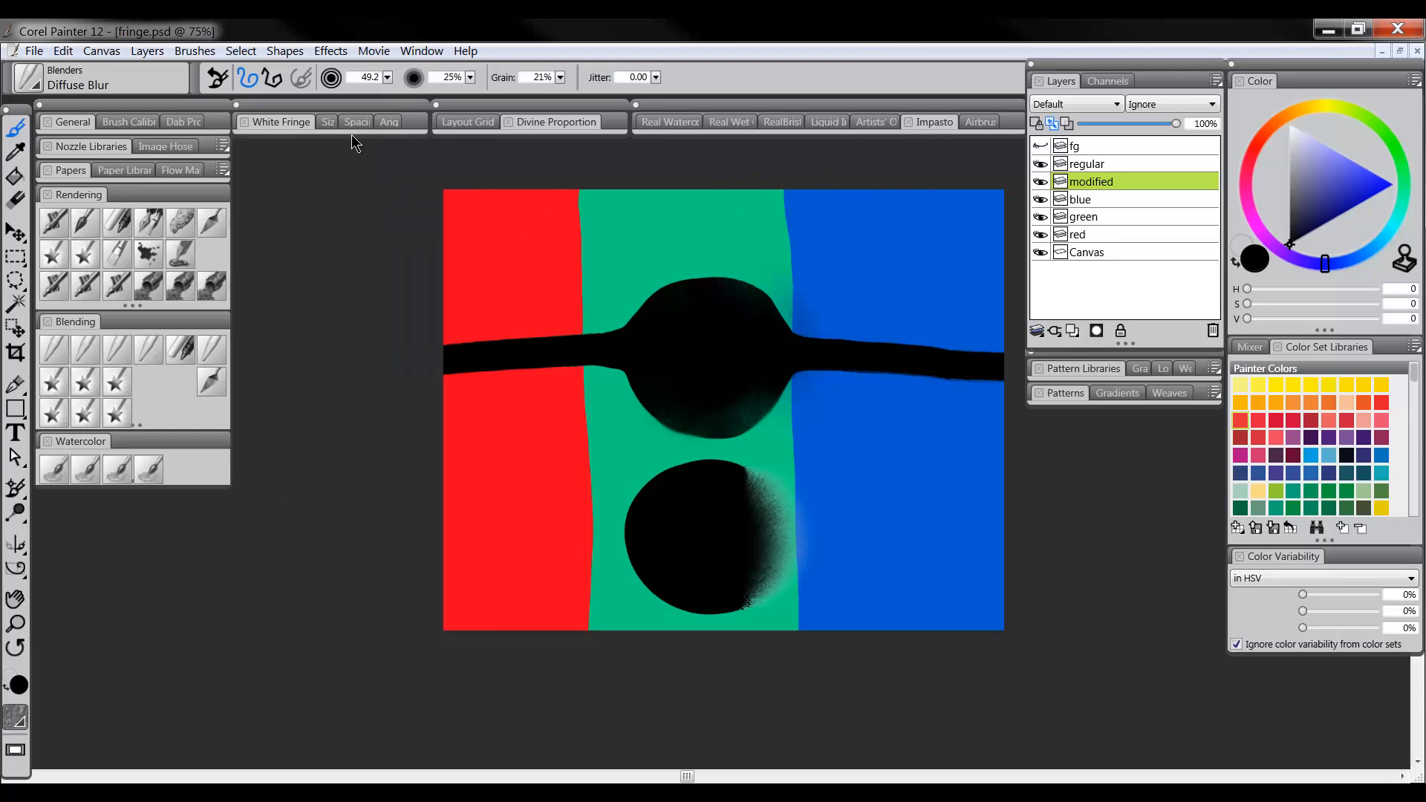
{"action": "double_click", "coordinate": [1100, 166]}
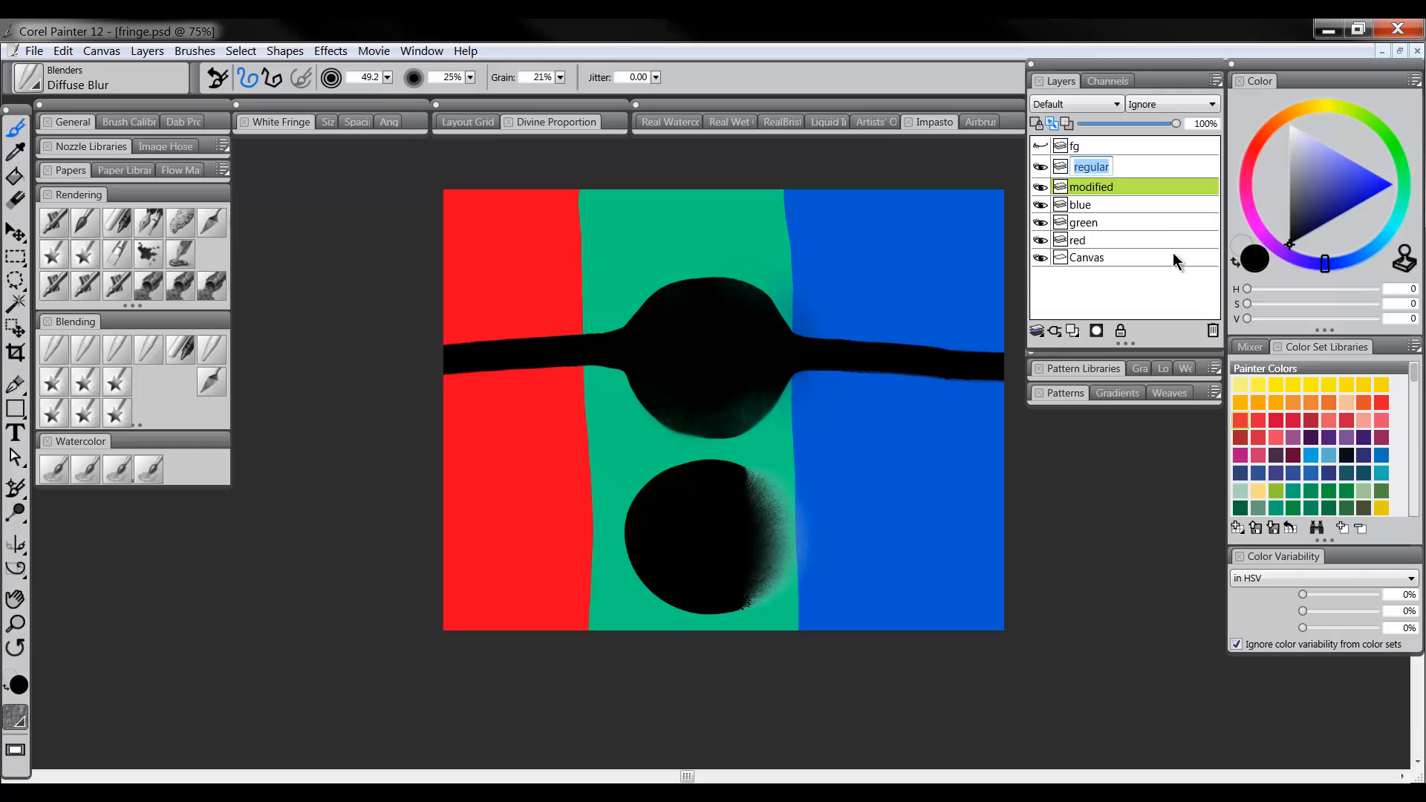
{"action": "left_click", "coordinate": [1140, 167]}
{"action": "left_click", "coordinate": [1139, 182], "text": "shift"}
{"action": "left_click", "coordinate": [1213, 331]}
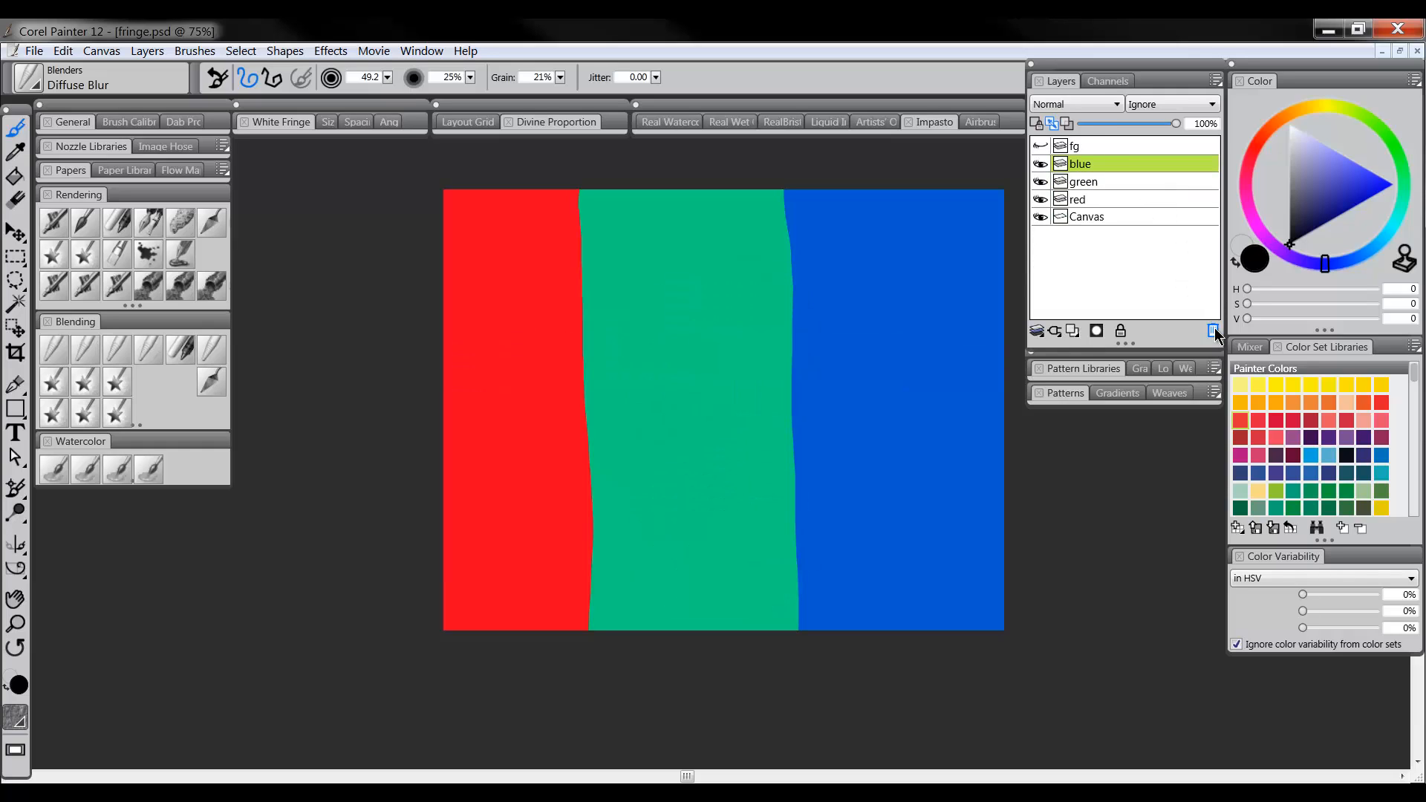
{"action": "left_click", "coordinate": [1040, 146]}
Step: Review the blue, green and red background layers by selecting them one after another
{"action": "left_click", "coordinate": [1102, 181]}
{"action": "left_click", "coordinate": [1102, 196]}
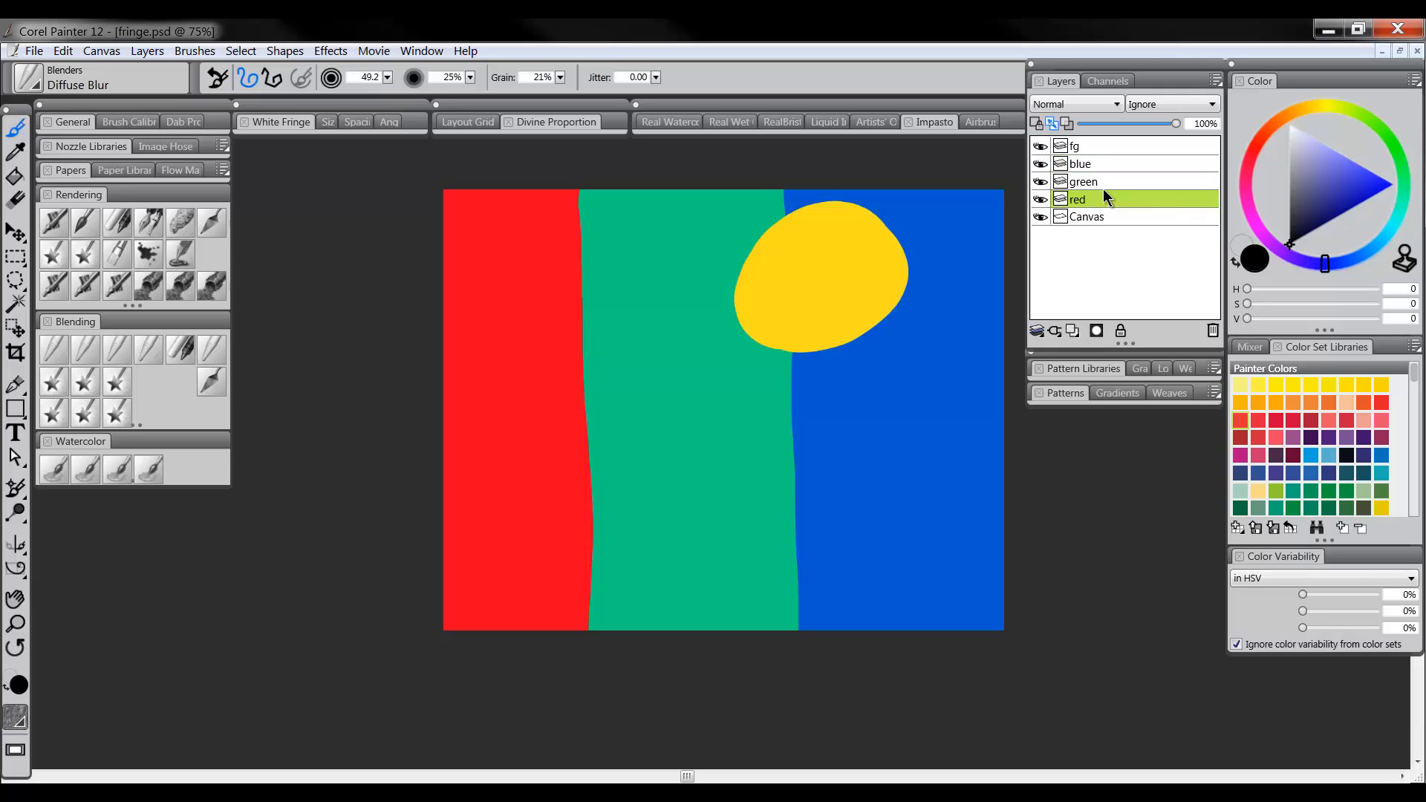
{"action": "left_click", "coordinate": [1103, 168]}
{"action": "left_click", "coordinate": [1104, 182]}
{"action": "left_click", "coordinate": [1106, 198]}
{"action": "left_click", "coordinate": [1104, 164]}
{"action": "left_click", "coordinate": [1106, 182]}
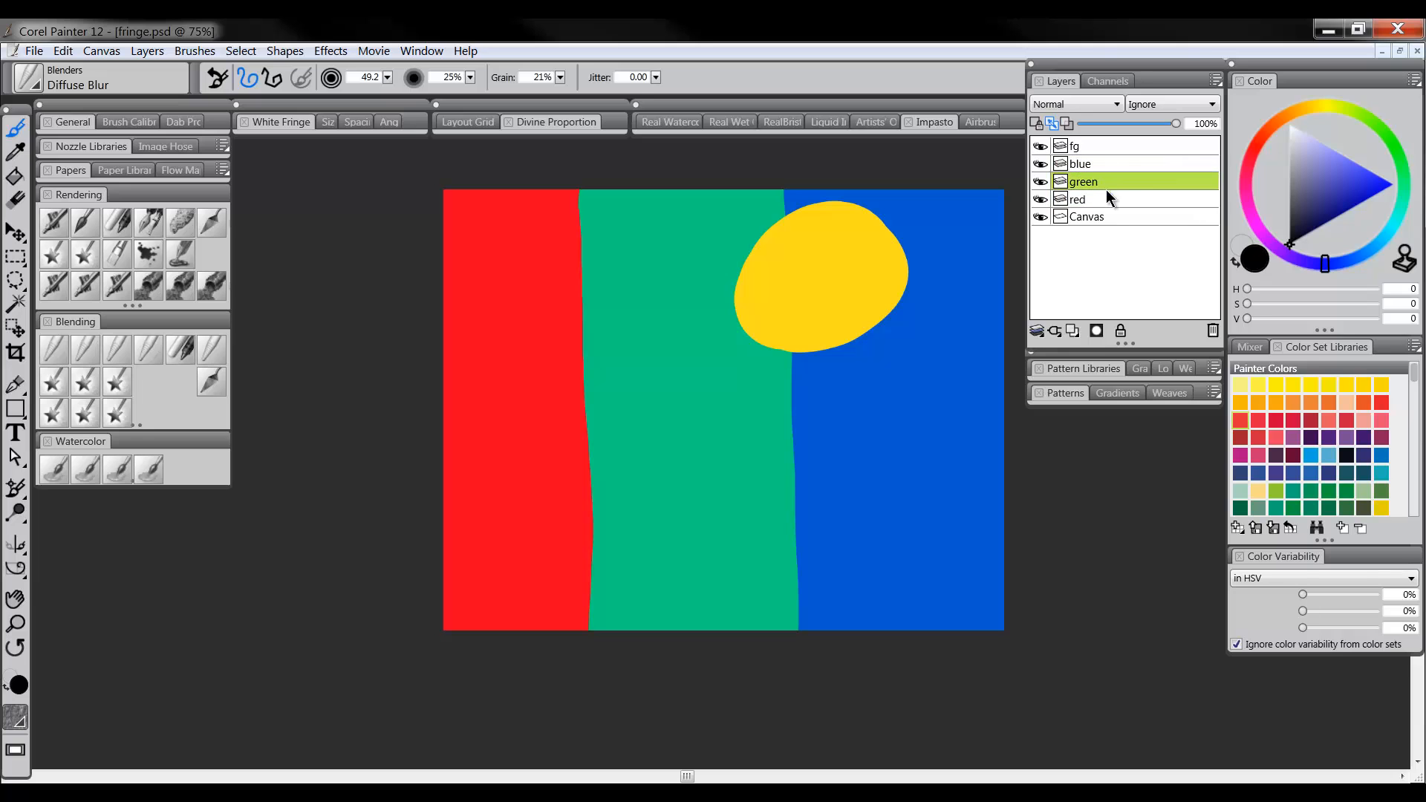
{"action": "left_click", "coordinate": [1107, 199]}
Step: Move the fg layer's yellow shape slightly to the left with the Layer Adjuster
{"action": "left_click", "coordinate": [1070, 146]}
{"action": "left_click", "coordinate": [15, 233]}
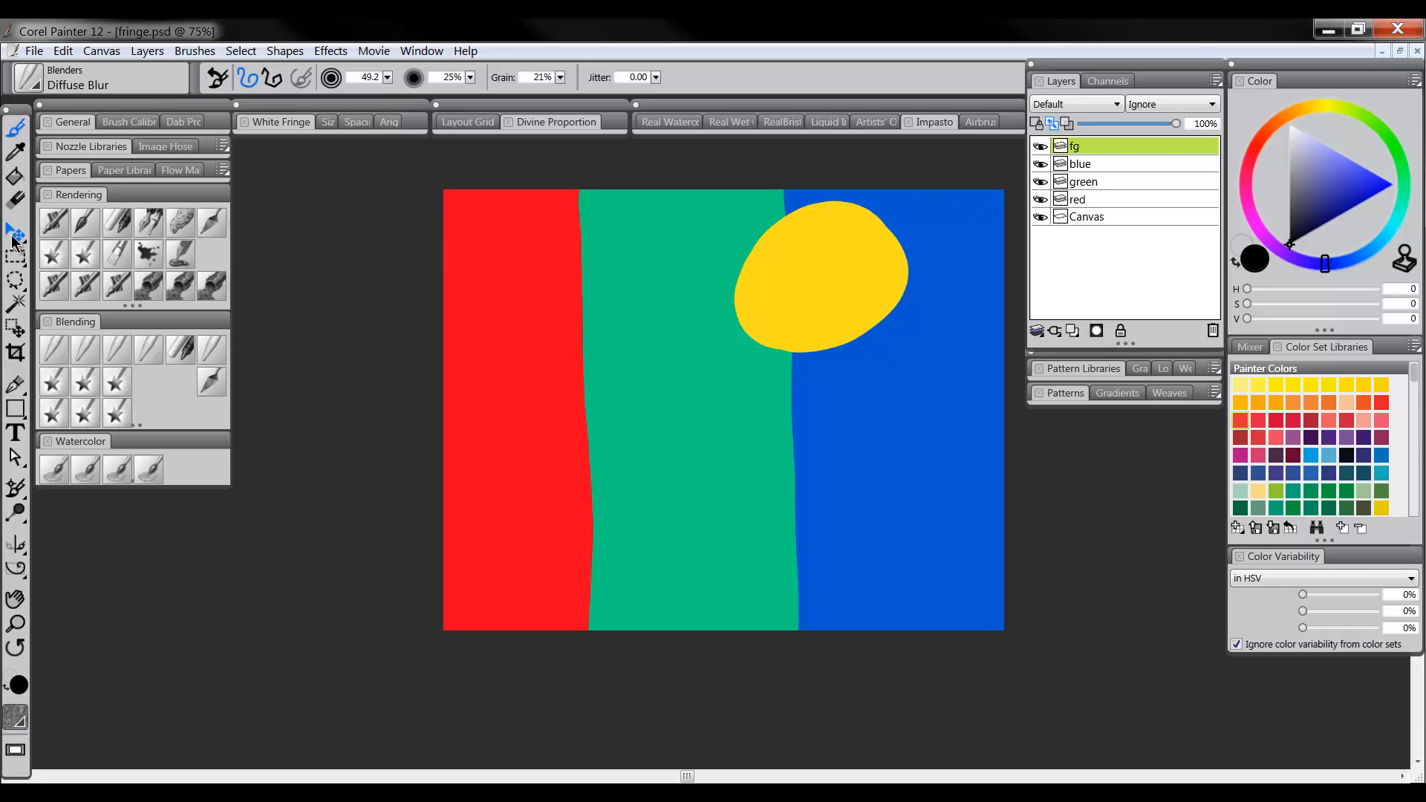
{"action": "mouse_move", "coordinate": [821, 280]}
{"action": "left_mouse_down"}
{"action": "mouse_move", "coordinate": [796, 309]}
{"action": "mouse_move", "coordinate": [801, 283]}
{"action": "left_mouse_up"}
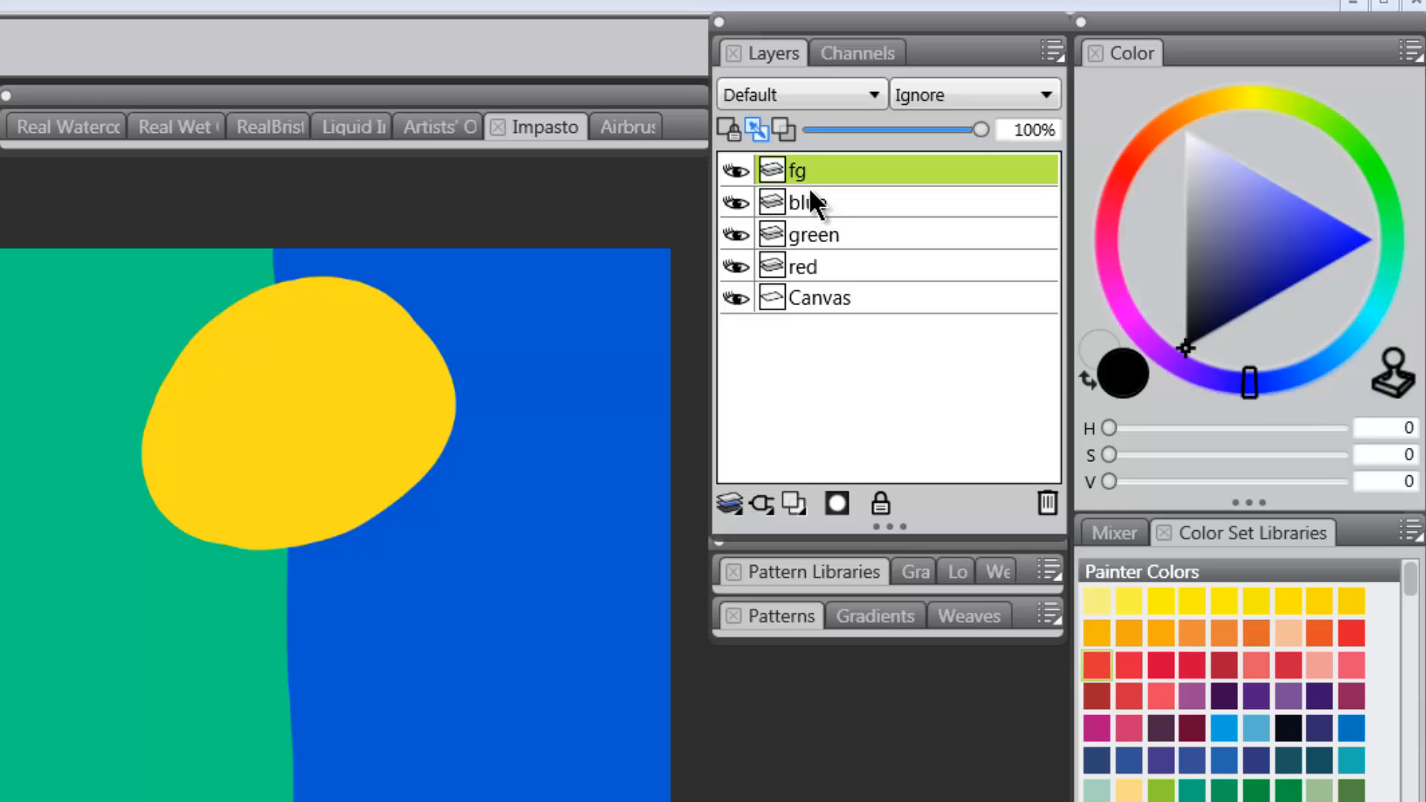
Step: Collapse the blue, green and red layers into a single layer
{"action": "left_click", "coordinate": [820, 208]}
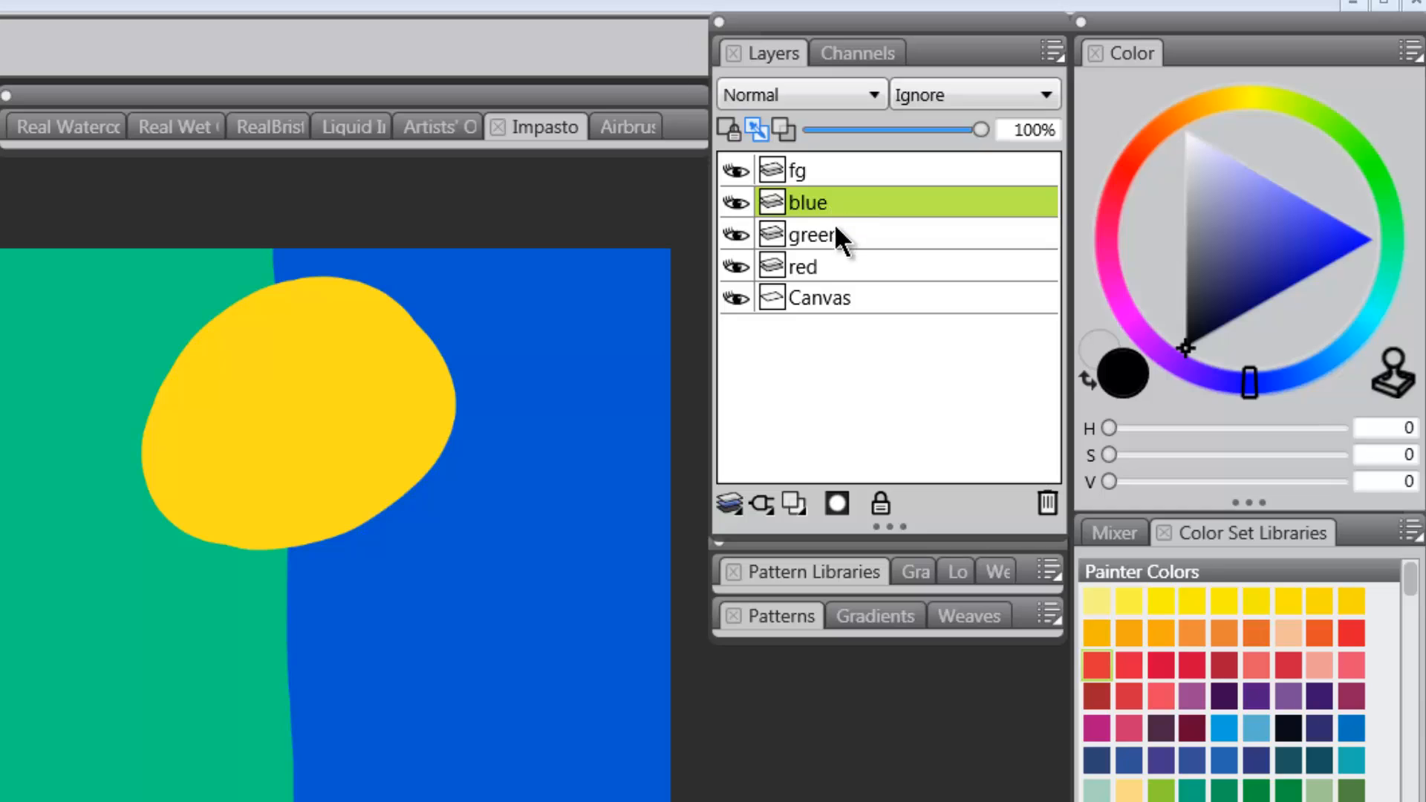
{"action": "left_click", "coordinate": [842, 261], "text": "shift"}
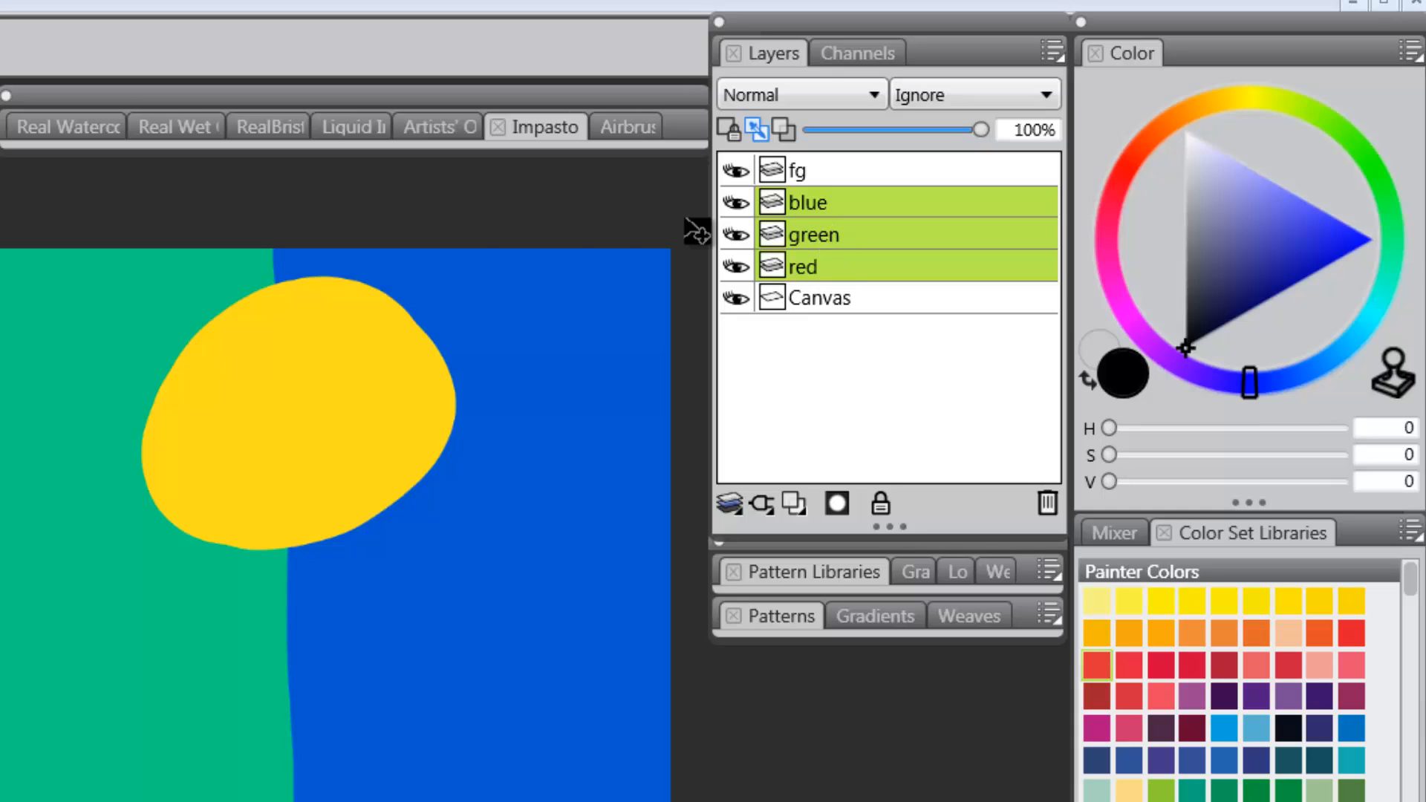
{"action": "left_click", "coordinate": [731, 504]}
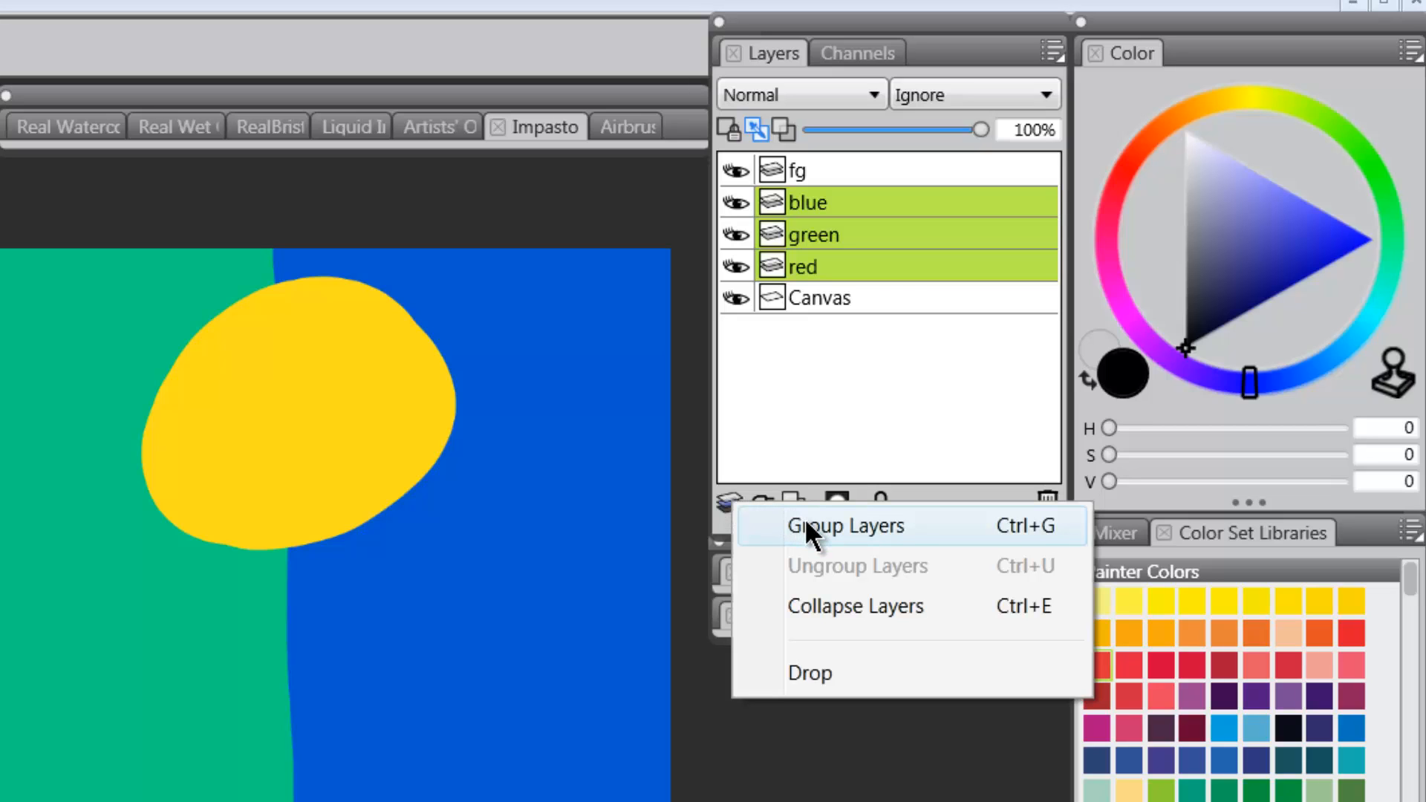
{"action": "left_click", "coordinate": [825, 603]}
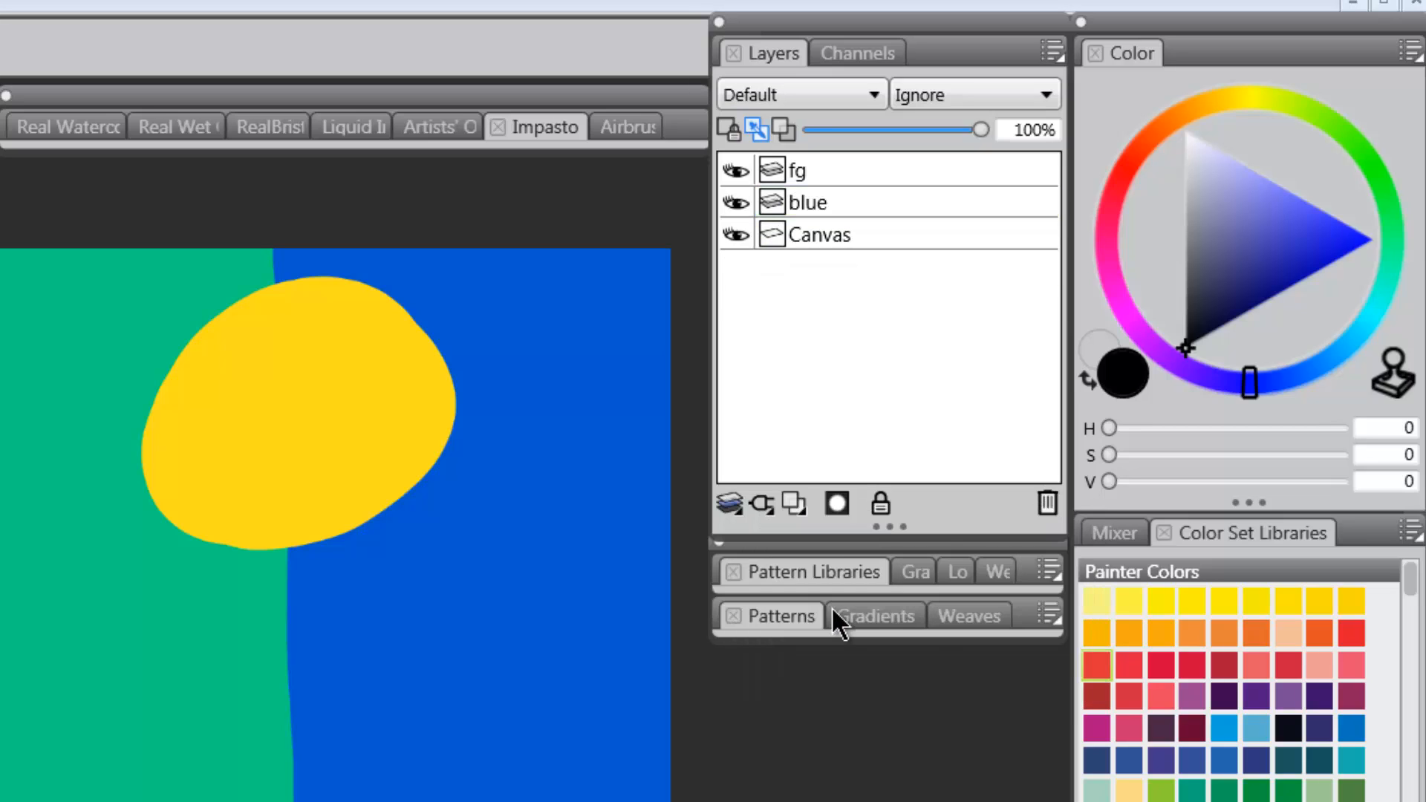
Step: Select the entire collapsed background layer and copy it
{"action": "left_click", "coordinate": [823, 200]}
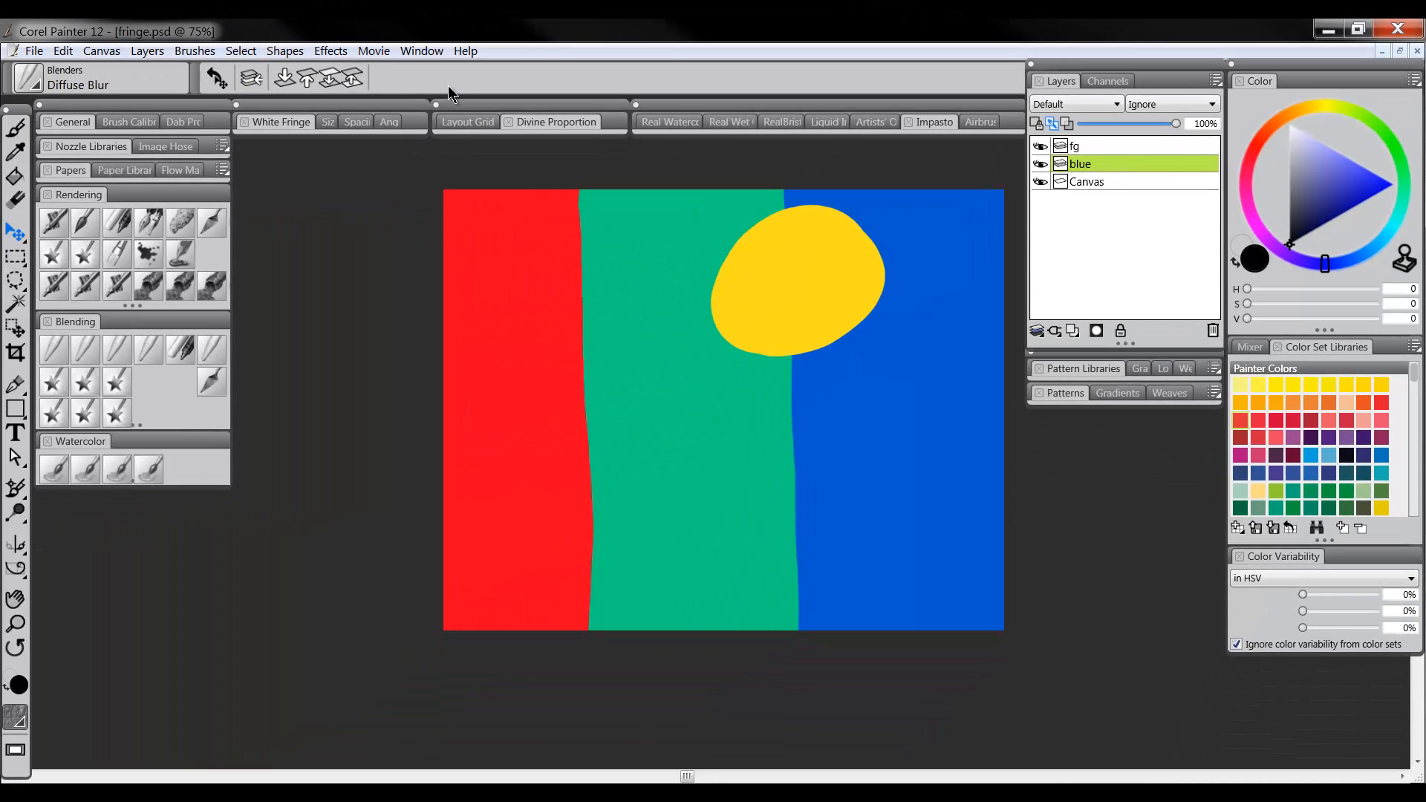
{"action": "left_click", "coordinate": [241, 51]}
{"action": "left_click", "coordinate": [260, 74]}
{"action": "left_click", "coordinate": [64, 51]}
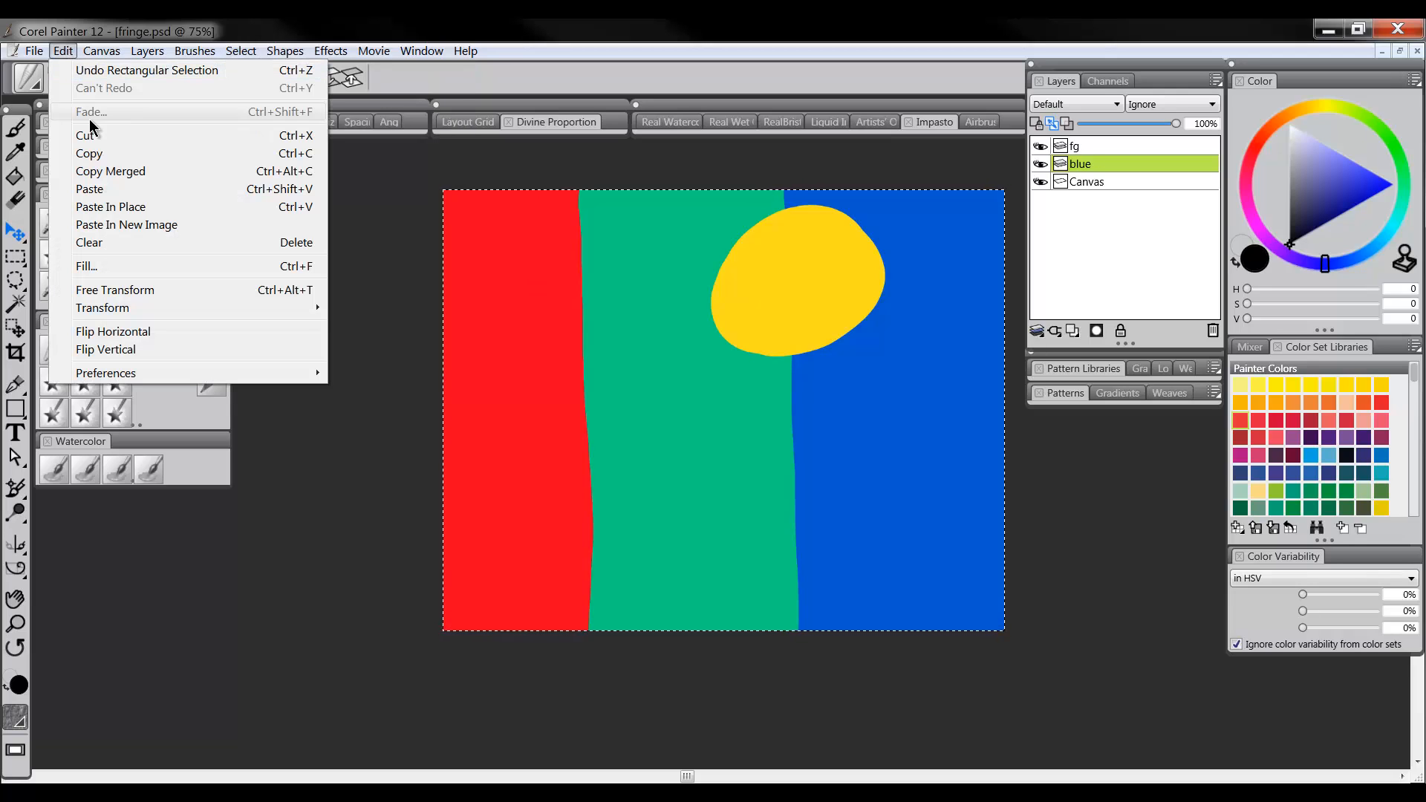
{"action": "left_click", "coordinate": [102, 154]}
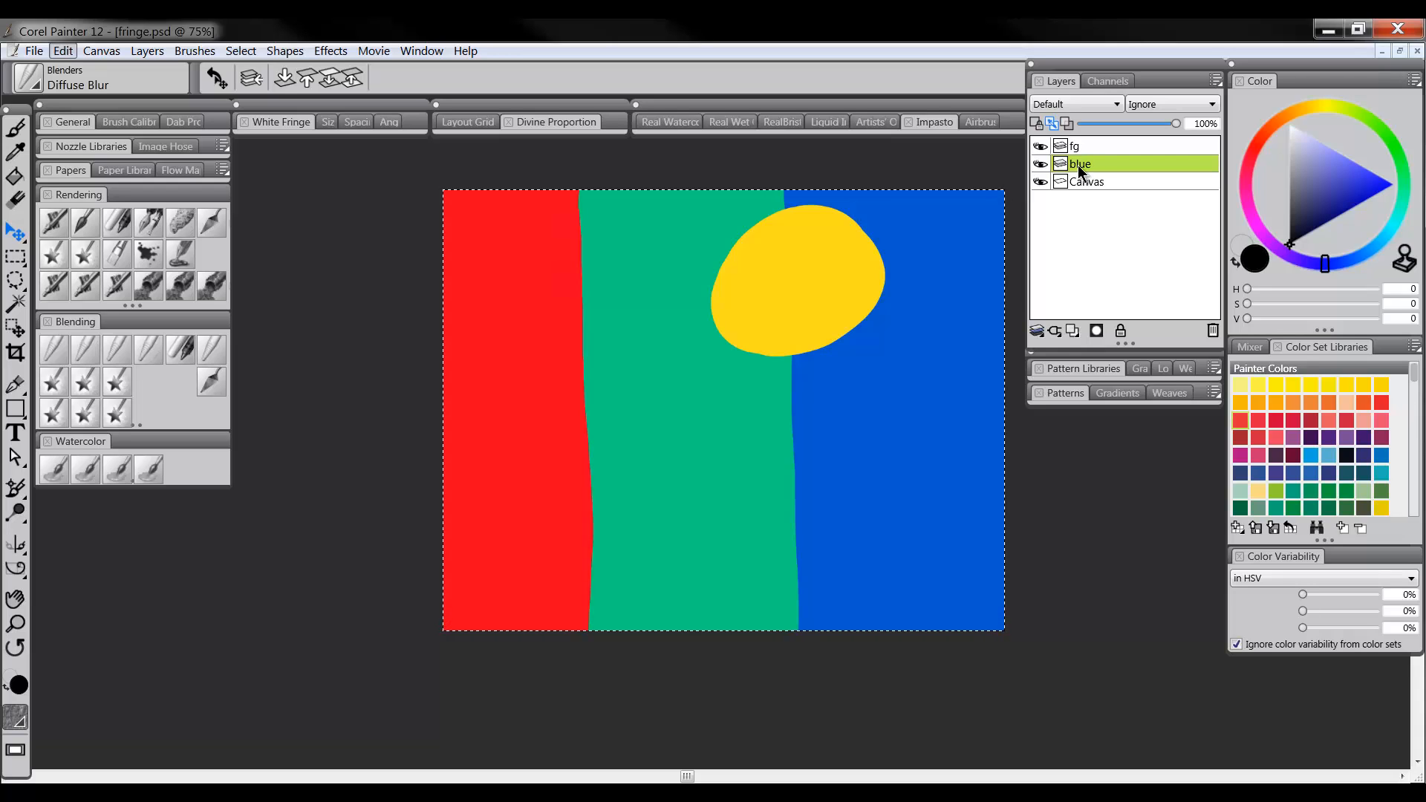
Step: Undo the selection and the layer collapse to restore the separate blue, green and red layers
{"action": "left_click", "coordinate": [63, 52]}
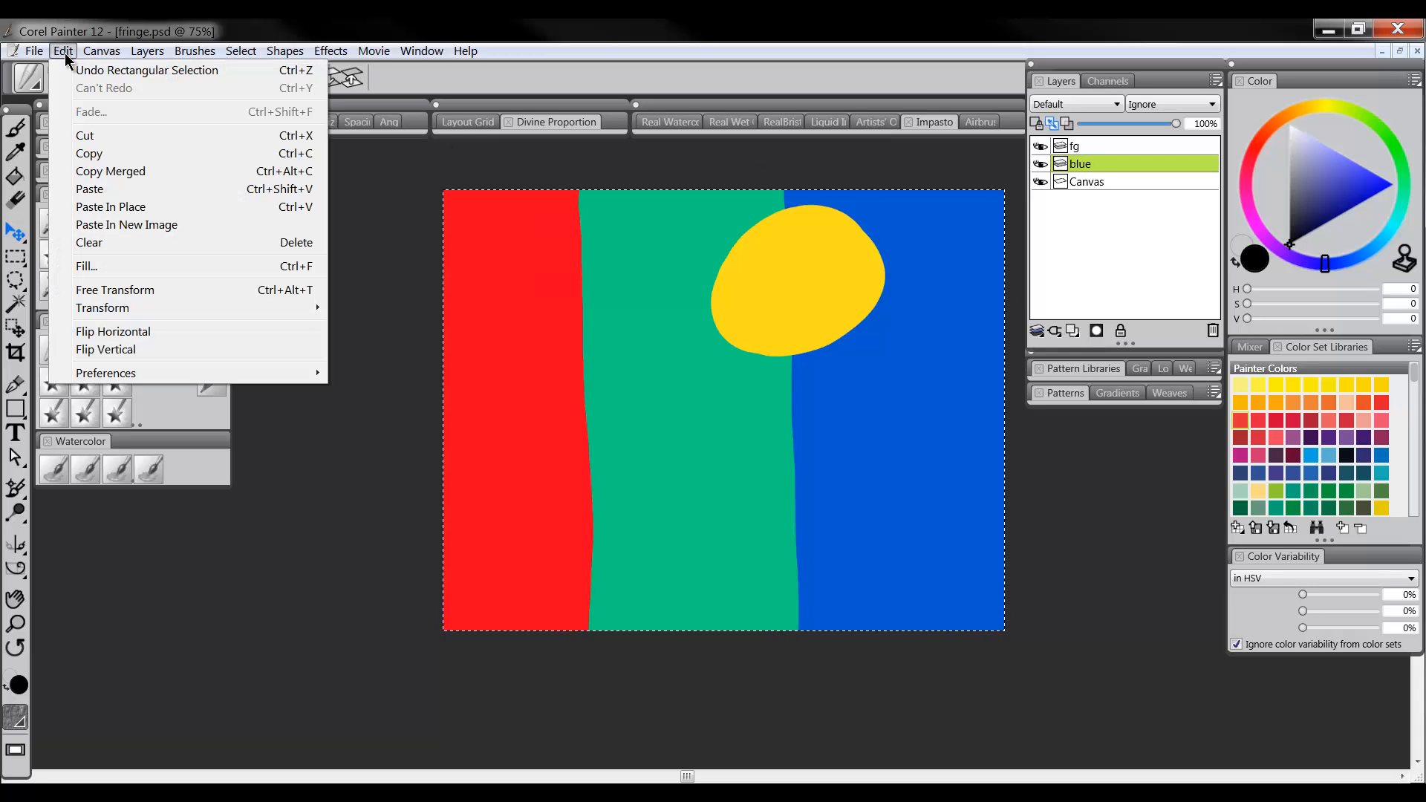
{"action": "left_click", "coordinate": [72, 69]}
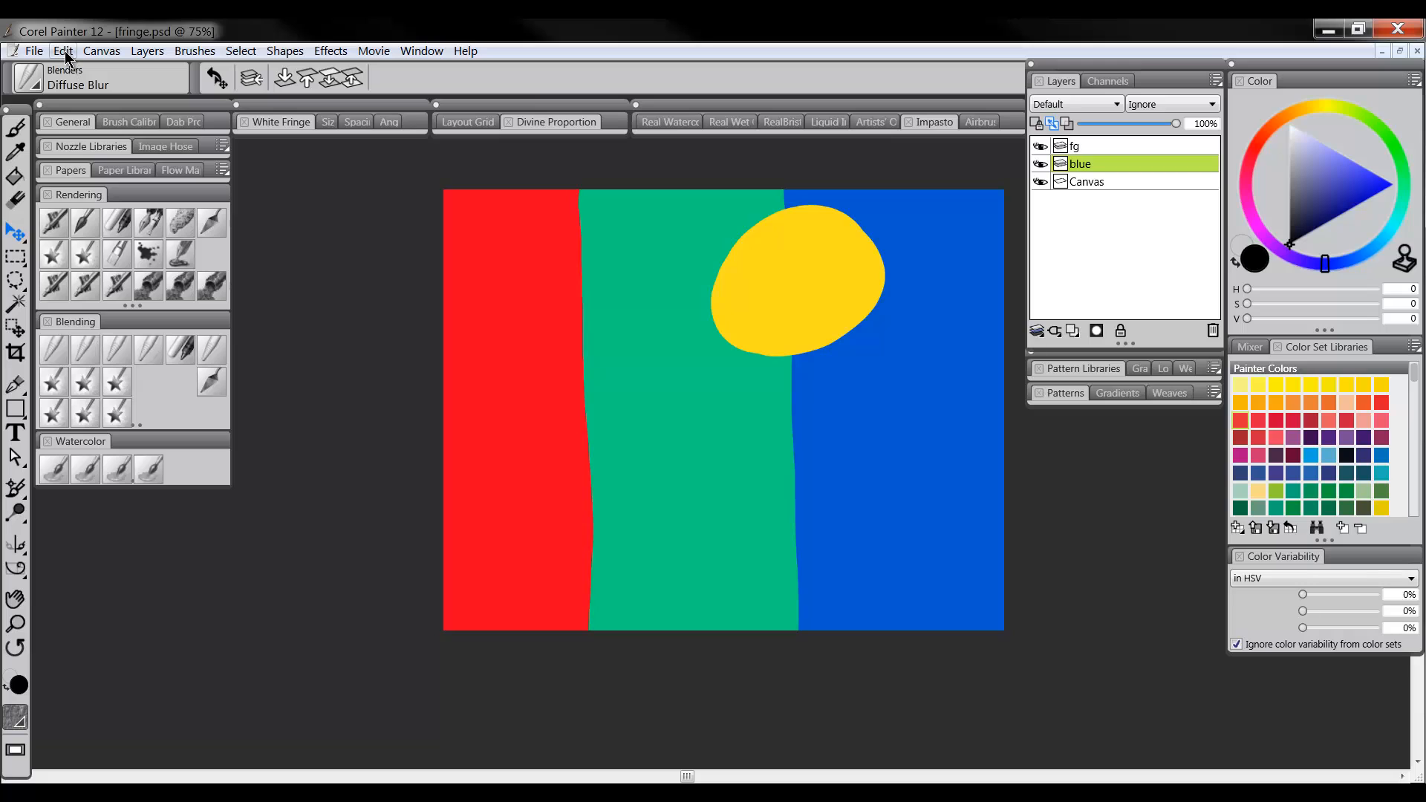
{"action": "left_click", "coordinate": [63, 52]}
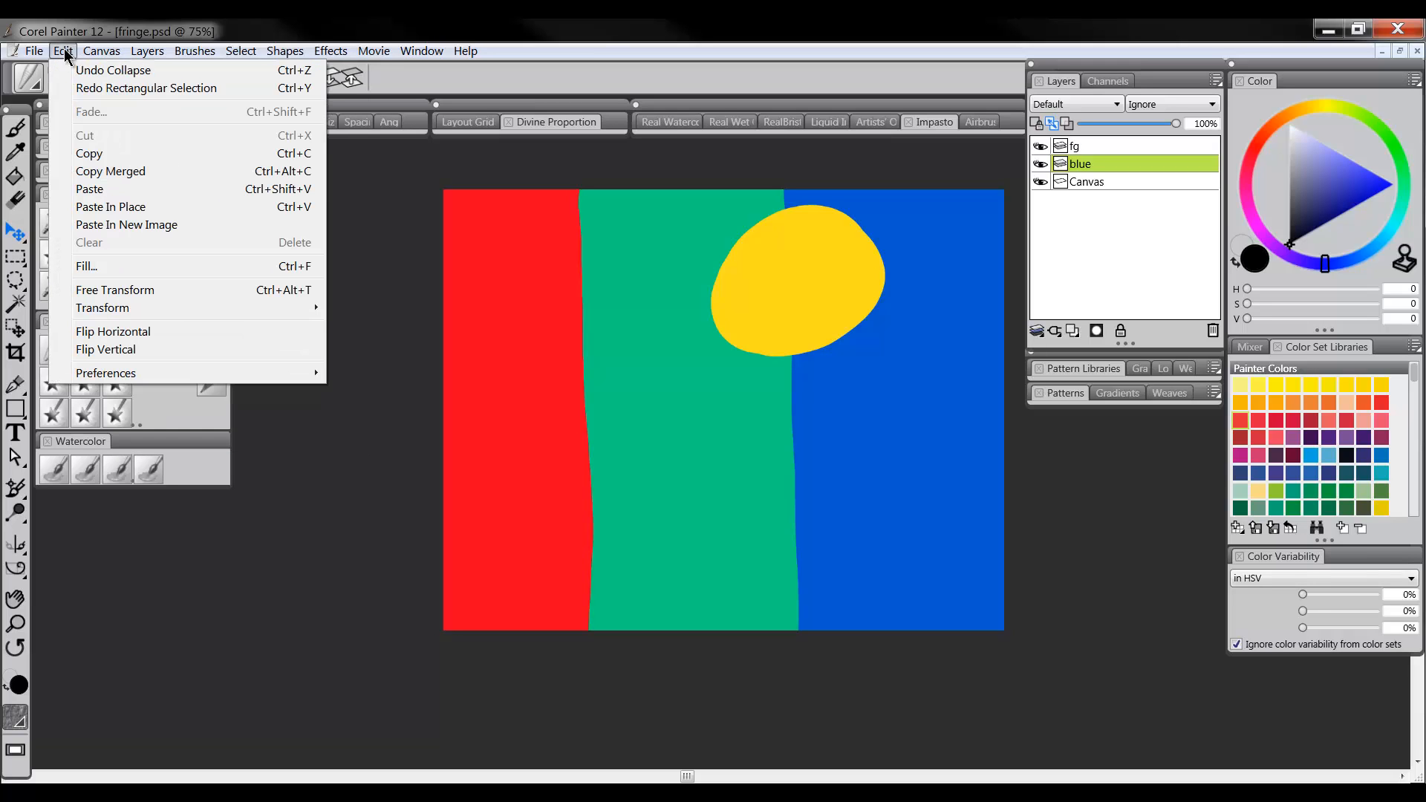
{"action": "left_click", "coordinate": [80, 72]}
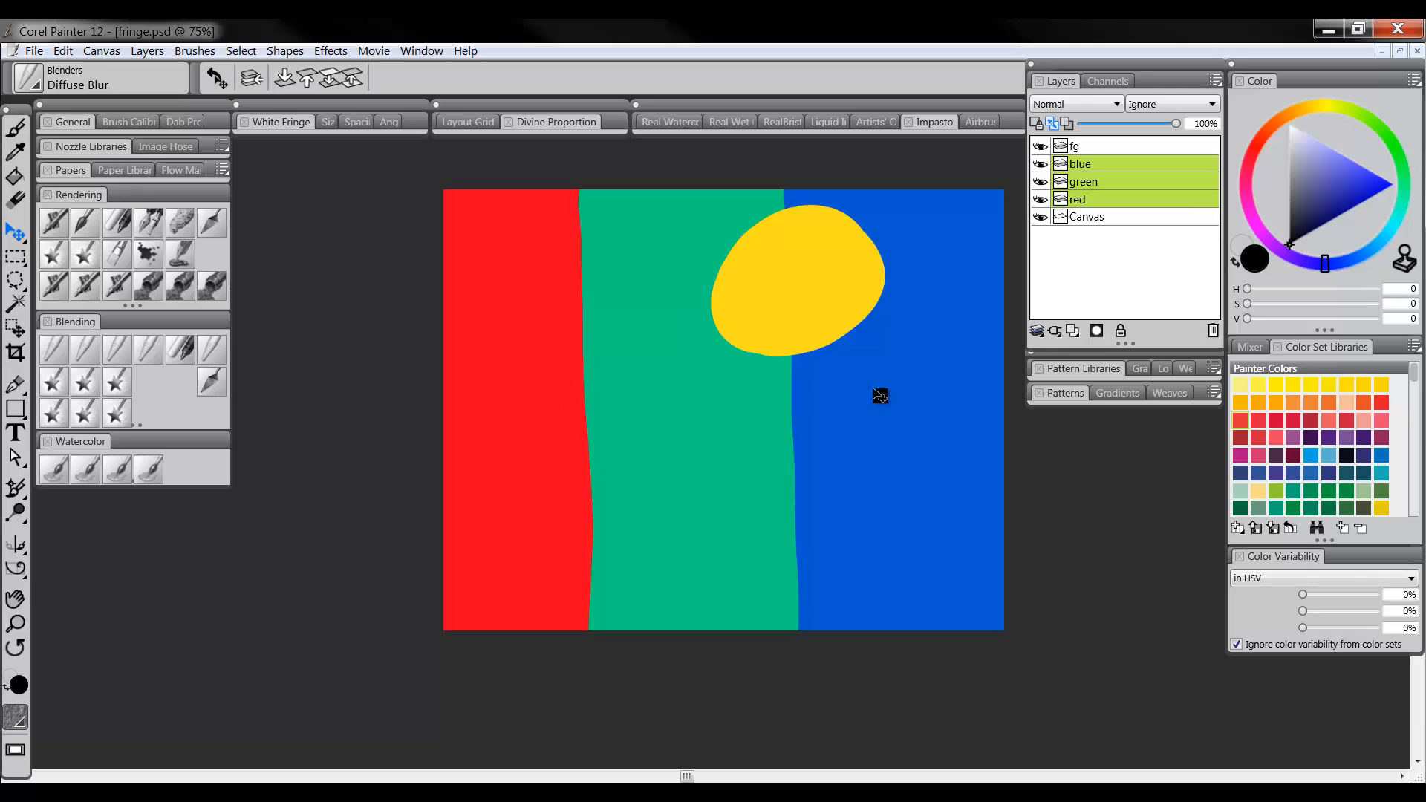
Step: Paste the copied background in place as a new layer and rename it "merged bg"
{"action": "left_click", "coordinate": [63, 50]}
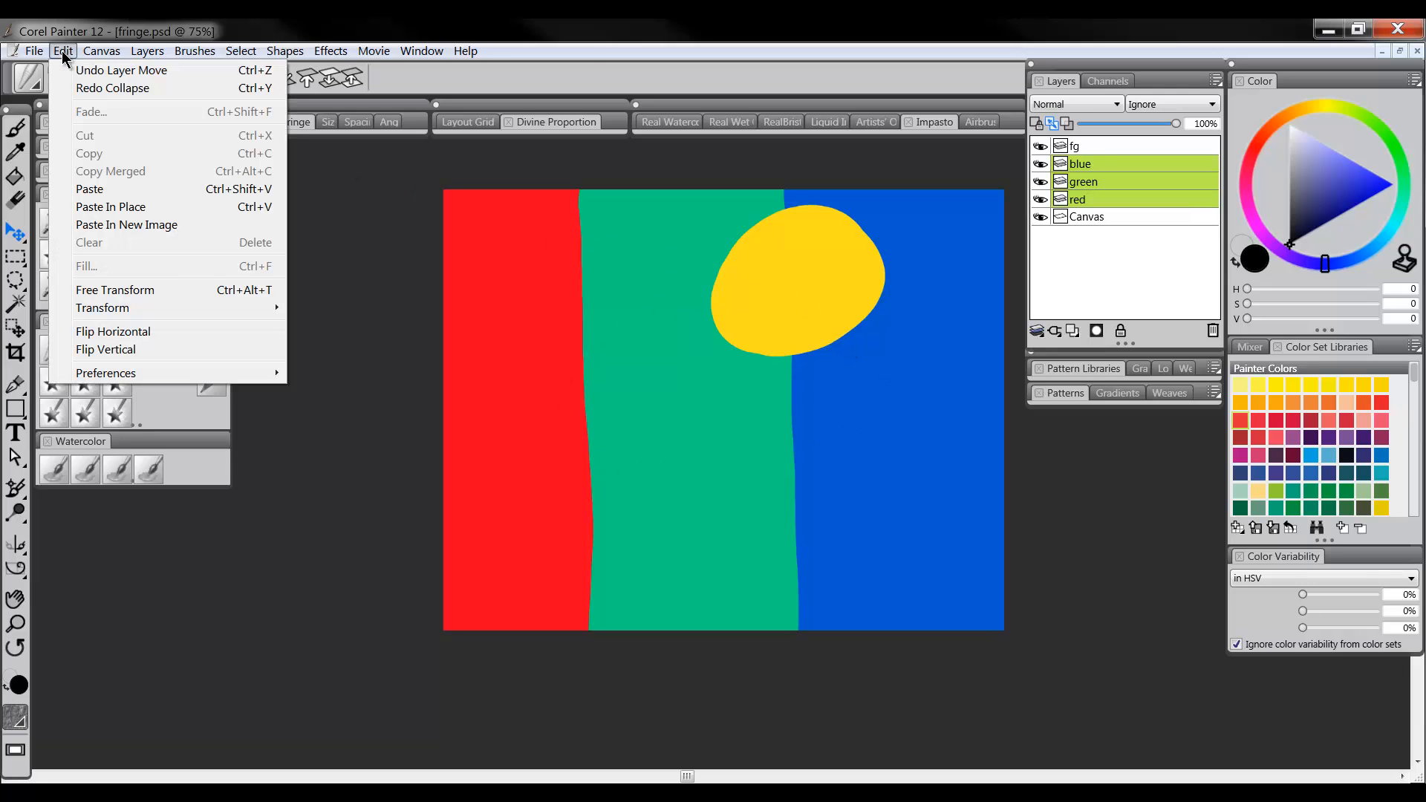
{"action": "left_click", "coordinate": [99, 208]}
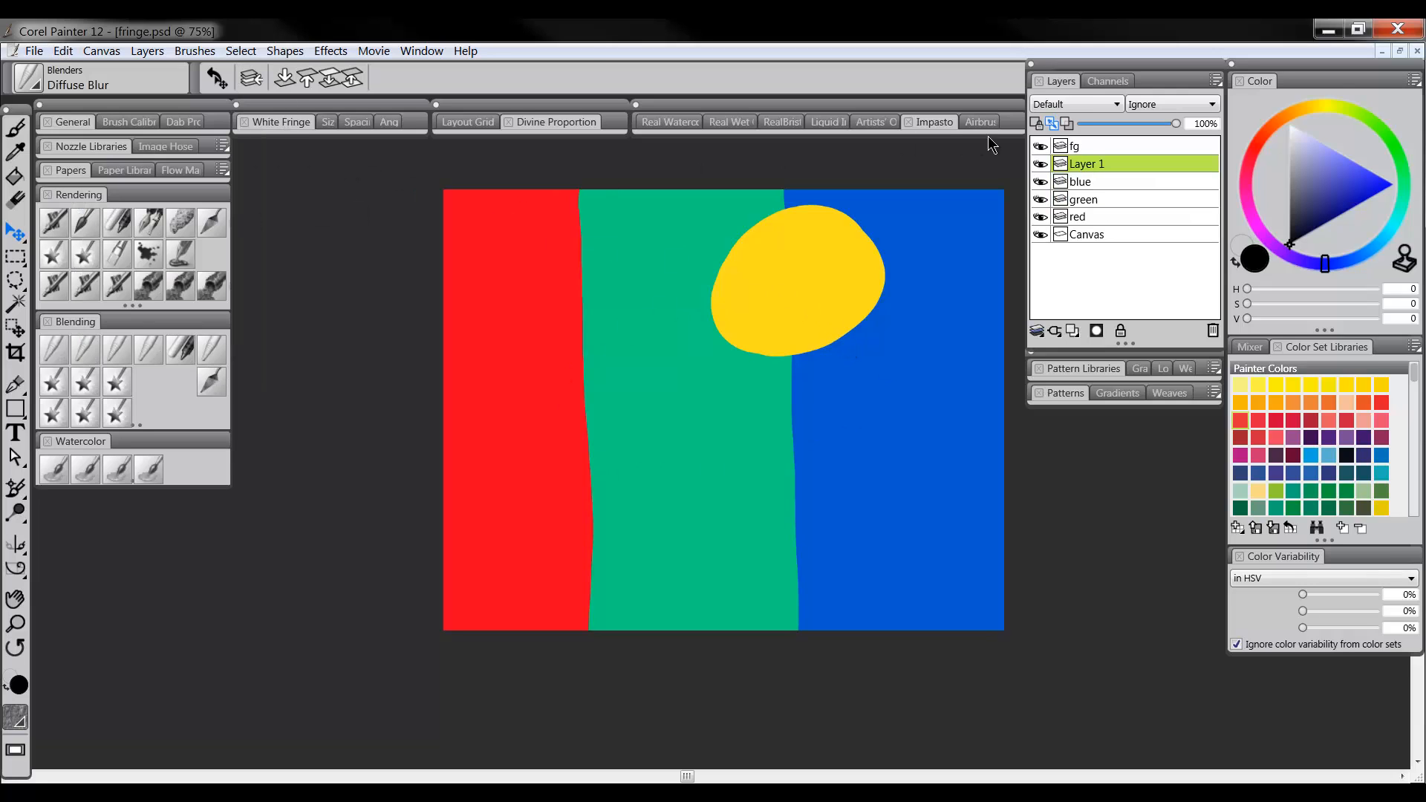
{"action": "double_click", "coordinate": [1087, 166]}
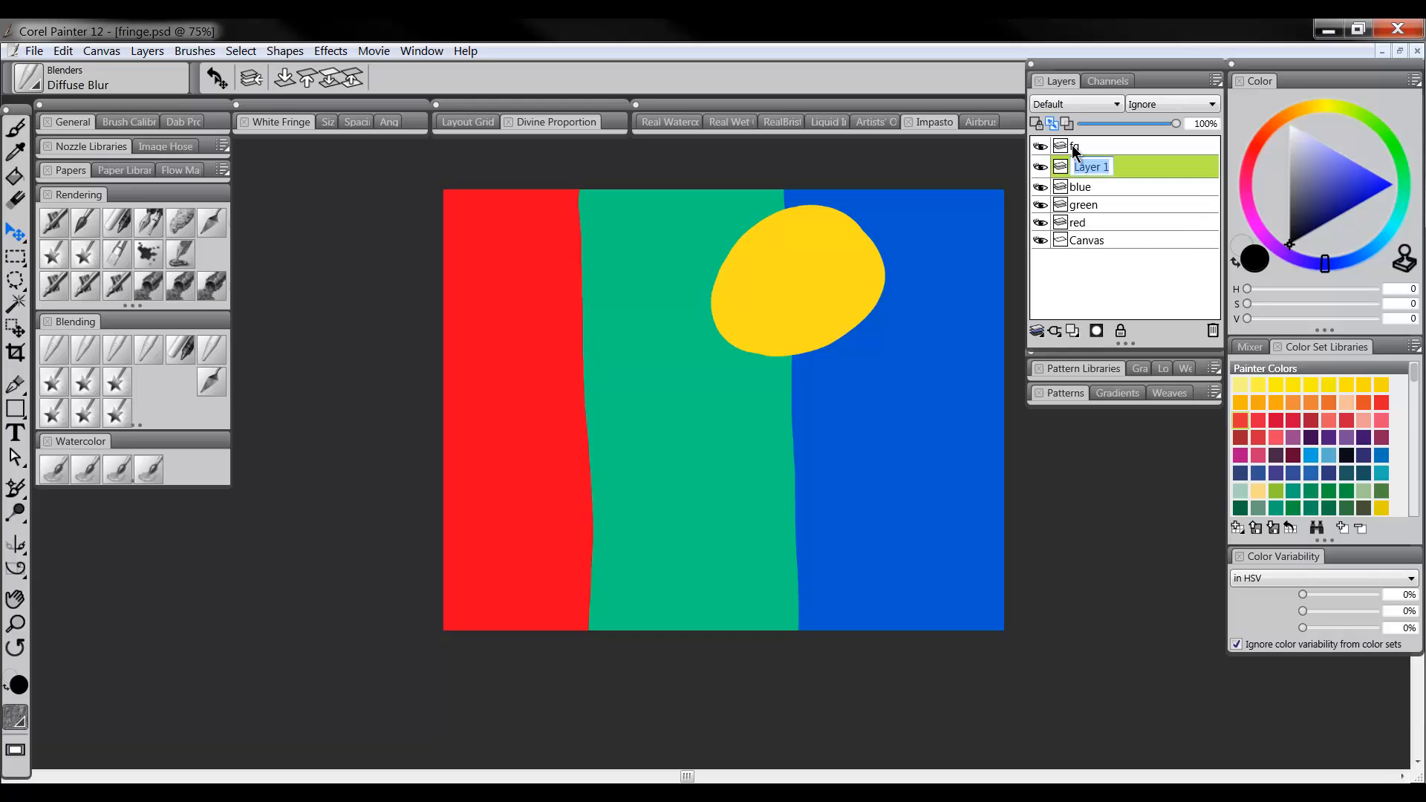
{"action": "type", "text": "merged bg"}
{"action": "key", "text": "Return"}
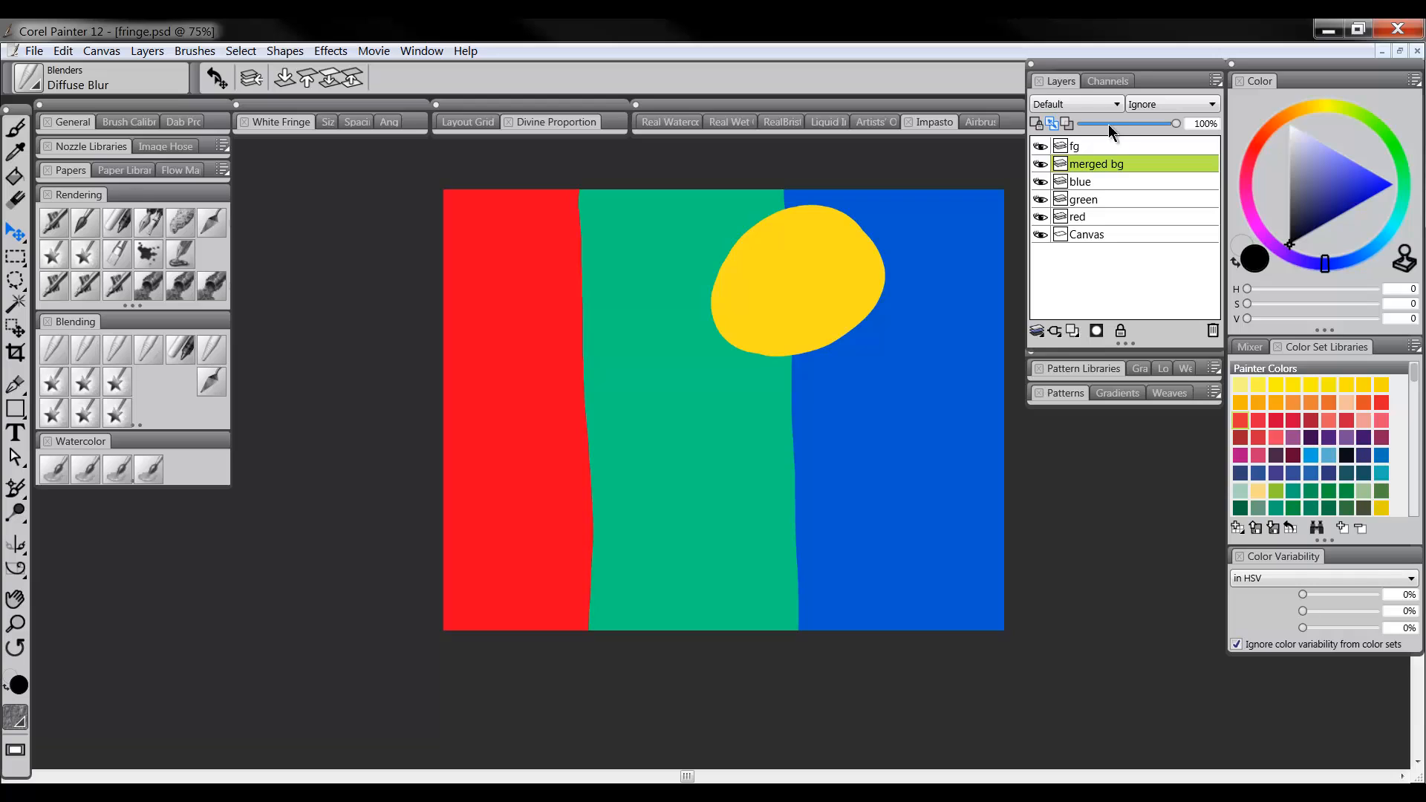
Step: Add a new layer above merged bg and name it "modified layer"
{"action": "left_click", "coordinate": [1073, 332]}
{"action": "double_click", "coordinate": [1085, 165]}
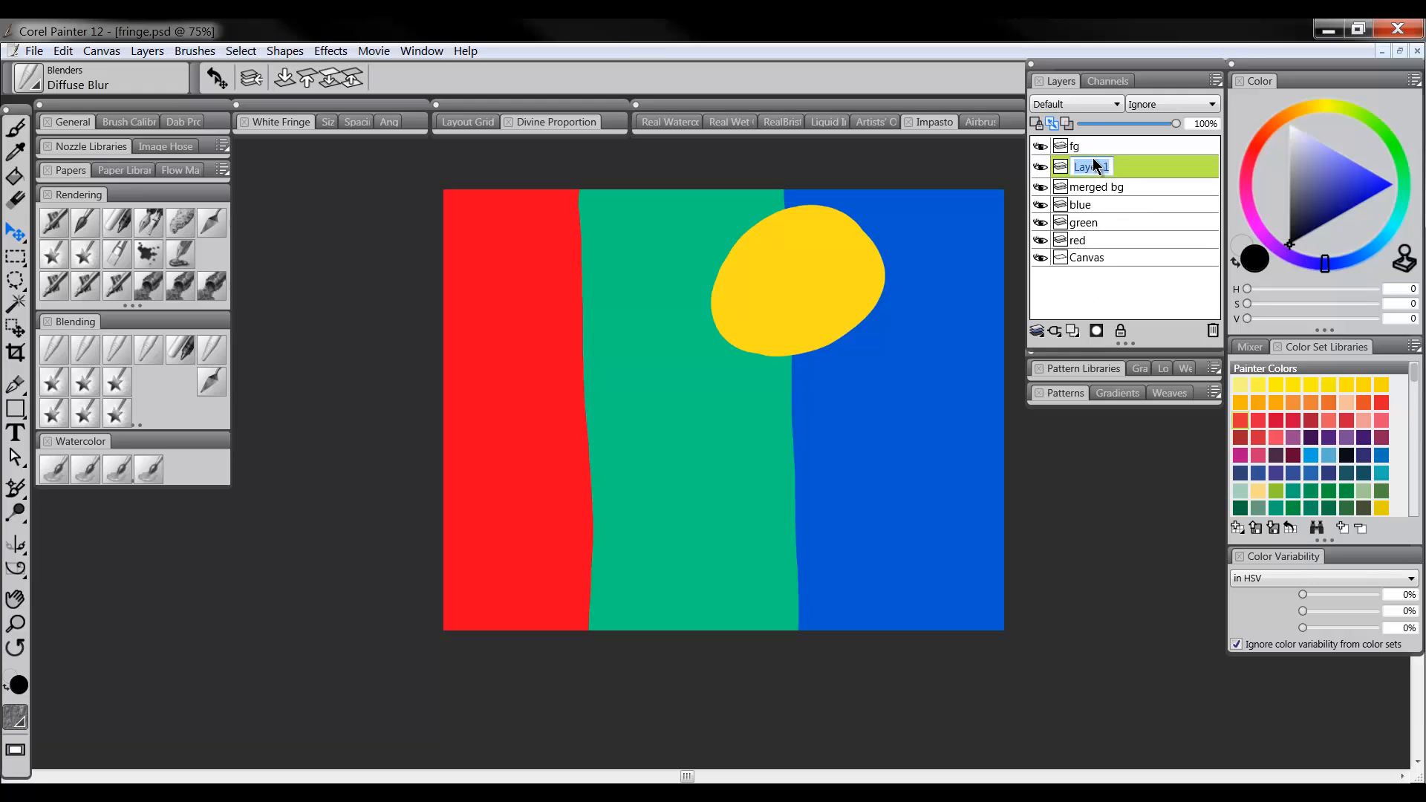
{"action": "type", "text": "modified layer"}
{"action": "key", "text": "Return"}
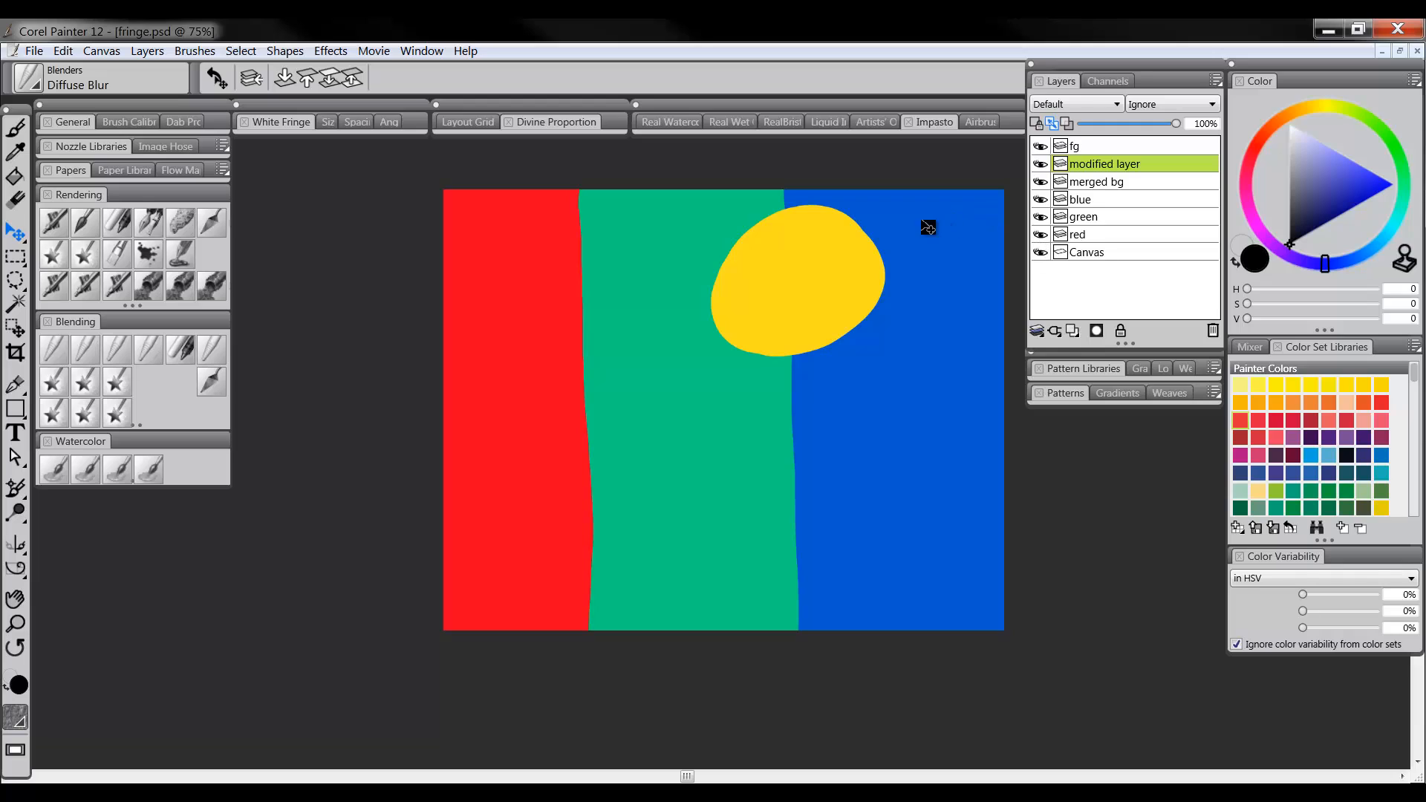
Step: Paint a large solid black oval spanning all three stripes on the modified layer with the Custom Scratchboard pen
{"action": "left_click", "coordinate": [157, 232]}
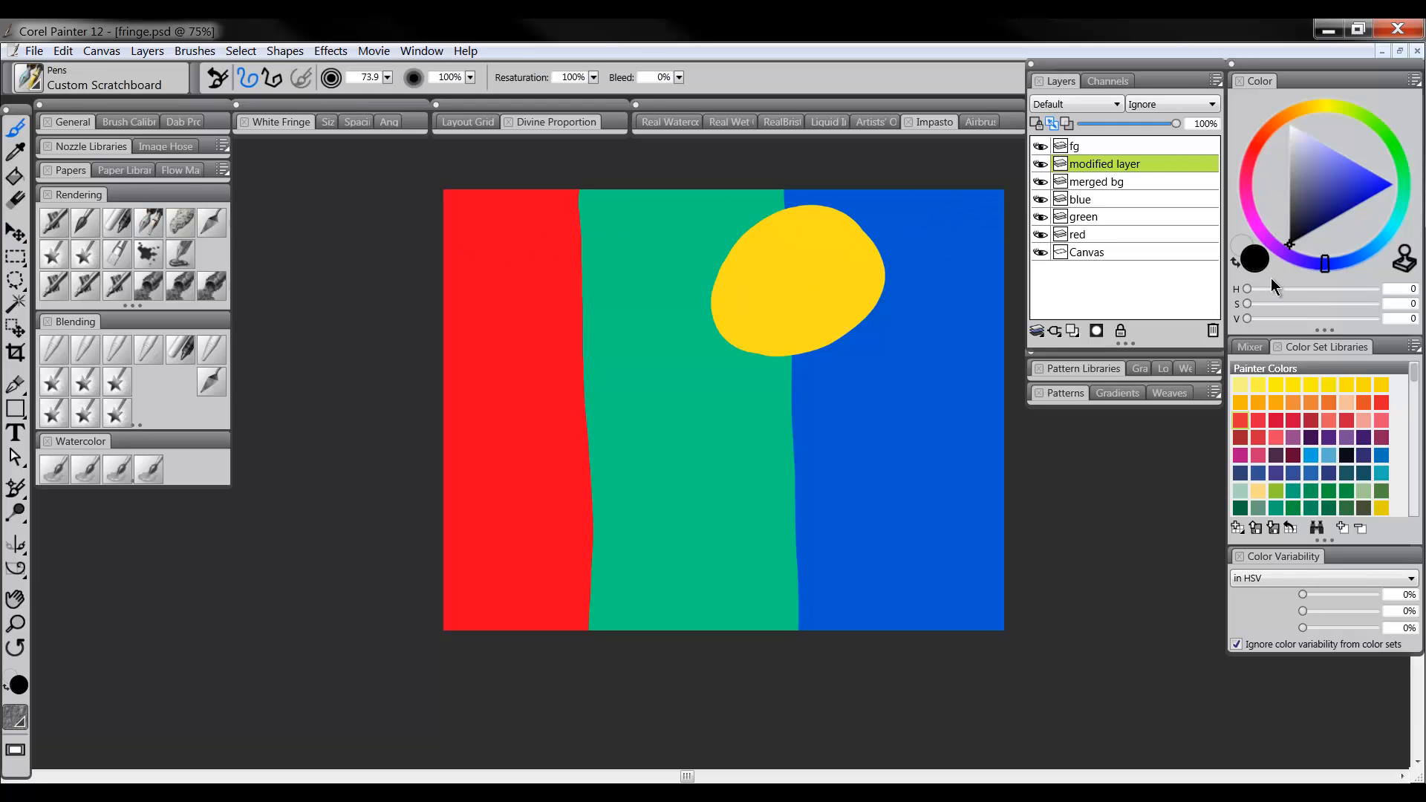
{"action": "mouse_move", "coordinate": [728, 423]}
{"action": "left_mouse_down"}
{"action": "mouse_move", "coordinate": [754, 437]}
{"action": "mouse_move", "coordinate": [725, 459]}
{"action": "mouse_move", "coordinate": [696, 434]}
{"action": "mouse_move", "coordinate": [711, 393]}
{"action": "mouse_move", "coordinate": [779, 400]}
{"action": "mouse_move", "coordinate": [722, 477]}
{"action": "mouse_move", "coordinate": [665, 404]}
{"action": "mouse_move", "coordinate": [721, 364]}
{"action": "mouse_move", "coordinate": [724, 403]}
{"action": "mouse_move", "coordinate": [678, 482]}
{"action": "mouse_move", "coordinate": [616, 481]}
{"action": "mouse_move", "coordinate": [767, 391]}
{"action": "left_mouse_up"}
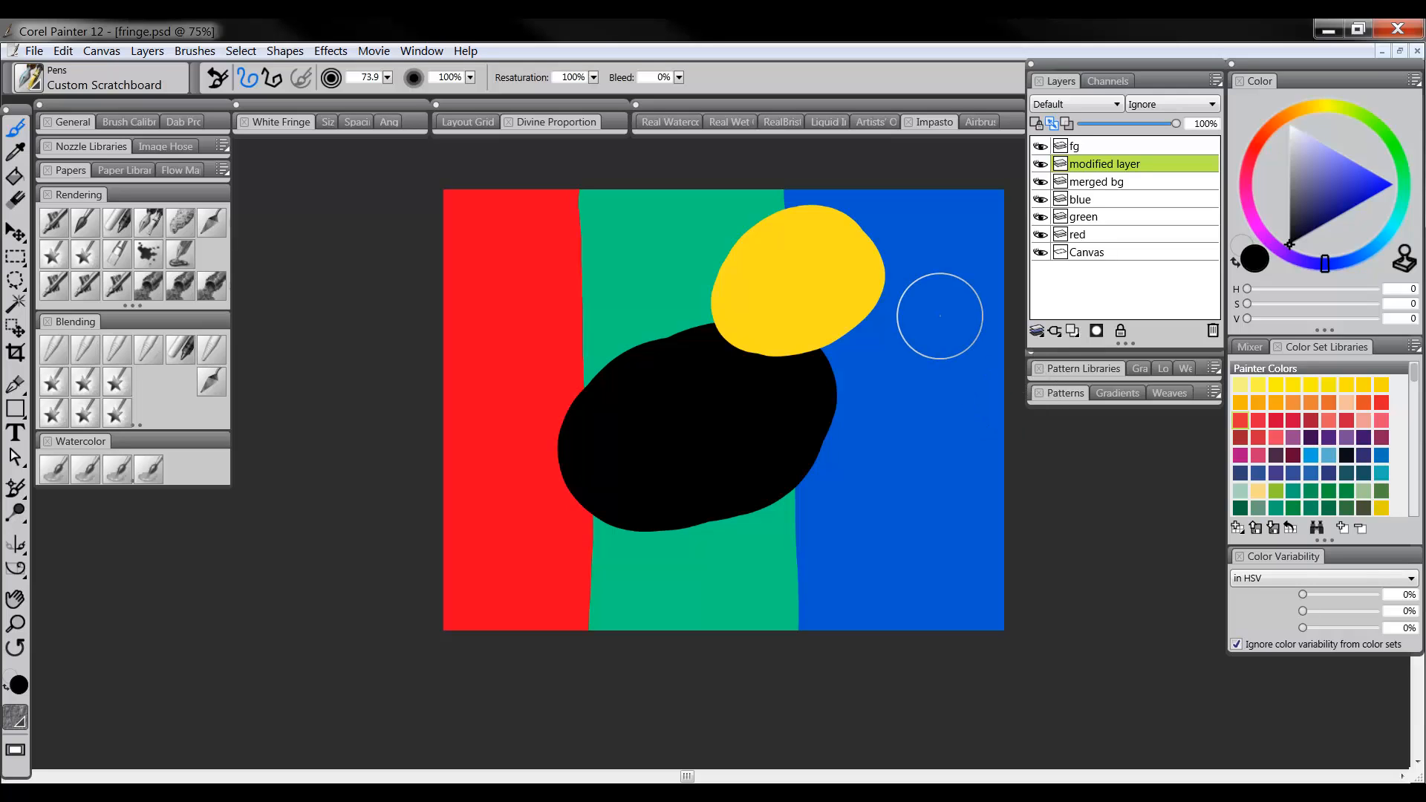
Step: Select the modified layer's content, and collapse that layer with merged bg into a single layer
{"action": "left_click", "coordinate": [236, 52]}
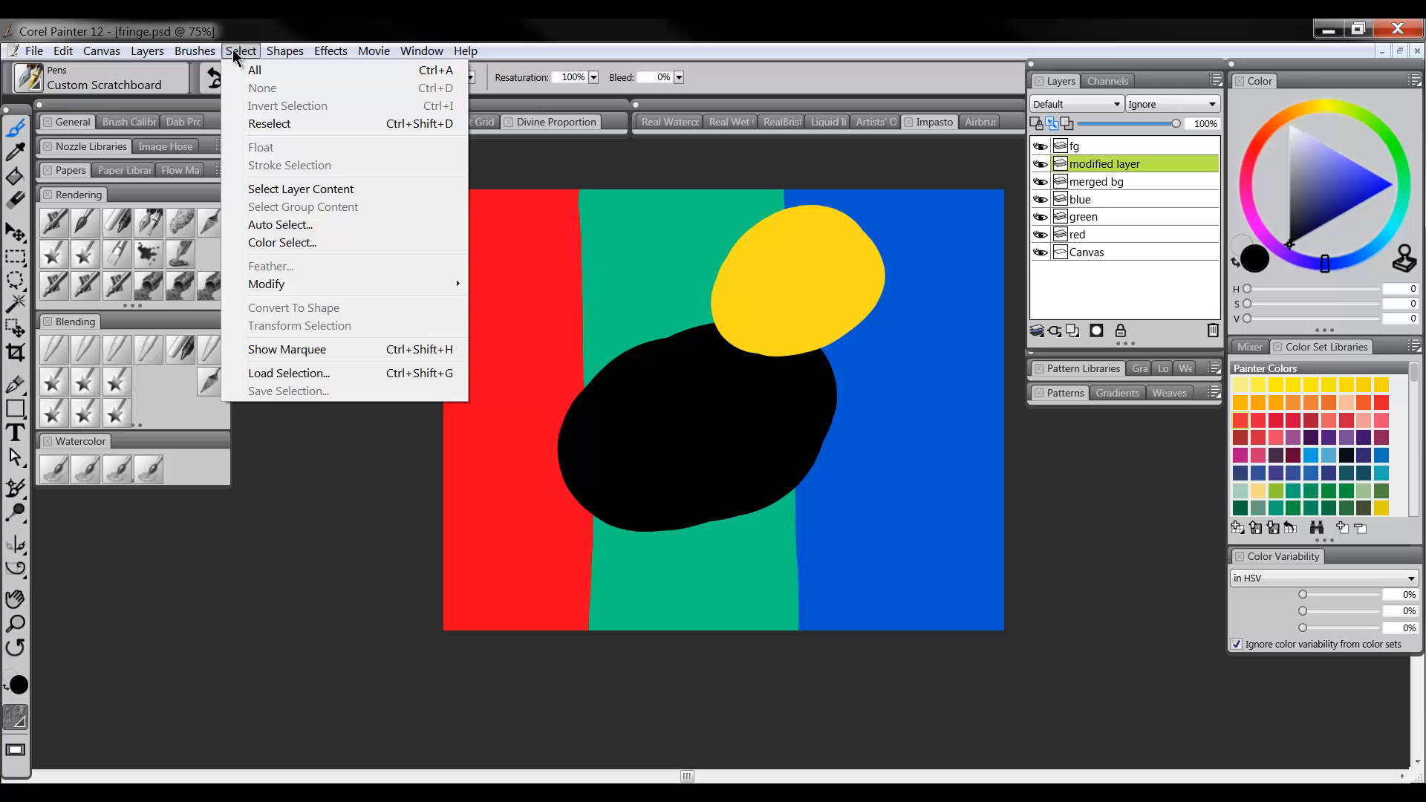
{"action": "left_click", "coordinate": [281, 190]}
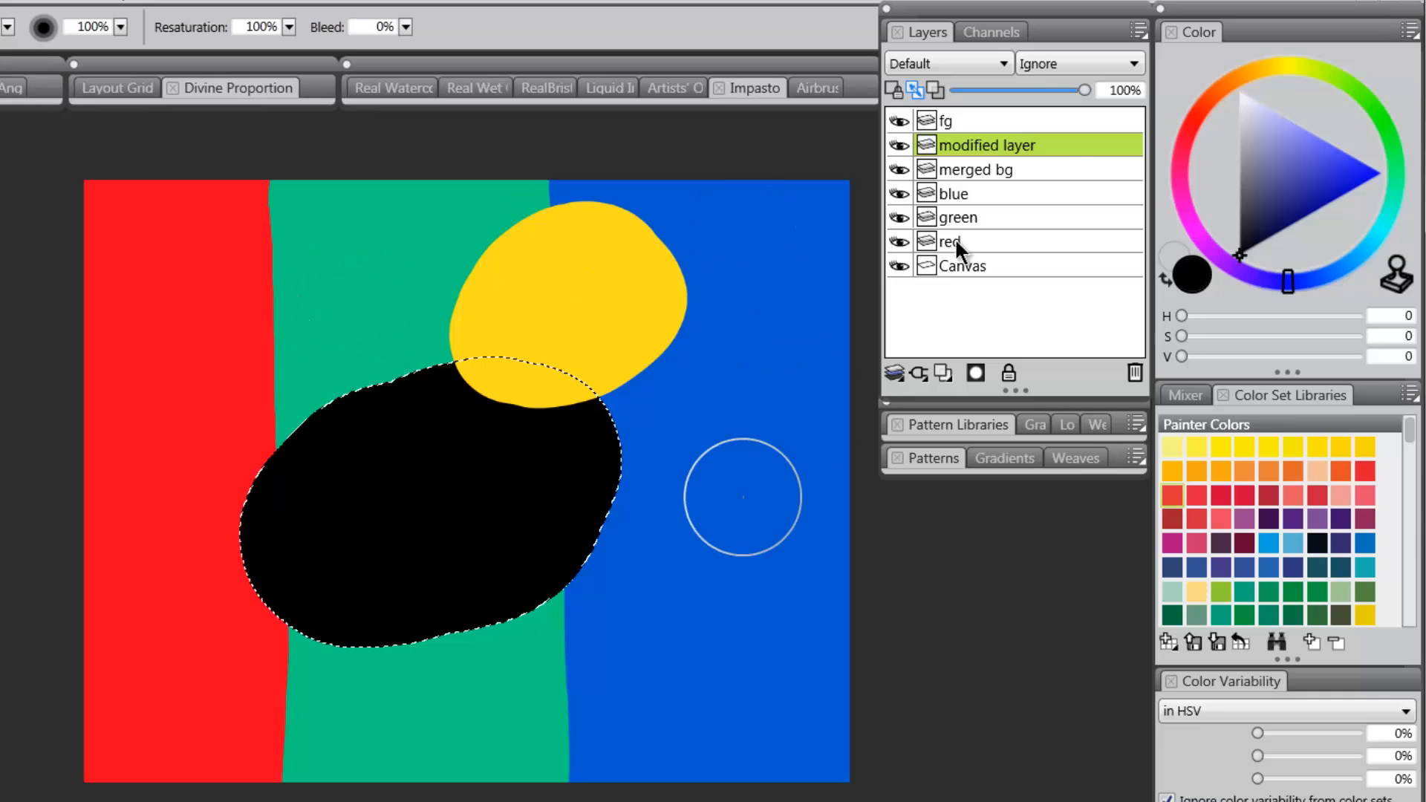
{"action": "left_click", "coordinate": [1032, 162], "text": "shift"}
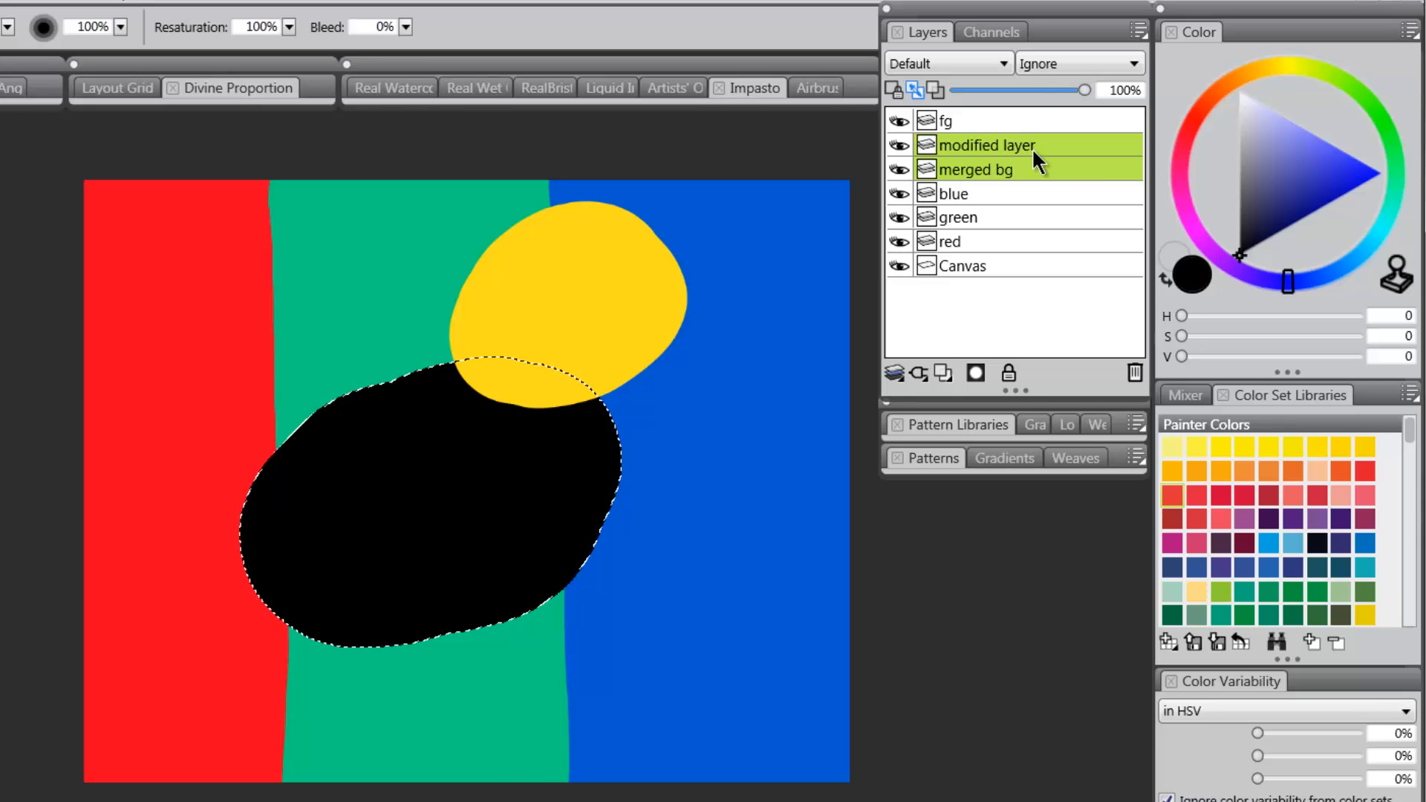
{"action": "left_click", "coordinate": [894, 372]}
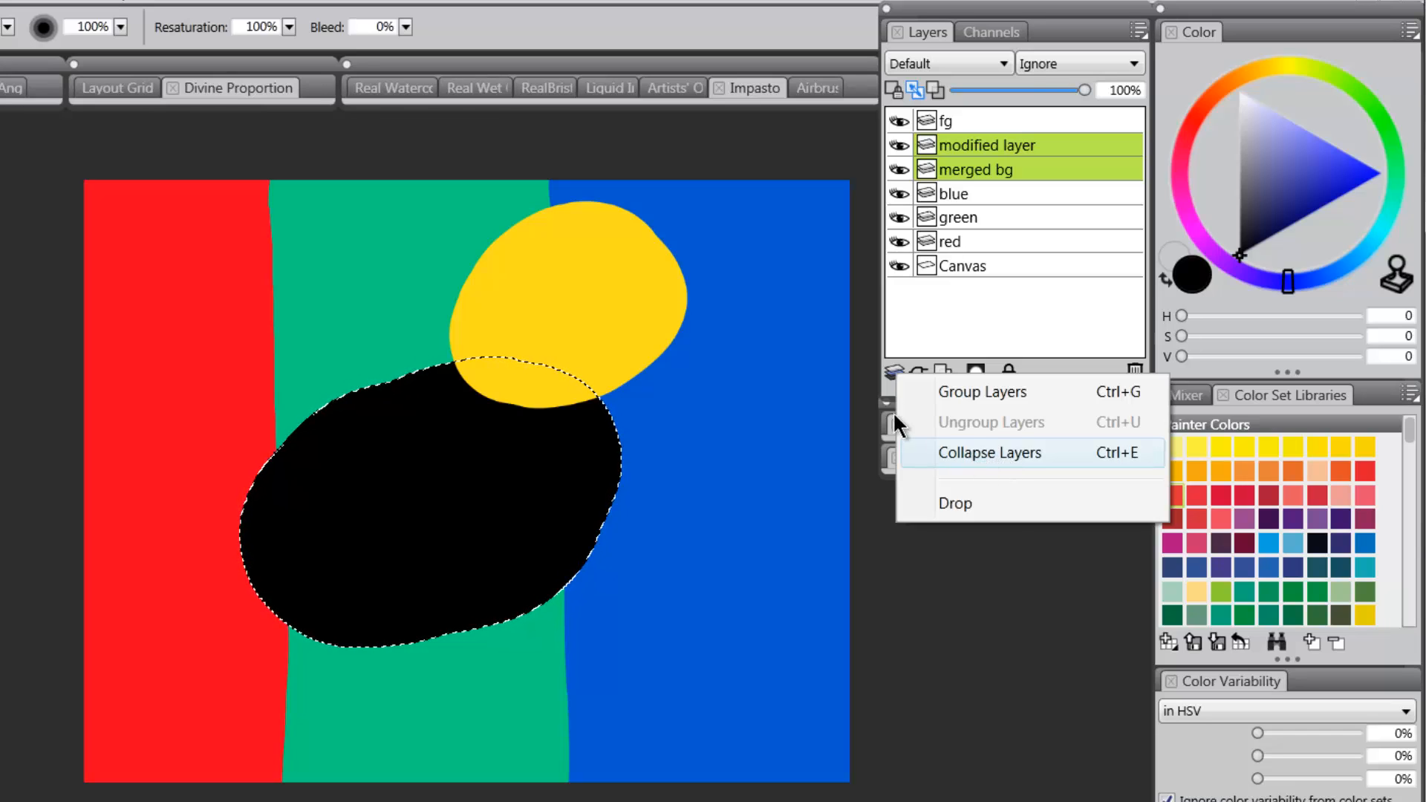
{"action": "left_click", "coordinate": [964, 452]}
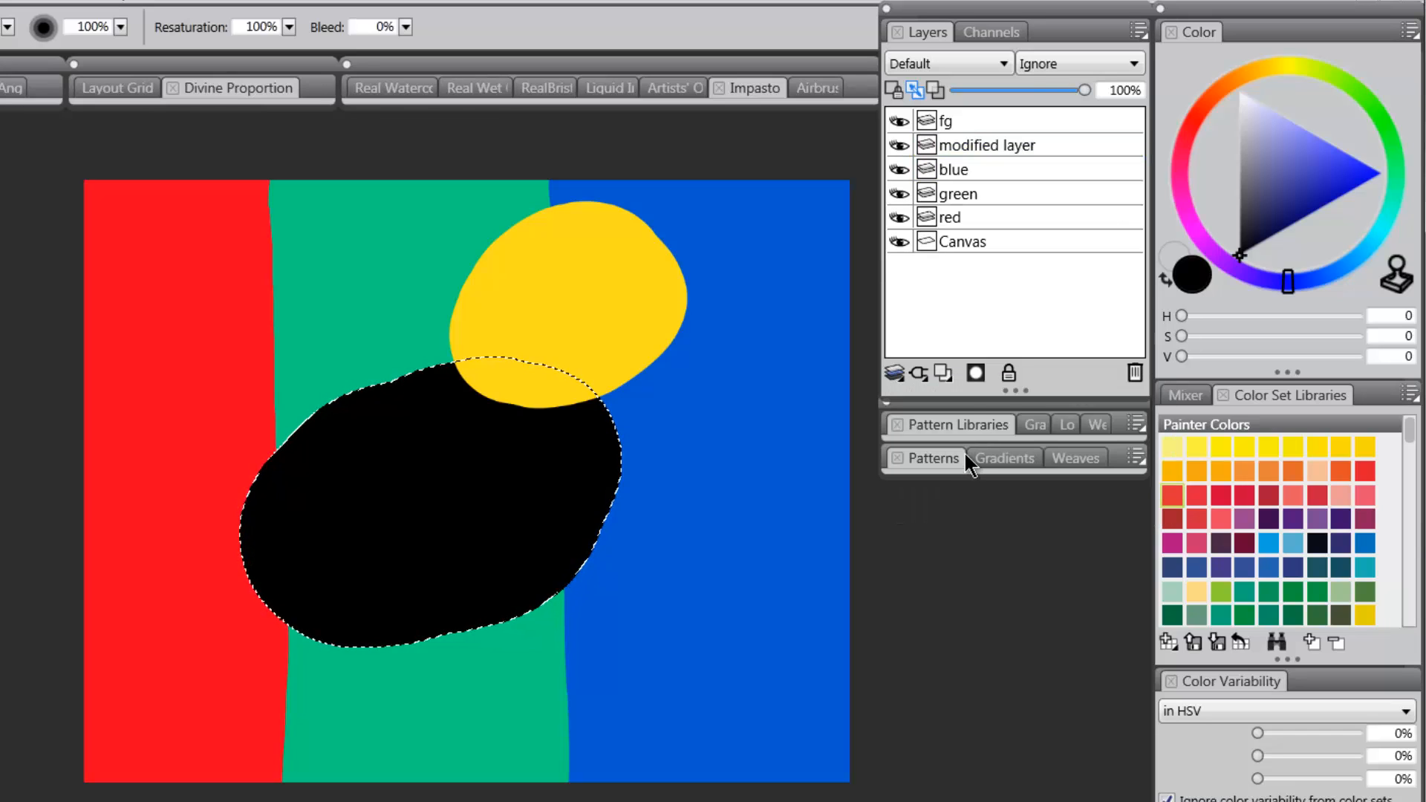
{"action": "left_click", "coordinate": [984, 143]}
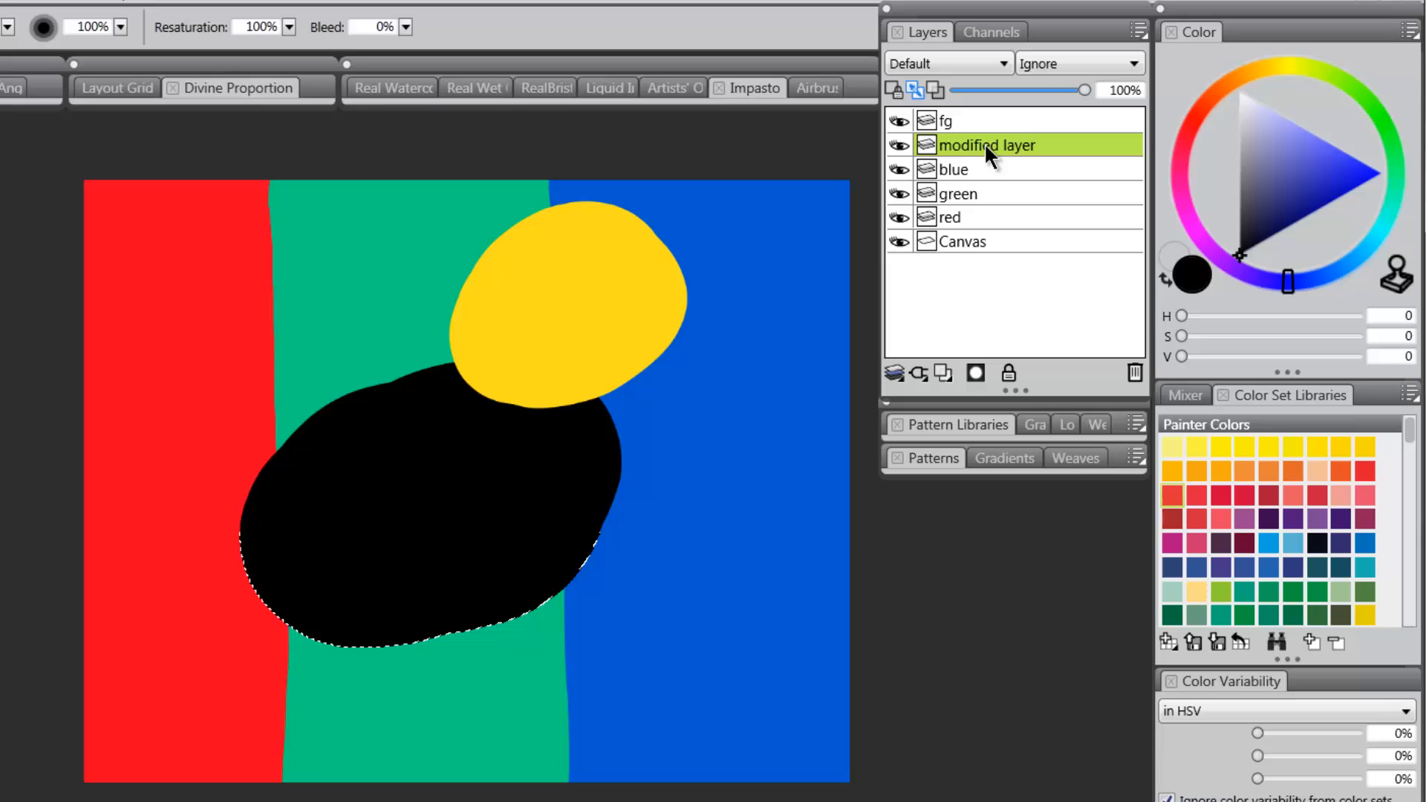
Step: Hide the blue, green, red and Canvas layers beneath the modified layer
{"action": "left_click", "coordinate": [899, 193]}
{"action": "left_click", "coordinate": [898, 170]}
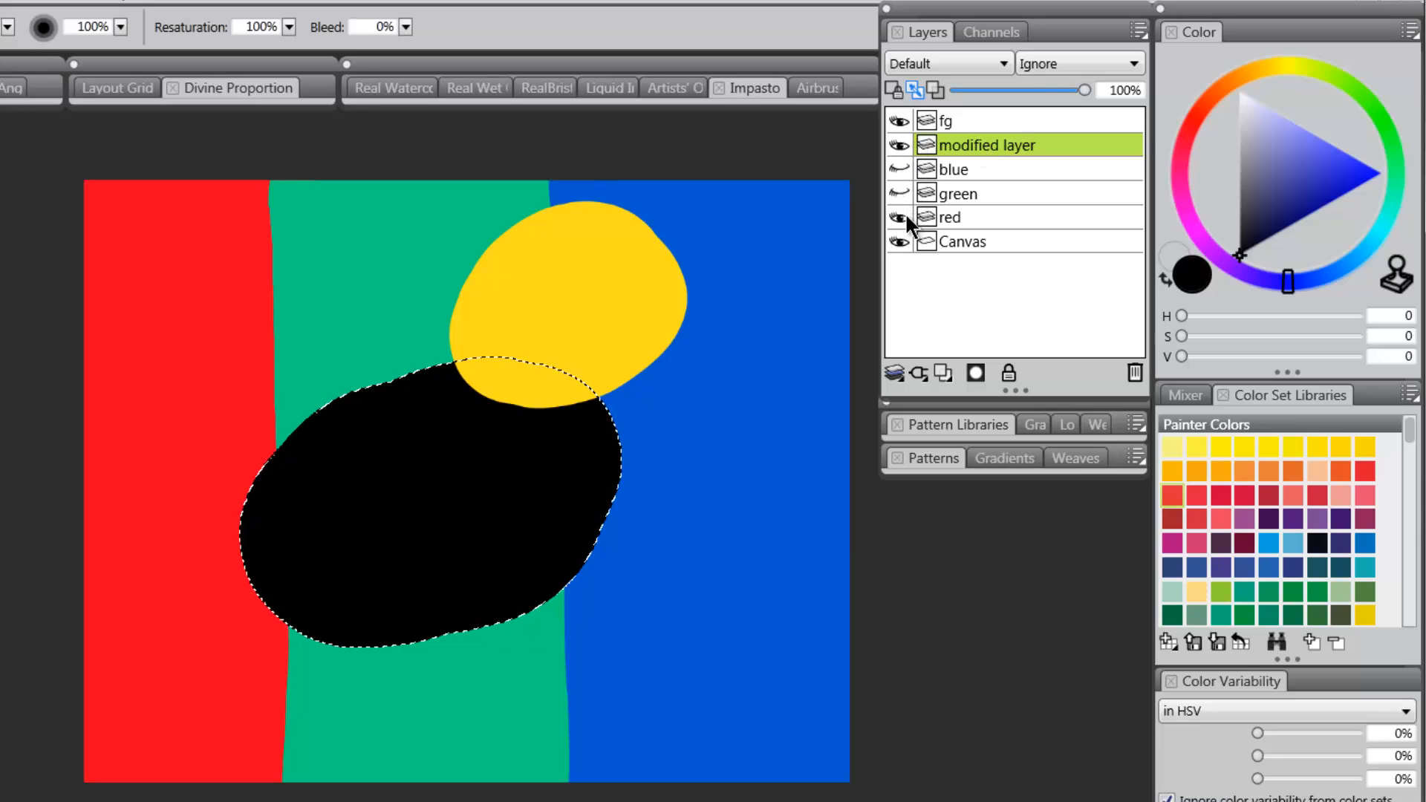
{"action": "double_click", "coordinate": [974, 142]}
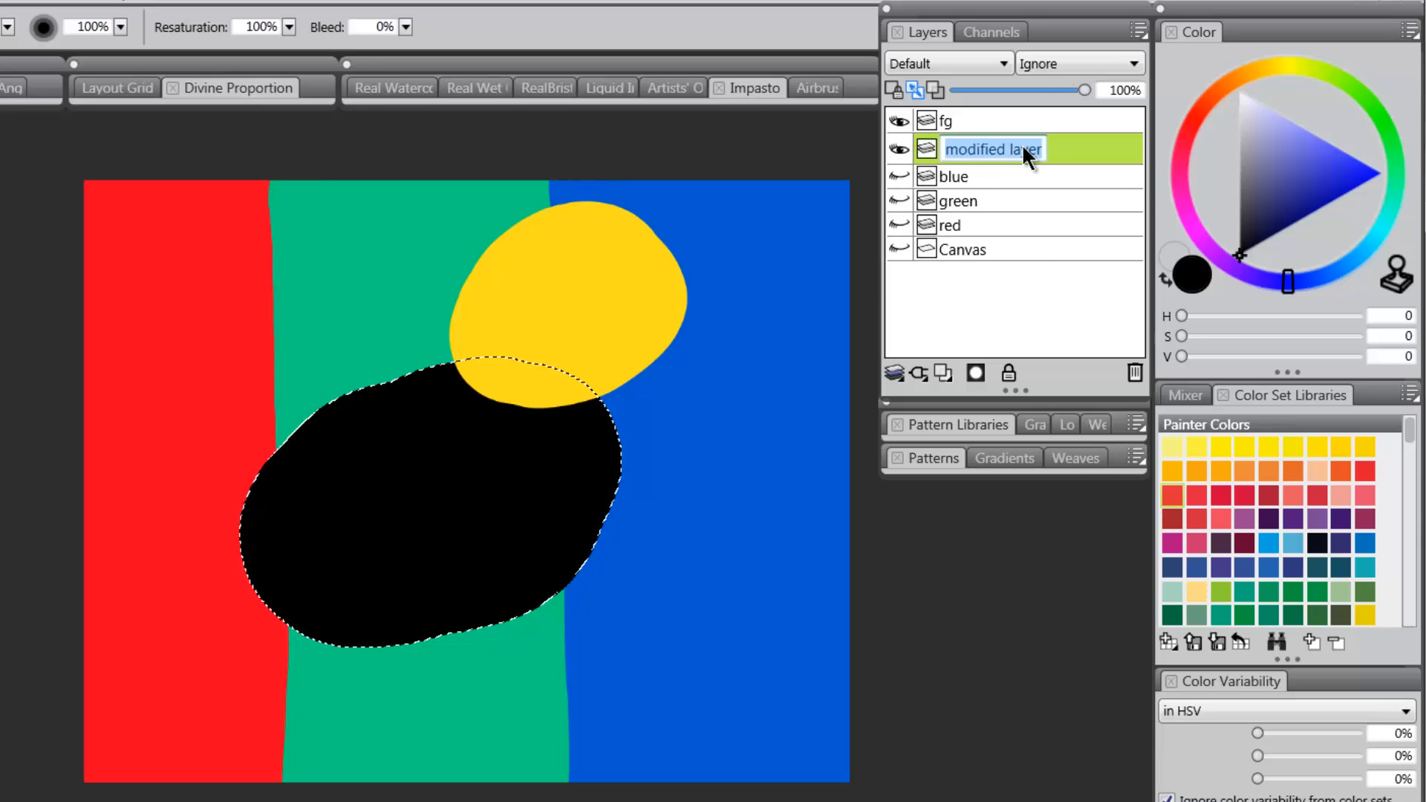
{"action": "left_click", "coordinate": [921, 145]}
Step: Toggle the modified layer's visibility repeatedly to examine what the collapsed layer contains
{"action": "left_click", "coordinate": [902, 143]}
{"action": "left_click", "coordinate": [903, 142]}
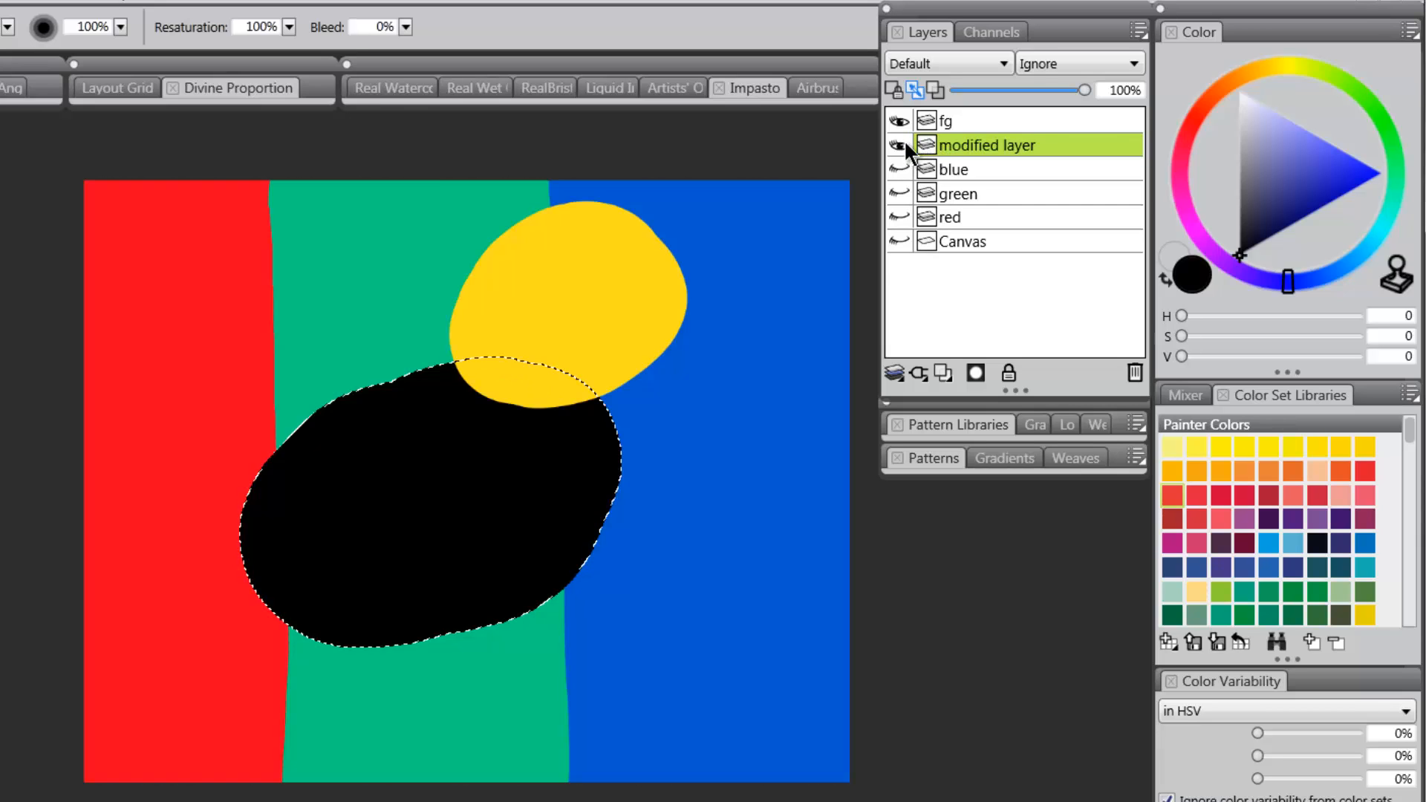
{"action": "left_click", "coordinate": [901, 142]}
{"action": "left_click", "coordinate": [901, 142]}
{"action": "left_click", "coordinate": [903, 143]}
{"action": "left_click", "coordinate": [904, 142]}
{"action": "left_click", "coordinate": [907, 142]}
{"action": "left_click", "coordinate": [906, 141]}
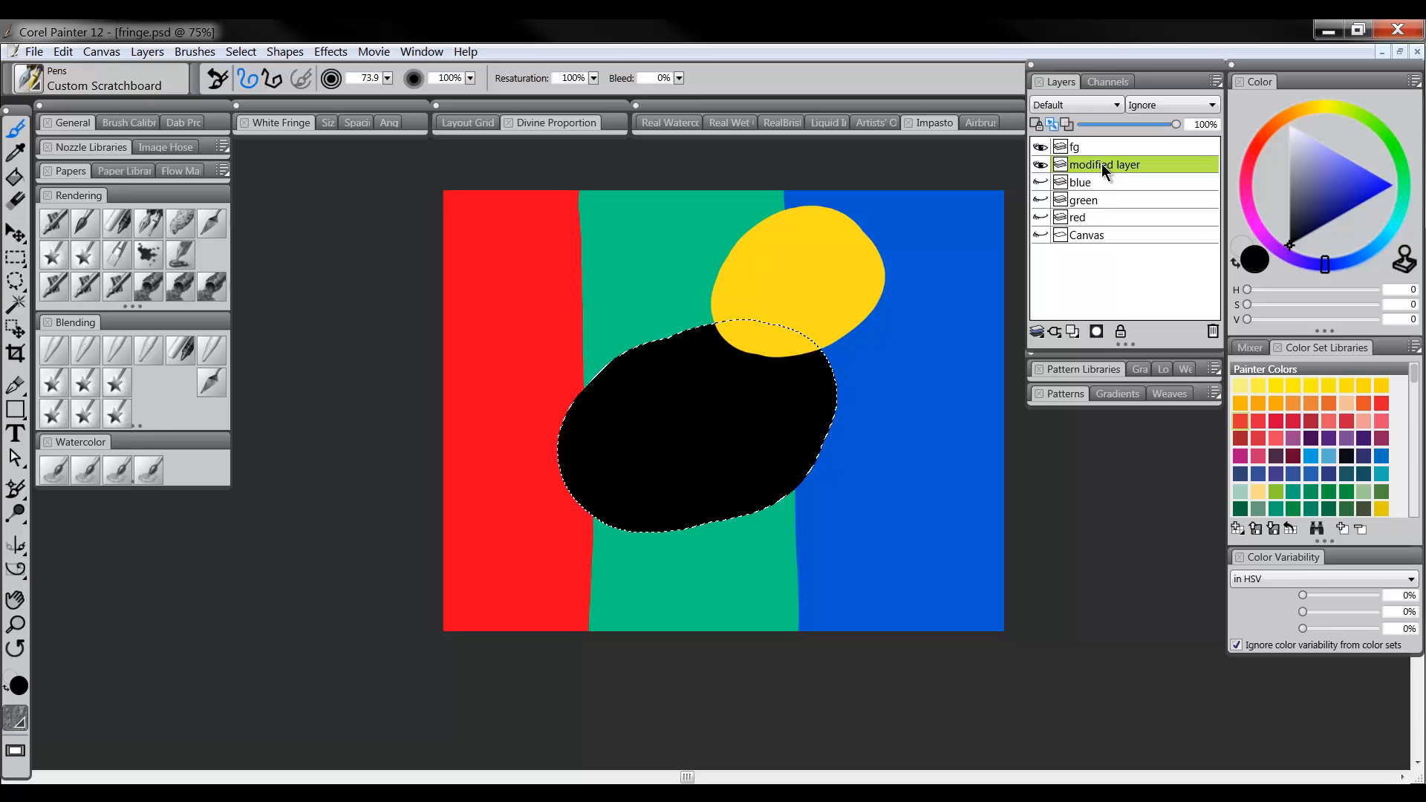
Step: Invert the selection around the black oval and add a layer mask to the modified layer
{"action": "left_click", "coordinate": [239, 52]}
{"action": "left_click", "coordinate": [264, 106]}
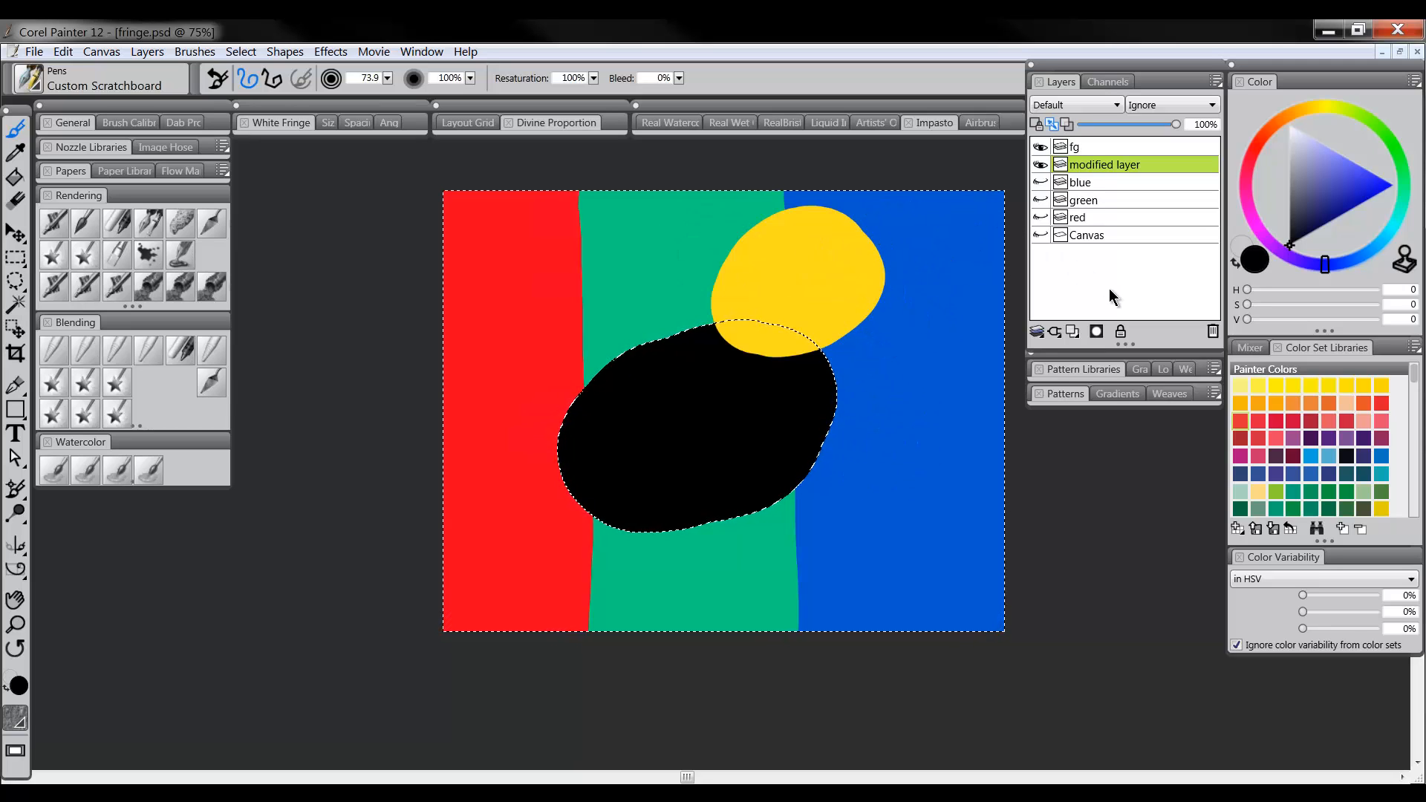
{"action": "left_click", "coordinate": [1095, 332]}
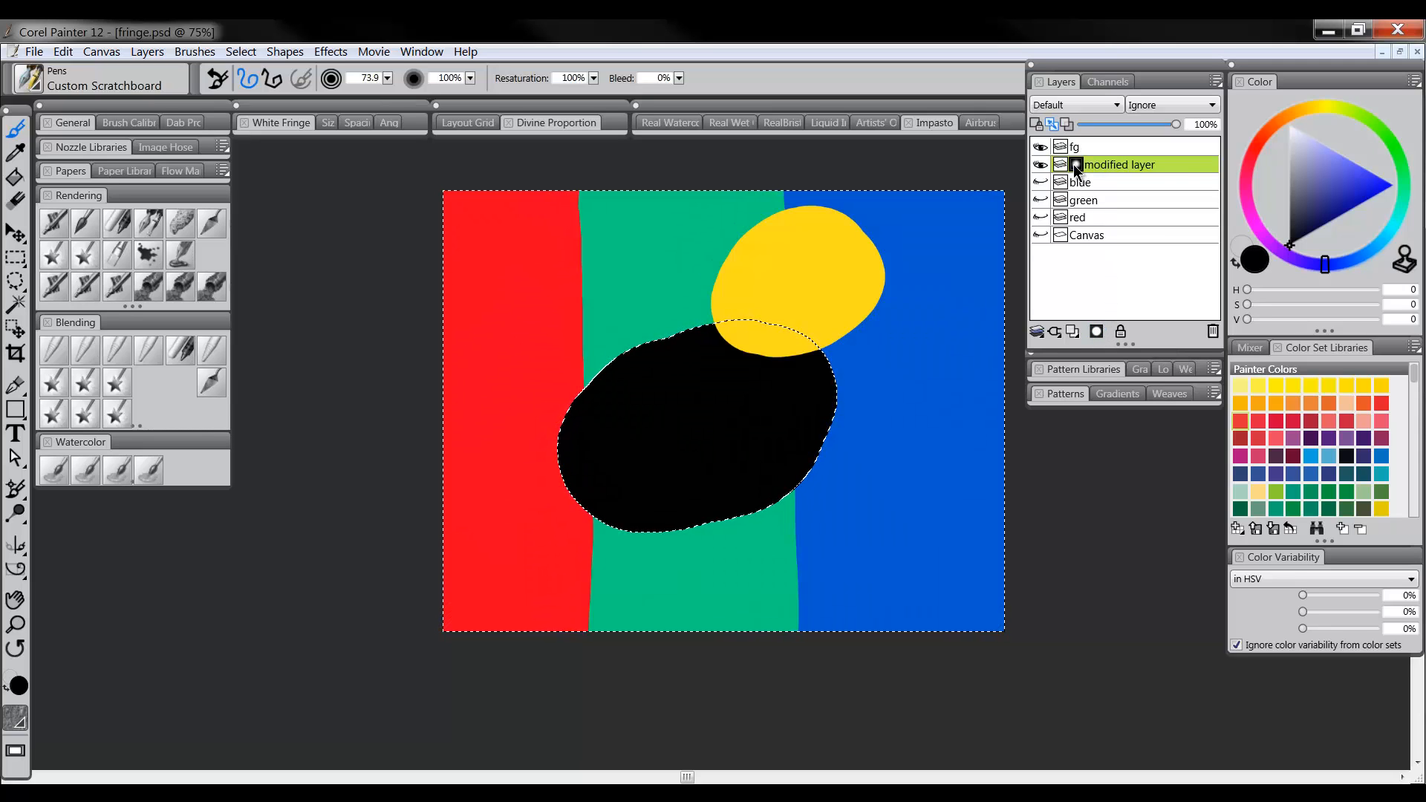
Step: Fill the selected area of the modified layer's mask with black, using the Paint Bucket
{"action": "left_click", "coordinate": [1074, 164]}
{"action": "left_click", "coordinate": [16, 179]}
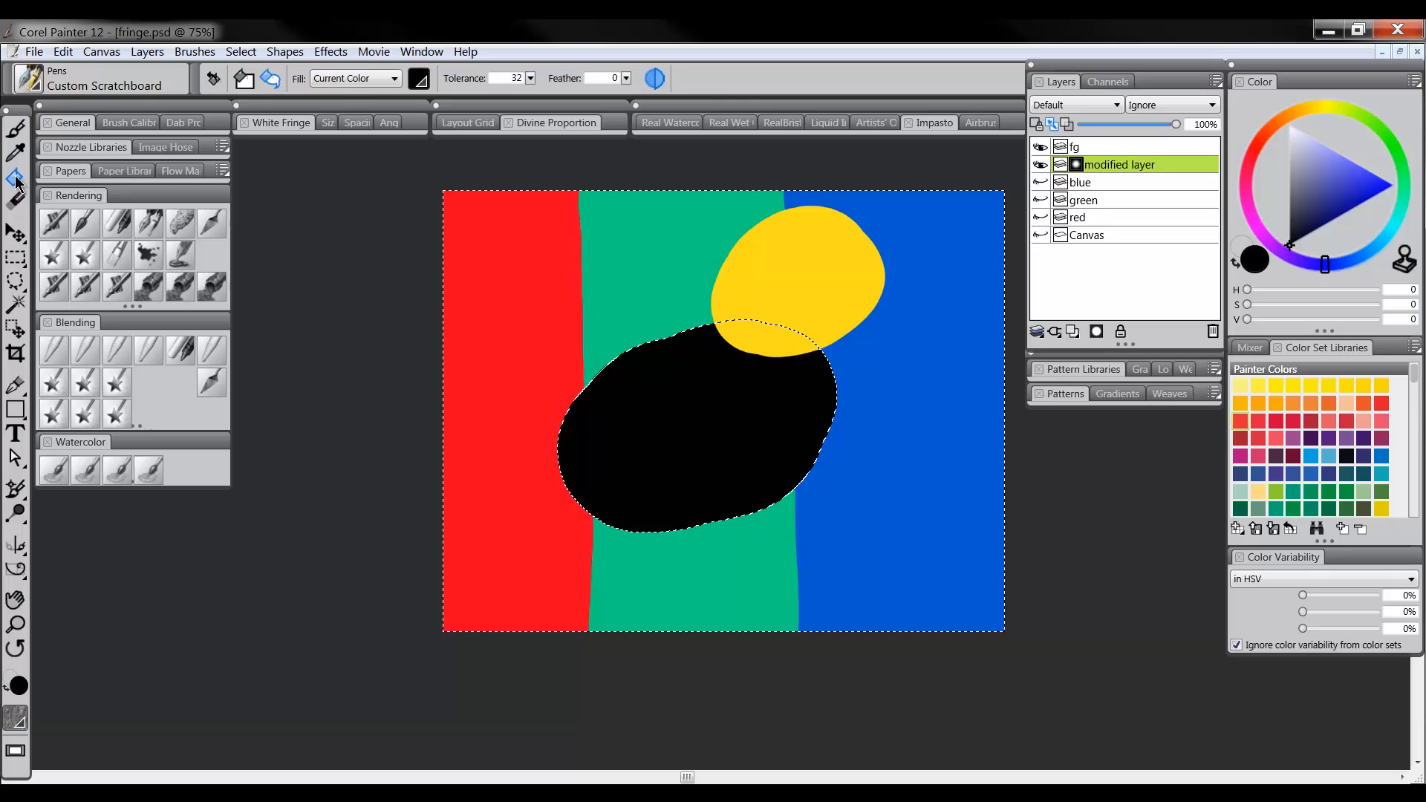
{"action": "left_click", "coordinate": [1293, 244]}
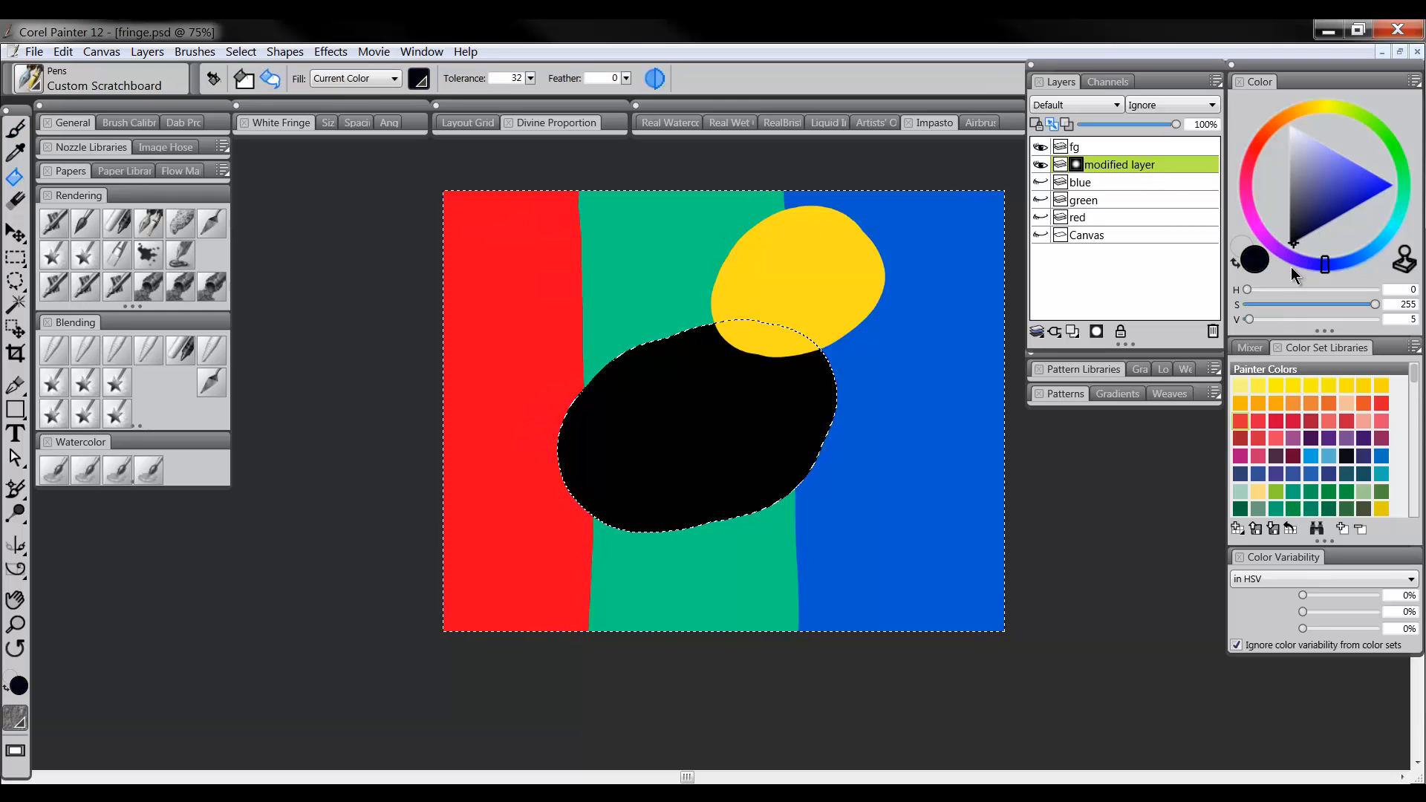
{"action": "left_click_drag", "start_coordinate": [1291, 268], "coordinate": [1270, 294]}
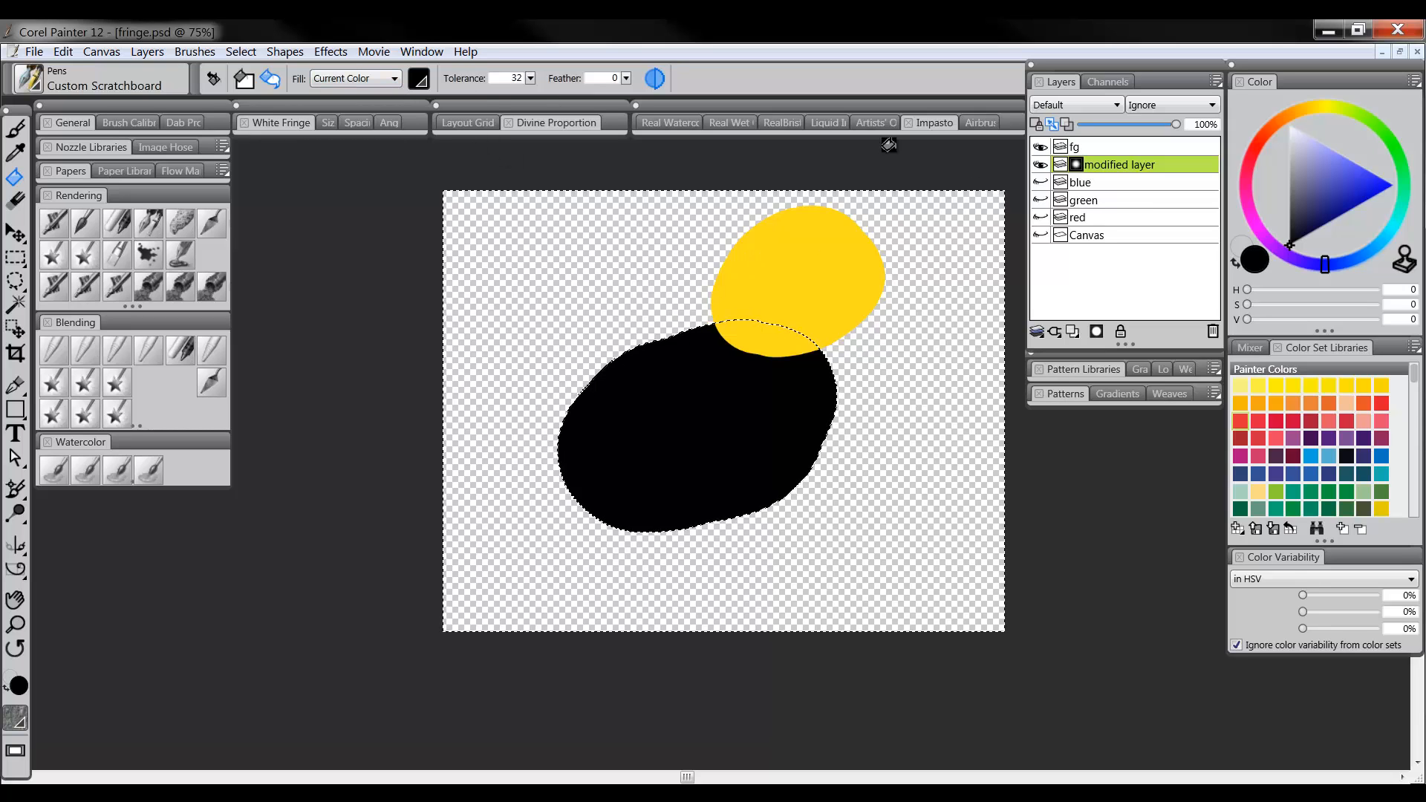
Step: Apply the modified layer's mask and clear the selection
{"action": "left_click", "coordinate": [152, 53]}
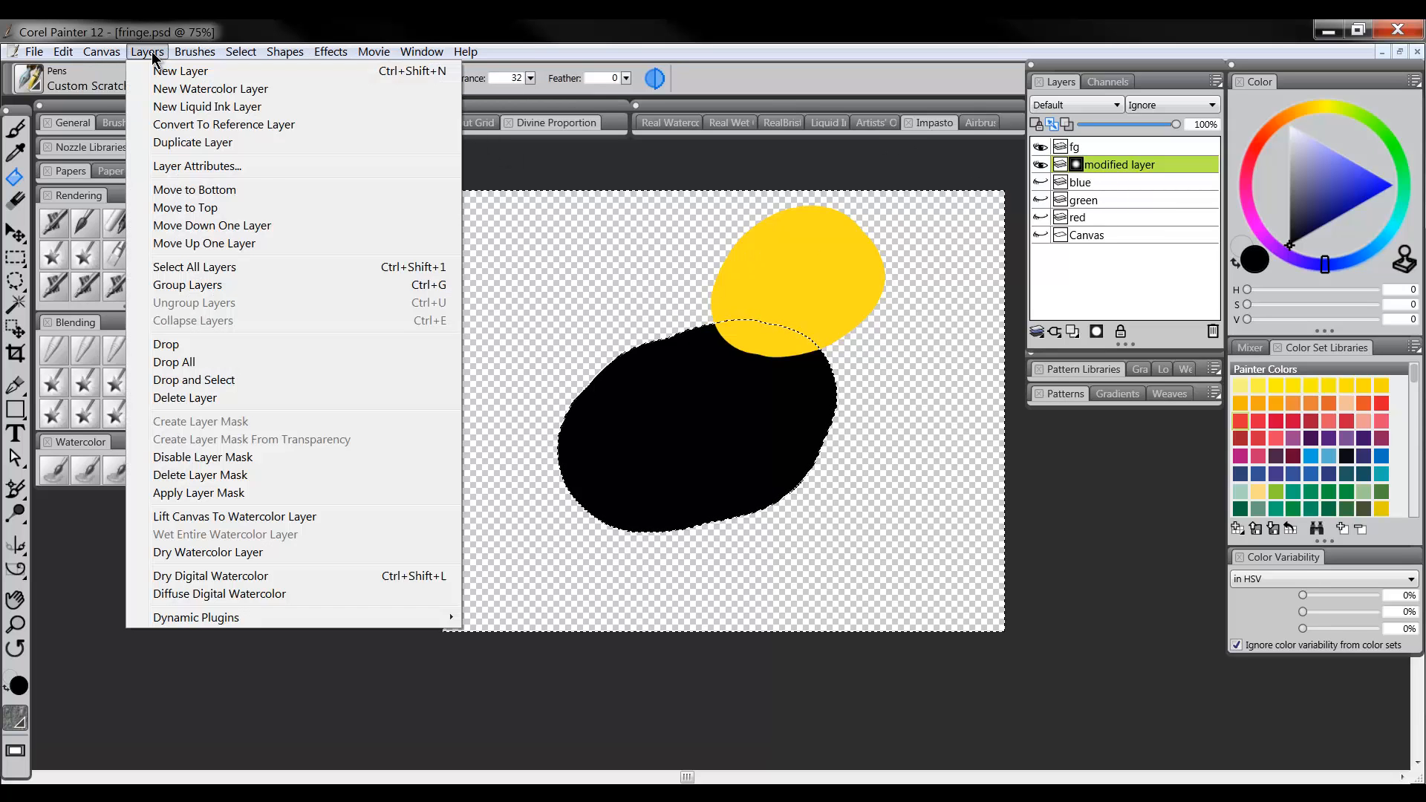
{"action": "left_click", "coordinate": [210, 493]}
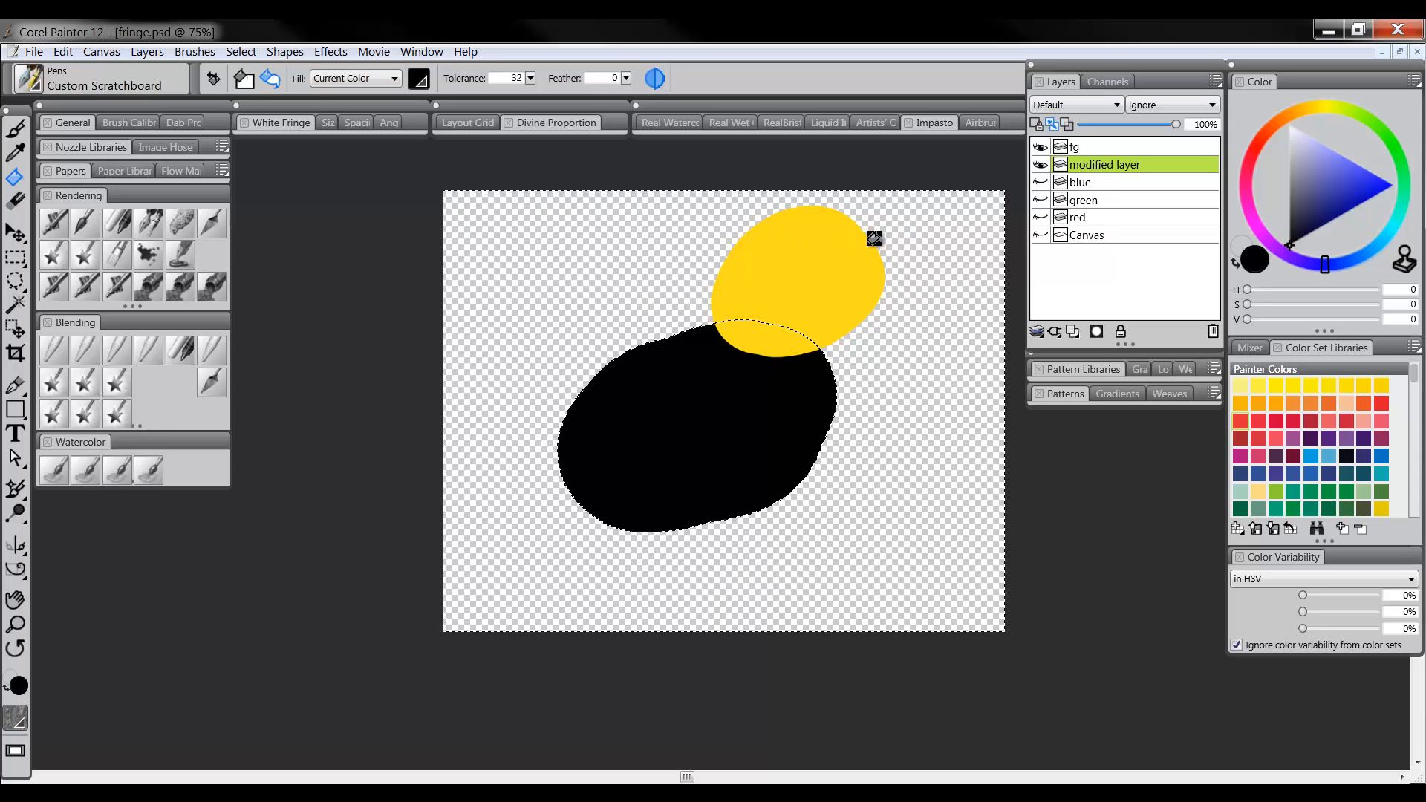
{"action": "left_click", "coordinate": [237, 51]}
{"action": "left_click", "coordinate": [259, 88]}
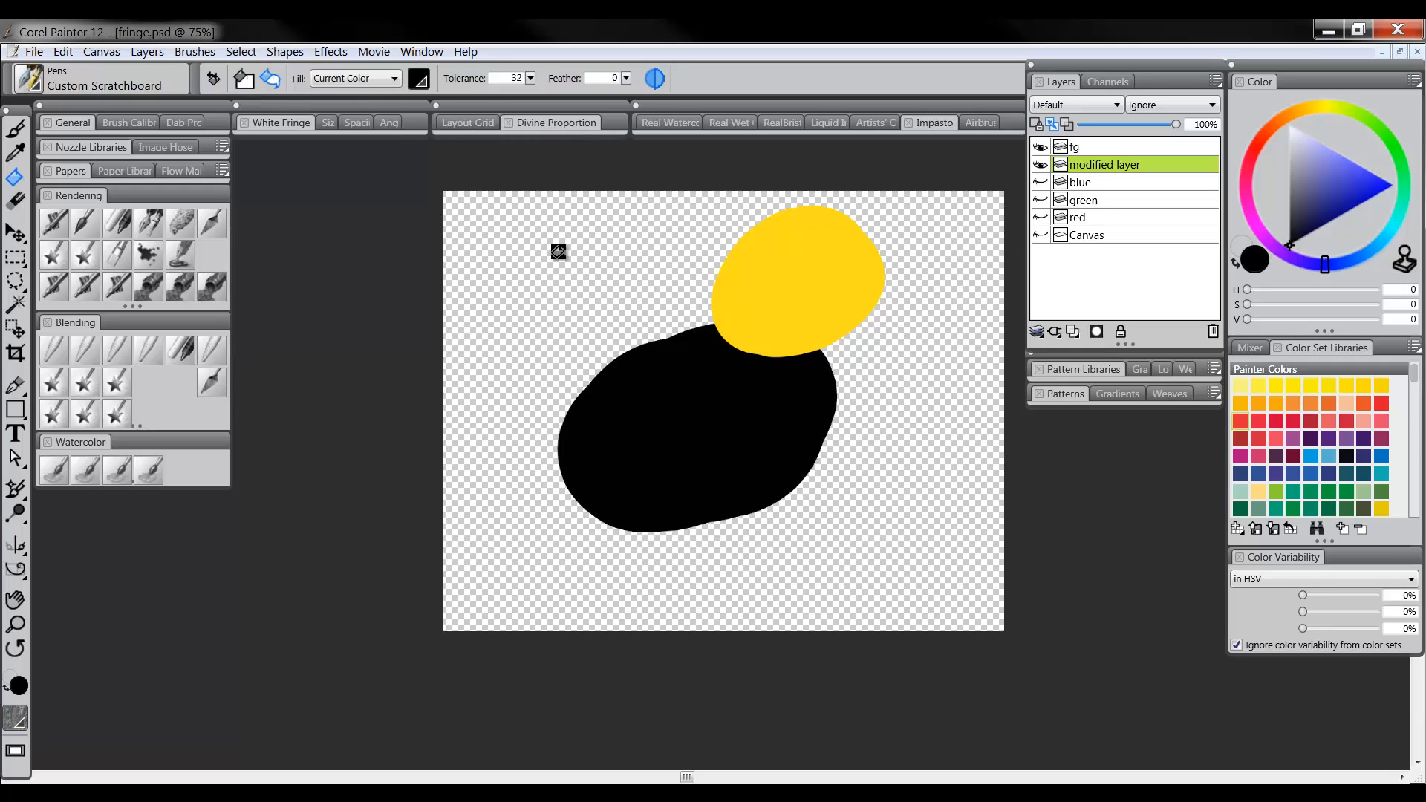
Step: Show the blue, green and red layers beneath the modified layer again
{"action": "left_click", "coordinate": [1041, 182]}
{"action": "left_click", "coordinate": [1040, 199]}
{"action": "left_click", "coordinate": [1040, 217]}
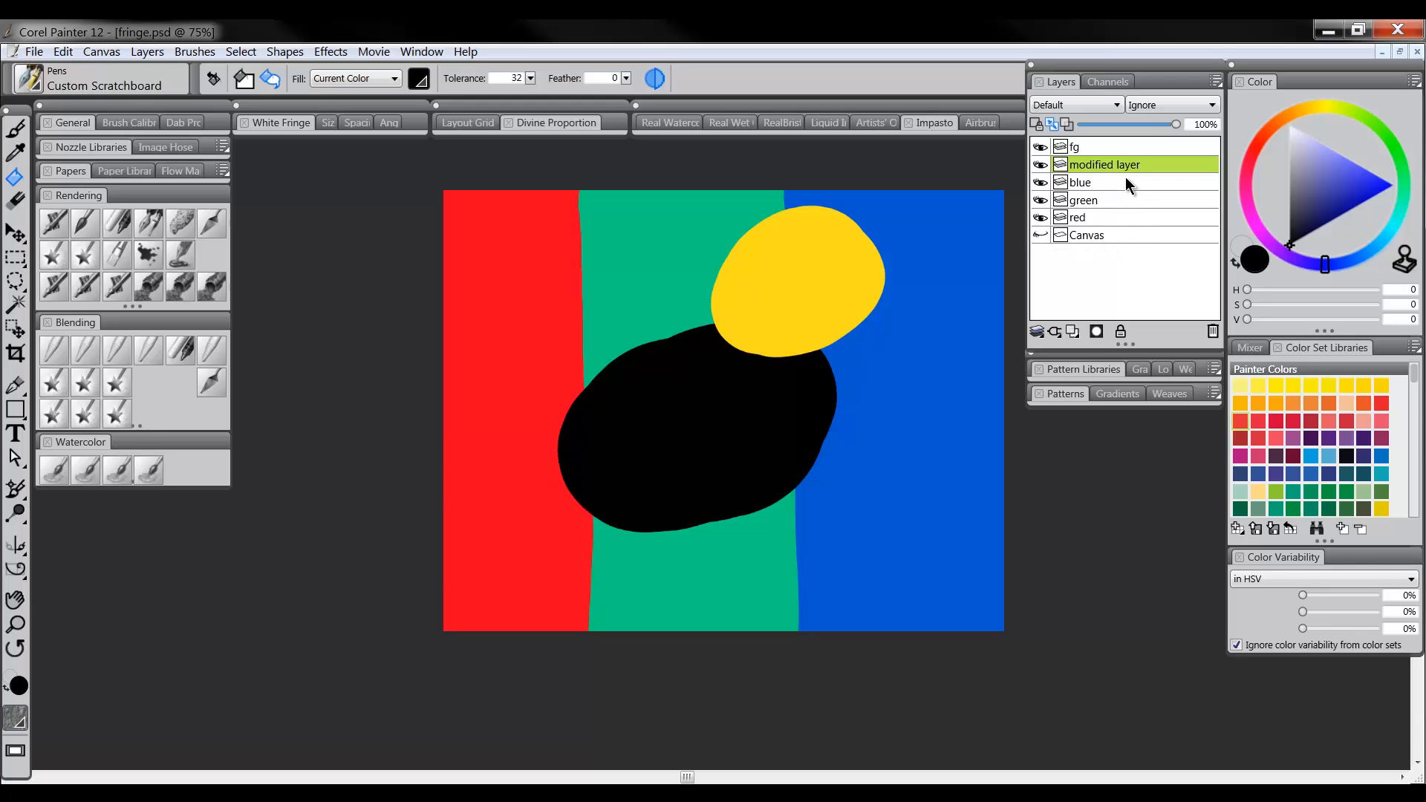
Step: Move the yellow oval on the fg layer slightly with the Layer Adjuster
{"action": "left_click", "coordinate": [1049, 148]}
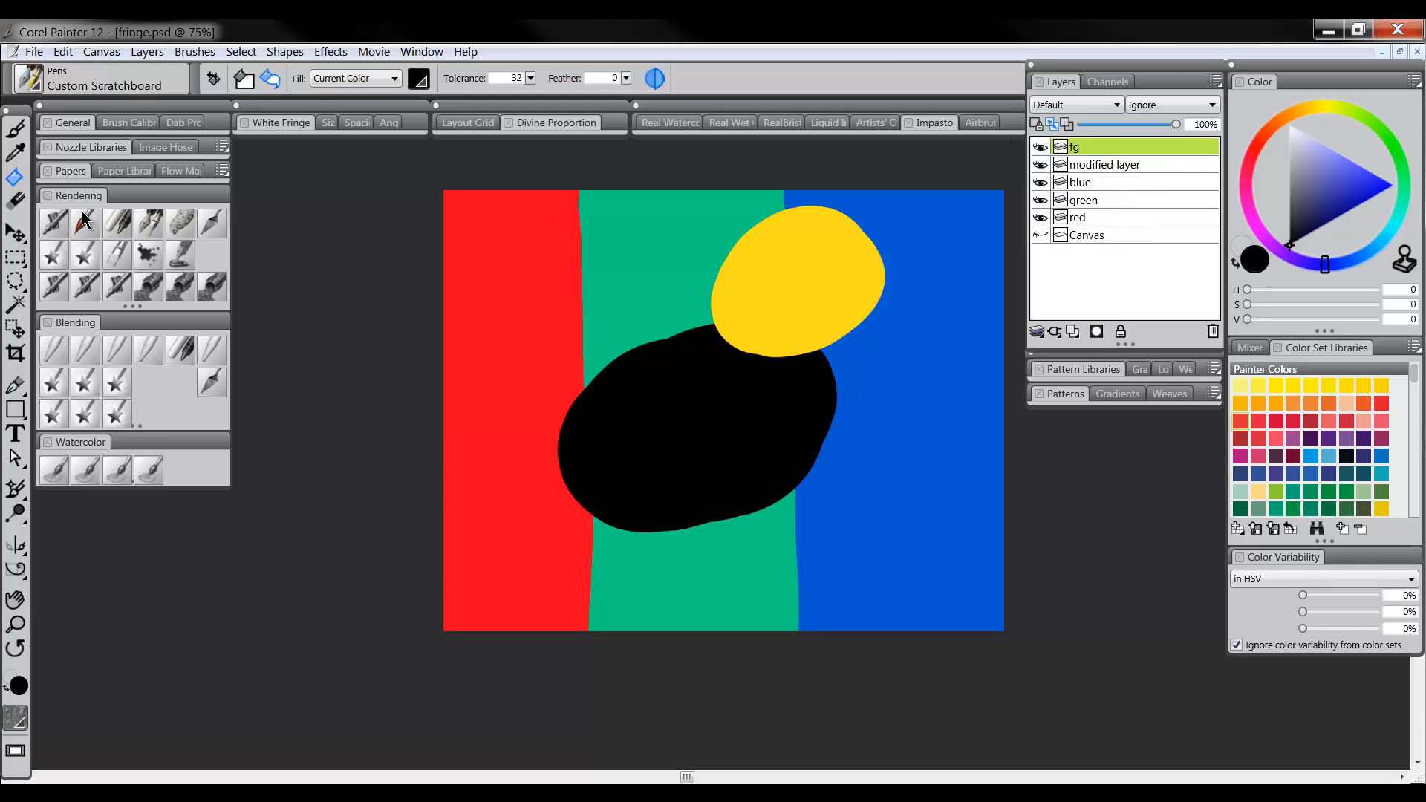
{"action": "key", "text": "f"}
{"action": "mouse_move", "coordinate": [781, 309]}
{"action": "left_mouse_down"}
{"action": "mouse_move", "coordinate": [576, 411]}
{"action": "mouse_move", "coordinate": [853, 324]}
{"action": "mouse_move", "coordinate": [727, 305]}
{"action": "mouse_move", "coordinate": [810, 291]}
{"action": "mouse_move", "coordinate": [775, 300]}
{"action": "left_mouse_up"}
Step: Blend the upper and left edges of the black oval softly into the green and red on the modified layer
{"action": "left_click", "coordinate": [1106, 165]}
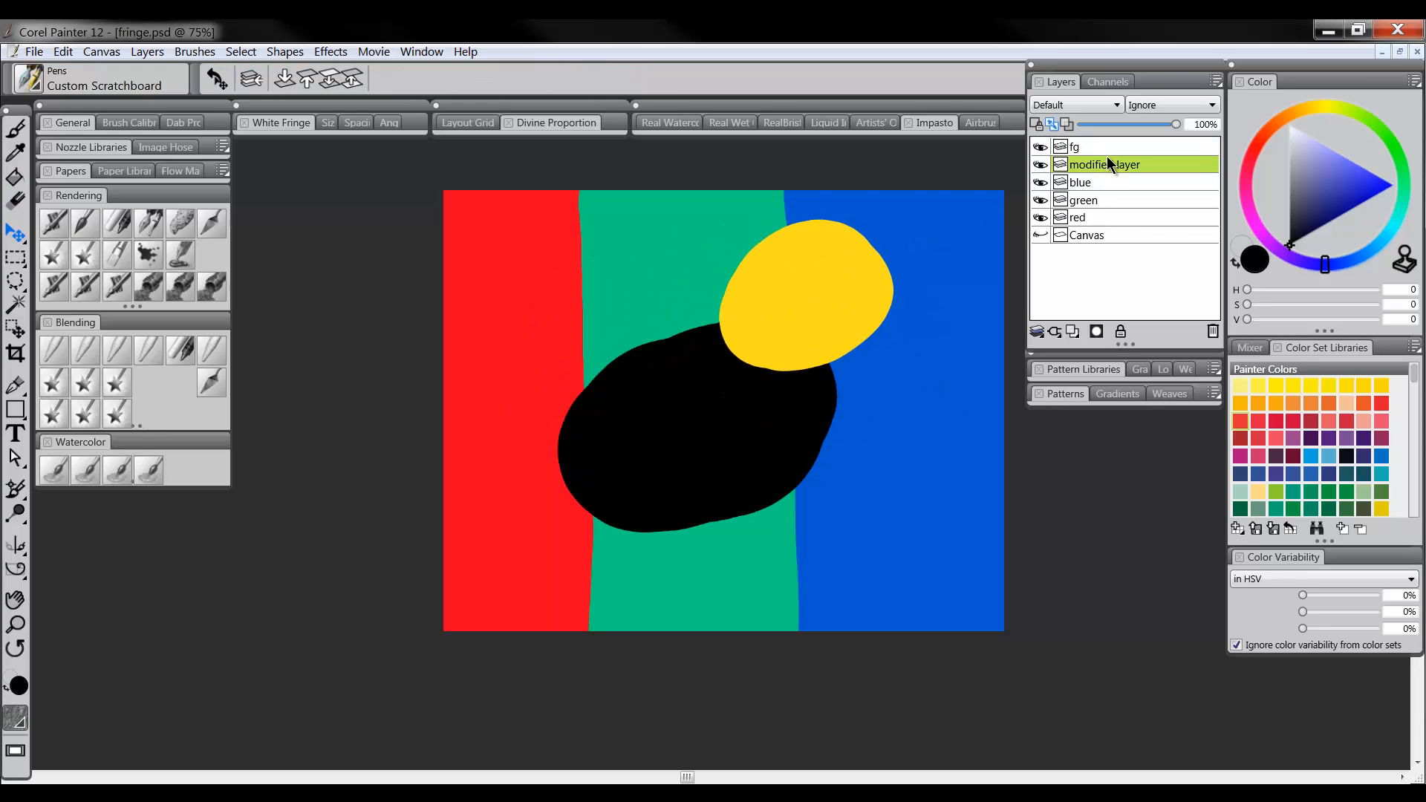
{"action": "left_click", "coordinate": [61, 349]}
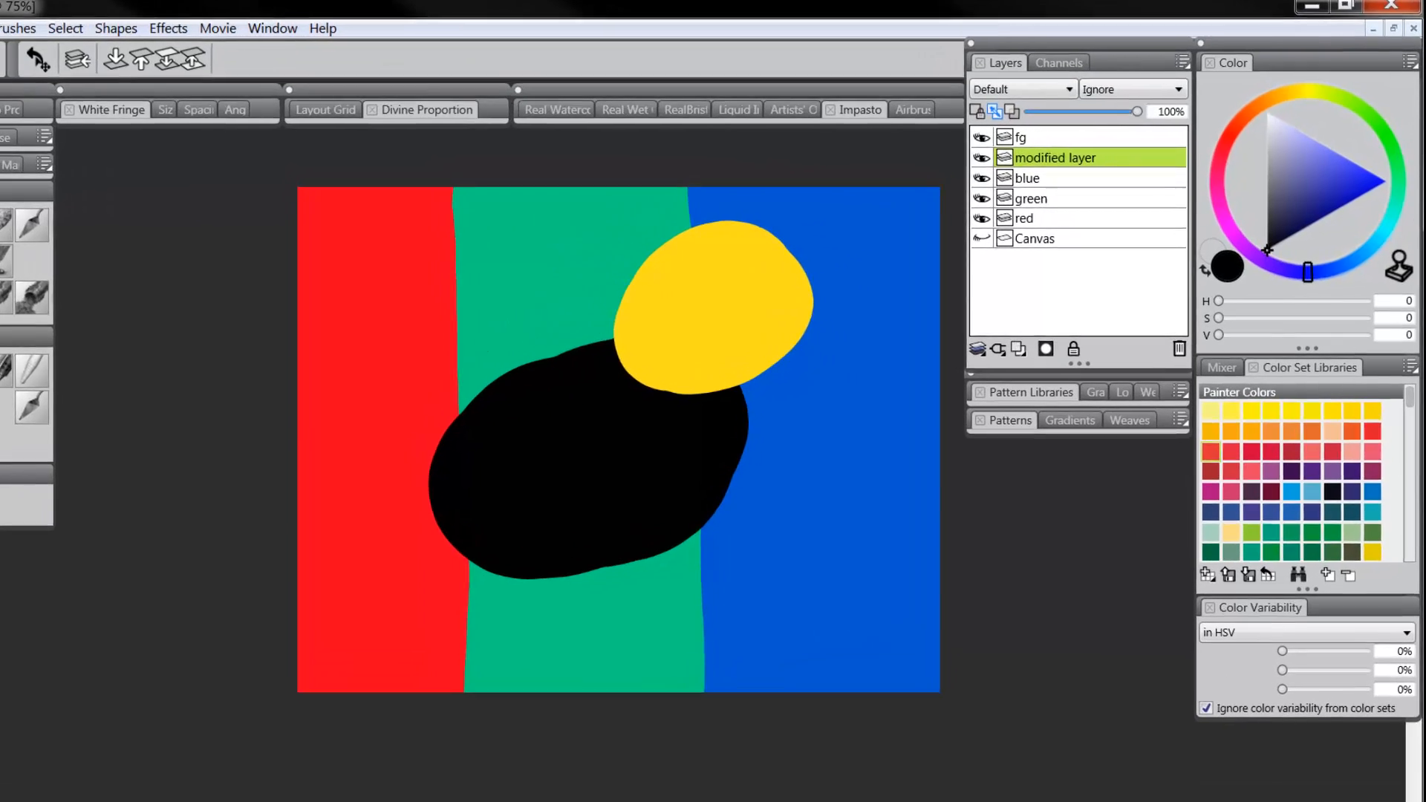
{"action": "left_click_drag", "start_coordinate": [607, 324], "coordinate": [693, 317]}
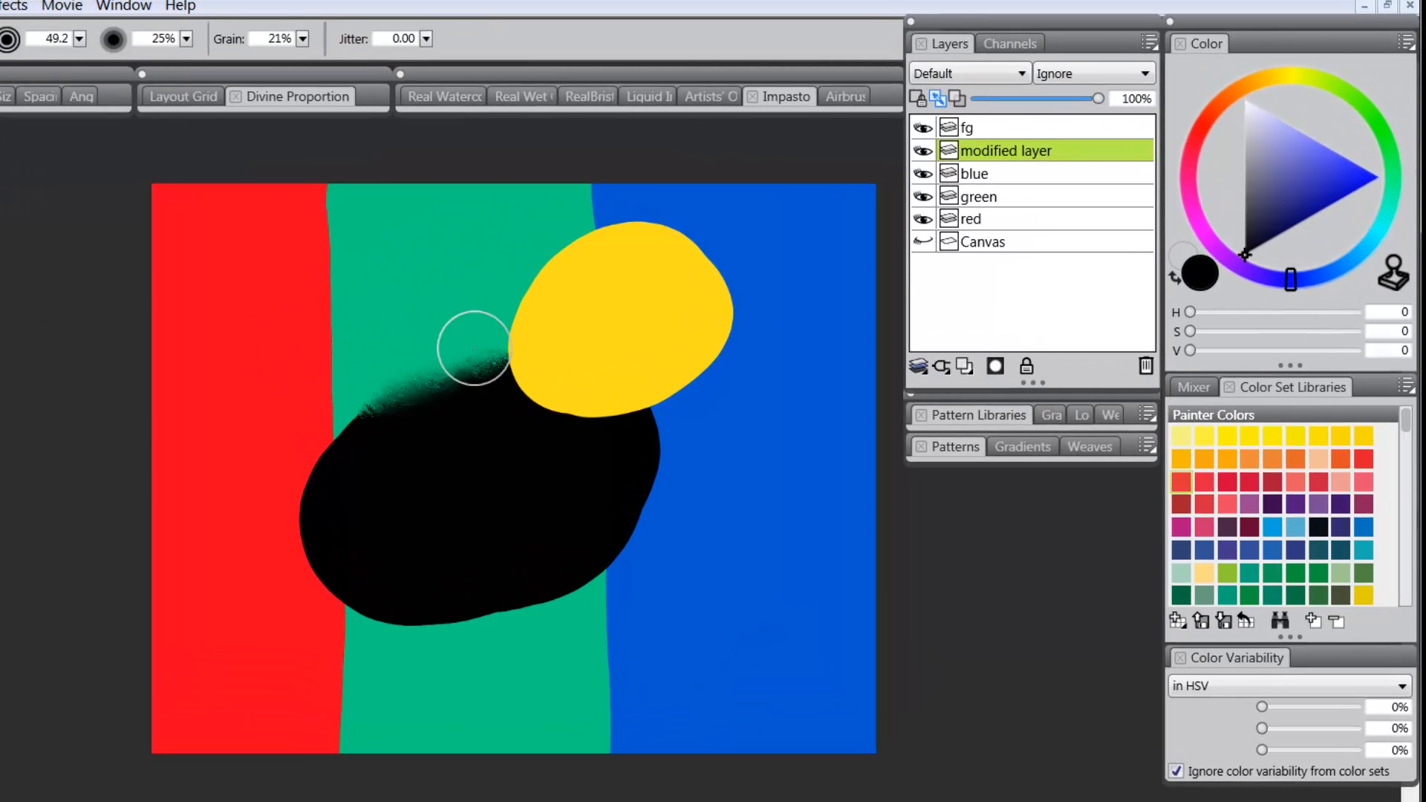
{"action": "mouse_move", "coordinate": [474, 348]}
{"action": "left_mouse_down"}
{"action": "mouse_move", "coordinate": [325, 434]}
{"action": "mouse_move", "coordinate": [330, 485]}
{"action": "mouse_move", "coordinate": [299, 469]}
{"action": "mouse_move", "coordinate": [342, 473]}
{"action": "mouse_move", "coordinate": [381, 375]}
{"action": "mouse_move", "coordinate": [446, 410]}
{"action": "mouse_move", "coordinate": [475, 375]}
{"action": "left_mouse_up"}
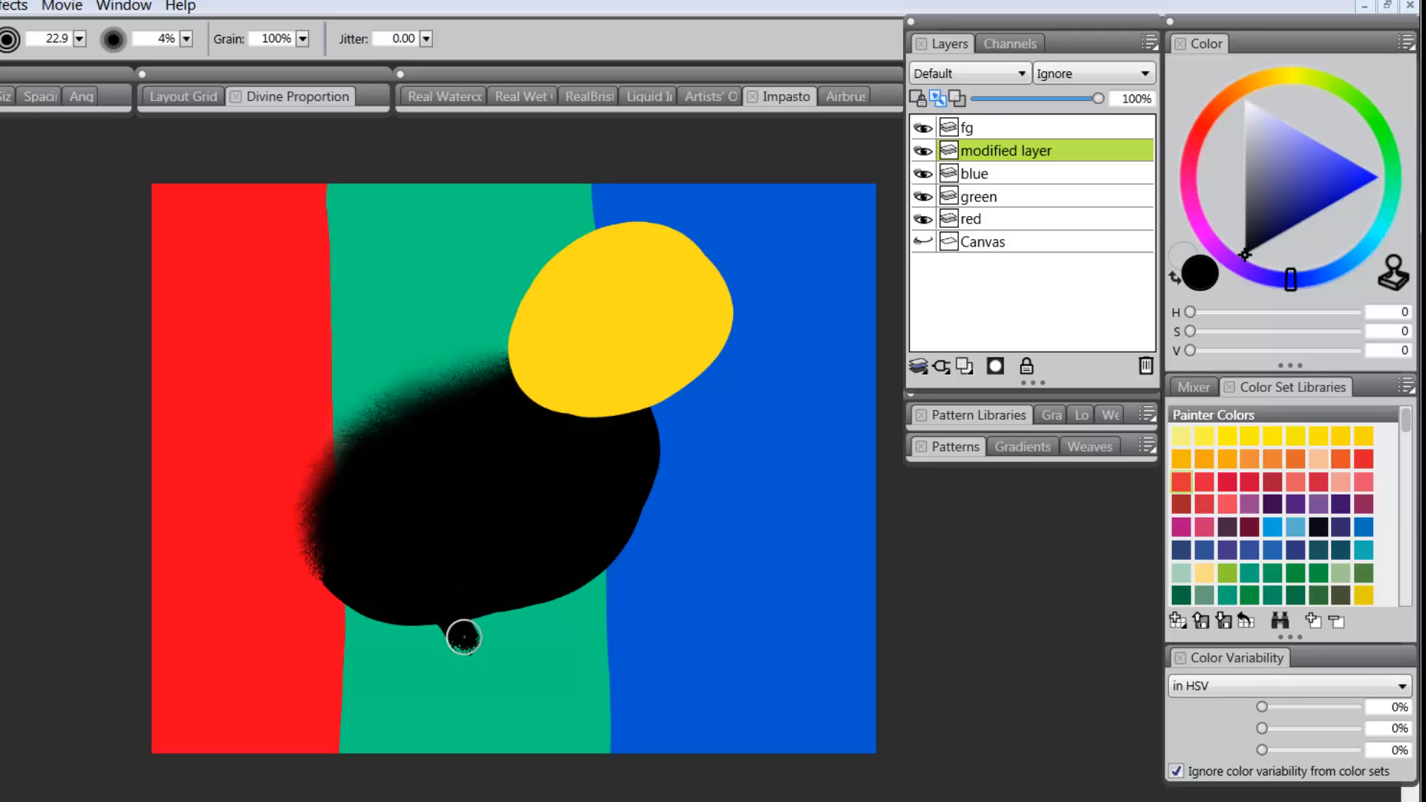
Step: Smear green streaks into the black oval's lower edge and pull a thick black extension across the blue stripe
{"action": "mouse_move", "coordinate": [462, 633]}
{"action": "left_mouse_down"}
{"action": "mouse_move", "coordinate": [524, 622]}
{"action": "mouse_move", "coordinate": [518, 571]}
{"action": "mouse_move", "coordinate": [534, 564]}
{"action": "mouse_move", "coordinate": [505, 594]}
{"action": "mouse_move", "coordinate": [492, 570]}
{"action": "mouse_move", "coordinate": [441, 626]}
{"action": "mouse_move", "coordinate": [442, 555]}
{"action": "mouse_move", "coordinate": [488, 563]}
{"action": "mouse_move", "coordinate": [500, 608]}
{"action": "mouse_move", "coordinate": [466, 509]}
{"action": "mouse_move", "coordinate": [541, 660]}
{"action": "mouse_move", "coordinate": [477, 503]}
{"action": "mouse_move", "coordinate": [475, 646]}
{"action": "mouse_move", "coordinate": [398, 554]}
{"action": "left_mouse_up"}
{"action": "key", "text": "bracketright"}
{"action": "left_click_drag", "start_coordinate": [527, 525], "coordinate": [543, 586]}
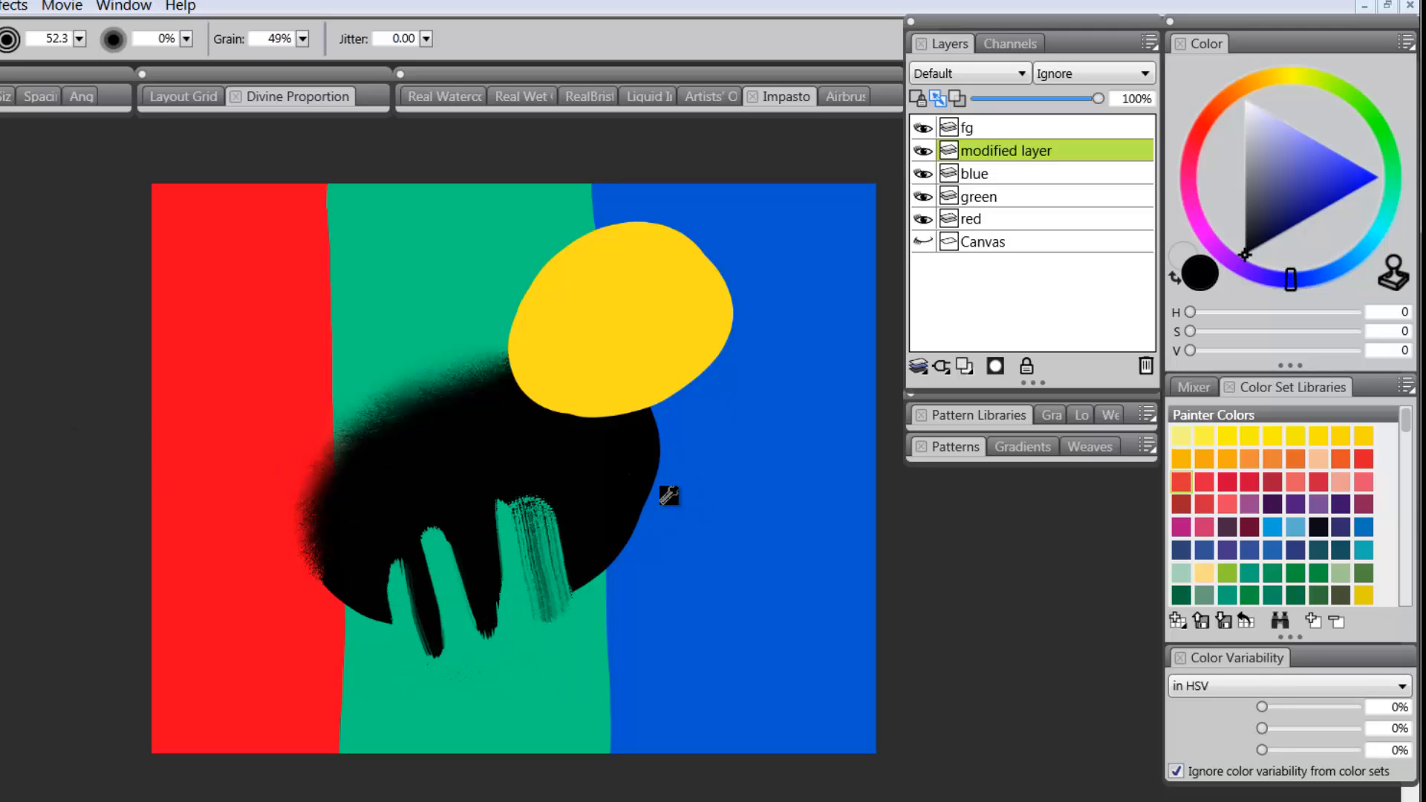
{"action": "key", "text": "bracketright"}
{"action": "mouse_move", "coordinate": [647, 493]}
{"action": "left_mouse_down"}
{"action": "mouse_move", "coordinate": [713, 510]}
{"action": "mouse_move", "coordinate": [658, 514]}
{"action": "mouse_move", "coordinate": [783, 500]}
{"action": "mouse_move", "coordinate": [678, 509]}
{"action": "mouse_move", "coordinate": [764, 493]}
{"action": "mouse_move", "coordinate": [806, 506]}
{"action": "left_mouse_up"}
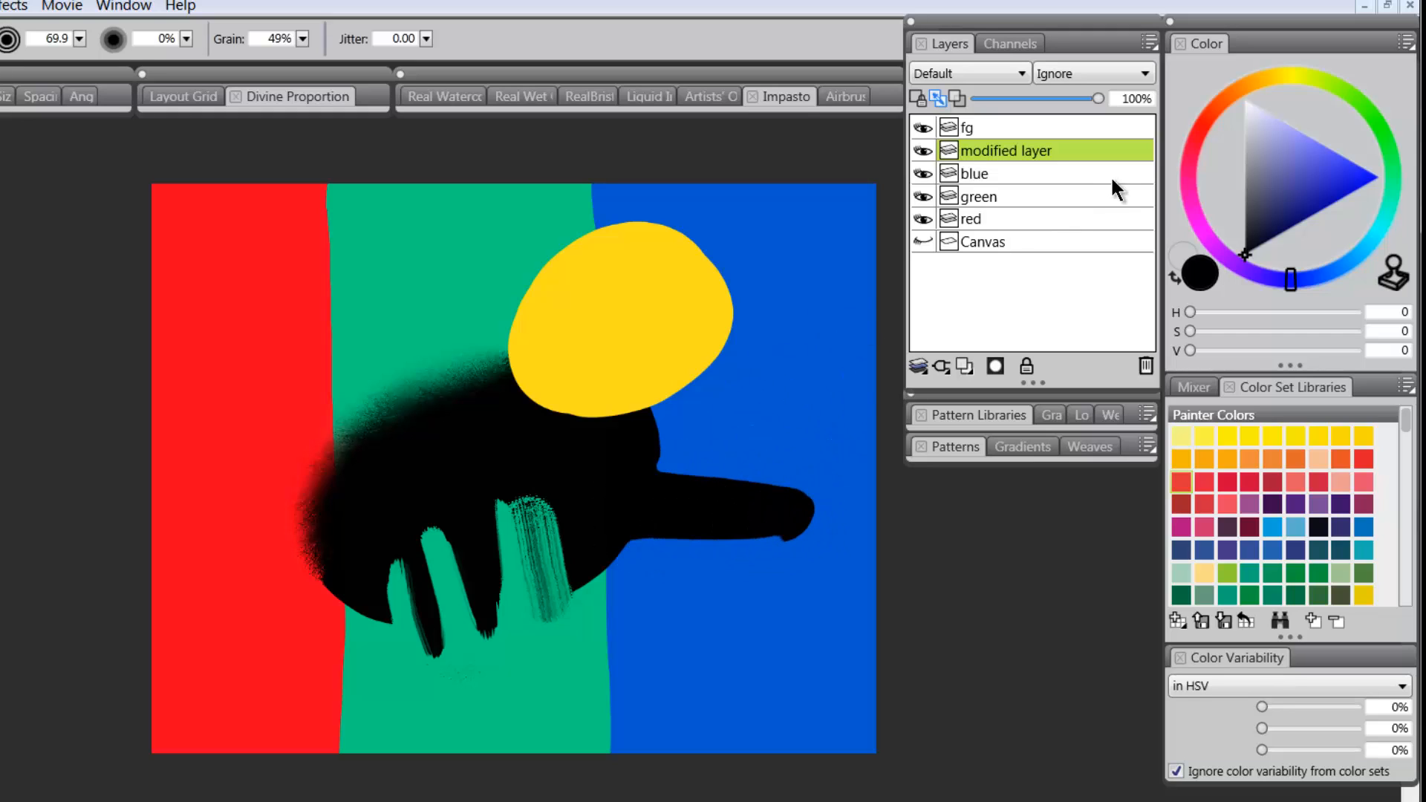
Step: Add a new layer above fg and paint a wide black horizontal band across the upper part of the image
{"action": "left_click", "coordinate": [1003, 131]}
{"action": "left_click", "coordinate": [965, 368]}
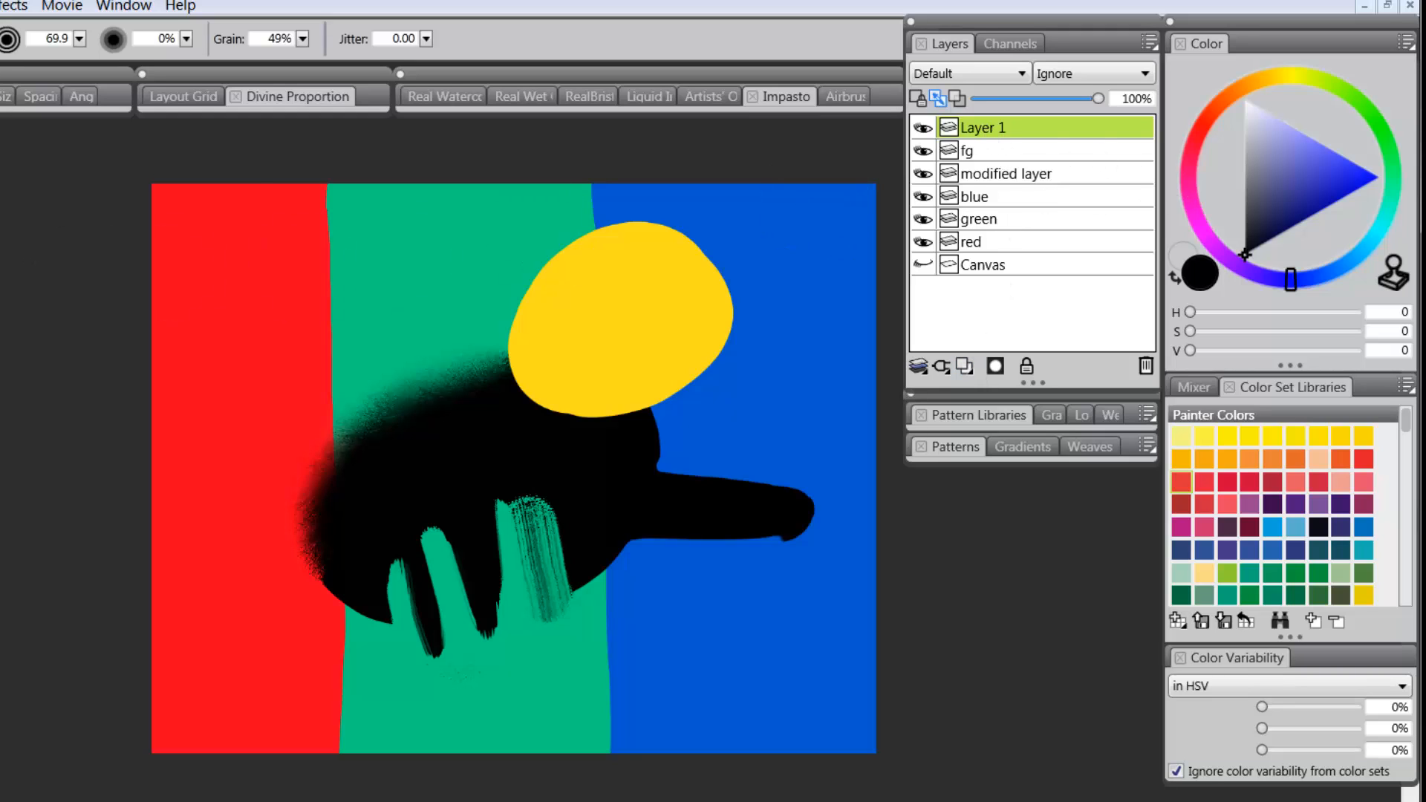
{"action": "left_click", "coordinate": [2, 273]}
{"action": "mouse_move", "coordinate": [321, 254]}
{"action": "left_mouse_down"}
{"action": "mouse_move", "coordinate": [664, 224]}
{"action": "mouse_move", "coordinate": [299, 246]}
{"action": "mouse_move", "coordinate": [542, 249]}
{"action": "left_mouse_up"}
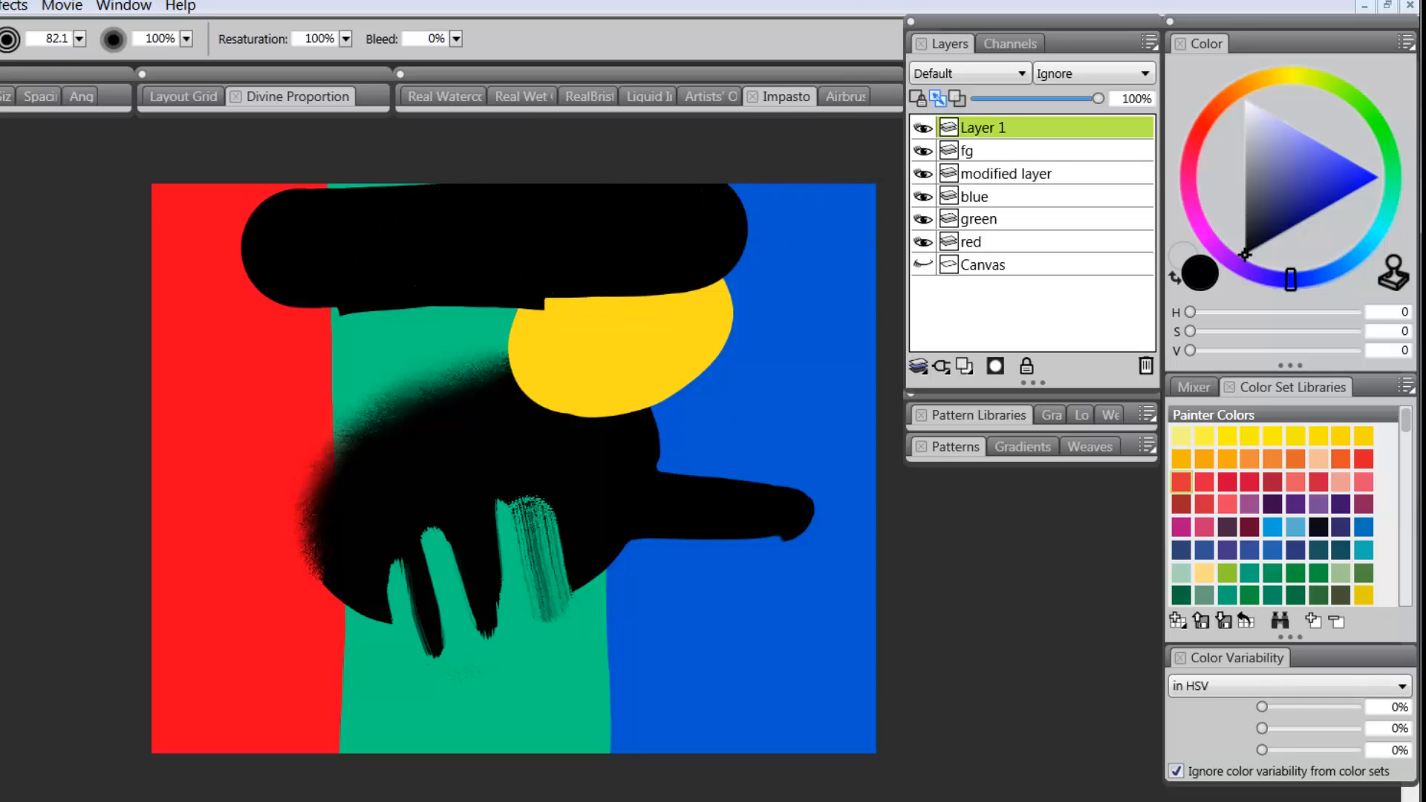
Step: Blend the lower edge and left end of the black band on the new layer, and inspect the edges up close
{"action": "key", "text": "n"}
{"action": "mouse_move", "coordinate": [261, 306]}
{"action": "left_mouse_down"}
{"action": "mouse_move", "coordinate": [261, 274]}
{"action": "mouse_move", "coordinate": [302, 324]}
{"action": "mouse_move", "coordinate": [317, 285]}
{"action": "mouse_move", "coordinate": [351, 311]}
{"action": "mouse_move", "coordinate": [447, 278]}
{"action": "mouse_move", "coordinate": [469, 313]}
{"action": "mouse_move", "coordinate": [564, 292]}
{"action": "mouse_move", "coordinate": [617, 305]}
{"action": "left_mouse_up"}
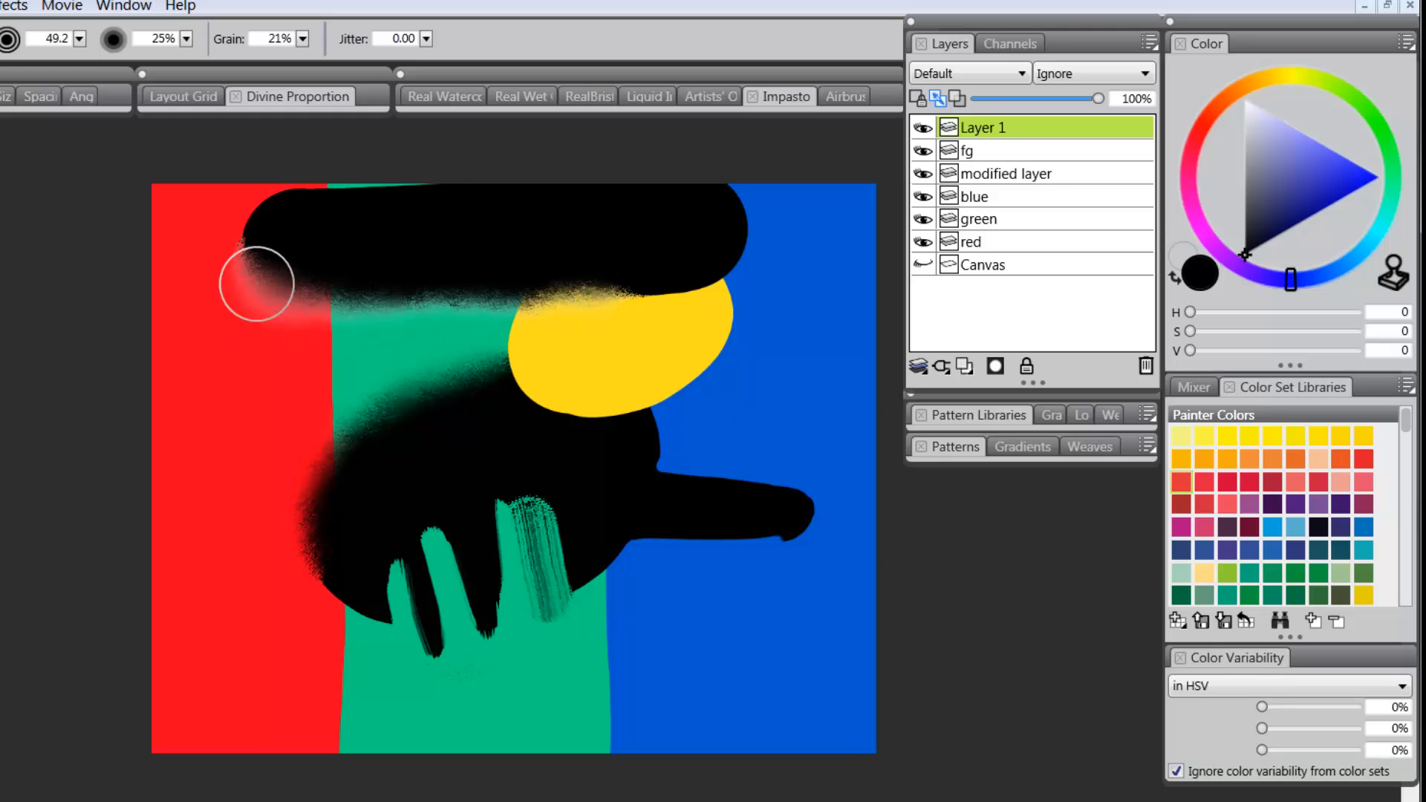
{"action": "left_click_drag", "start_coordinate": [257, 283], "coordinate": [248, 229]}
{"action": "key", "text": "m"}
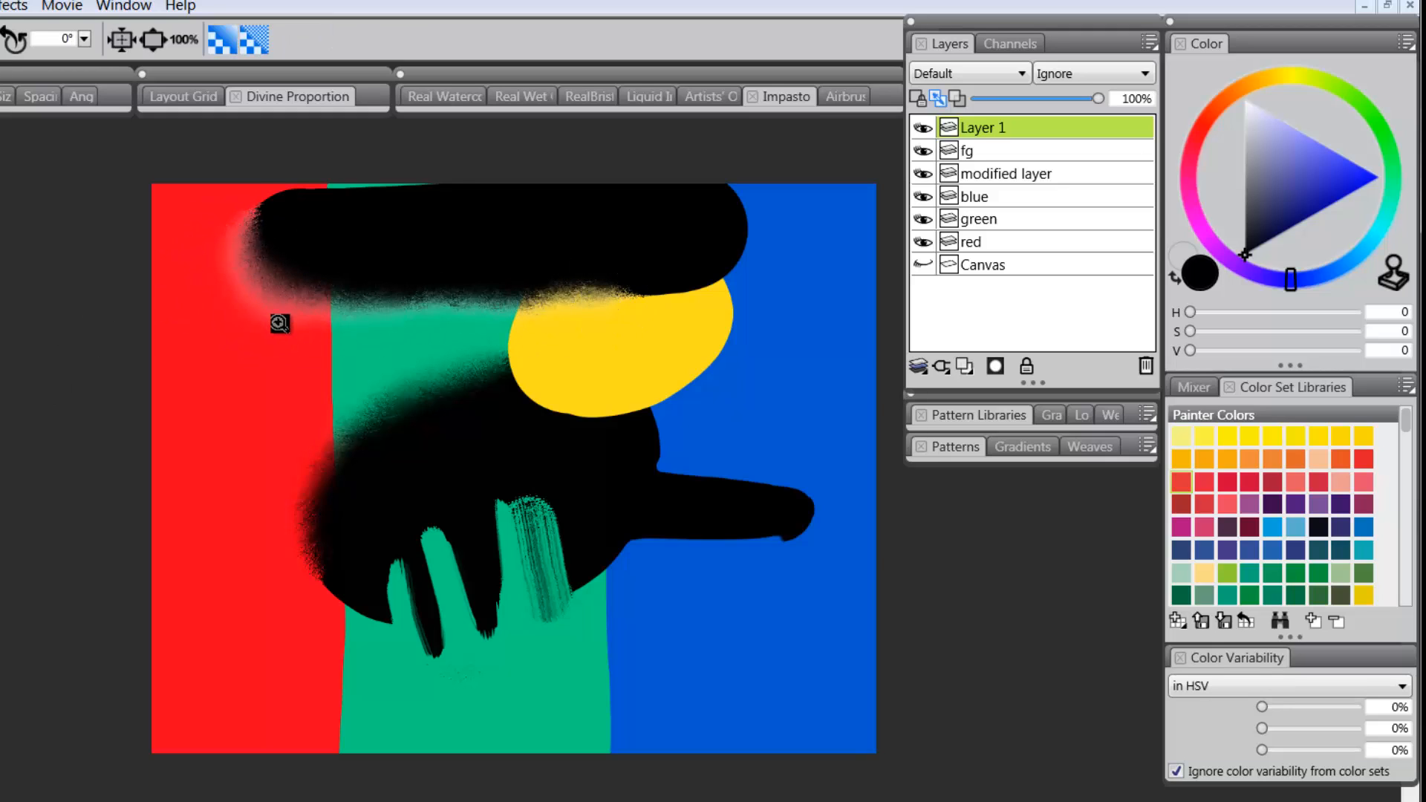
{"action": "left_click", "coordinate": [282, 327]}
{"action": "left_click", "coordinate": [287, 327]}
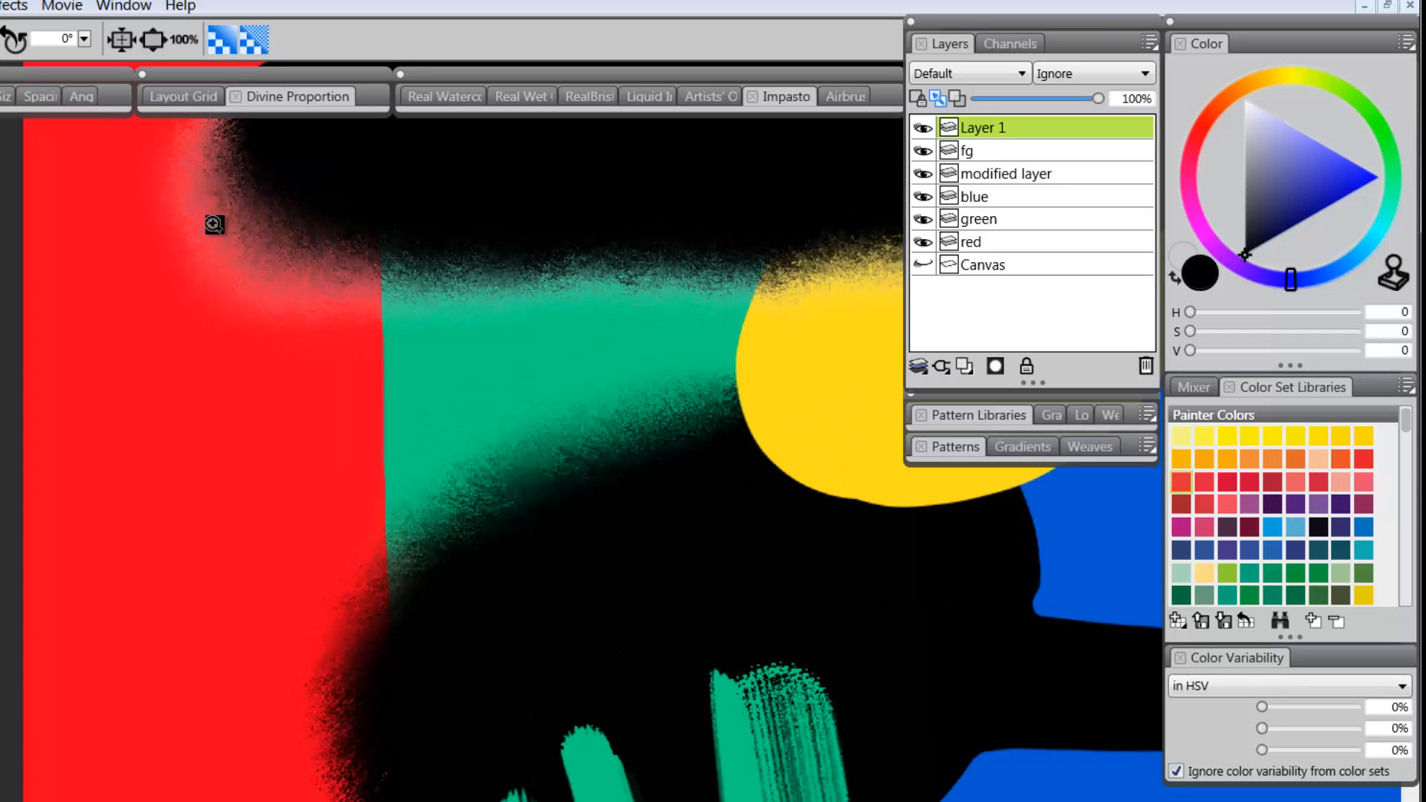
{"action": "left_click", "coordinate": [437, 495], "text": "alt"}
{"action": "left_click_drag", "start_coordinate": [541, 477], "coordinate": [421, 491]}
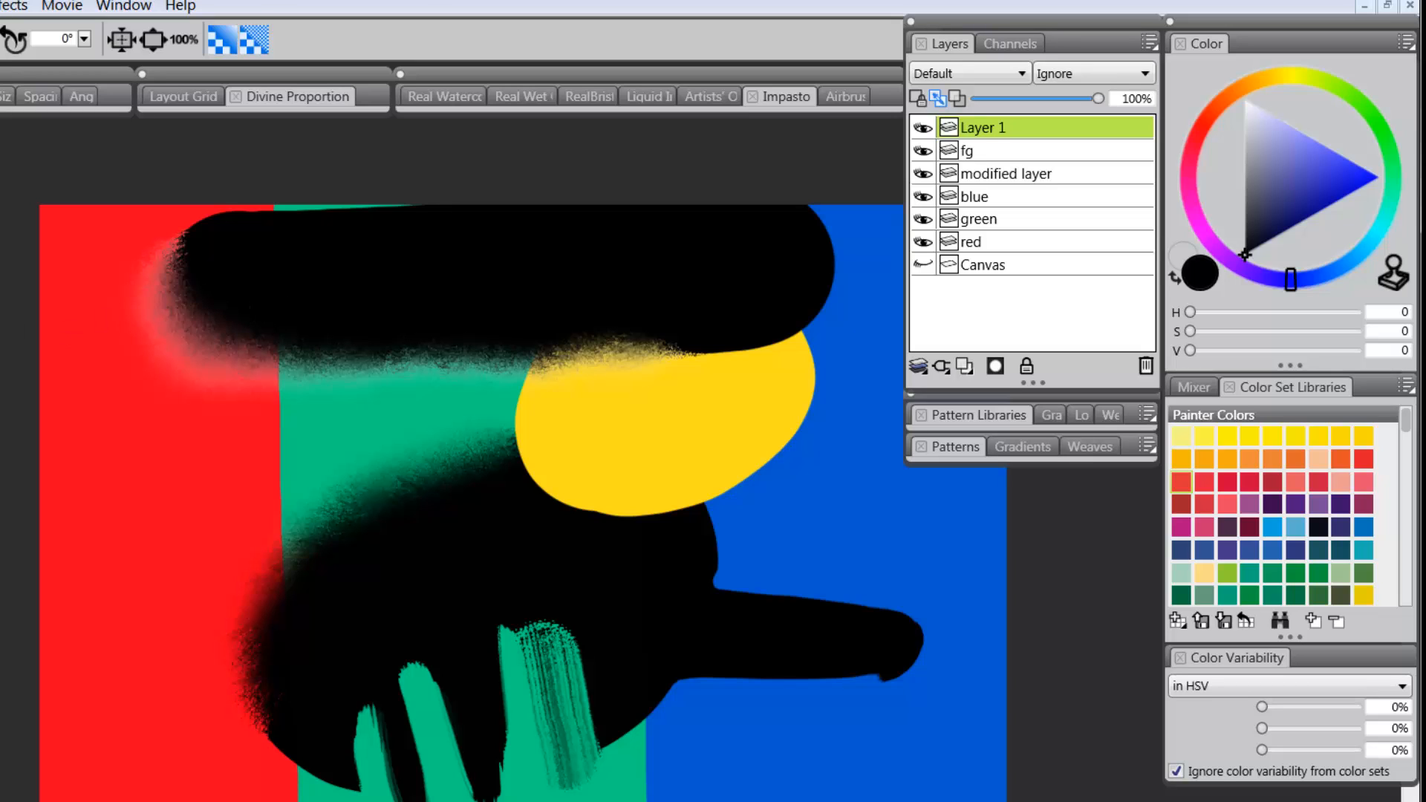
Step: Smear the black band's edges on the top layer outward over the red, green and blue stripes
{"action": "key", "text": "b"}
{"action": "mouse_move", "coordinate": [238, 312]}
{"action": "left_mouse_down"}
{"action": "mouse_move", "coordinate": [191, 350]}
{"action": "mouse_move", "coordinate": [227, 310]}
{"action": "mouse_move", "coordinate": [146, 447]}
{"action": "mouse_move", "coordinate": [225, 332]}
{"action": "mouse_move", "coordinate": [194, 372]}
{"action": "mouse_move", "coordinate": [262, 367]}
{"action": "left_mouse_up"}
{"action": "left_click_drag", "start_coordinate": [486, 312], "coordinate": [482, 346]}
{"action": "left_click_drag", "start_coordinate": [802, 299], "coordinate": [815, 289]}
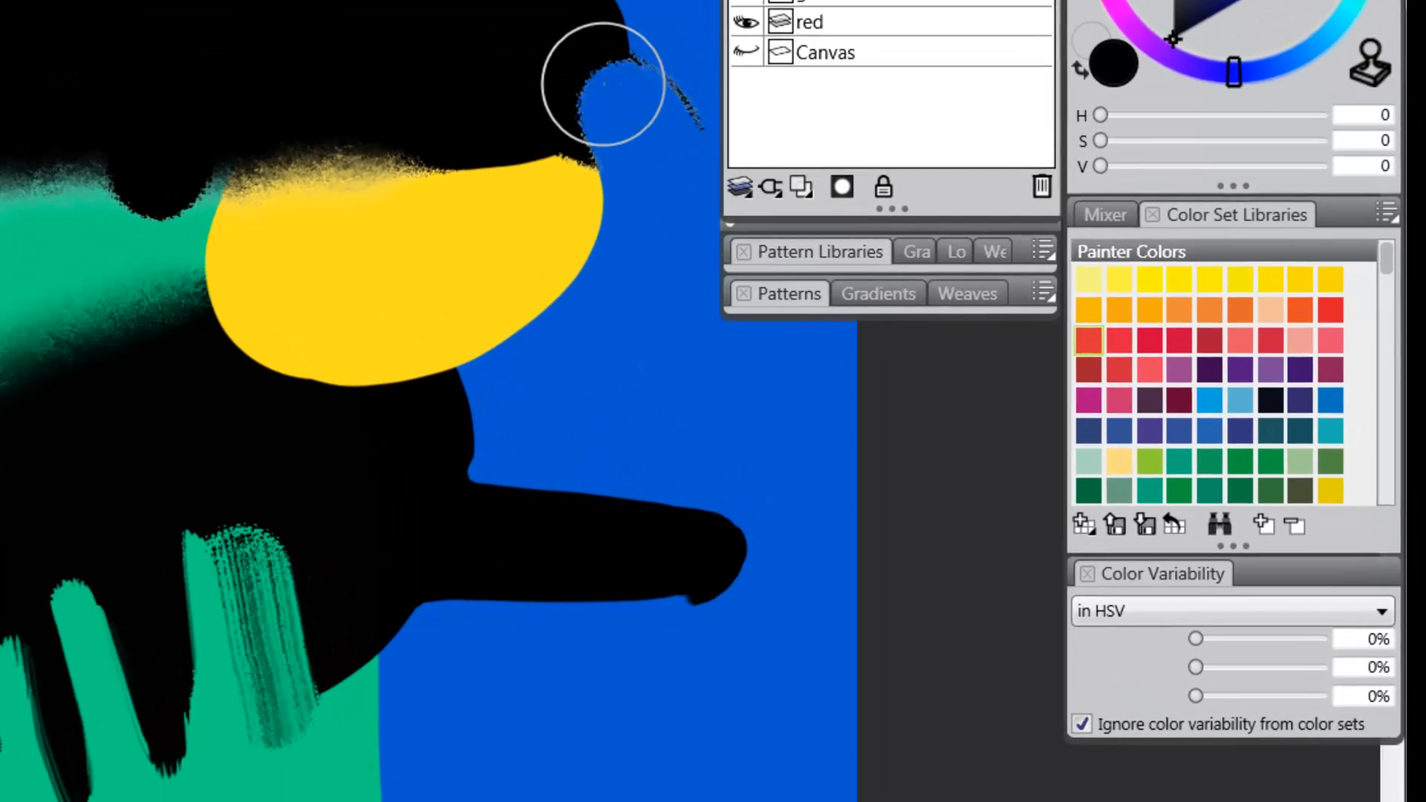
{"action": "mouse_move", "coordinate": [604, 84]}
{"action": "left_mouse_down"}
{"action": "mouse_move", "coordinate": [653, 188]}
{"action": "mouse_move", "coordinate": [627, 177]}
{"action": "mouse_move", "coordinate": [669, 312]}
{"action": "mouse_move", "coordinate": [666, 237]}
{"action": "left_mouse_up"}
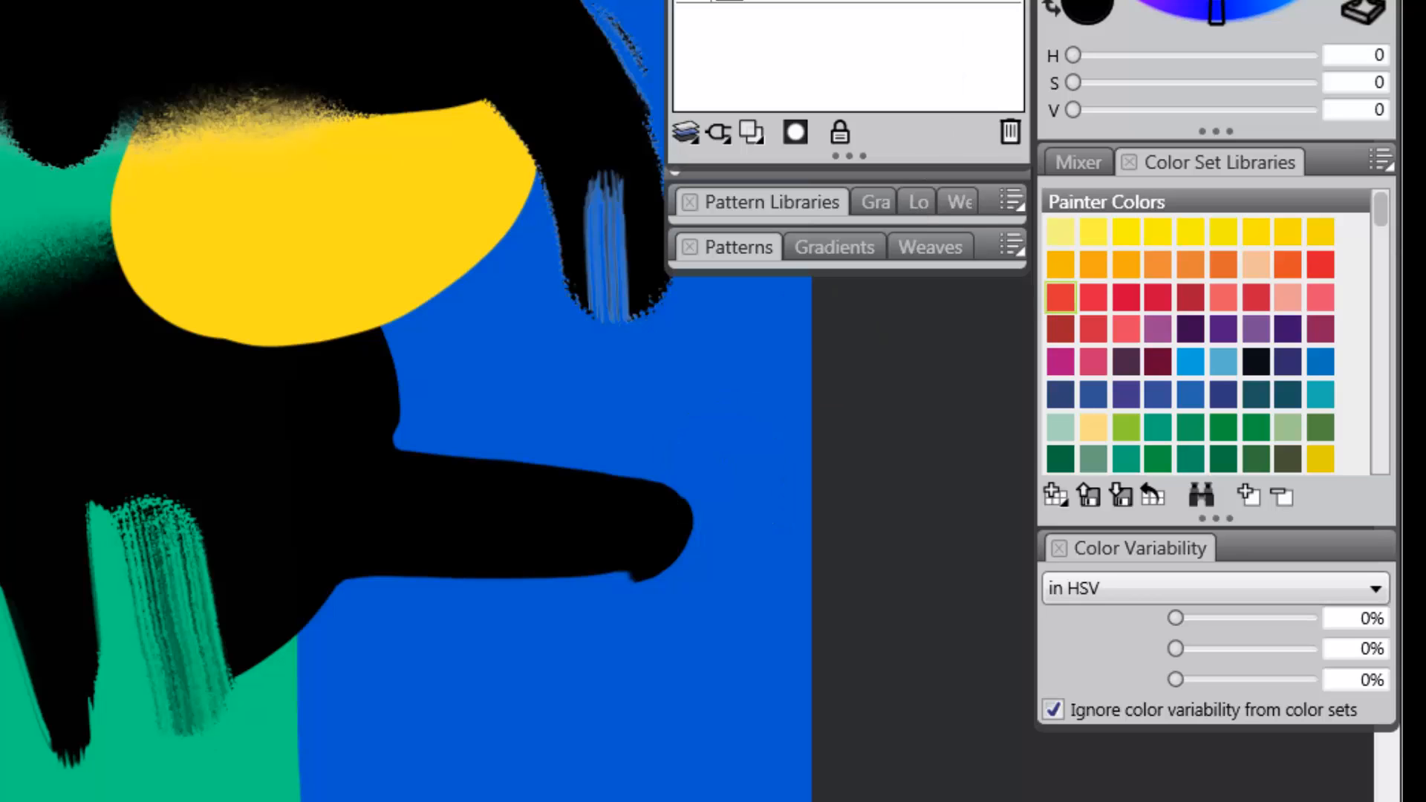
Step: Smear the lower edge of the black extension on the modified layer downward over the blue stripe
{"action": "mouse_move", "coordinate": [585, 558]}
{"action": "left_mouse_down"}
{"action": "mouse_move", "coordinate": [573, 678]}
{"action": "mouse_move", "coordinate": [549, 588]}
{"action": "mouse_move", "coordinate": [573, 644]}
{"action": "mouse_move", "coordinate": [562, 593]}
{"action": "mouse_move", "coordinate": [560, 732]}
{"action": "left_mouse_up"}
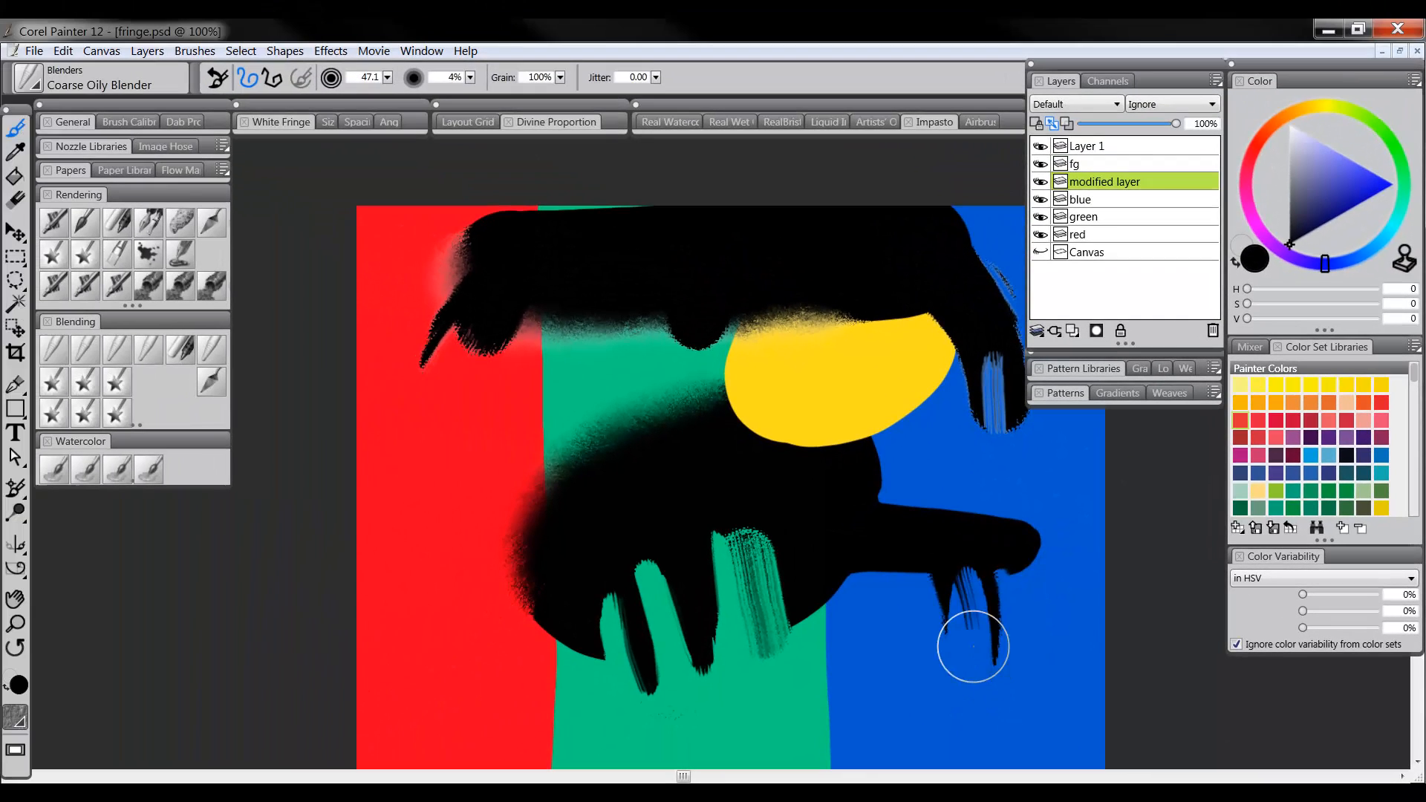
{"action": "mouse_move", "coordinate": [973, 646]}
{"action": "left_mouse_down"}
{"action": "mouse_move", "coordinate": [969, 560]}
{"action": "mouse_move", "coordinate": [974, 633]}
{"action": "mouse_move", "coordinate": [986, 621]}
{"action": "mouse_move", "coordinate": [978, 568]}
{"action": "mouse_move", "coordinate": [975, 663]}
{"action": "mouse_move", "coordinate": [1008, 610]}
{"action": "mouse_move", "coordinate": [873, 619]}
{"action": "mouse_move", "coordinate": [897, 643]}
{"action": "left_mouse_up"}
Step: Try the Dissolve and Soft Light composite methods on the modified layer
{"action": "left_click", "coordinate": [1069, 103]}
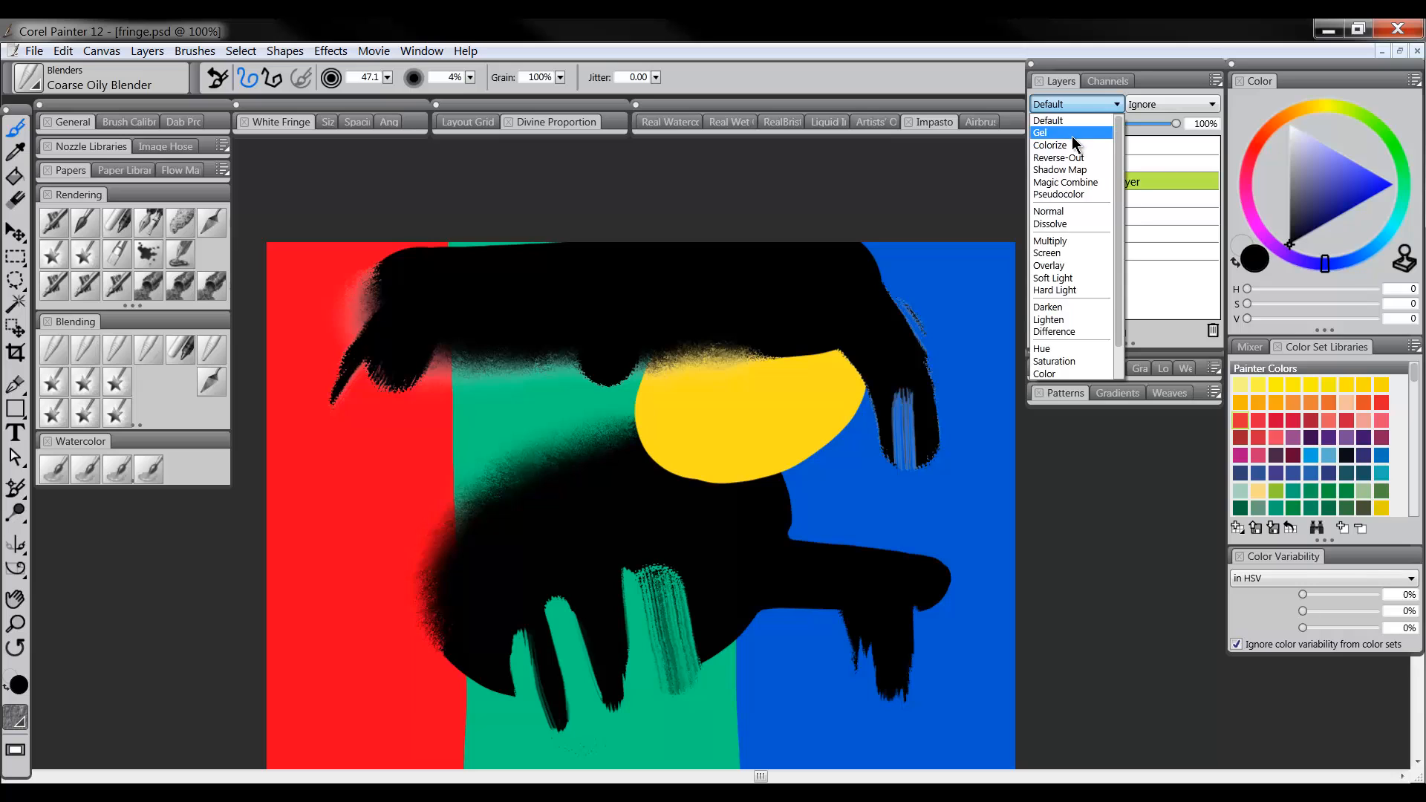
{"action": "left_click", "coordinate": [1068, 206]}
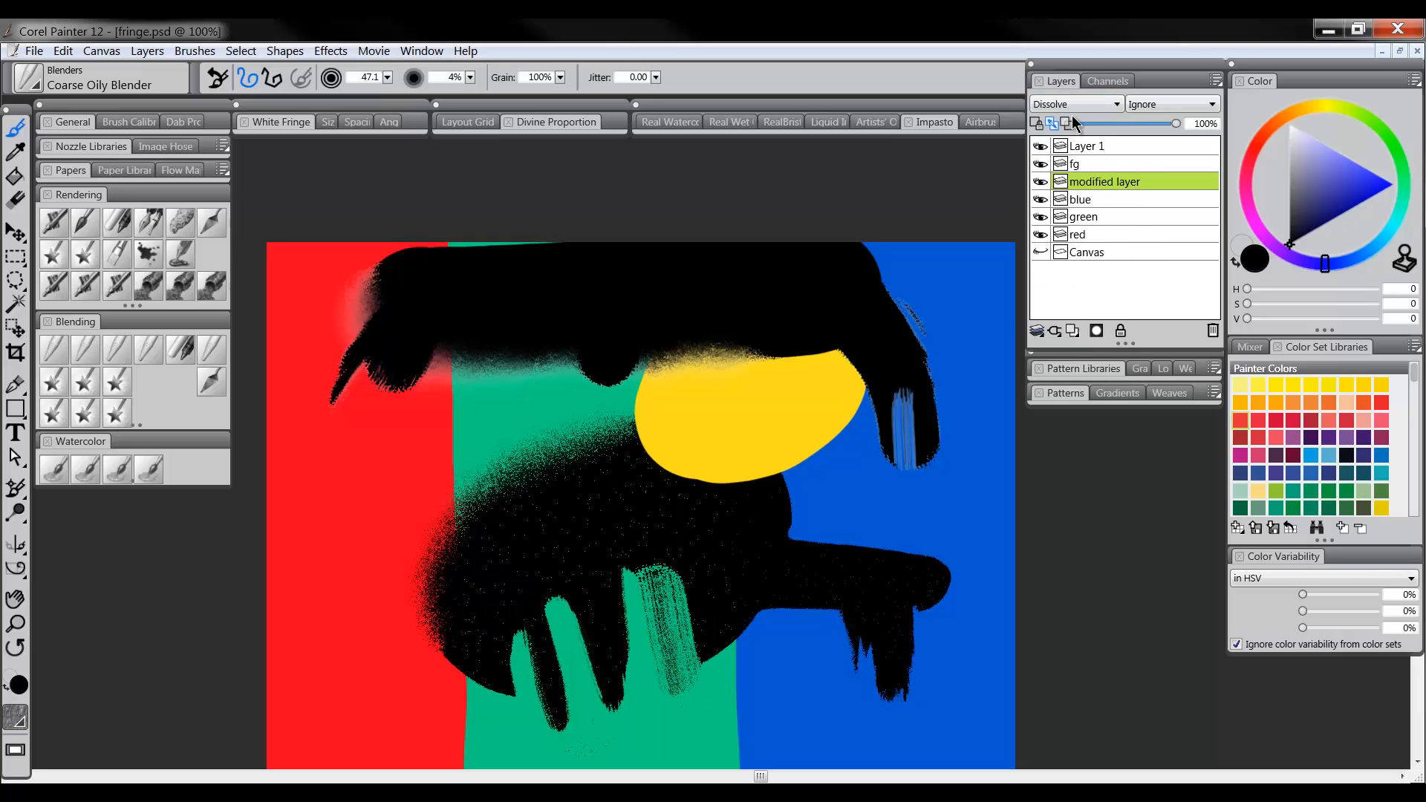
{"action": "left_click", "coordinate": [1081, 104]}
{"action": "left_click", "coordinate": [1077, 233]}
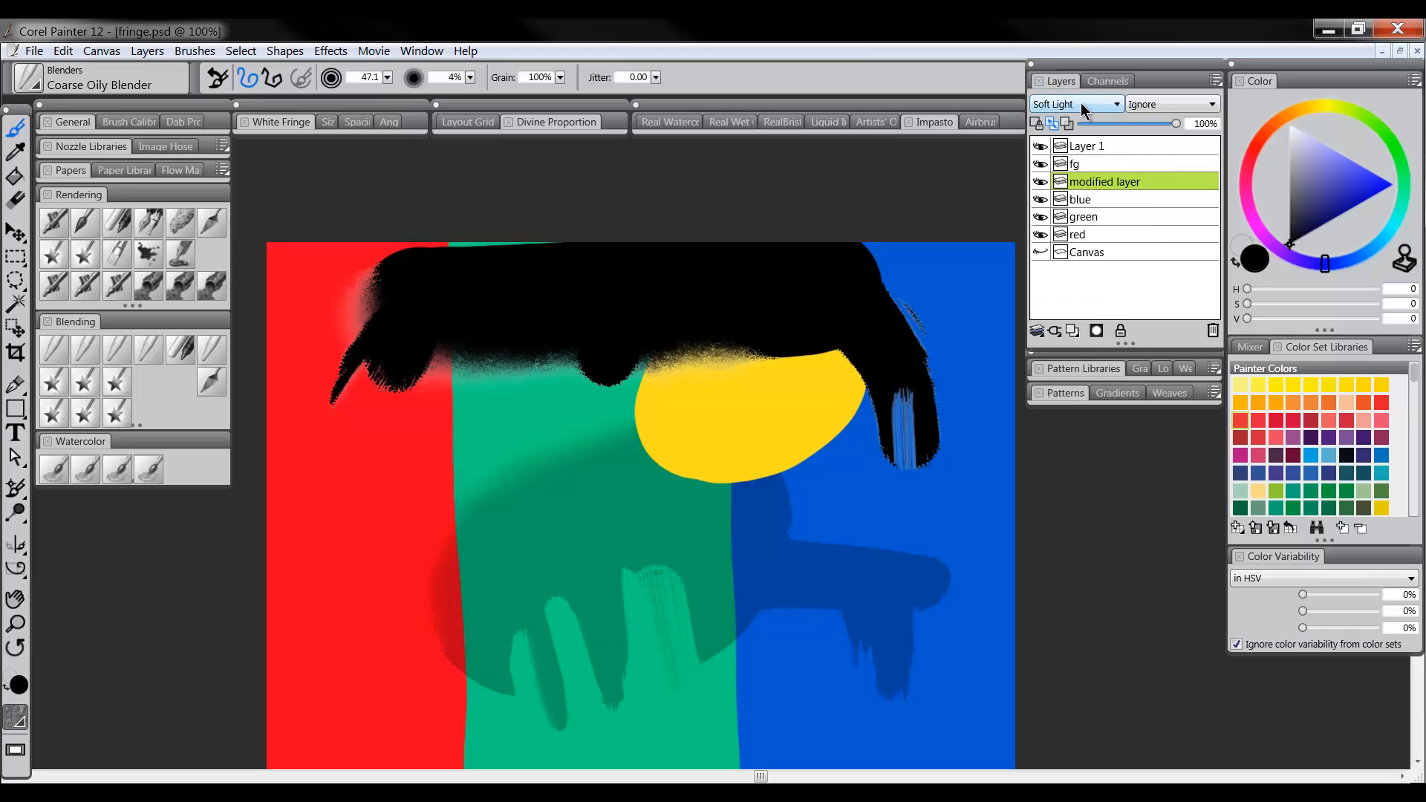
Step: Set the modified layer's composite method to Normal
{"action": "left_click", "coordinate": [1082, 105]}
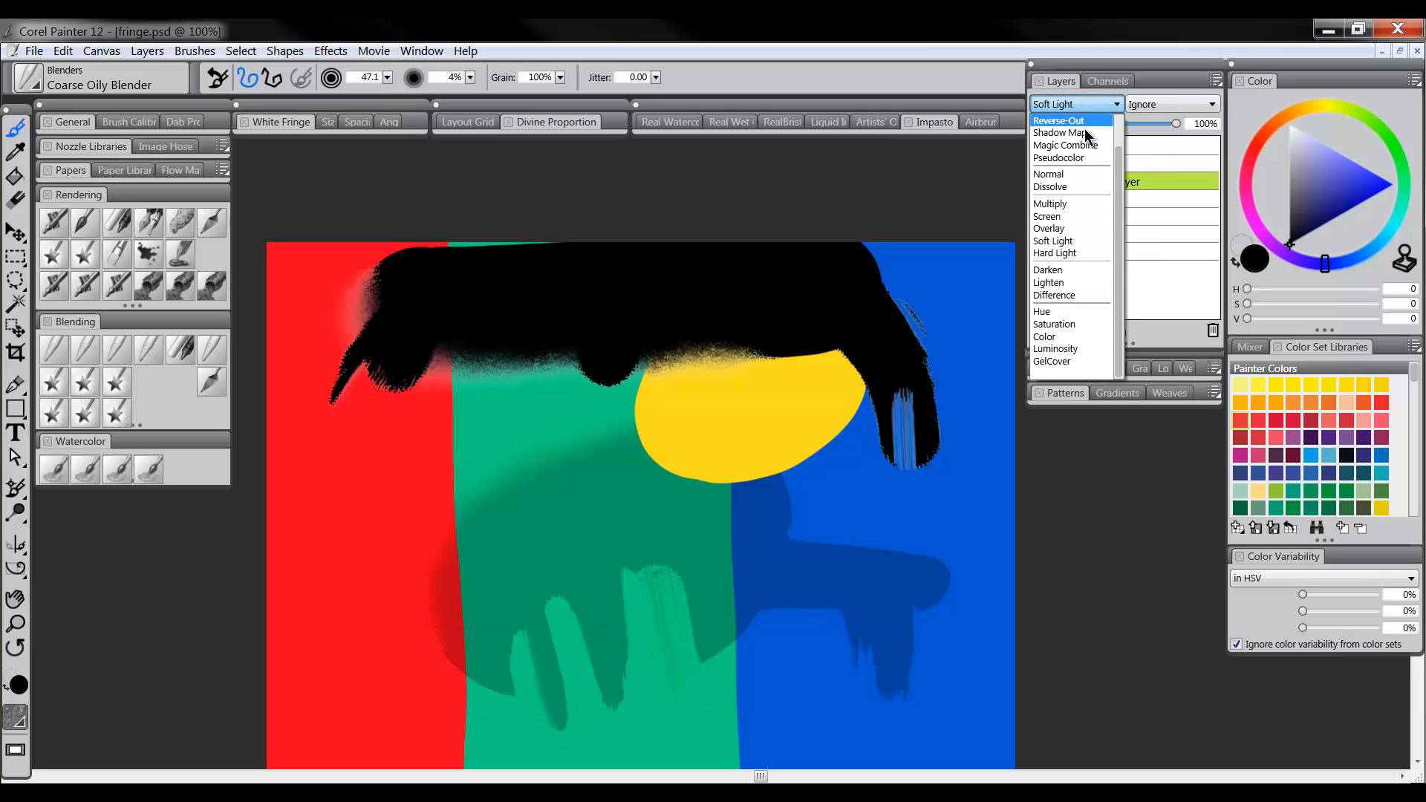
{"action": "left_click", "coordinate": [1085, 184]}
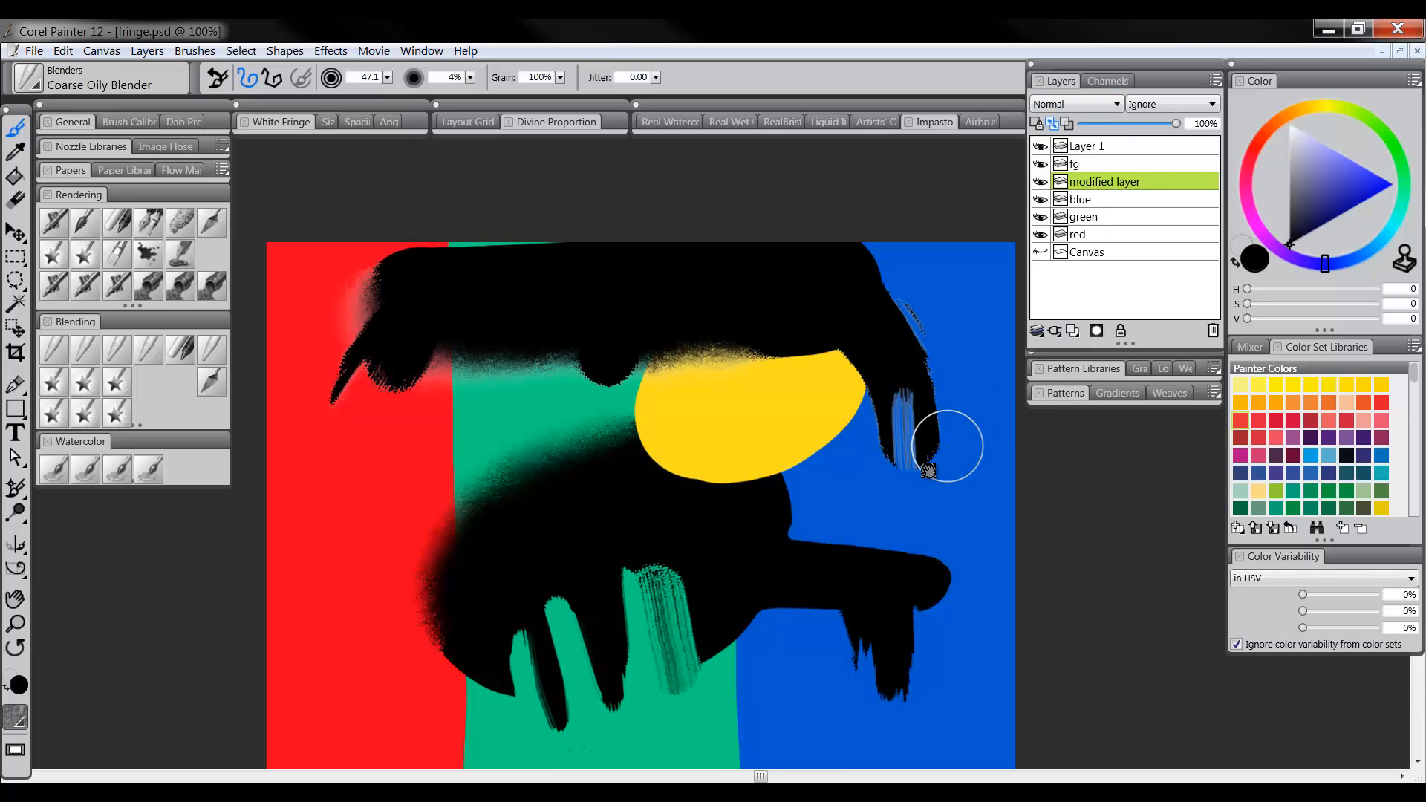
{"action": "left_click_drag", "start_coordinate": [921, 487], "coordinate": [911, 414]}
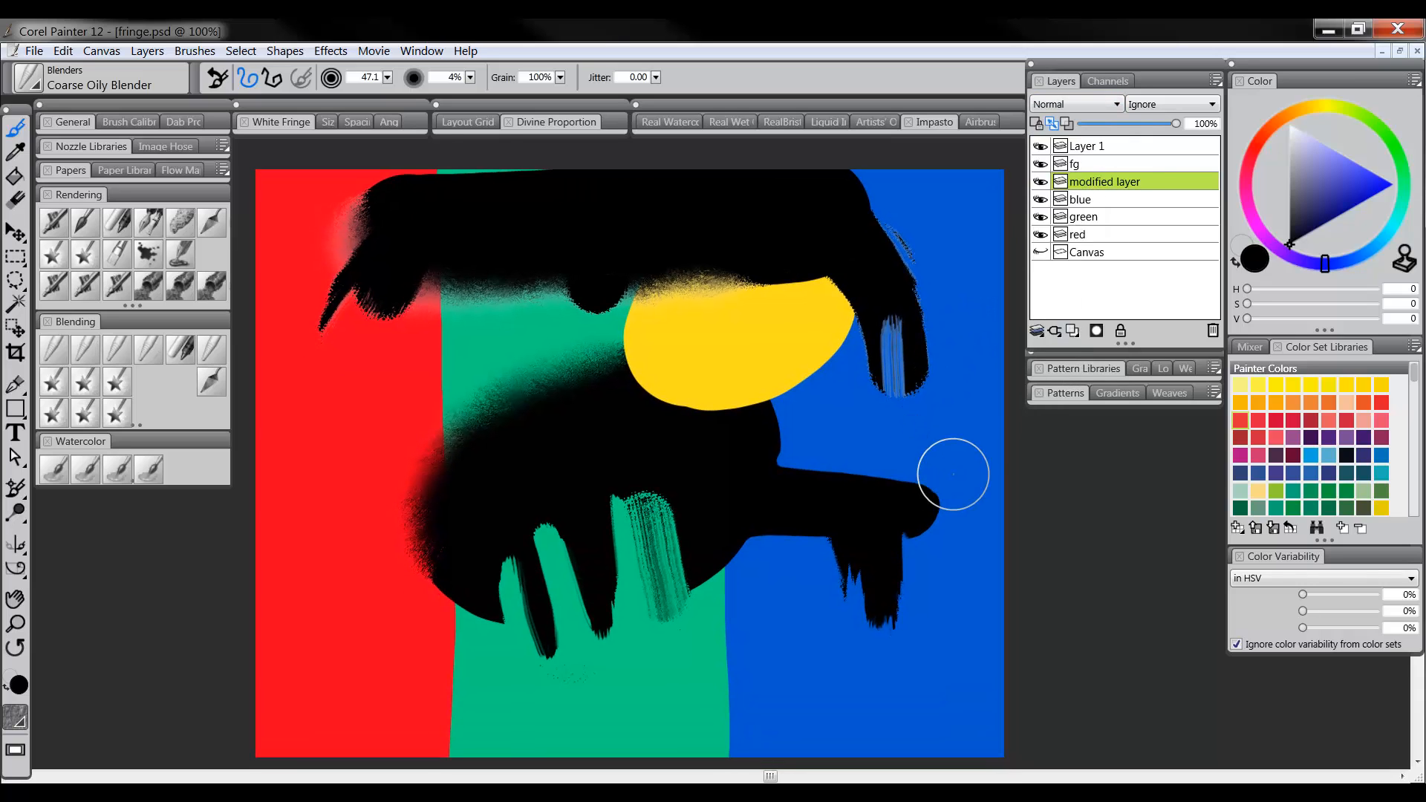